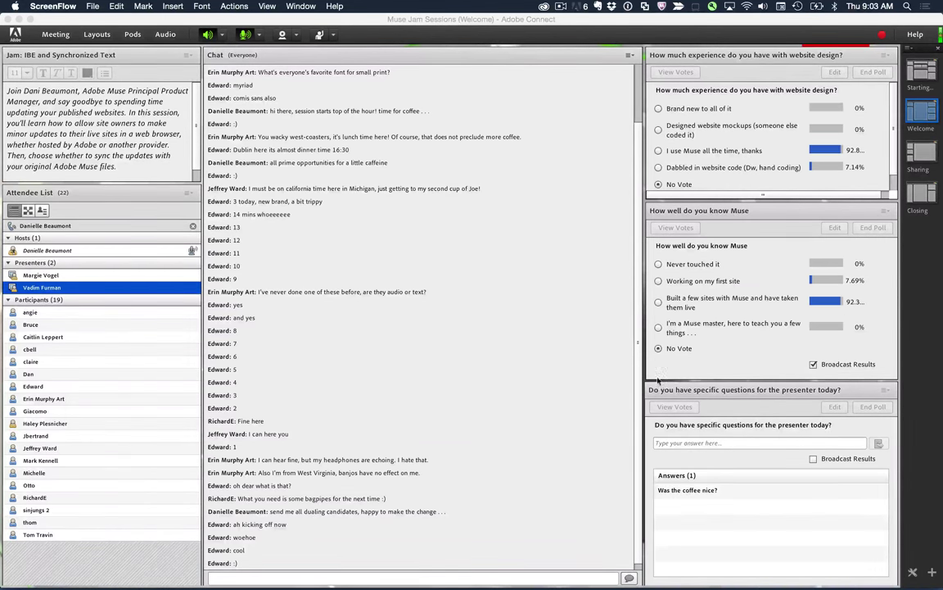
- Switch the meeting room to the Sharing layout and highlight the list of in-browser editing resource links
left_click(920, 153)
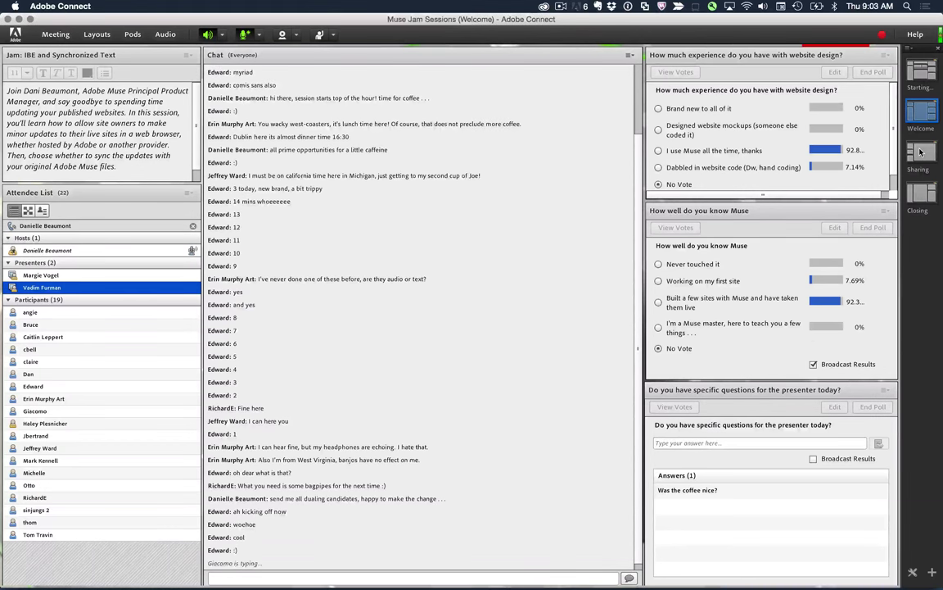
left_click(921, 153)
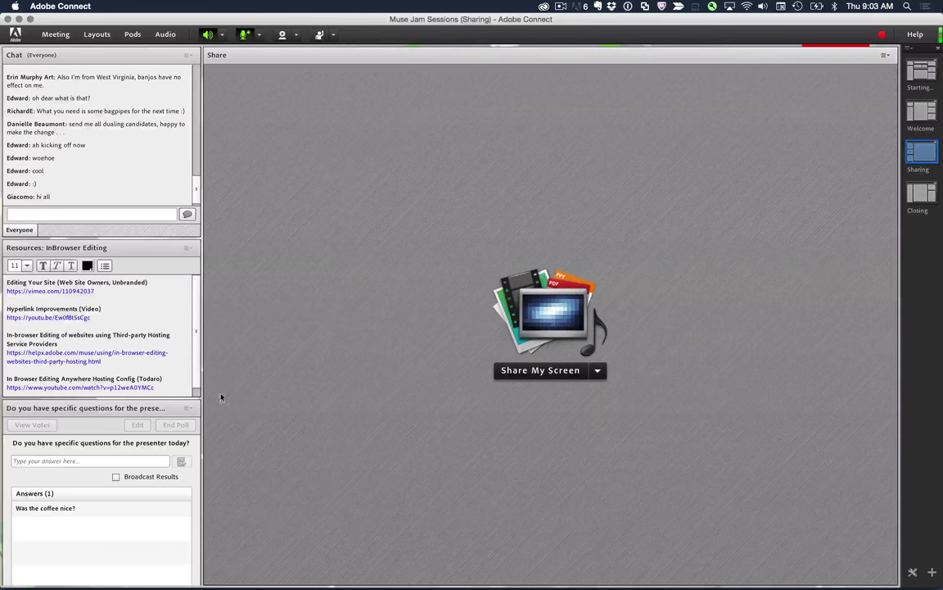
left_click_drag(156, 388, 4, 280)
left_click(322, 369)
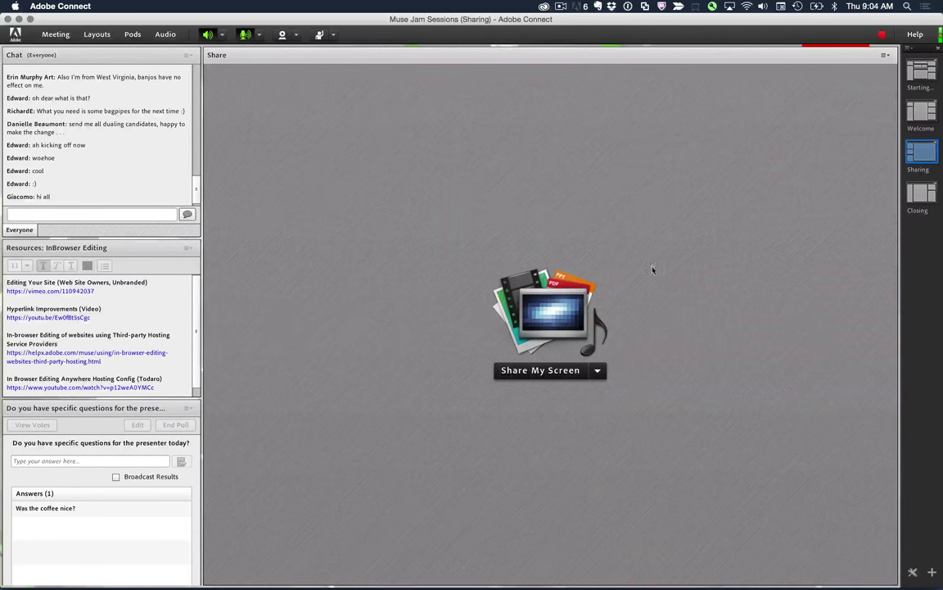
- Share the entire desktop with the attendees and minimize the meeting window
left_click(565, 370)
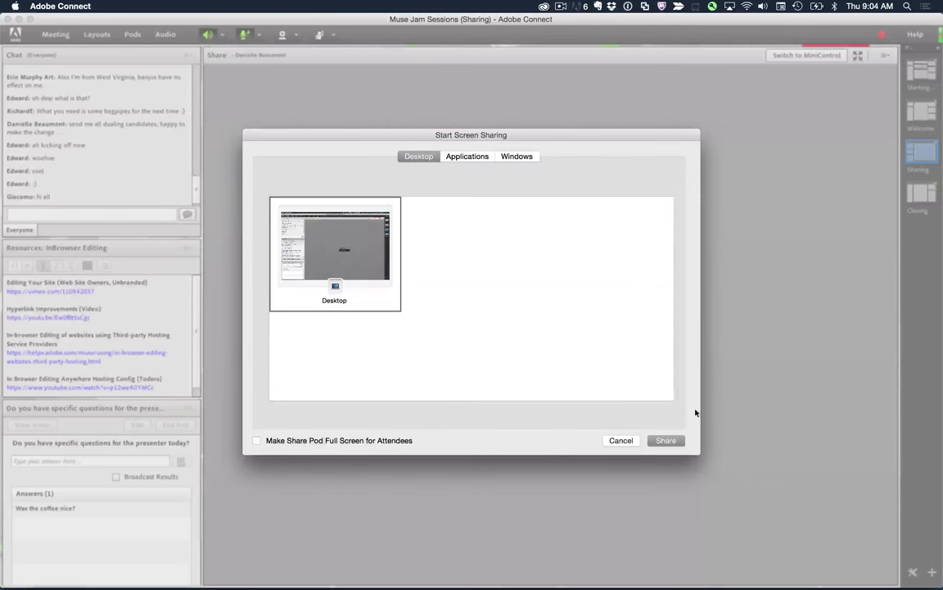
left_click(668, 440)
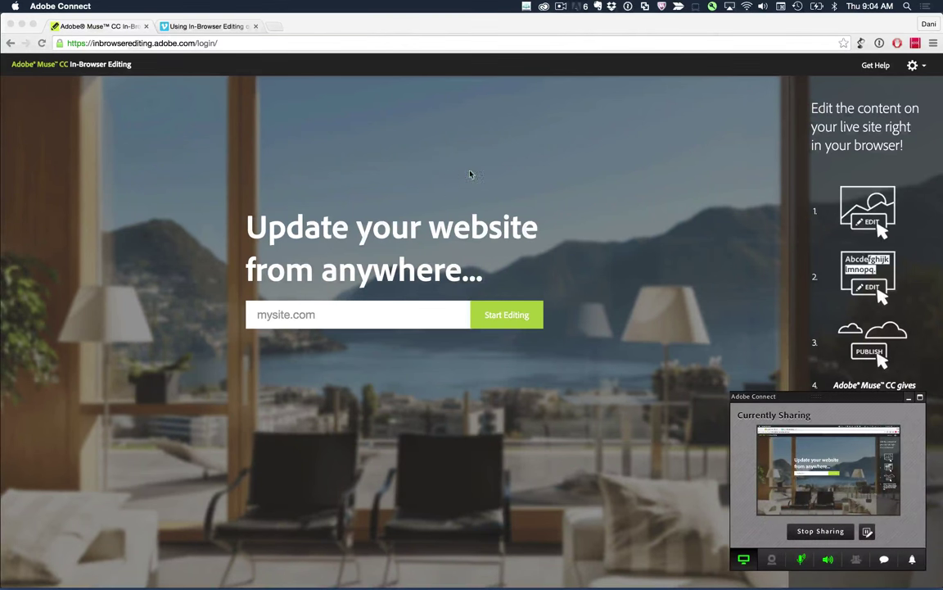
left_click(920, 399)
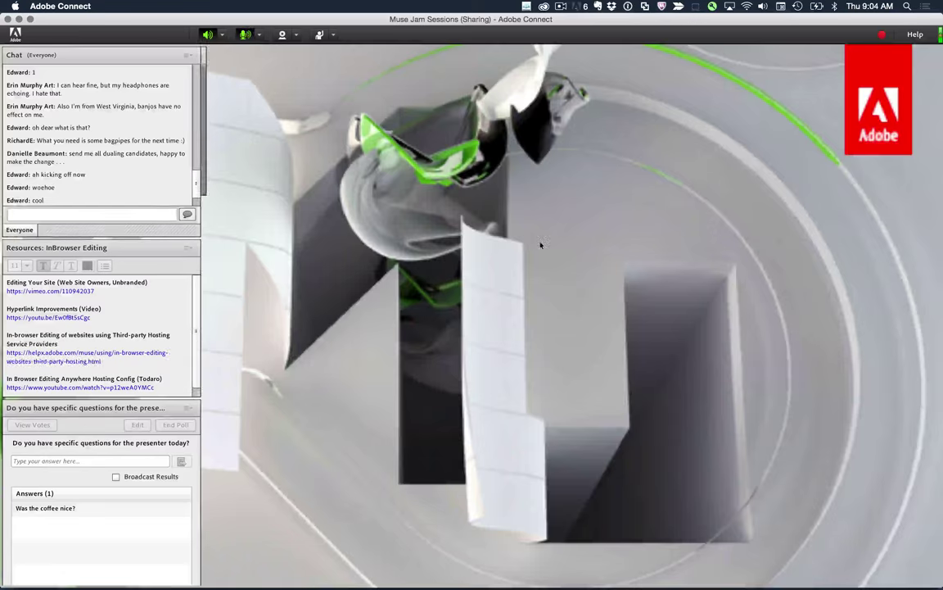
left_click(19, 18)
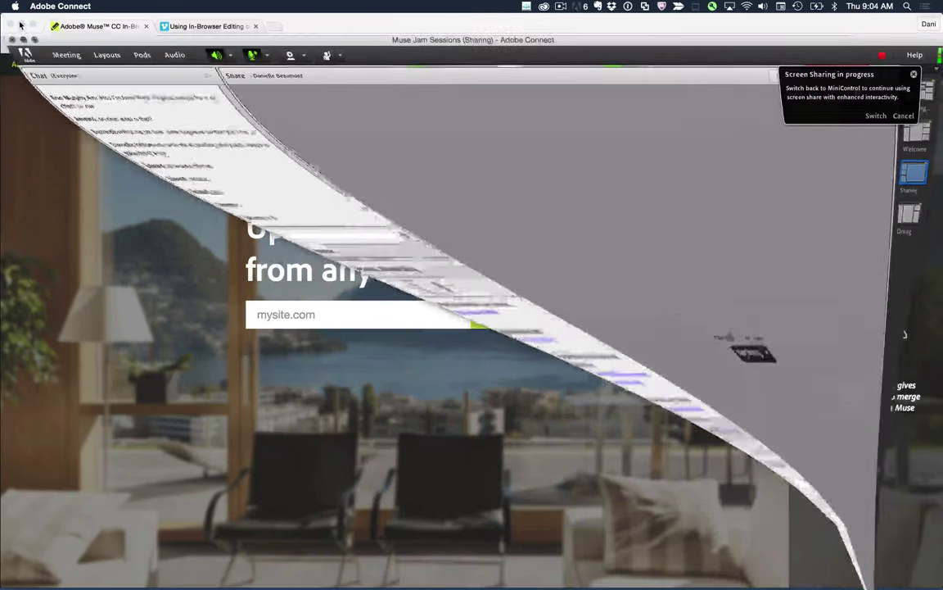
- Switch to Chrome and load muse.adobe.com in a new tab
key("super+Tab")
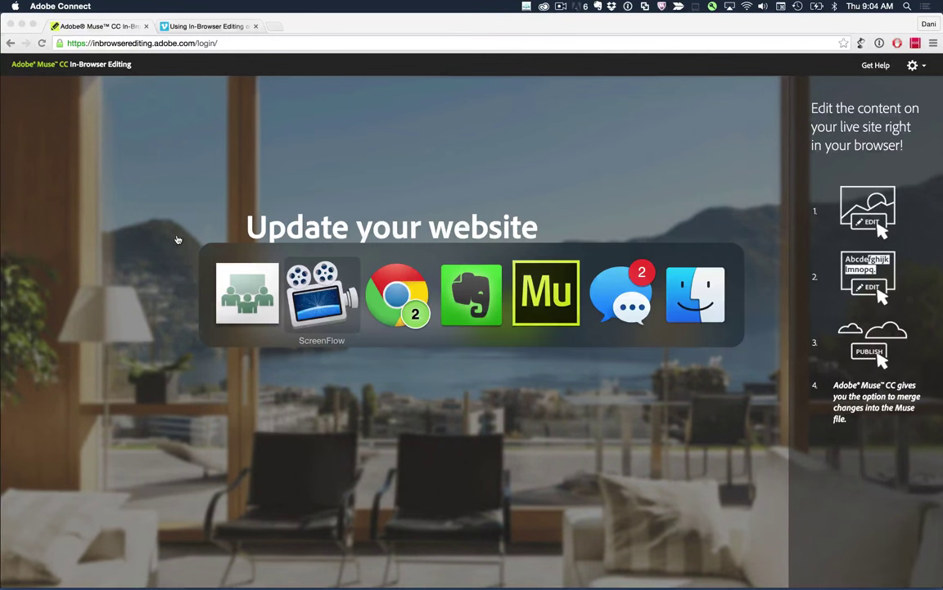
key("super+Tab")
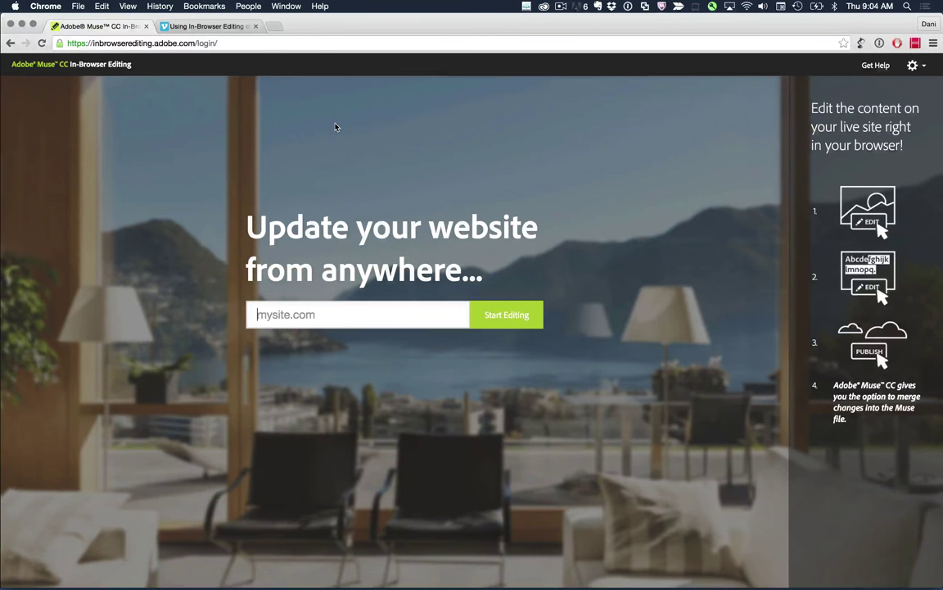
key("super+t")
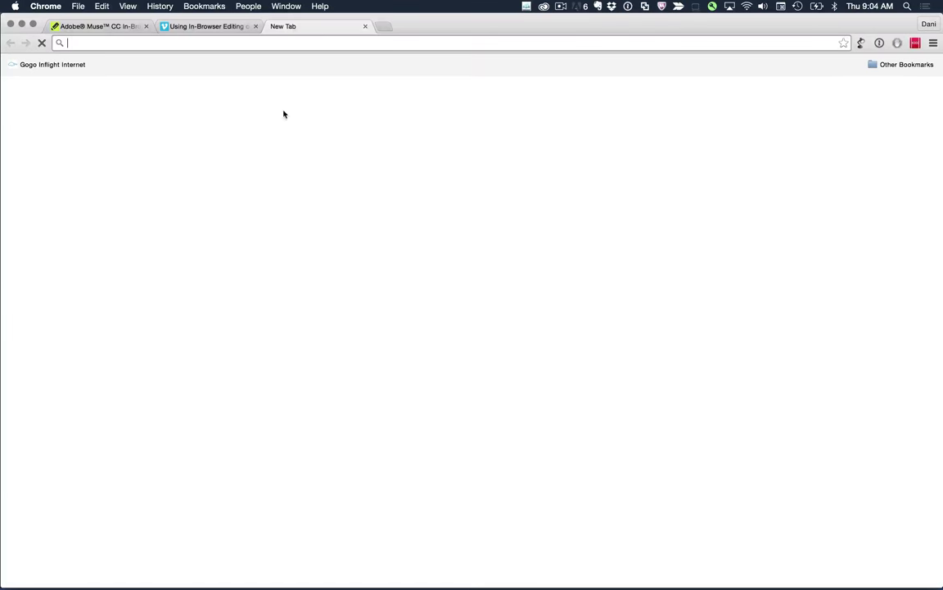
type("musewidgets.com")
key("Return")
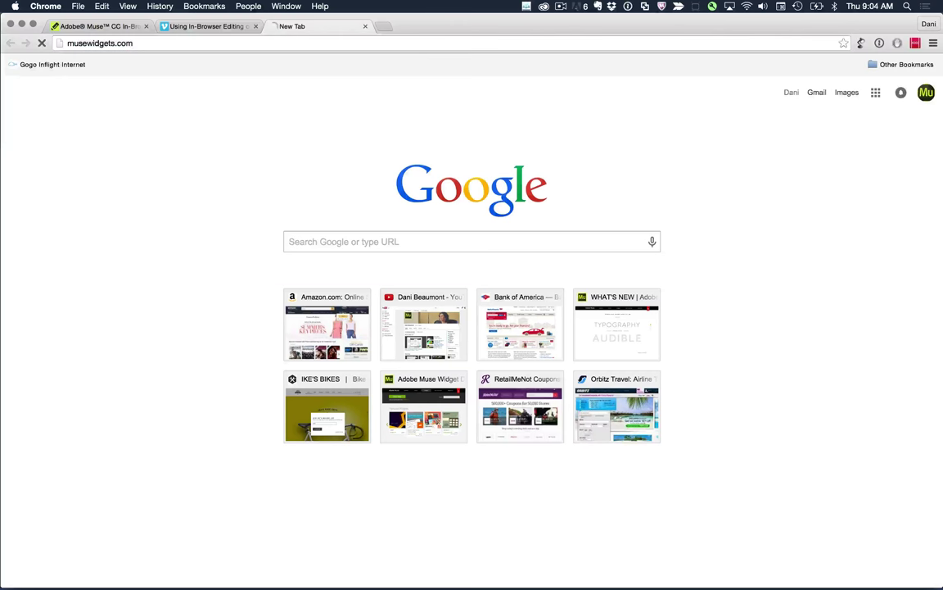
left_click(179, 45)
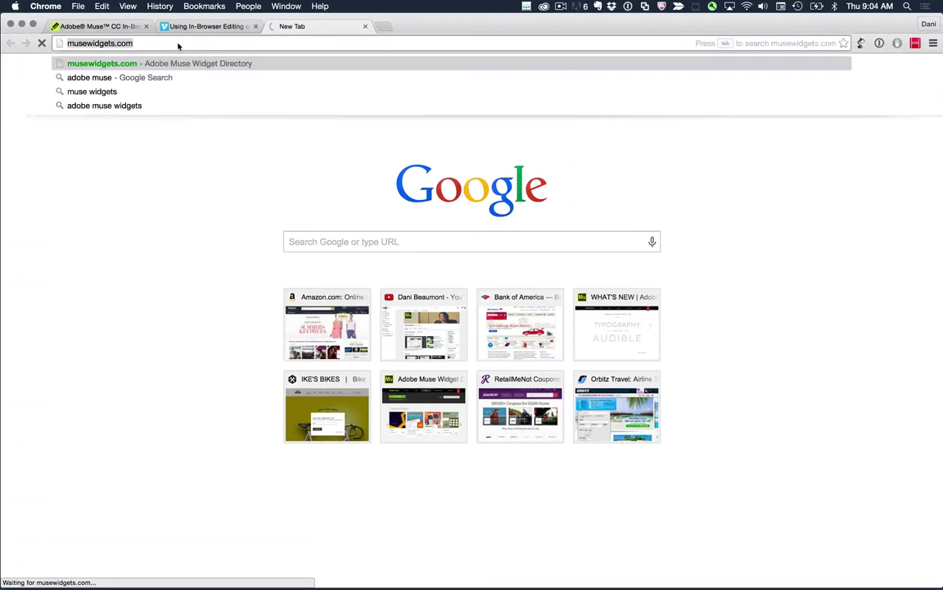
type("muse")
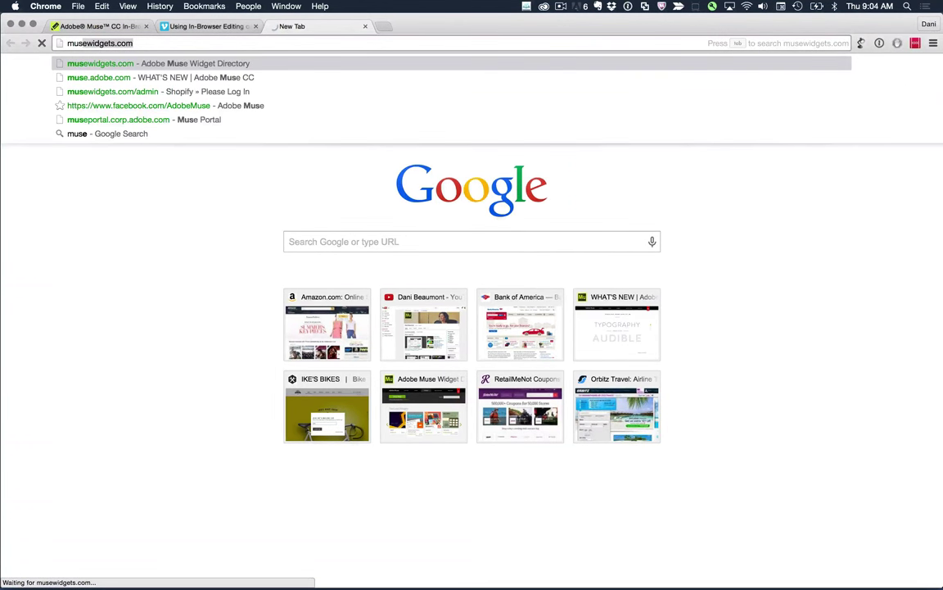
type(".adob")
key("Return")
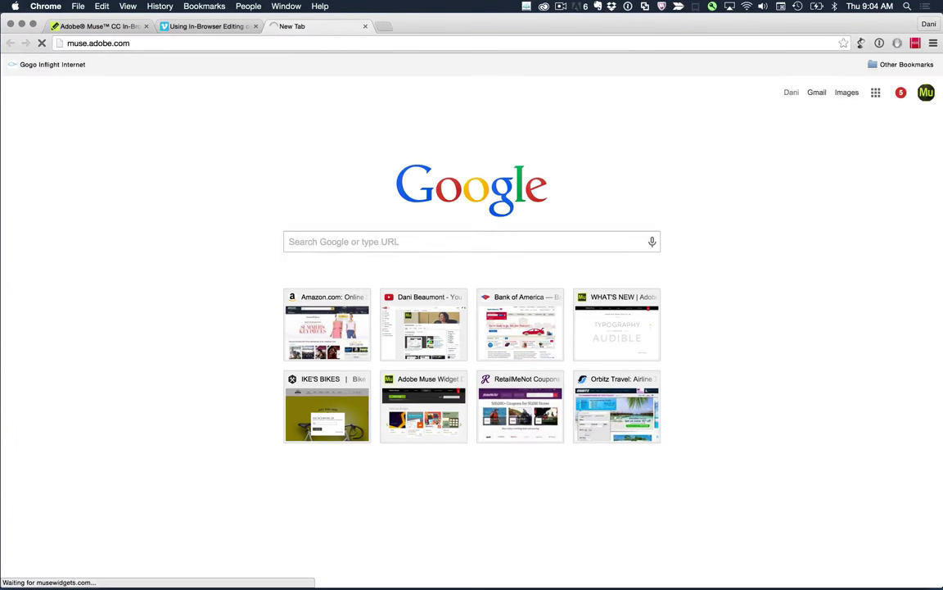
- Load the Adobe Muse product page, adobe.com/products/muse, in another new tab
key("super+t")
type("ado")
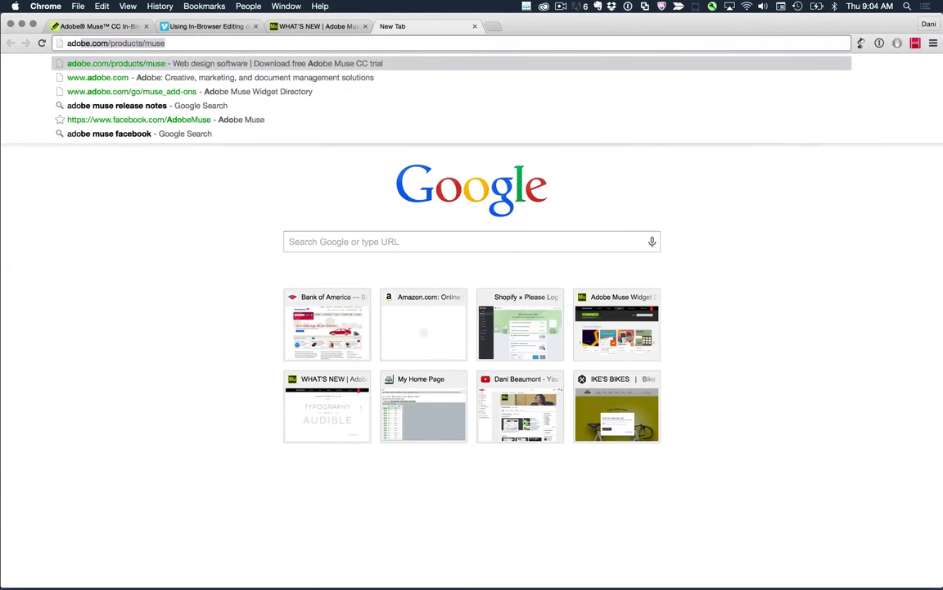
key("Return")
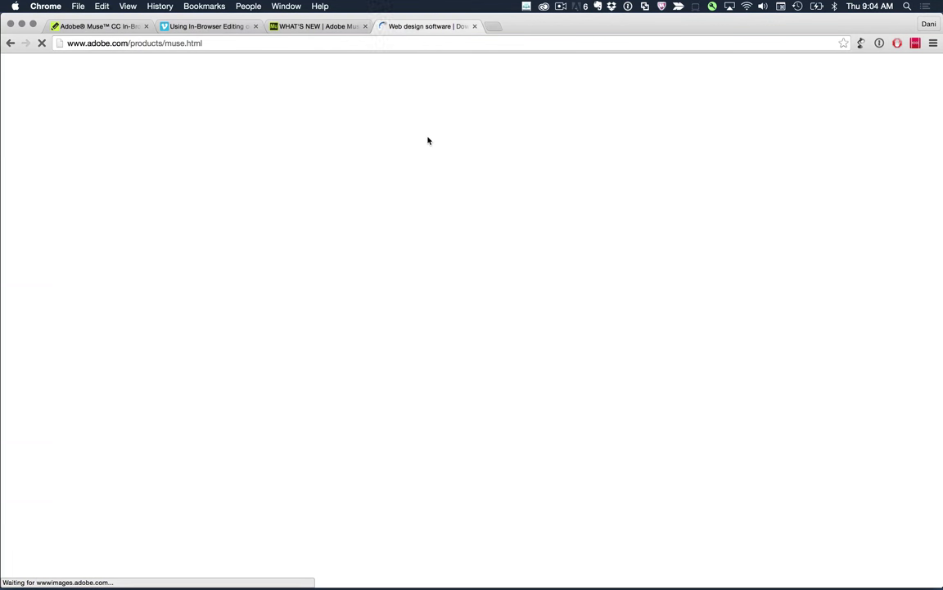
left_click(266, 45)
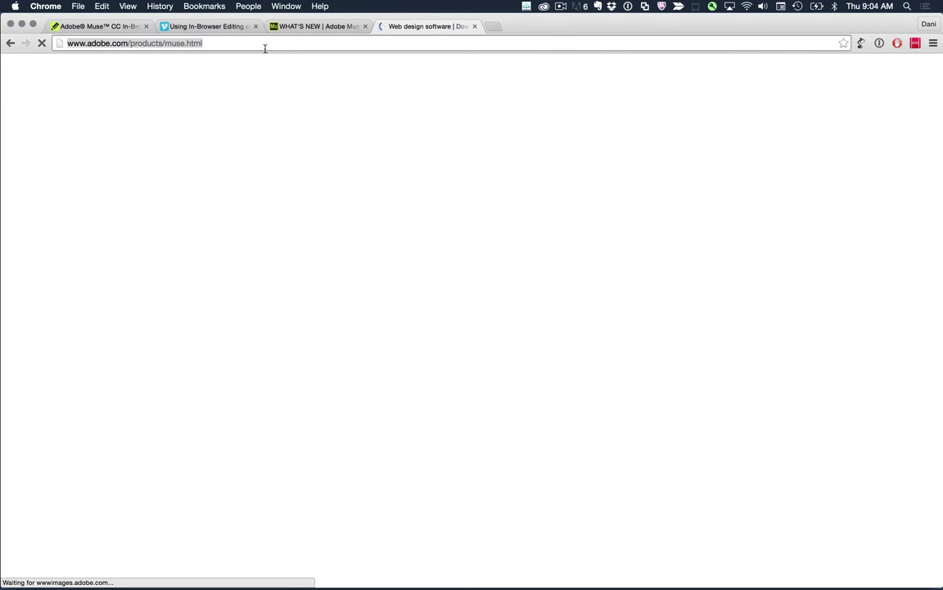
key("Return")
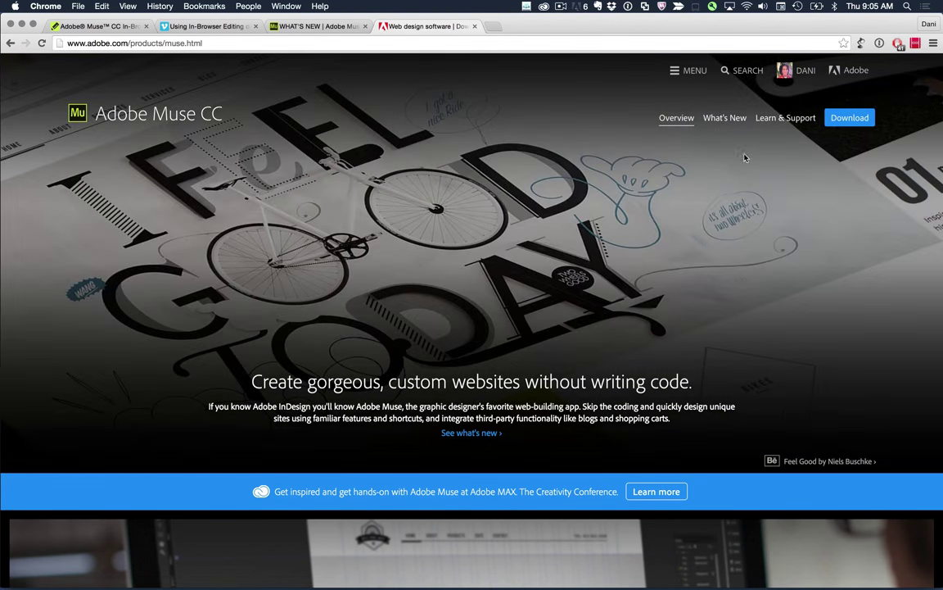
- Go to the Learn & Support section of Adobe Muse CC and show all tutorials
left_click(784, 118)
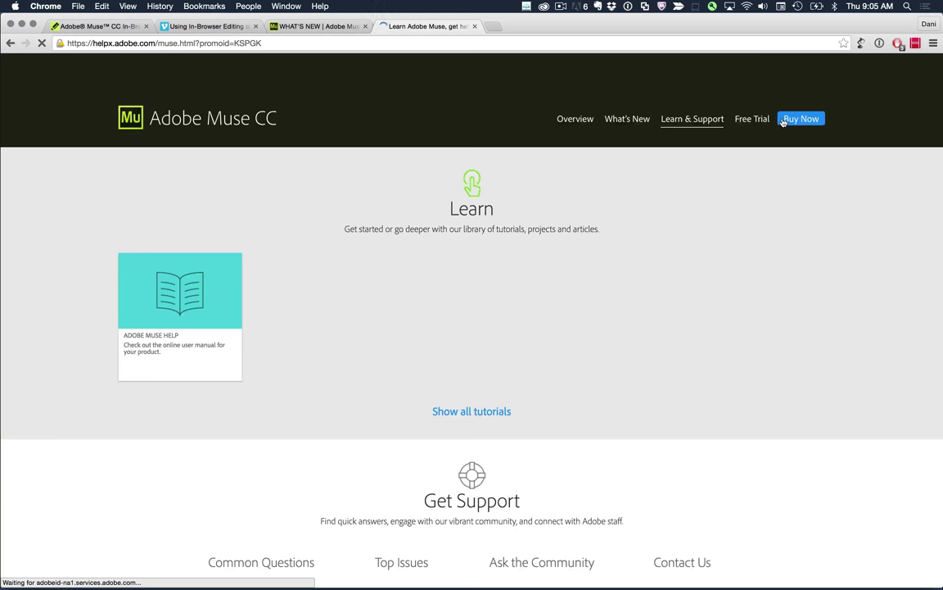
scroll(869, 270, "down", 5)
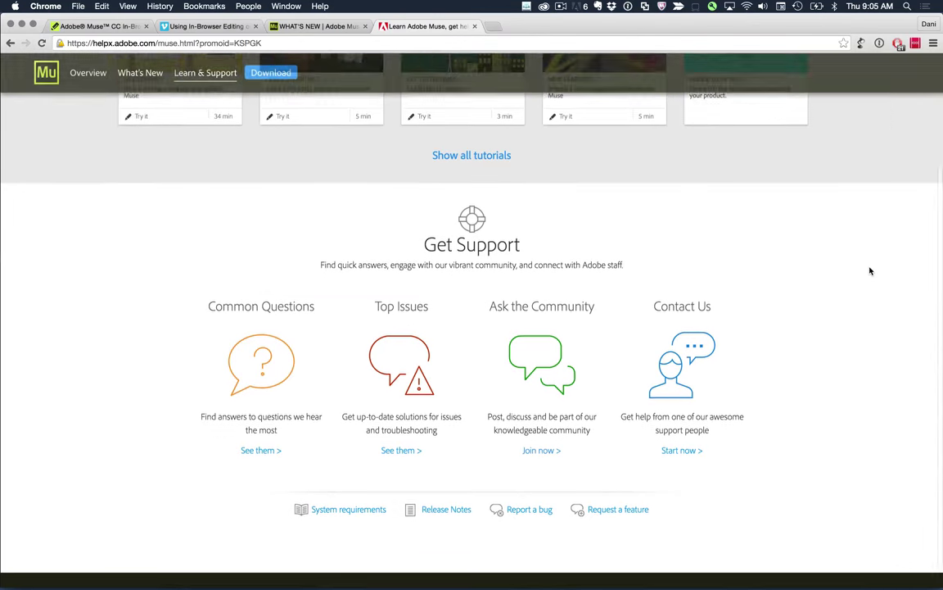
left_click(488, 145)
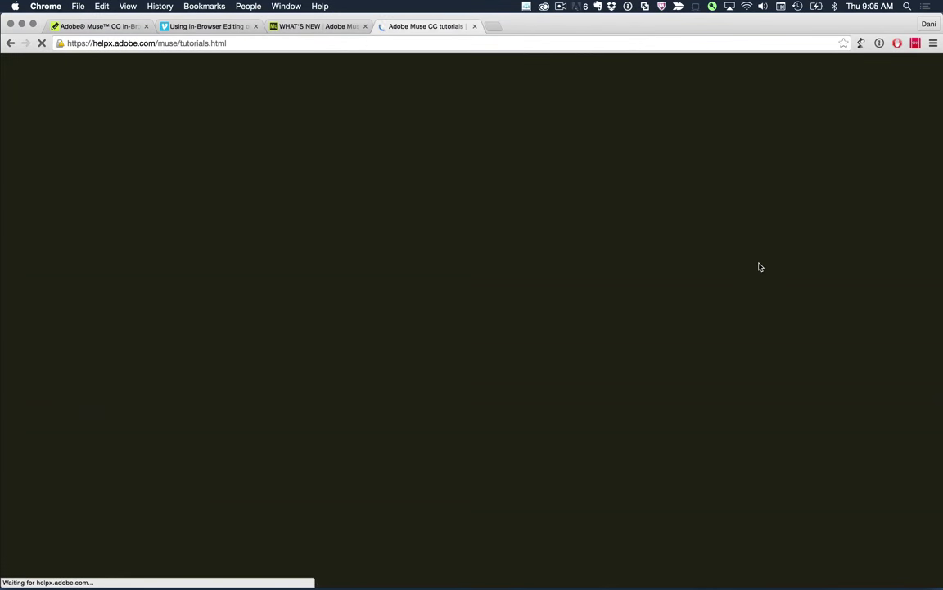
- Look through the Get started, Key techniques and New features tutorial lists
scroll(859, 354, "down", 5)
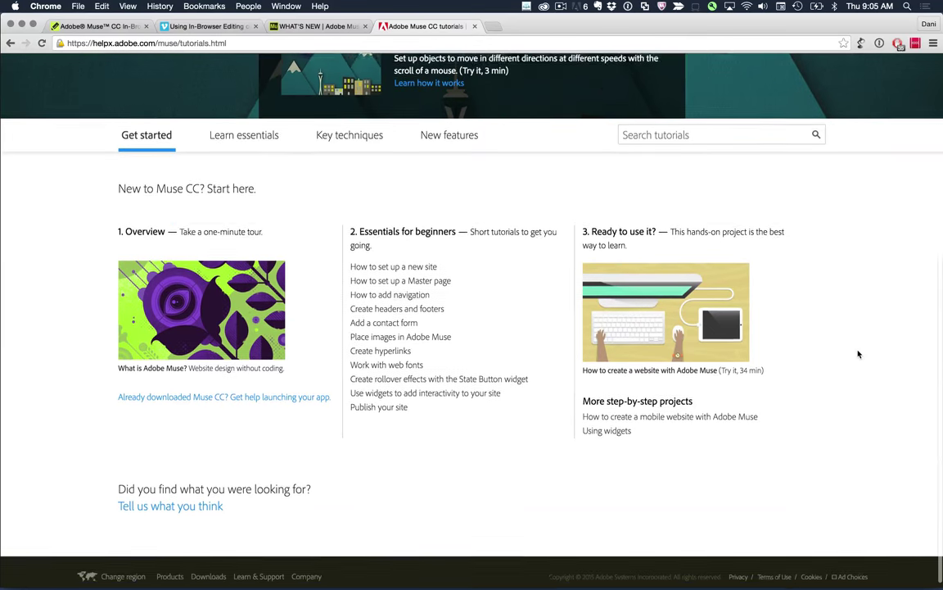
scroll(859, 354, "up", 1)
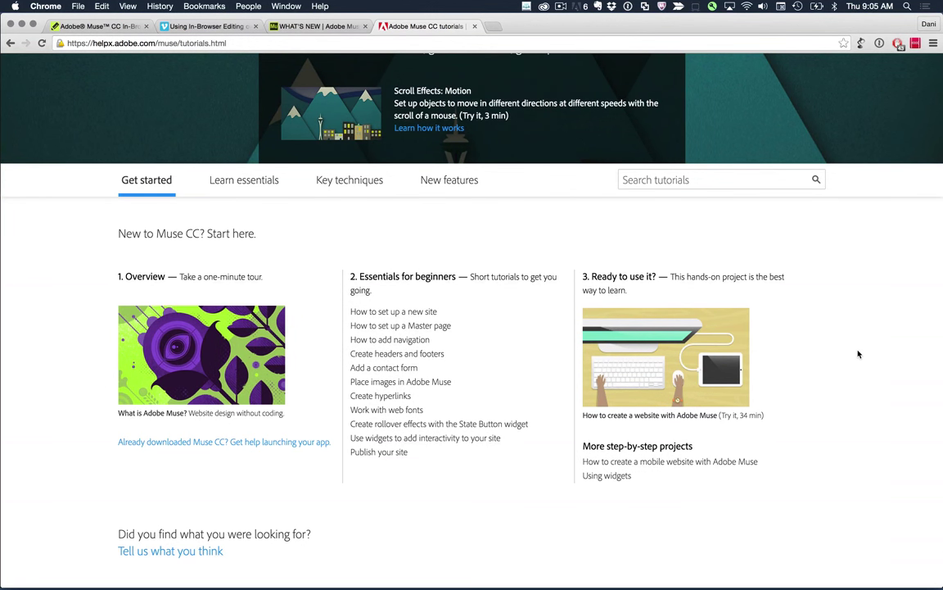
left_click(331, 176)
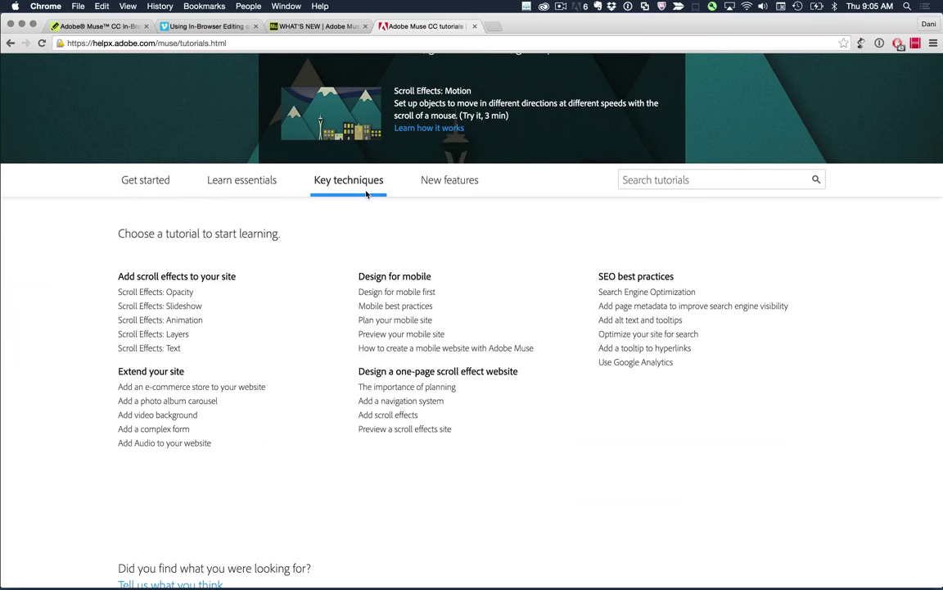
left_click(447, 181)
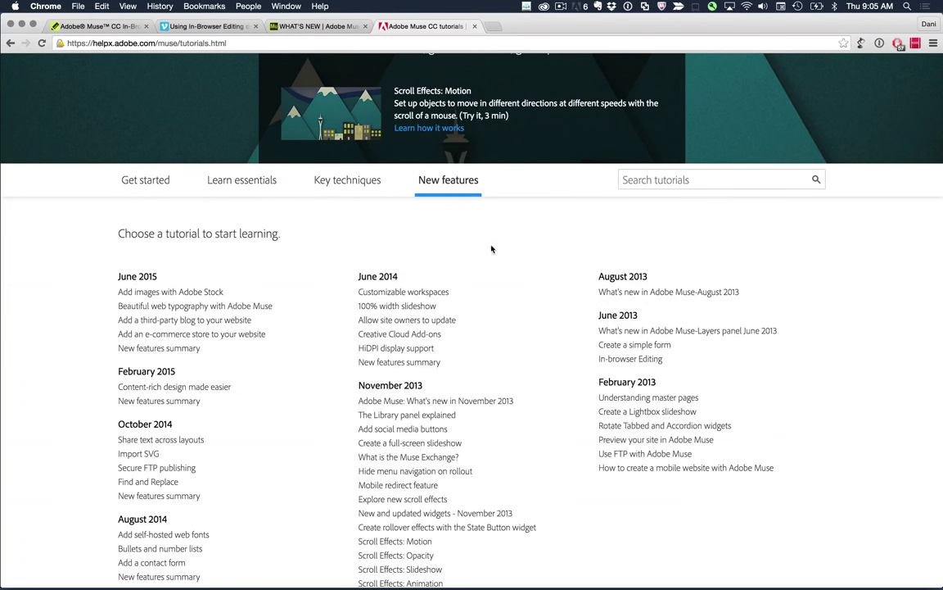
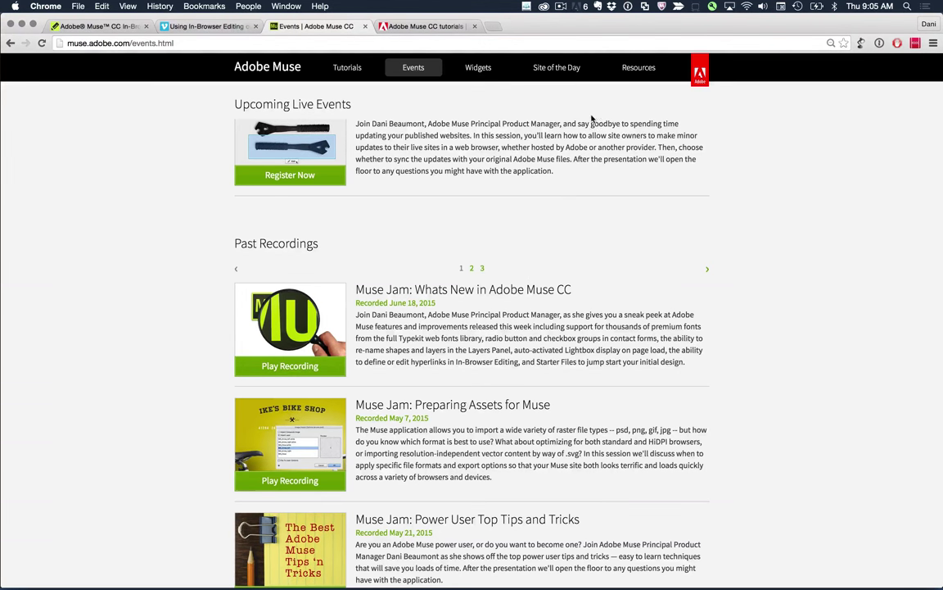
- On muse.adobe.com, go to the tutorials and open the article on Editing Hyperlinks using In-browser Editing (Jun-2015)
left_click(352, 72)
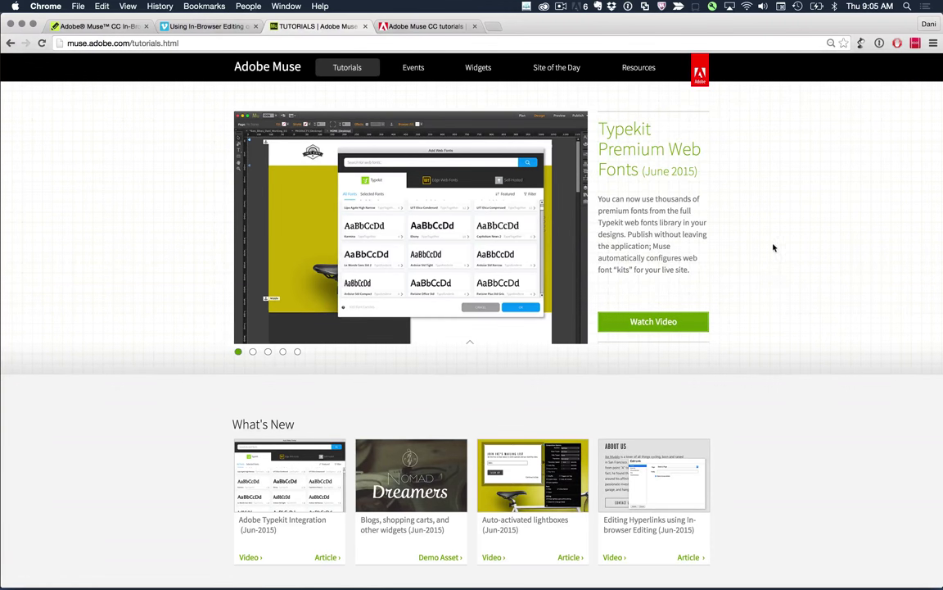
scroll(762, 282, "down", 2)
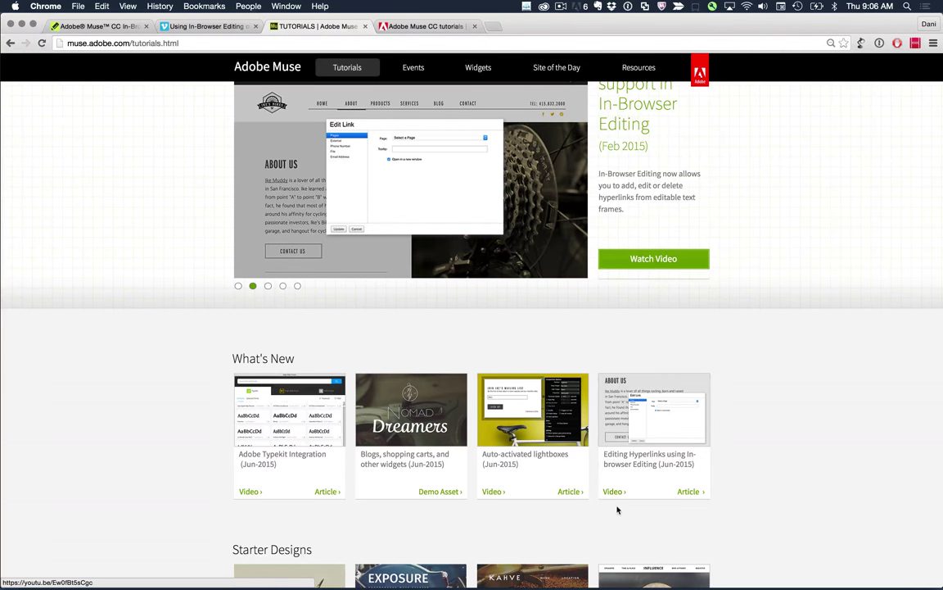
left_click(686, 494)
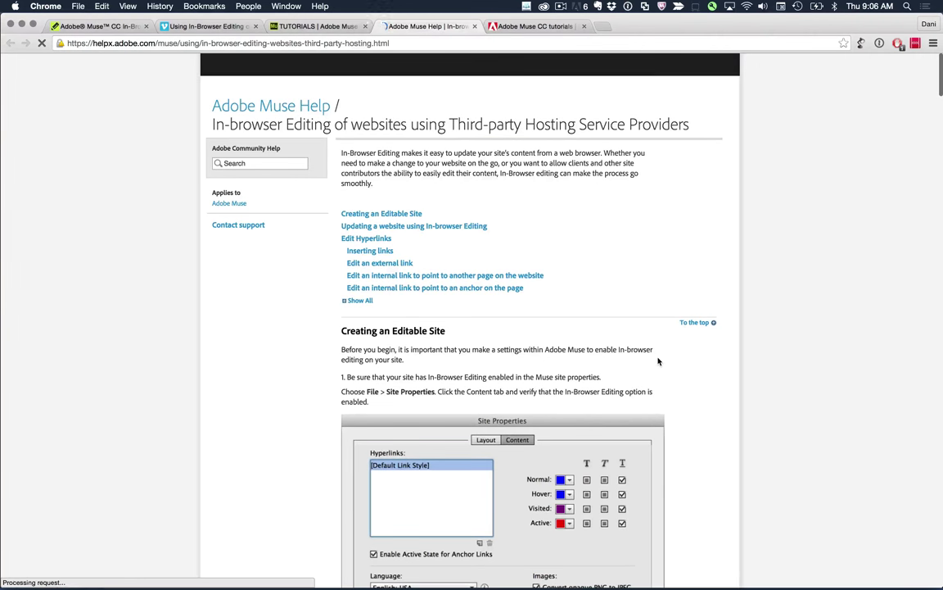
scroll(644, 263, "down", 3)
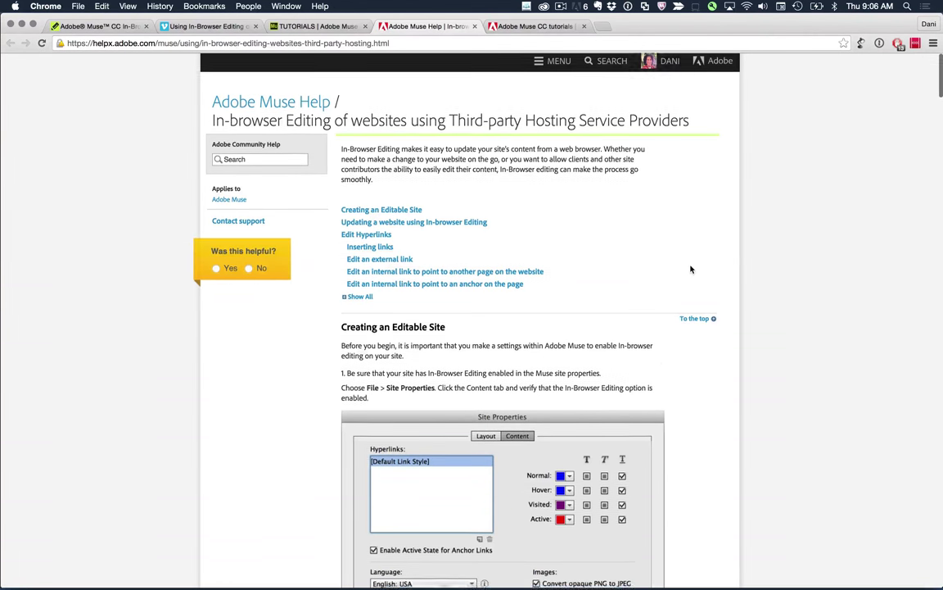
scroll(690, 269, "up", 2)
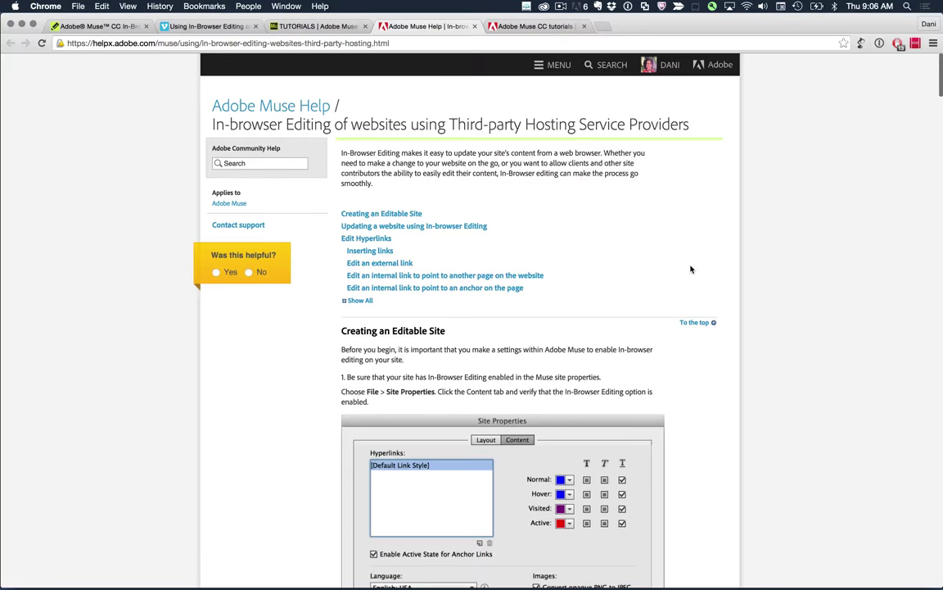
- Copy the web address of the Using In-Browser Editing video on Vimeo and return to the Adobe Connect meeting
left_click(192, 26)
left_click(180, 44)
key("super+c")
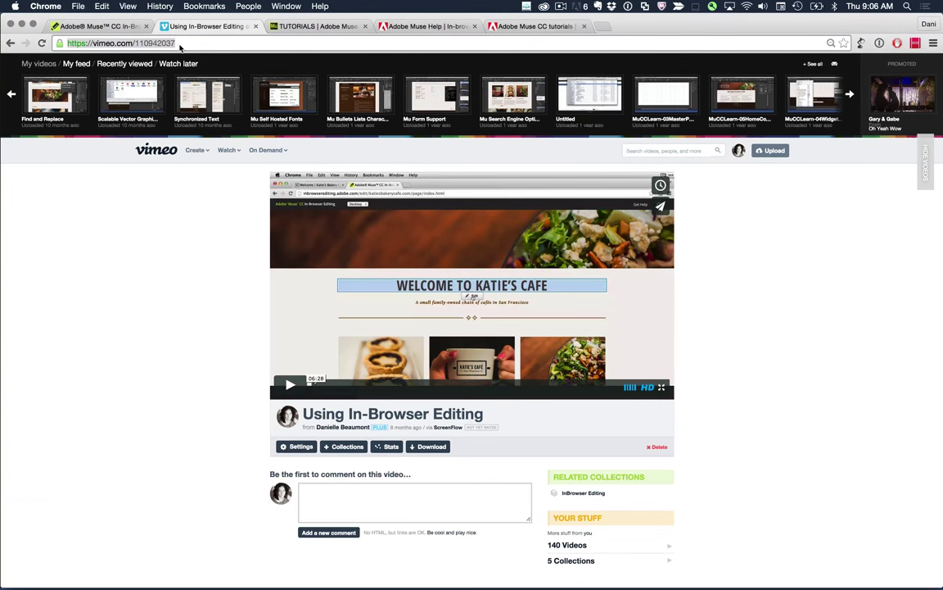
key("super+Tab")
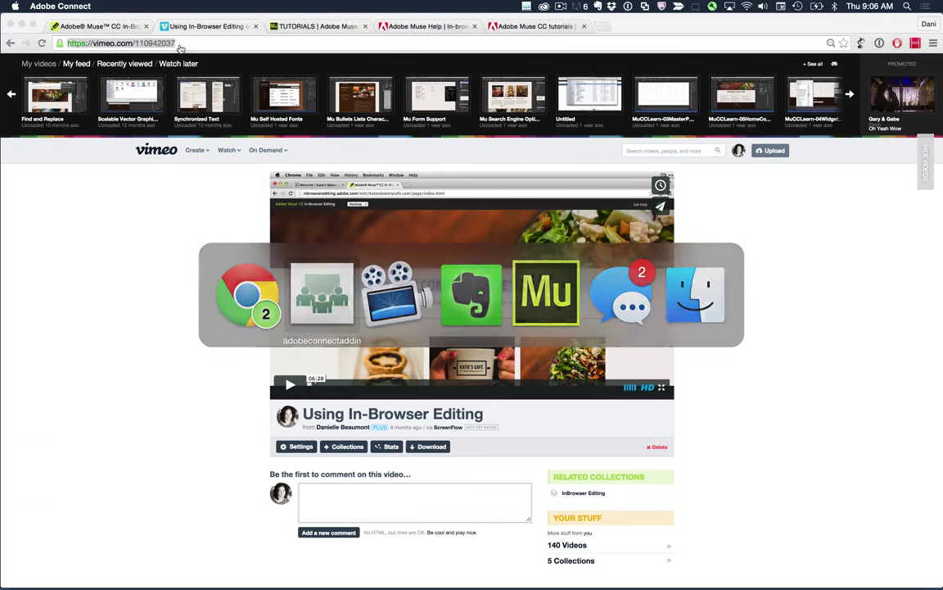
mouse_move(389, 573)
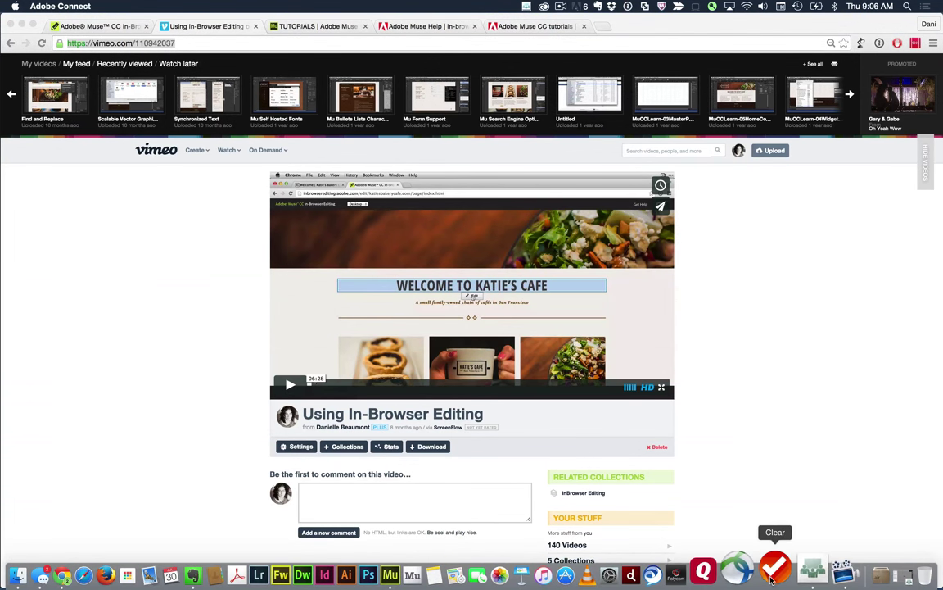
left_click(794, 572)
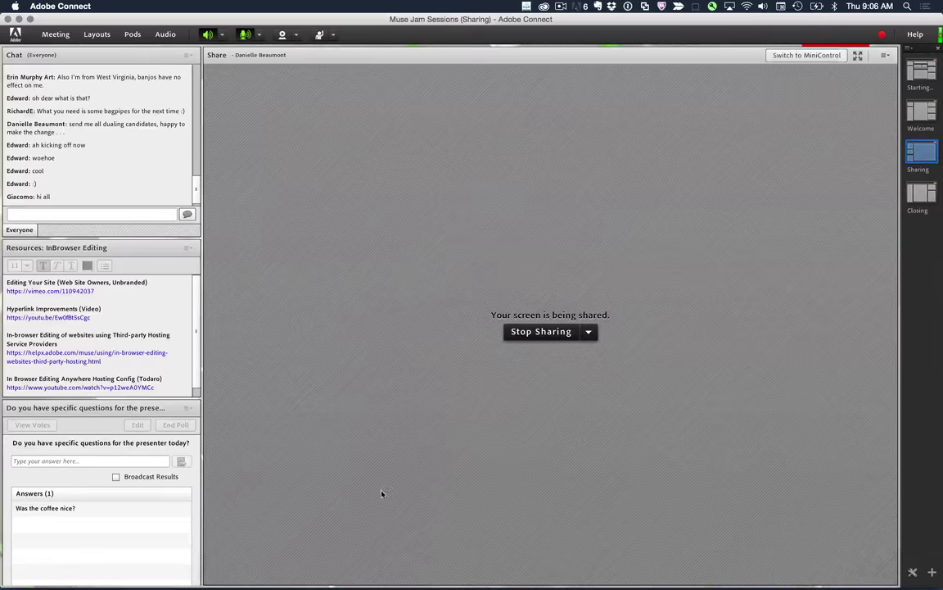
left_click(130, 213)
key("super+v")
key("Return")
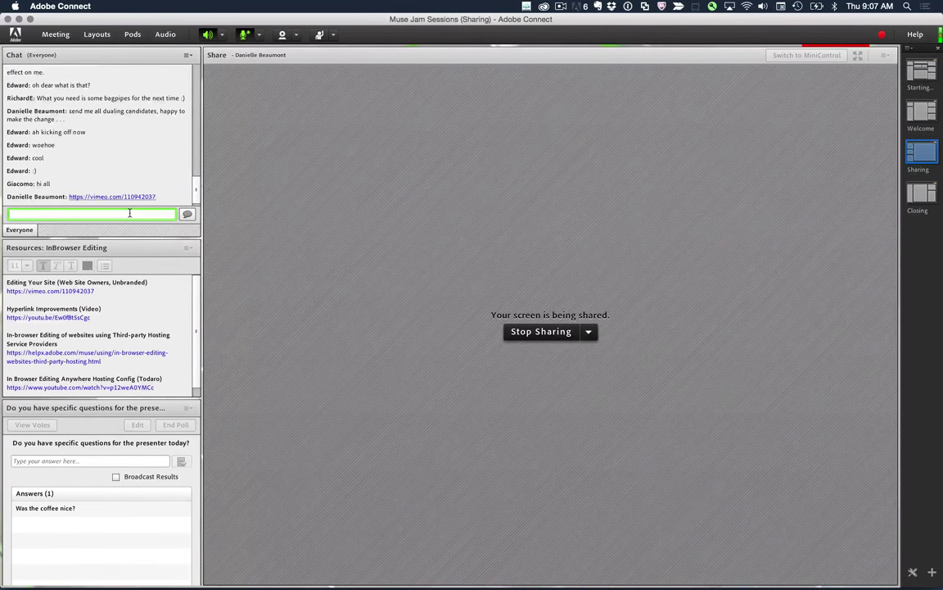
key("super+Tab")
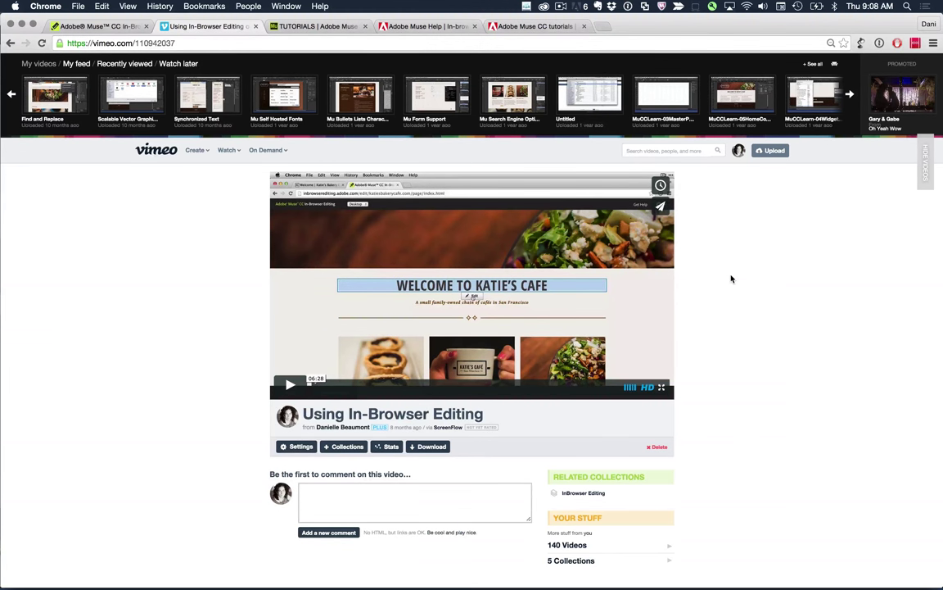
- Switch to Adobe Muse, show the desktop site plan of Ikes_Bikes_Dani_Working_03, and hide the expanded Text panel and the panel dock
key("super+Tab")
key("super+Tab")
key("super+Tab")
key("super+Tab")
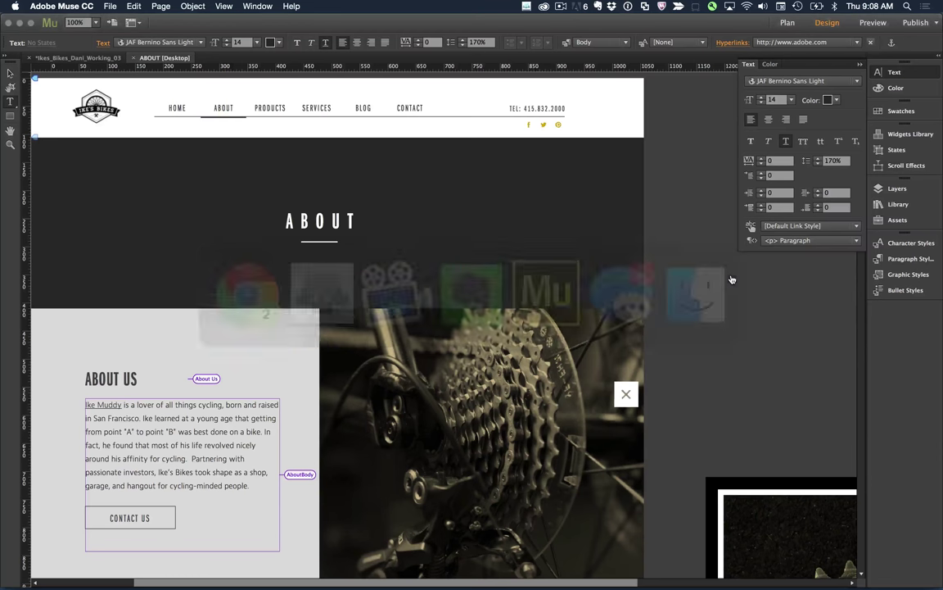
key("super+m")
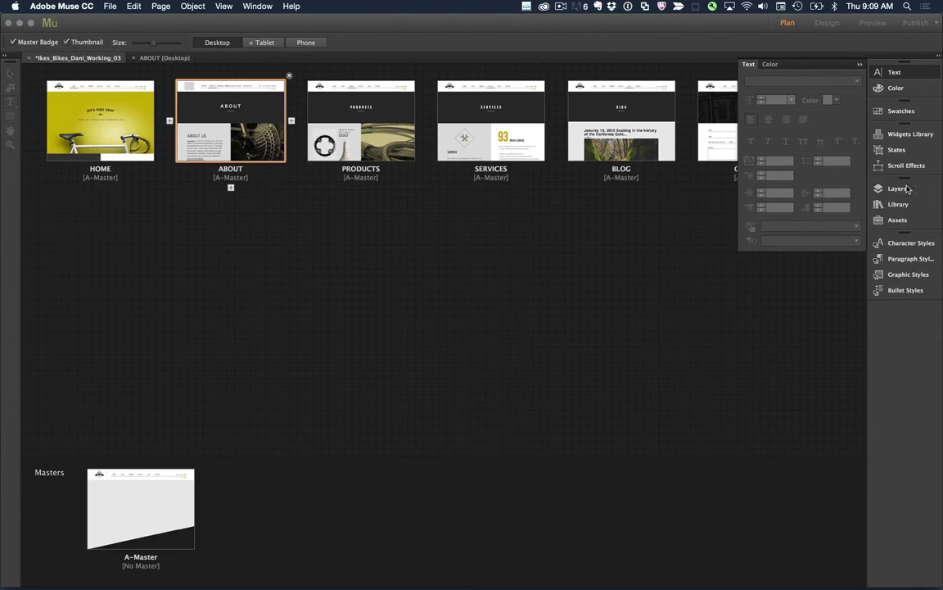
left_click(859, 68)
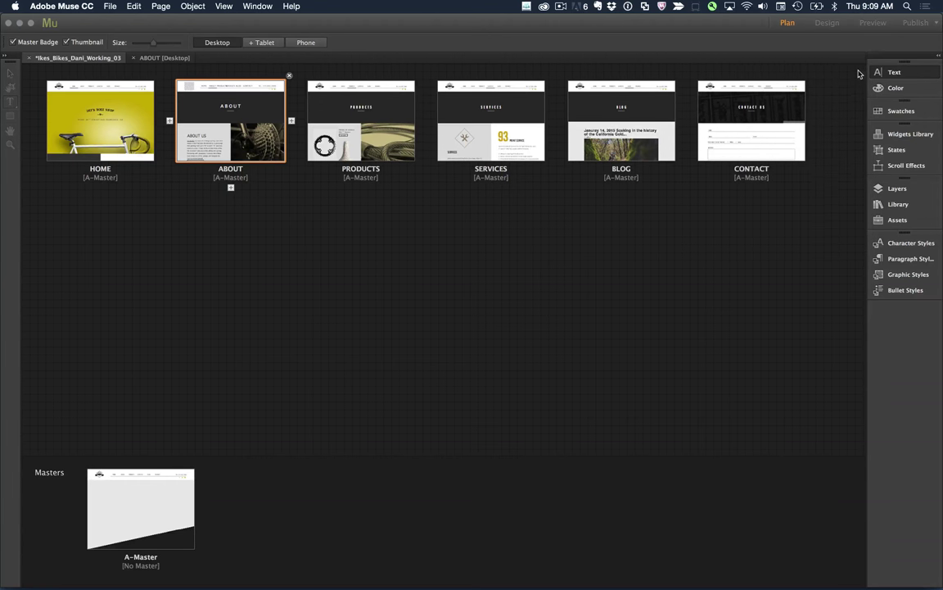
key("Tab")
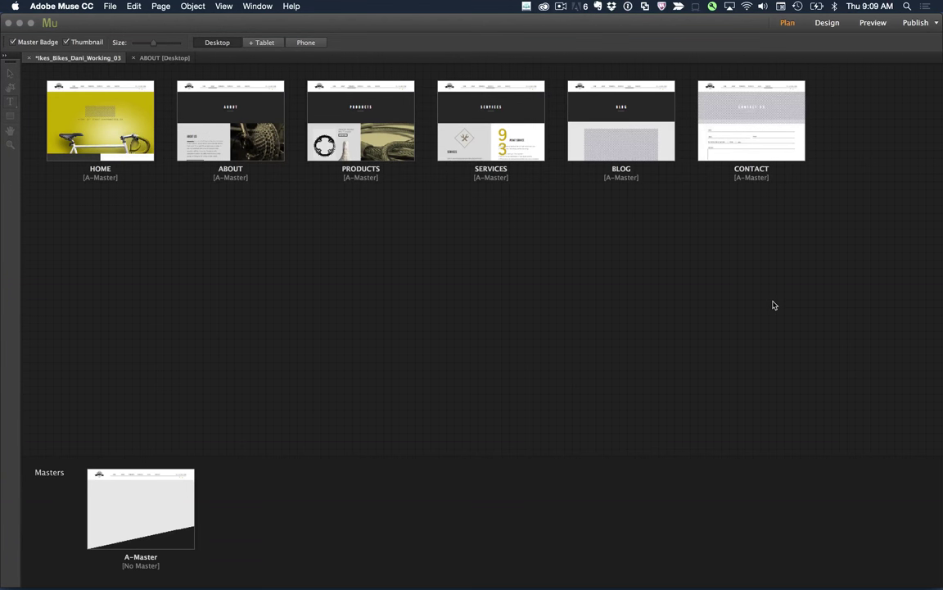
- Switch to Chrome and, from the Adobe Muse tutorials page, open the article on Editing Hyperlinks using In-browser Editing (Jun-2015)
key("super+Tab")
key("super+Tab")
key("super+Tab")
key("super+Tab")
key("super+Tab")
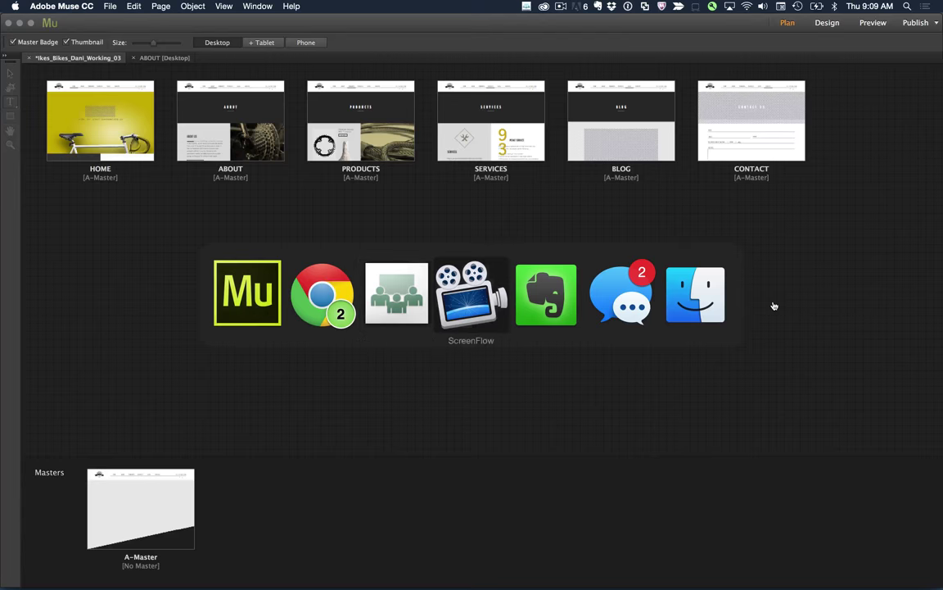
key("super+Tab")
key("super+Tab")
key("super+Tab")
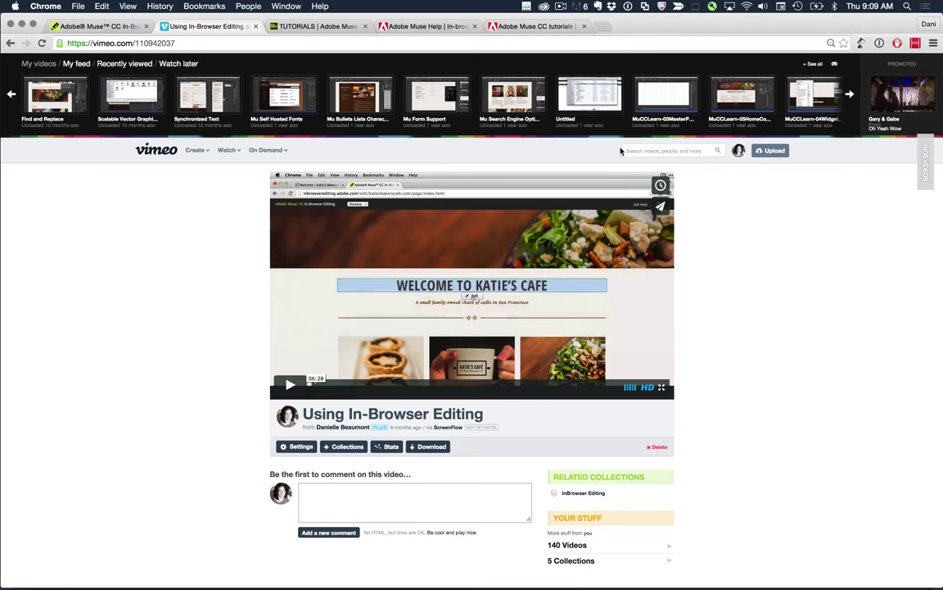
left_click(307, 28)
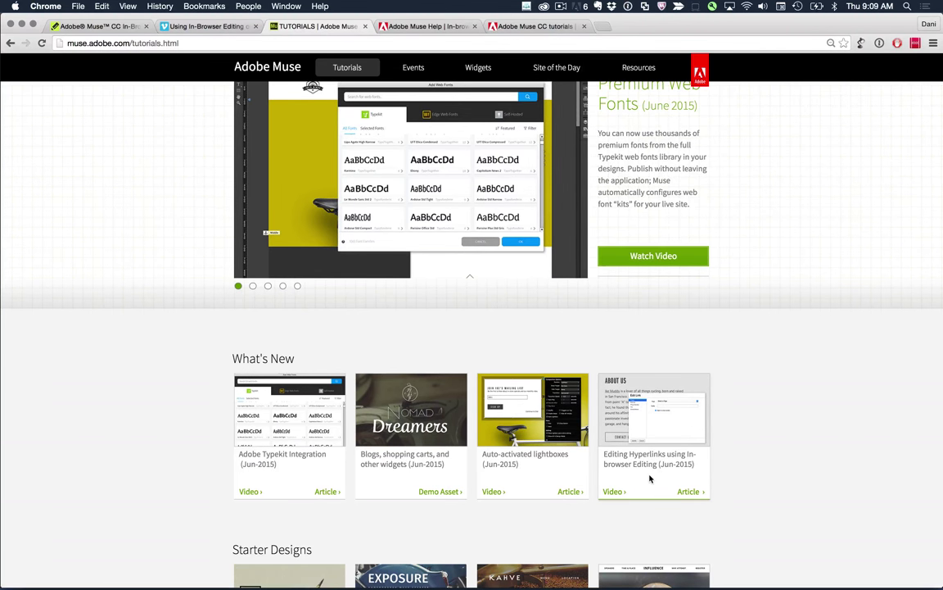
left_click(691, 492)
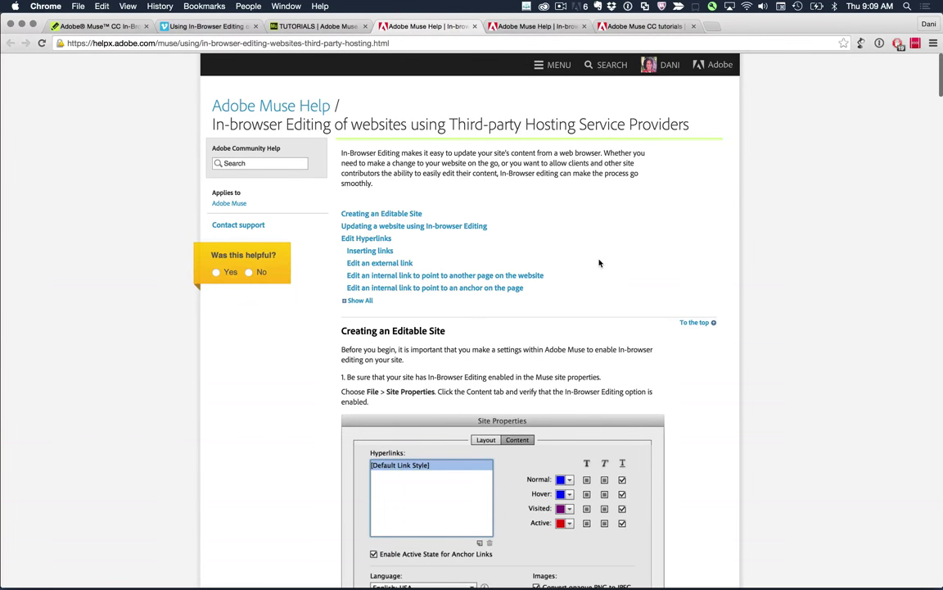
- Look through the help article on in-browser editing with third-party hosting, from Creating an Editable Site down to Edit Hyperlinks
scroll(598, 263, "down", 1)
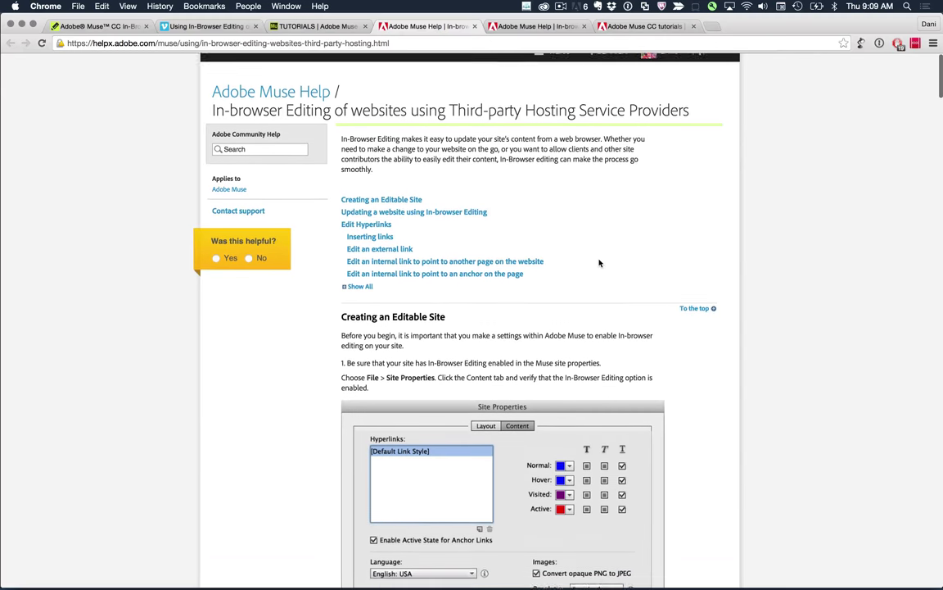
key("super+Tab")
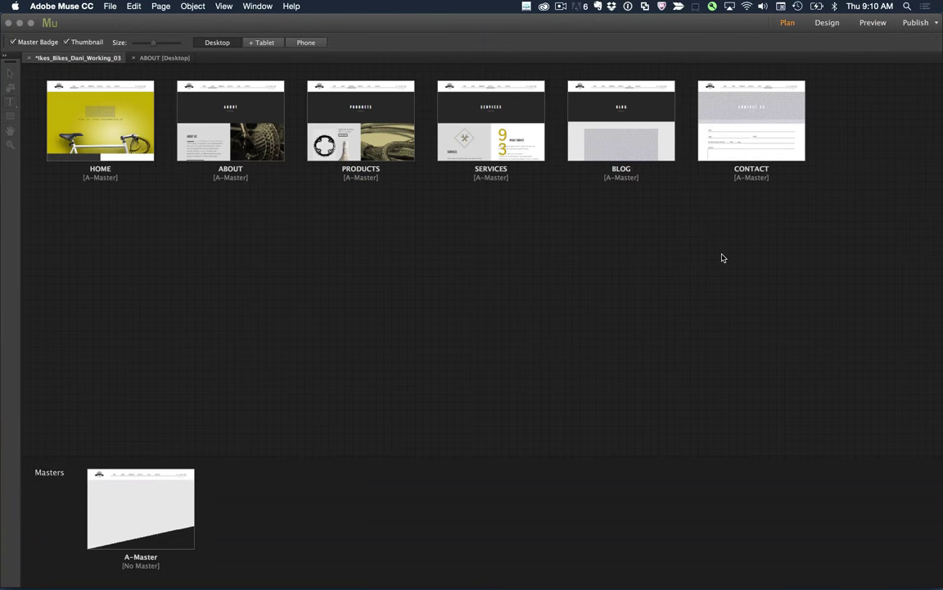
key("super+Tab")
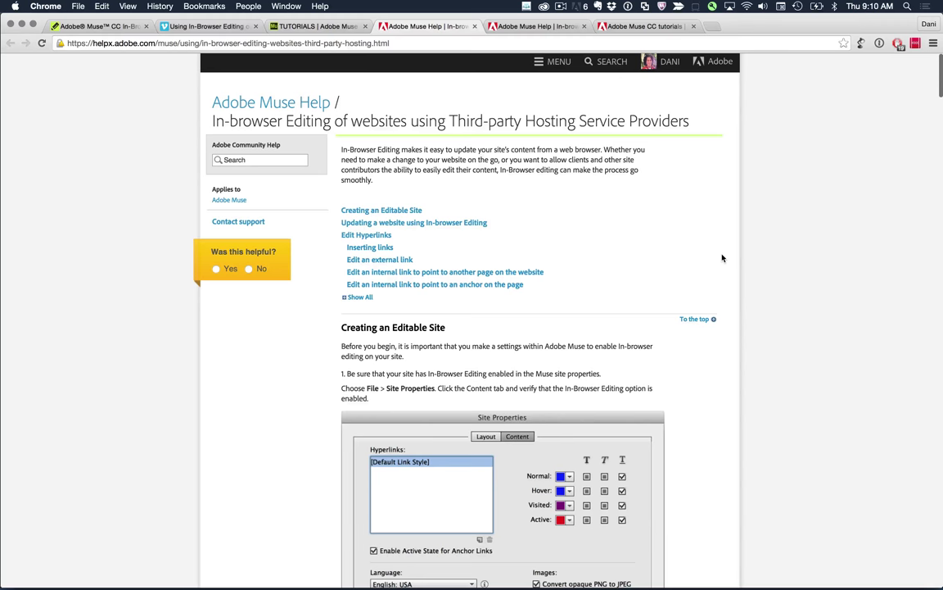
scroll(722, 258, "down", 10)
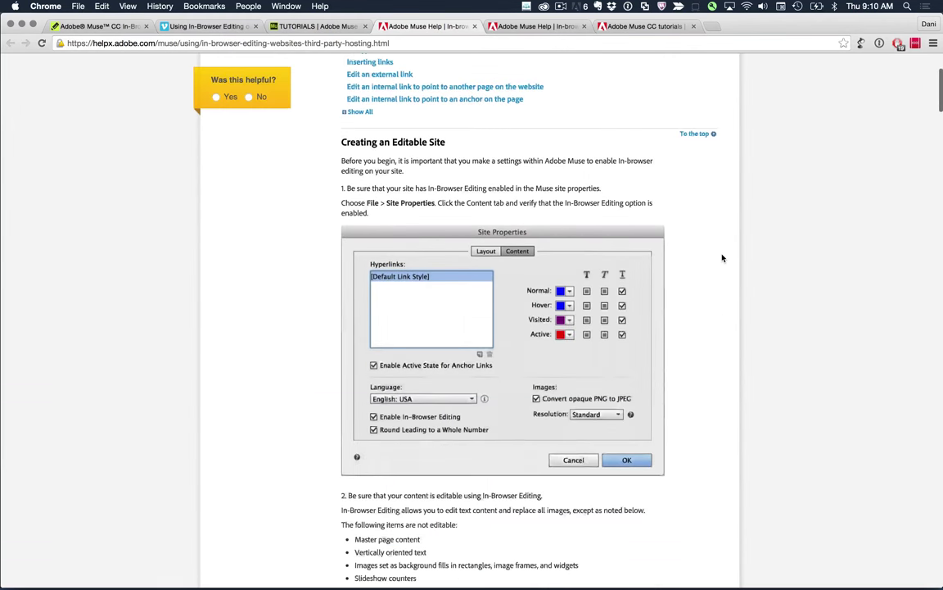
scroll(722, 258, "down", 4)
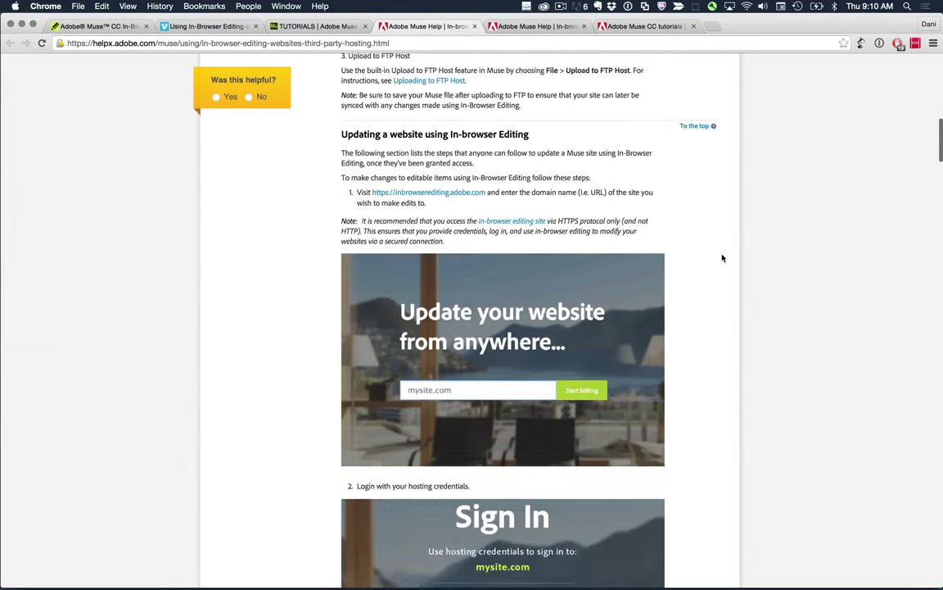
scroll(722, 258, "down", 7)
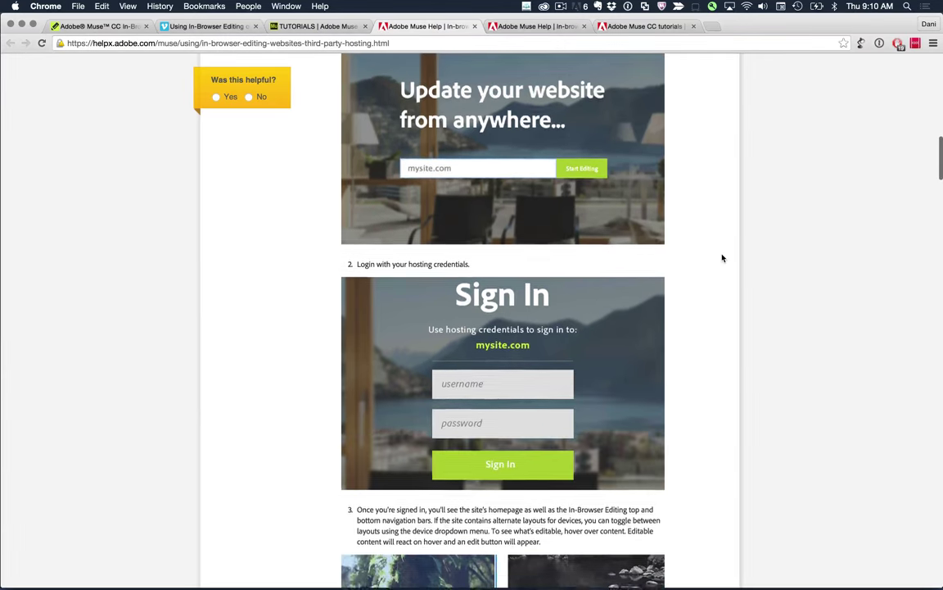
scroll(722, 258, "down", 4)
scroll(722, 258, "up", 3)
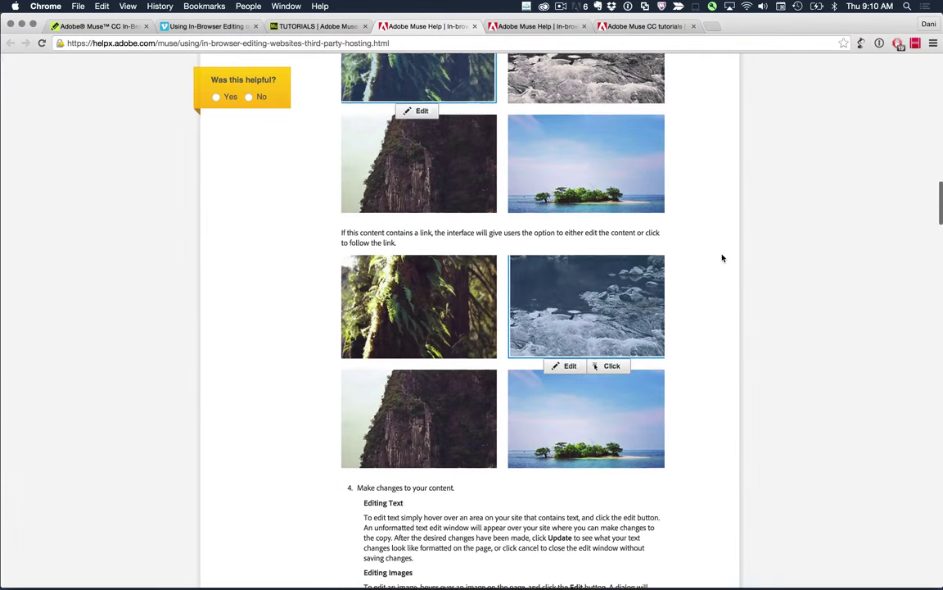
scroll(722, 258, "down", 6)
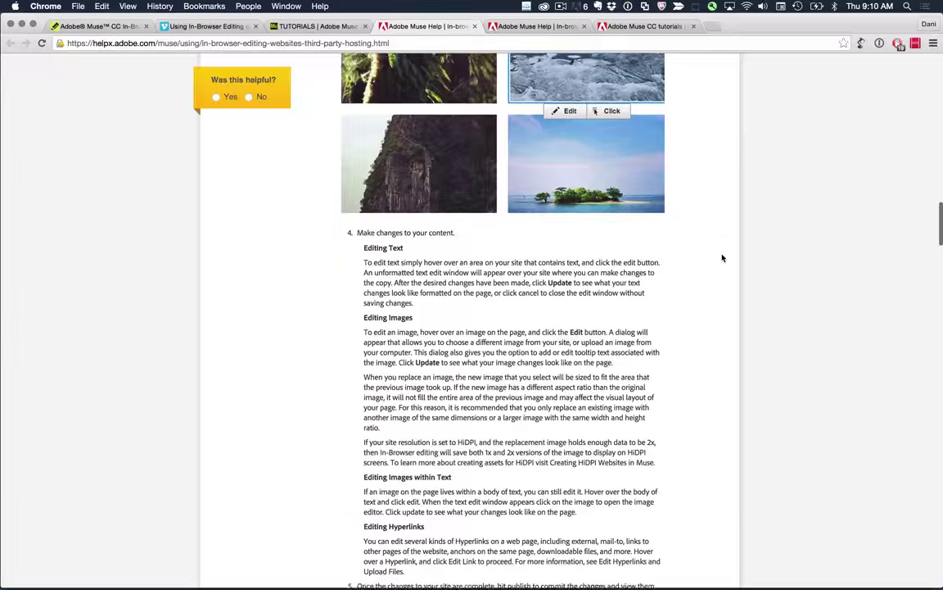
scroll(722, 258, "down", 5)
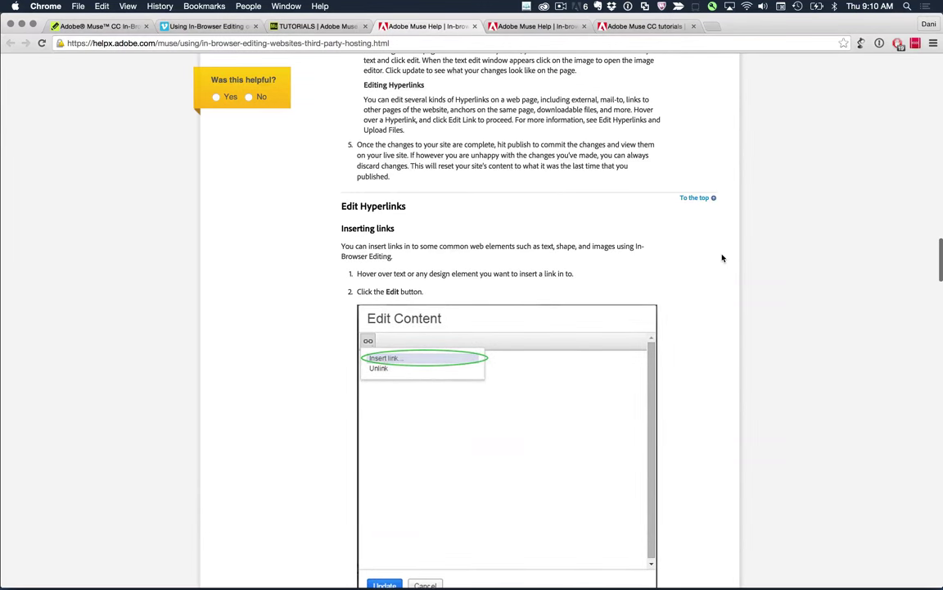
- Switch to Adobe Muse, open the desktop A-Master page at 75% zoom, collapse the Text panel and activate the Selection tool
key("super+Tab")
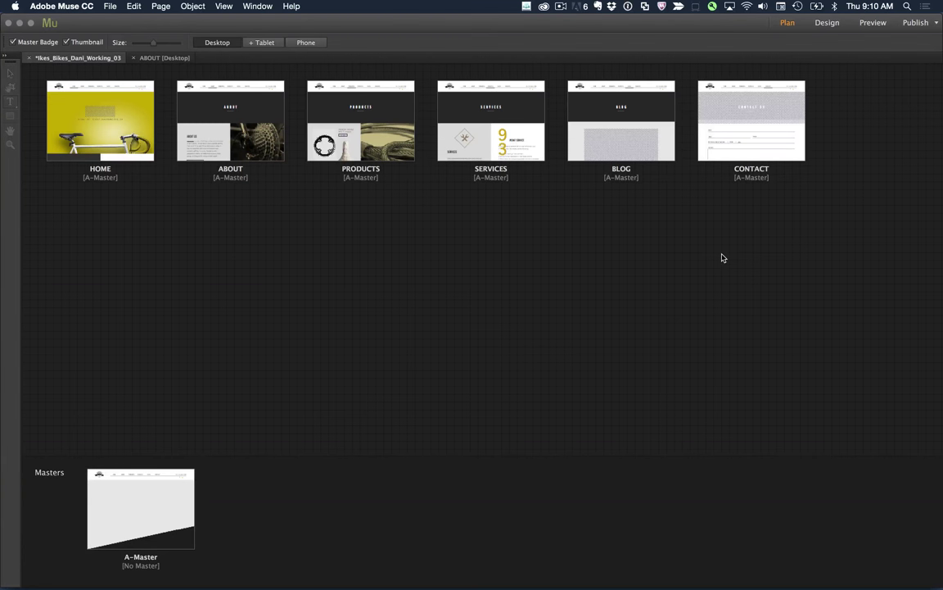
double_click(139, 501)
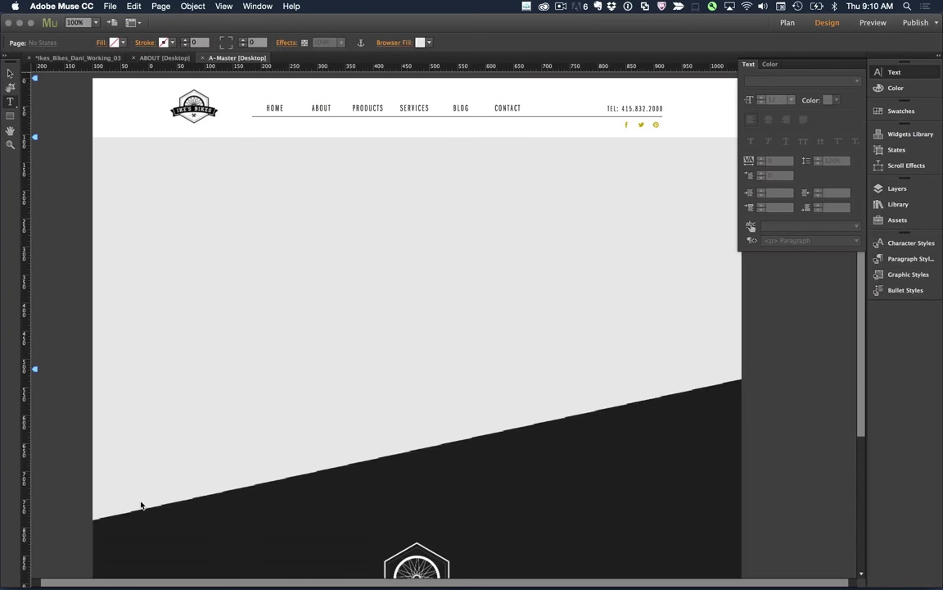
key("super+minus")
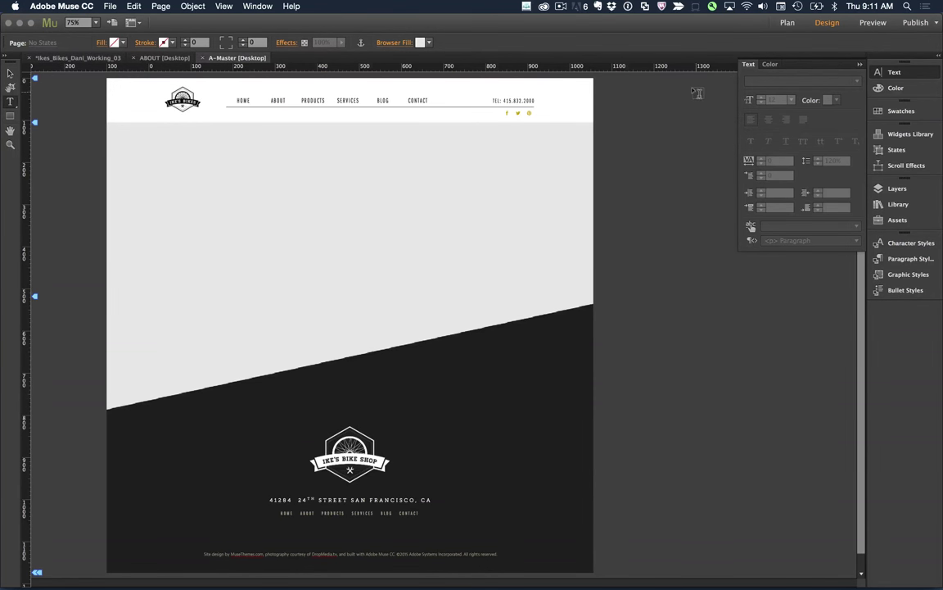
left_click(751, 63)
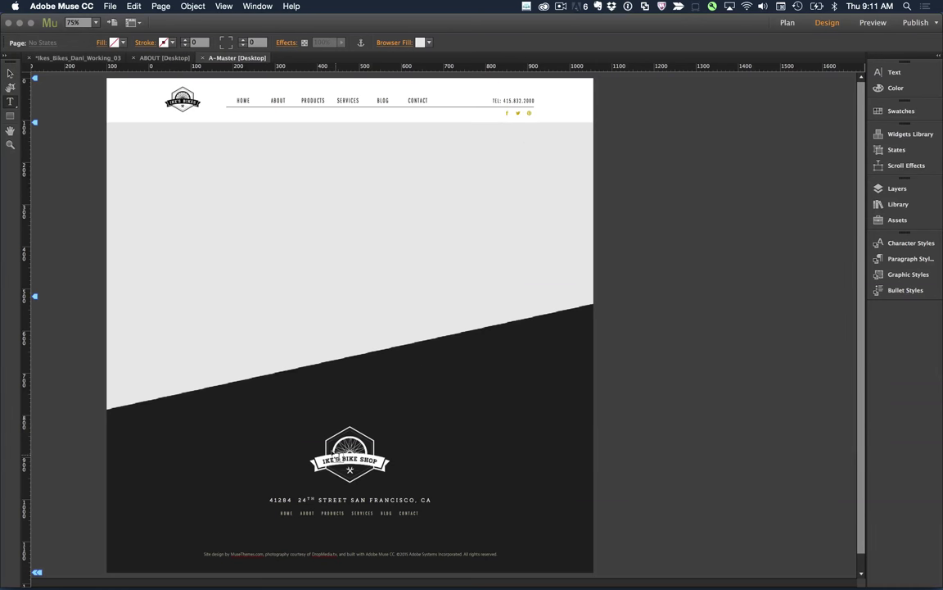
left_click(9, 73)
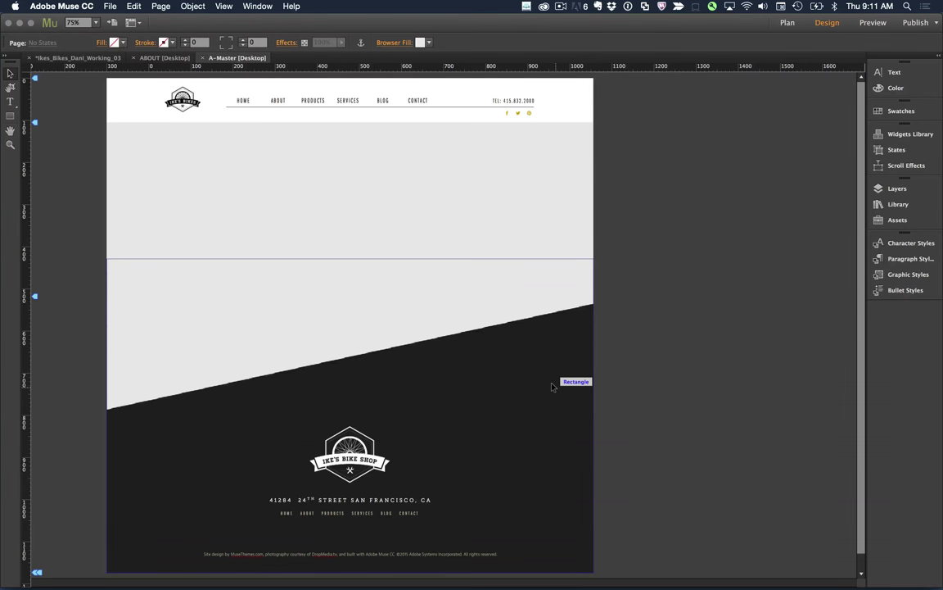
- Open the desktop ABOUT page from the site plan and view its content down to the Community section
key("super+m")
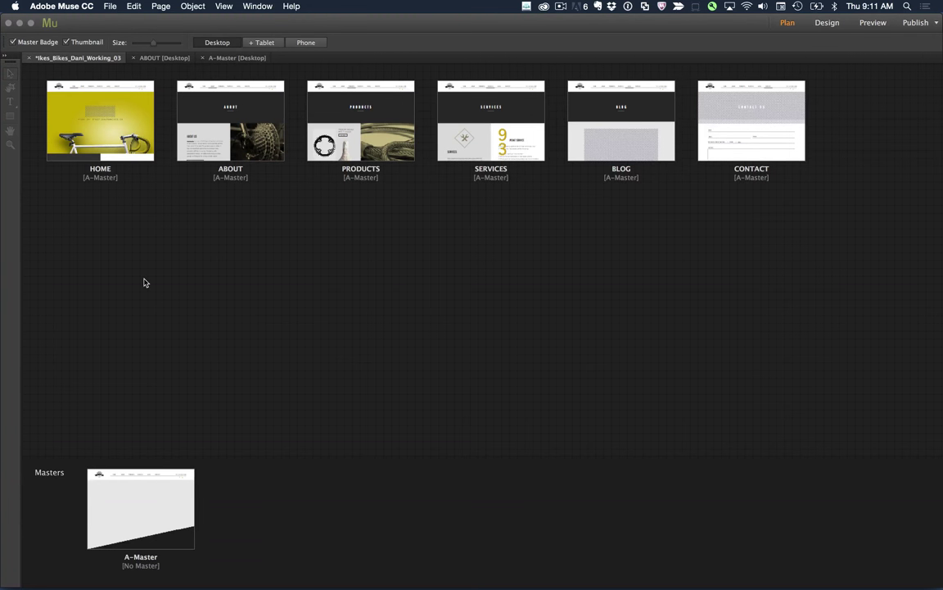
double_click(187, 128)
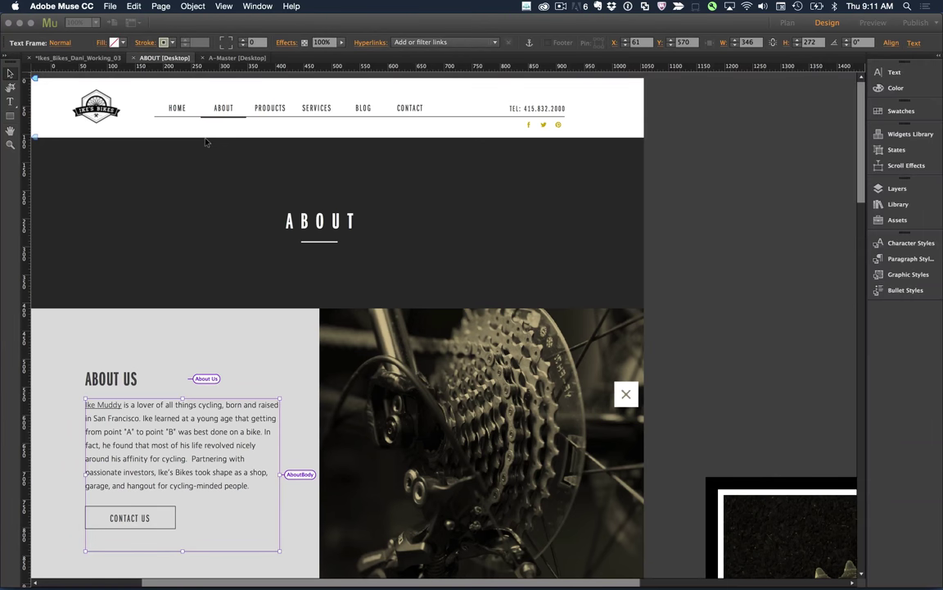
scroll(235, 168, "down", 2)
scroll(235, 169, "down", 5)
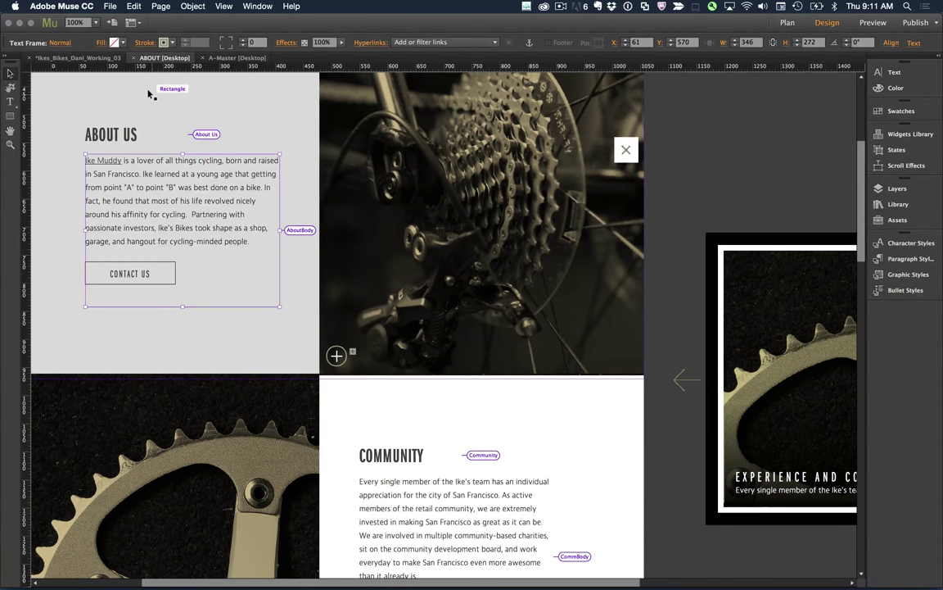
- Open the ABOUT page of the phone layout and select the bike photo at the top of the canvas
key("super+m")
left_click(305, 43)
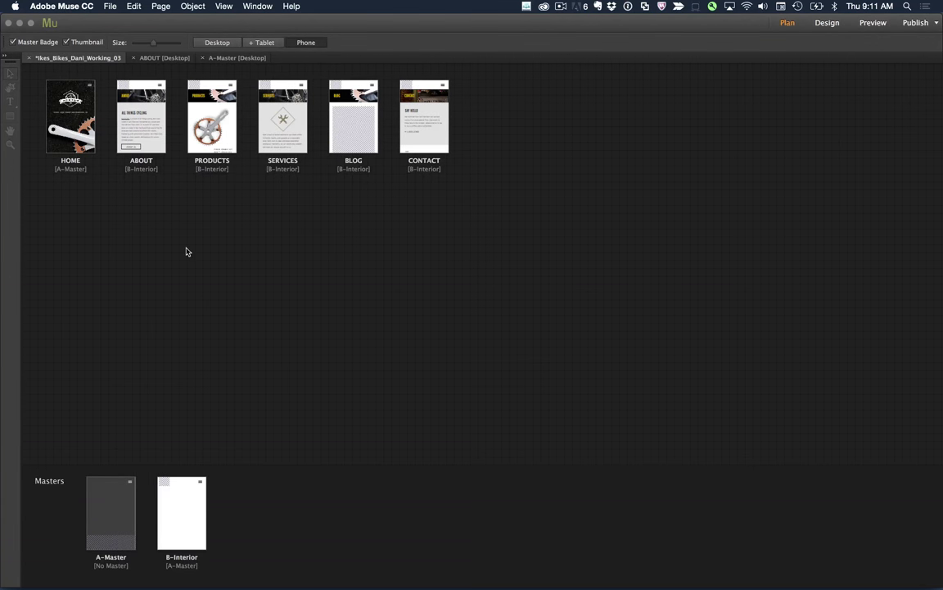
double_click(140, 116)
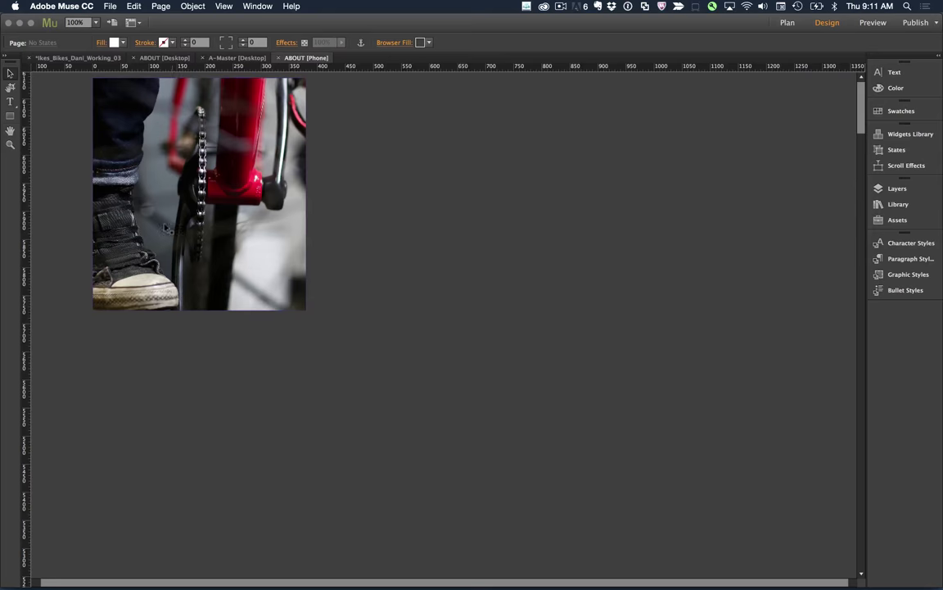
right_click(251, 236)
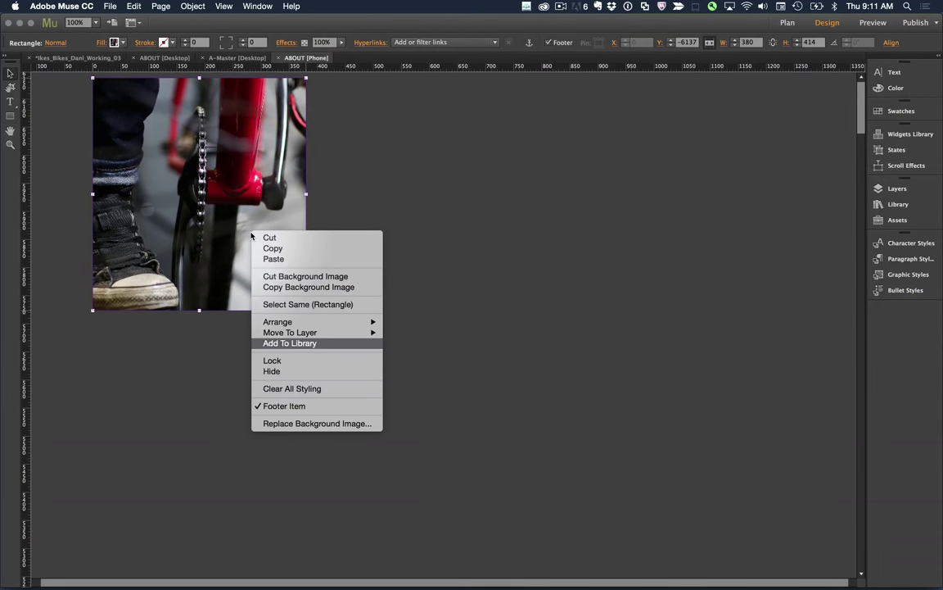
left_click(423, 221)
key("super+minus")
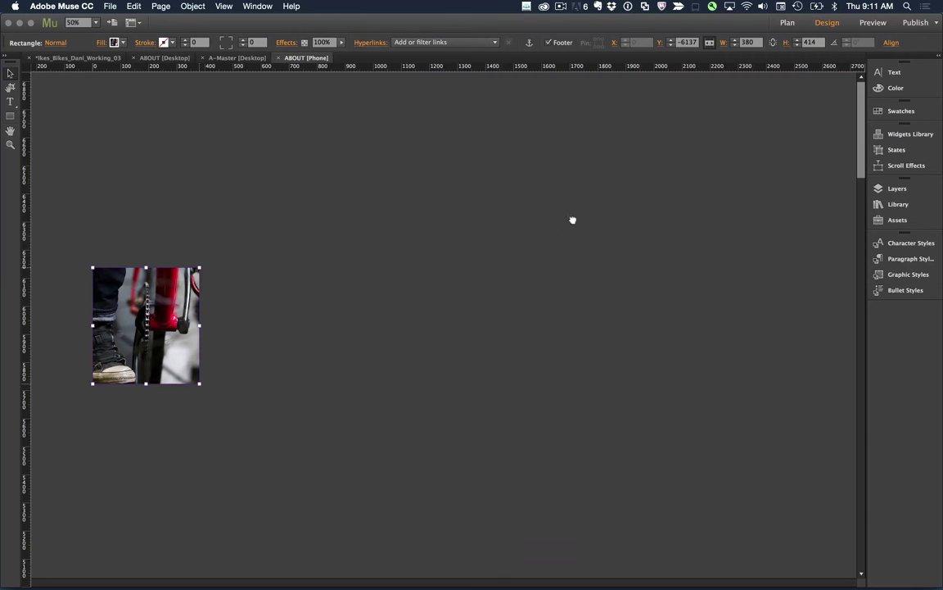
- Reopen the phone ABOUT page from the site plan and view the whole page together with the distant bike photo at 10% zoom
key("super+m")
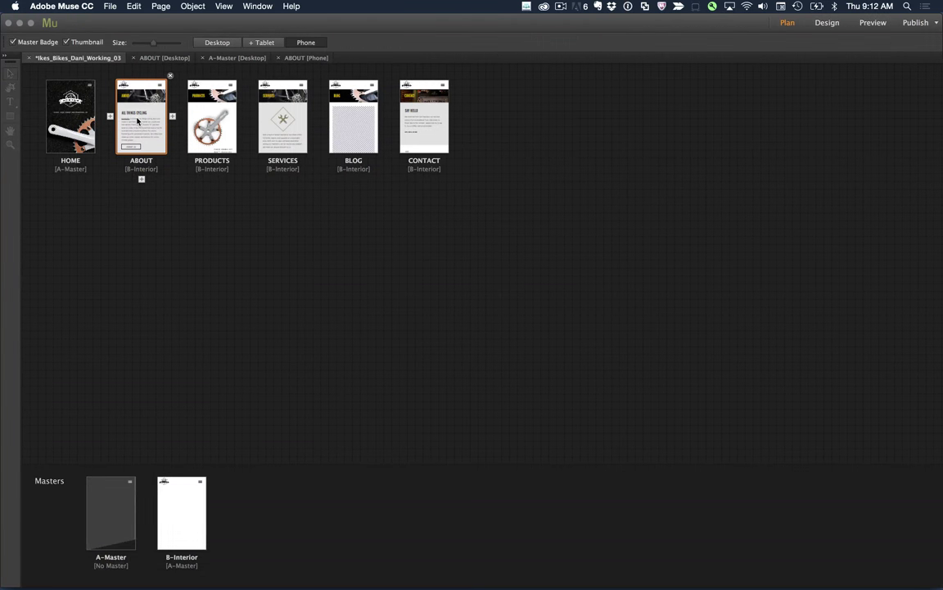
double_click(123, 111)
left_click(312, 257)
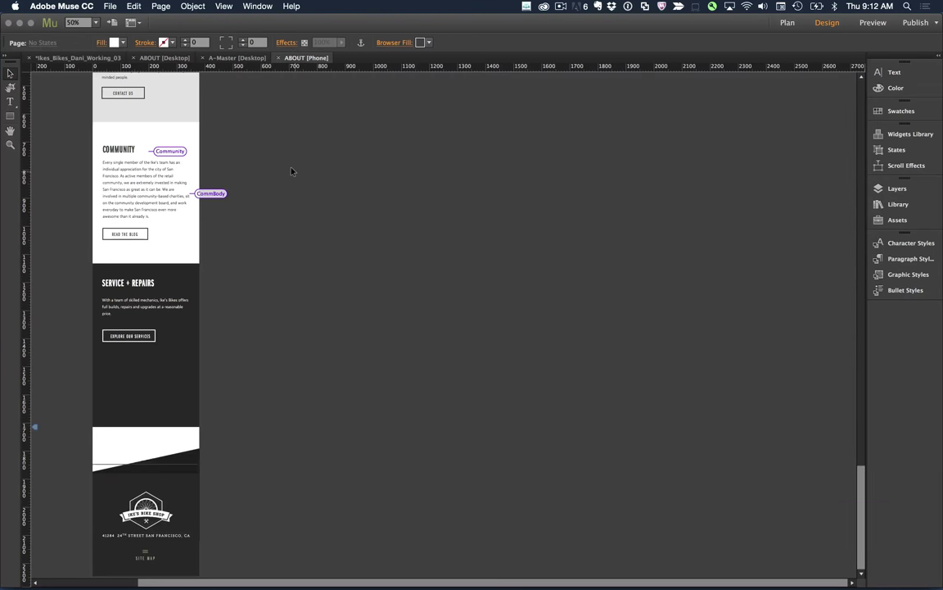
scroll(291, 171, "up", 3)
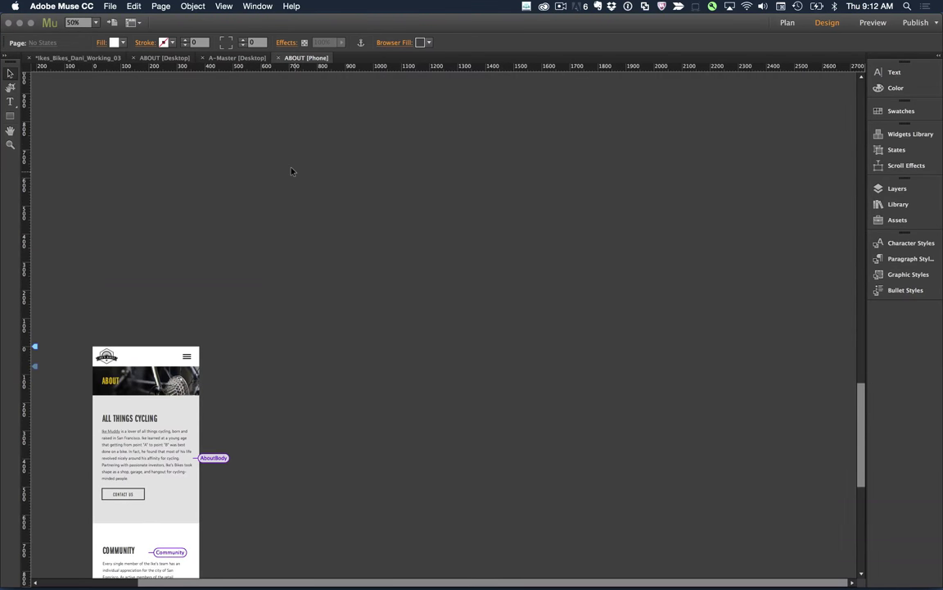
key("super+minus")
key("super+minus")
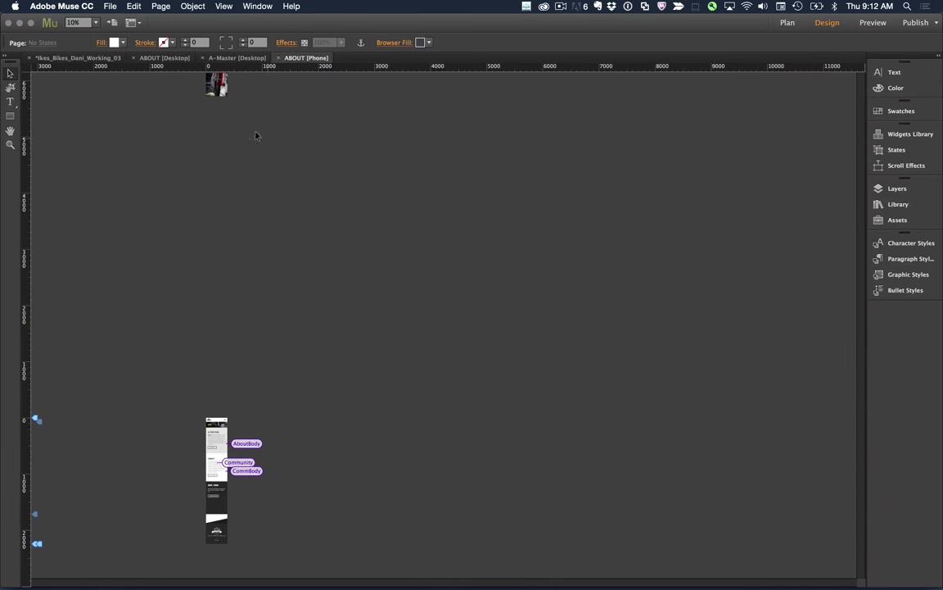
- Delete the stray bike photo far above the phone ABOUT page and view the page at 100% zoom down to the Community section
left_click_drag(266, 138, 190, 74)
left_click(190, 74)
key("super+1")
scroll(318, 326, "down", 10)
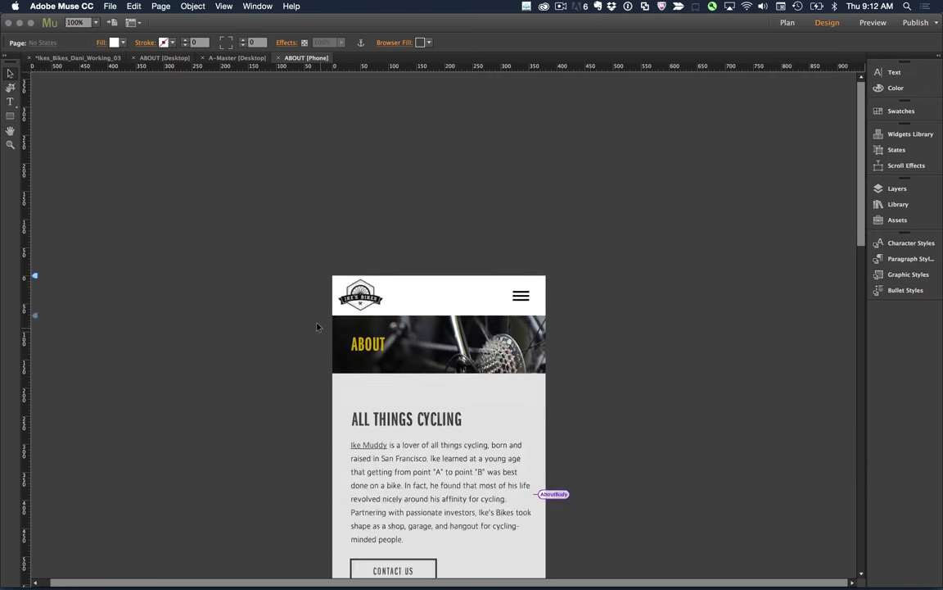
scroll(318, 327, "down", 5)
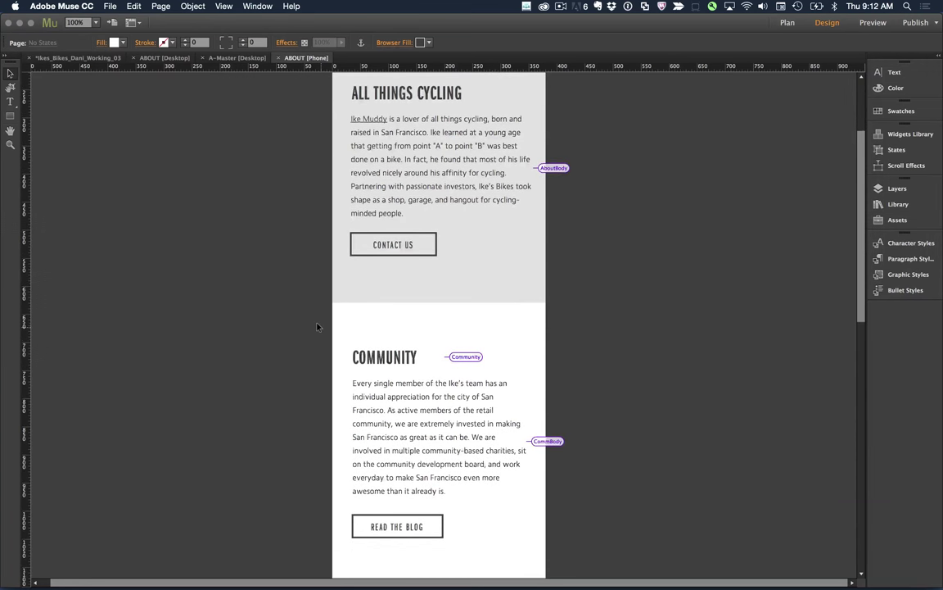
scroll(318, 326, "up", 4)
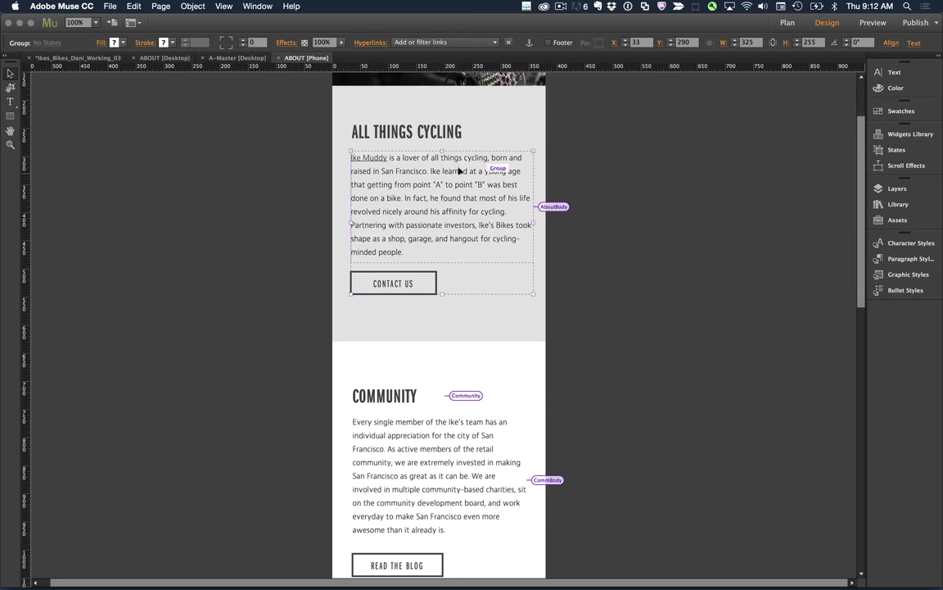
- Insert the word "huge" before "lover" in the All Things Cycling paragraph and return to the Selection tool
left_click(419, 169)
double_click(415, 169)
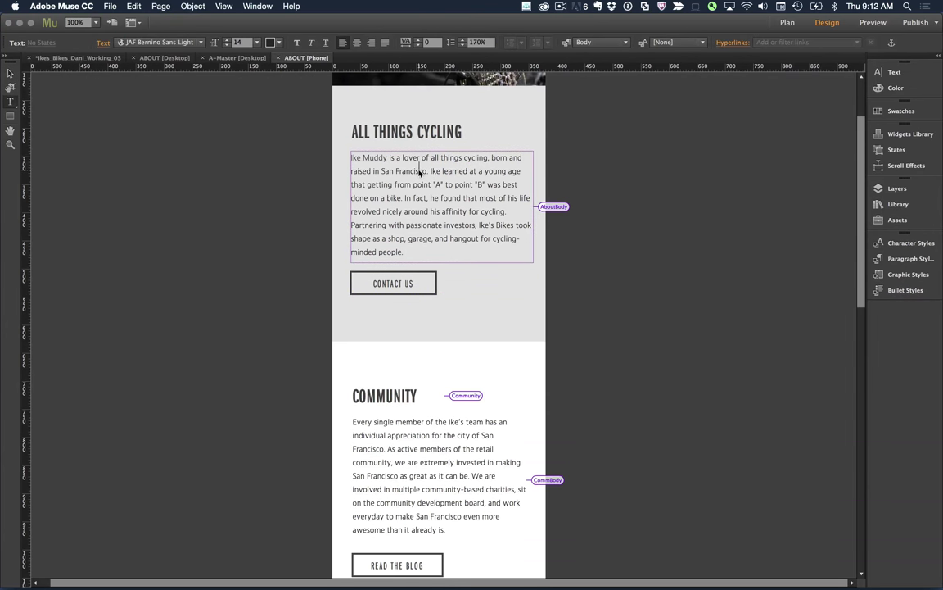
left_click(405, 158)
type("huge")
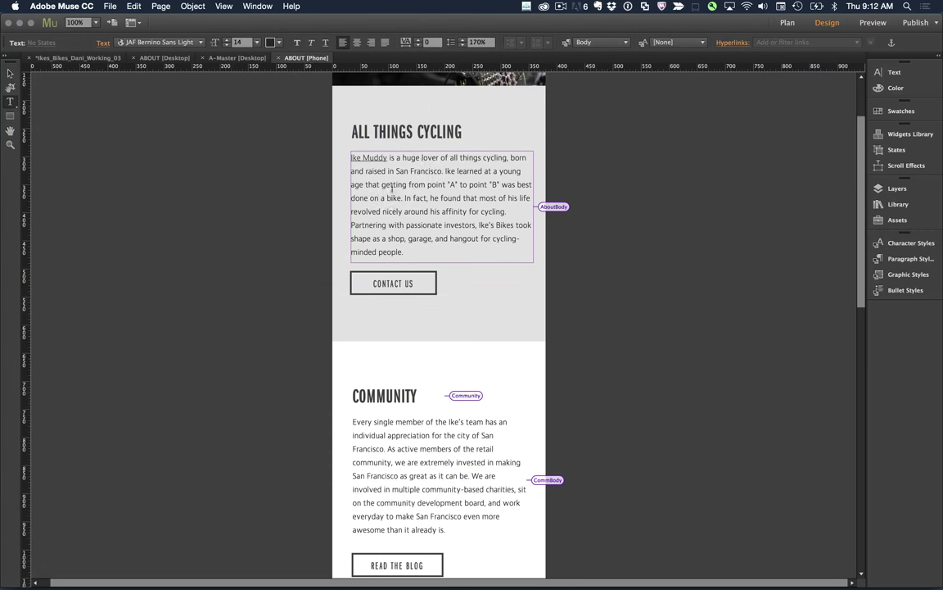
left_click(10, 72)
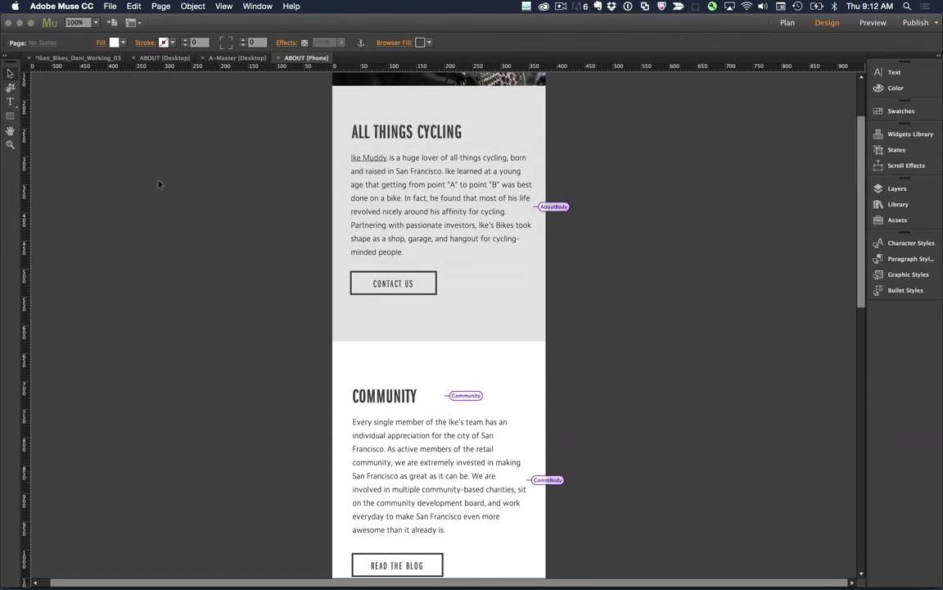
- Select the All Things Cycling text group, show the Content panel with its collection of tags, and deselect the group
left_click(344, 173)
left_click(257, 6)
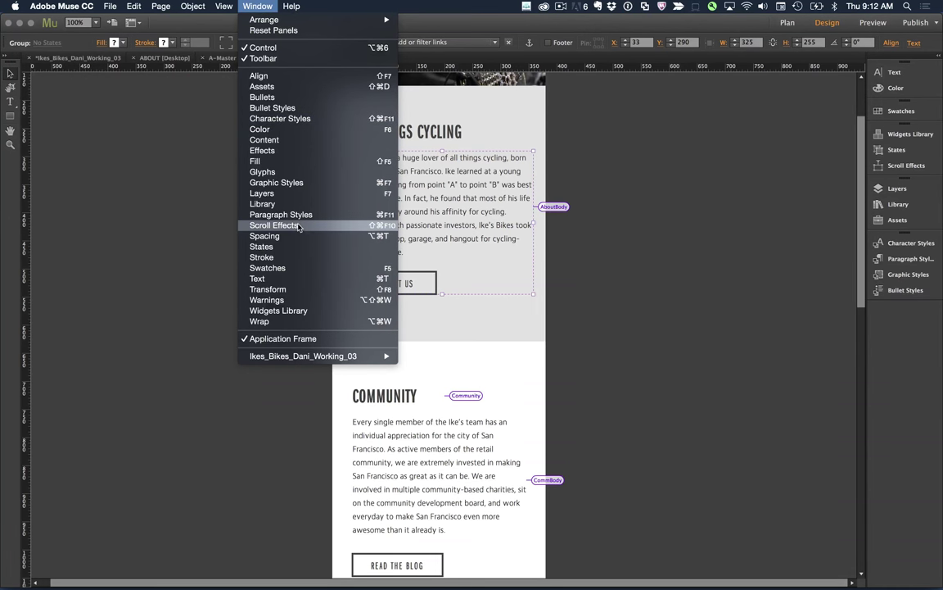
left_click(302, 145)
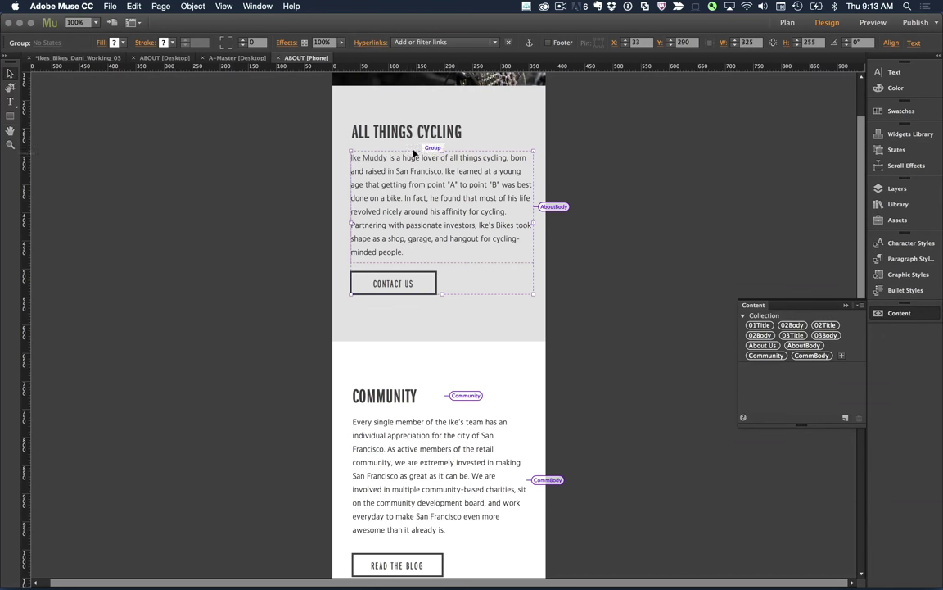
left_click(606, 238)
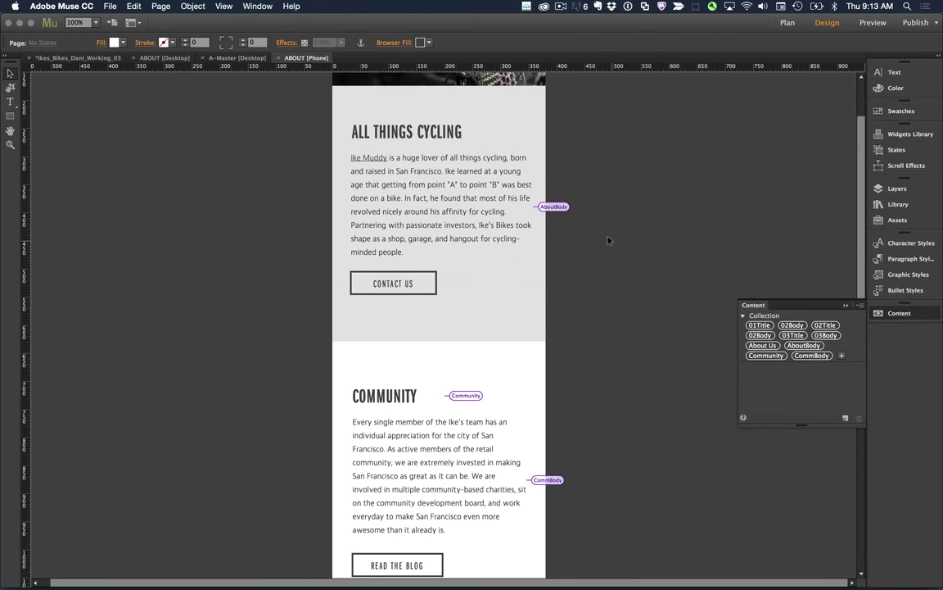
- Open the desktop ABOUT page from the site plan and inspect the AboutBody text frame under the About Us heading
key("super+m")
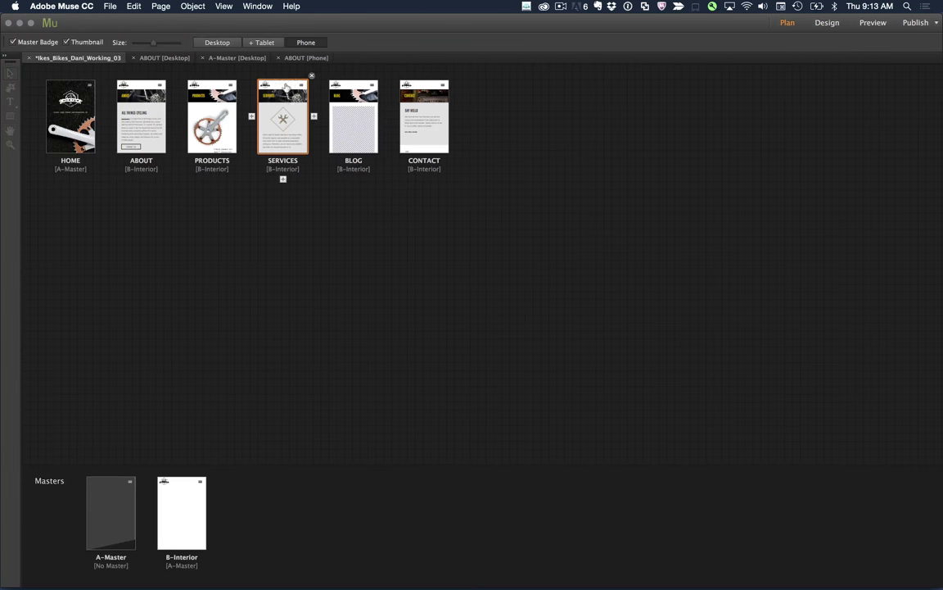
left_click(251, 42)
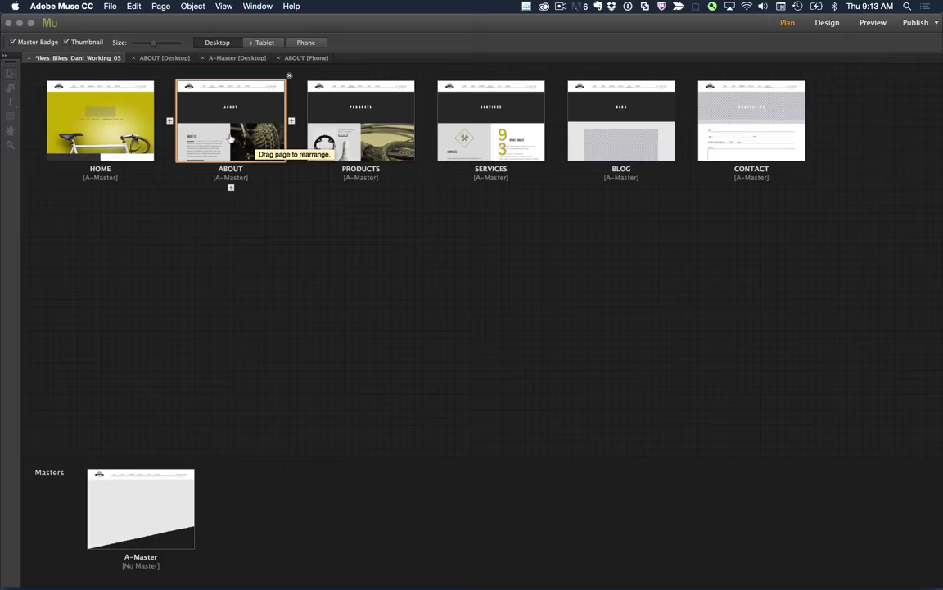
double_click(232, 142)
left_click(225, 160)
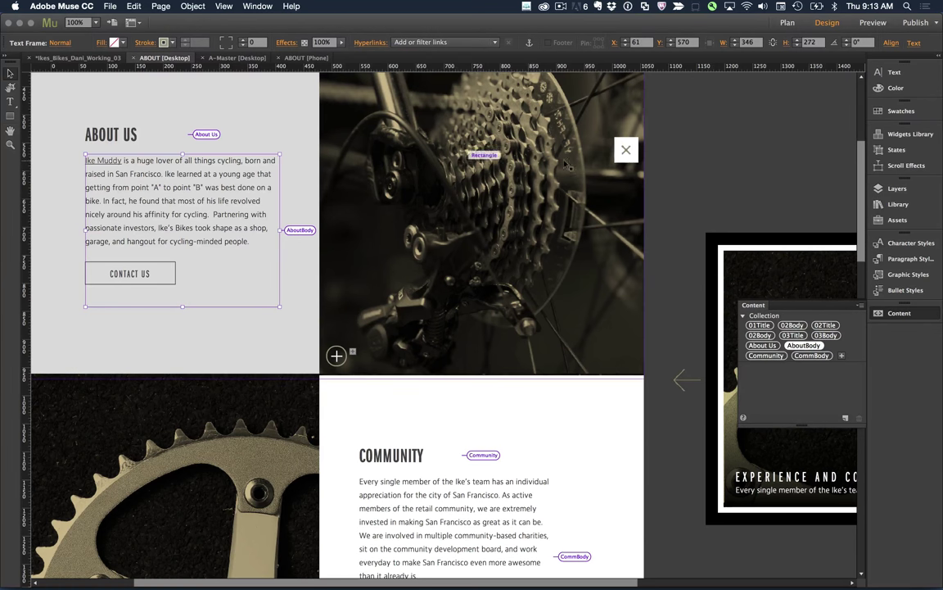
left_click(671, 165)
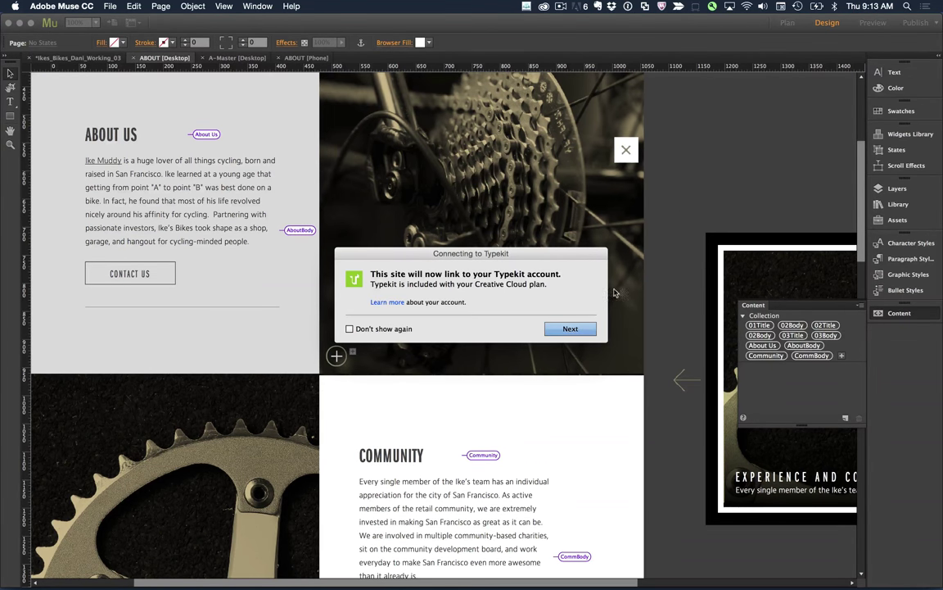
- Upload only modified files to the public_html folder of ikesbikeshopsf.com by FTP, skipping the review of web changes
left_click(570, 329)
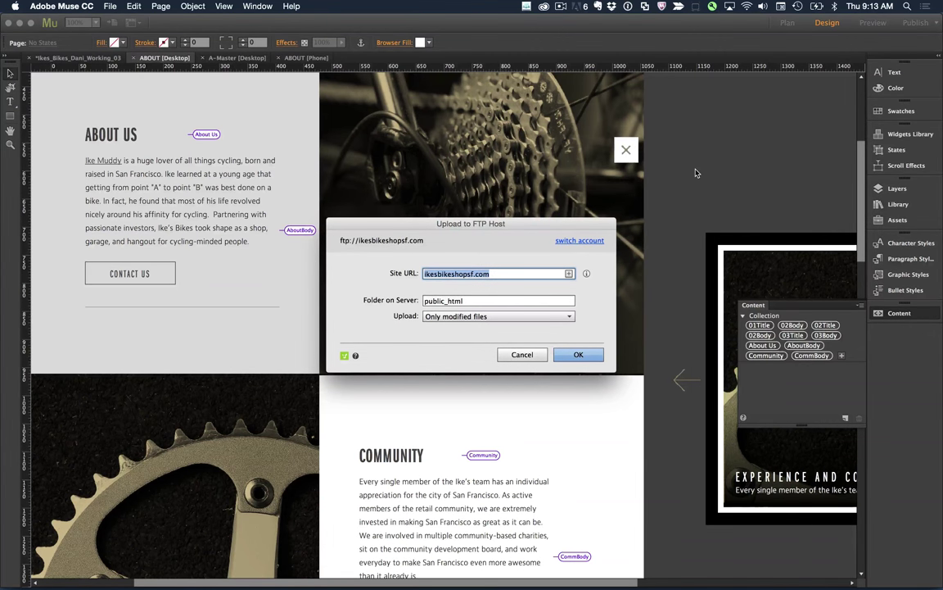
left_click(582, 353)
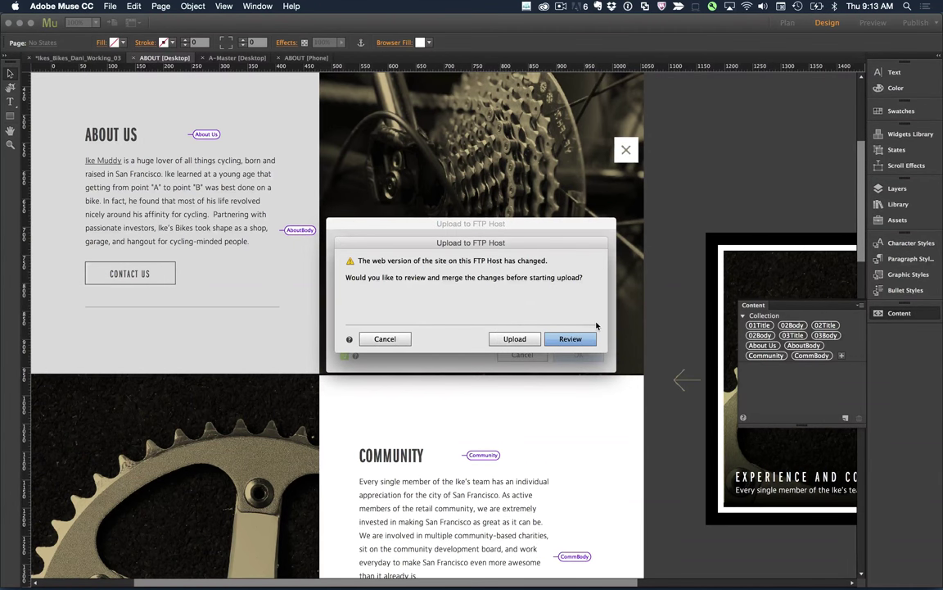
left_click(509, 339)
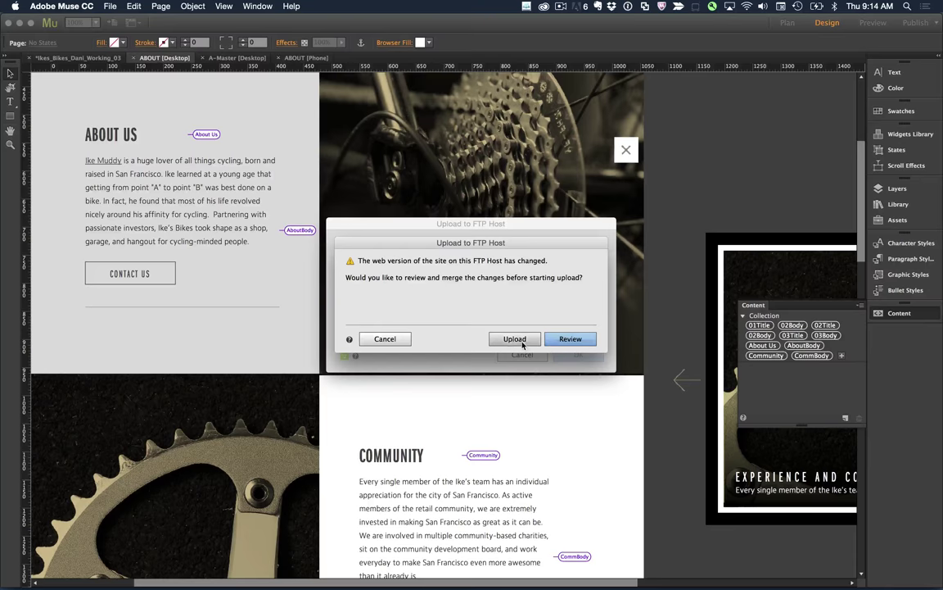
- Switch to Adobe Connect and post the YouTube link for In Browser Editing Anywhere Hosting Config from the resources in the chat
key("super+Tab")
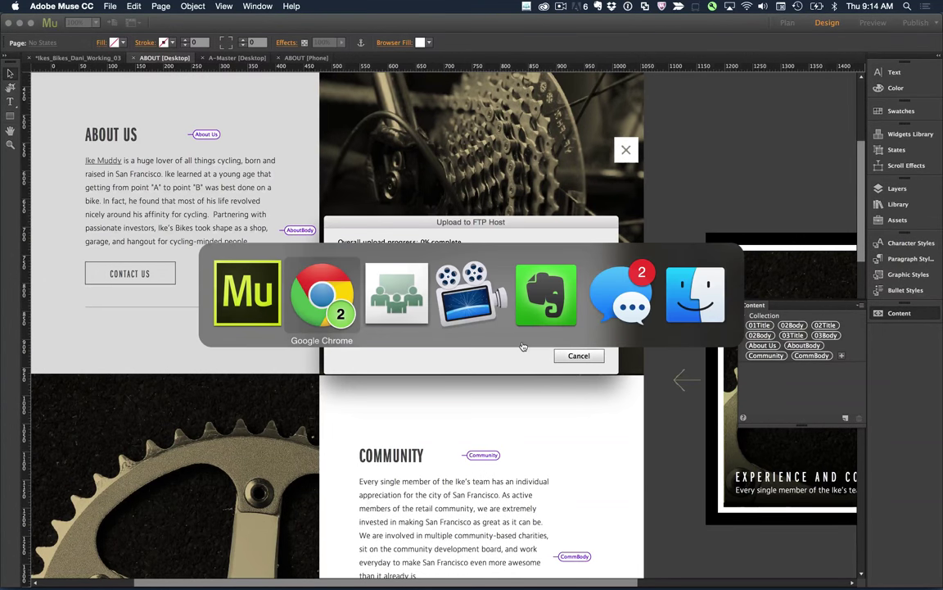
key("super+Tab")
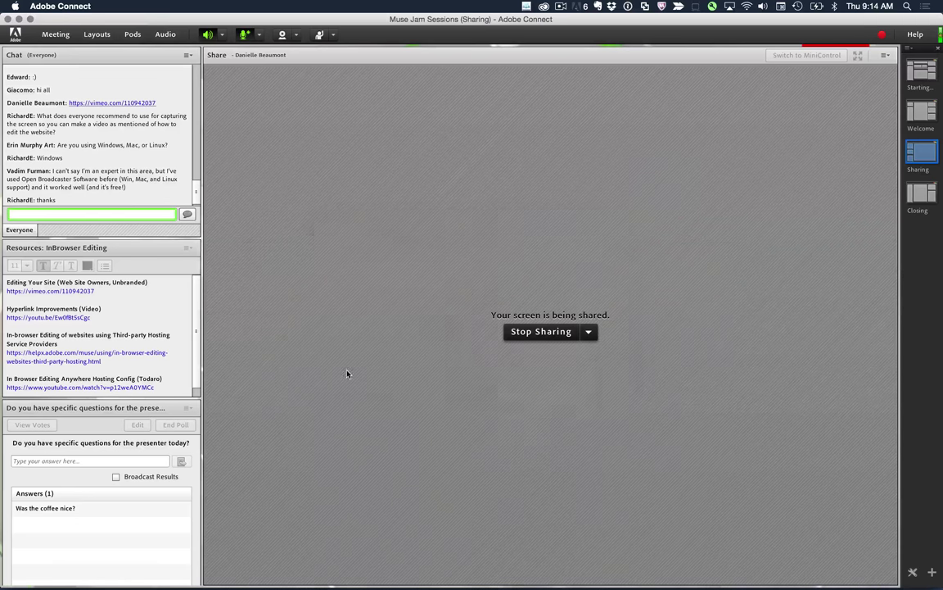
left_click(135, 335)
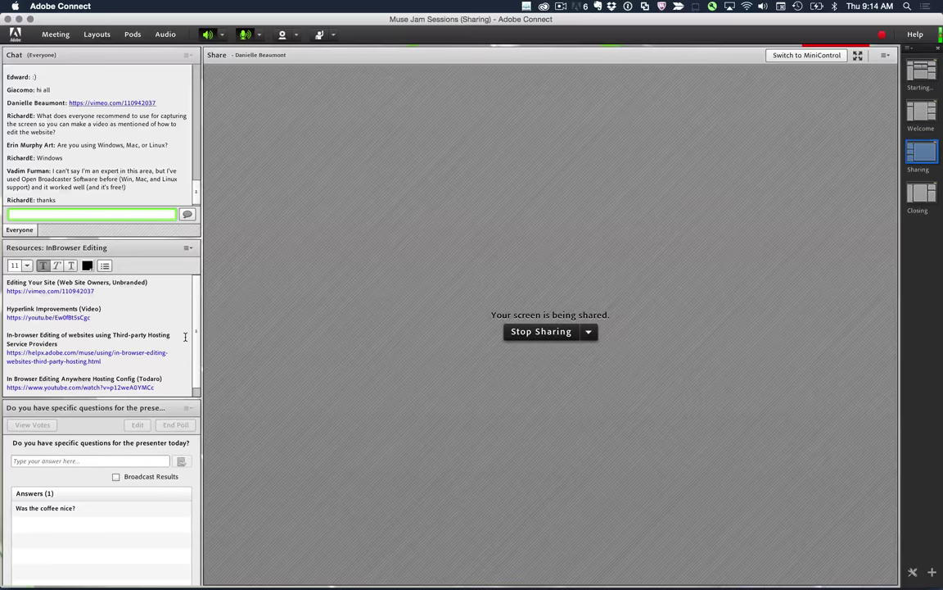
scroll(172, 324, "down", 1)
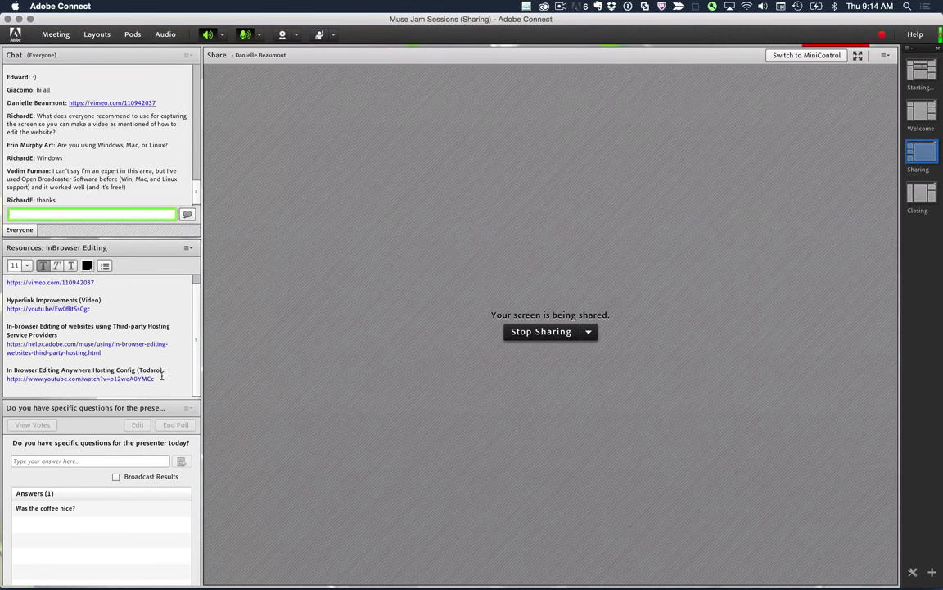
left_click_drag(162, 374, 2, 378)
key("super+c")
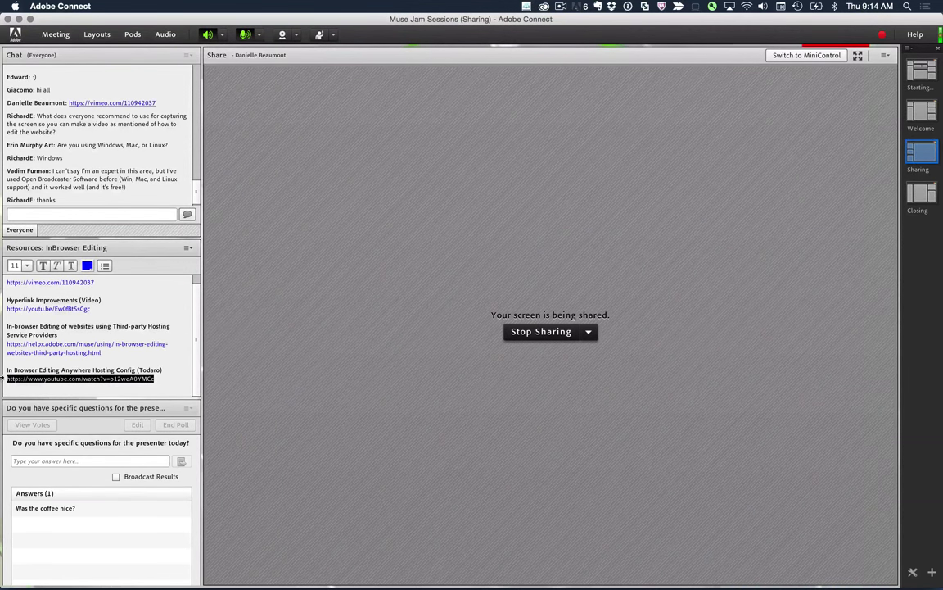
left_click(148, 215)
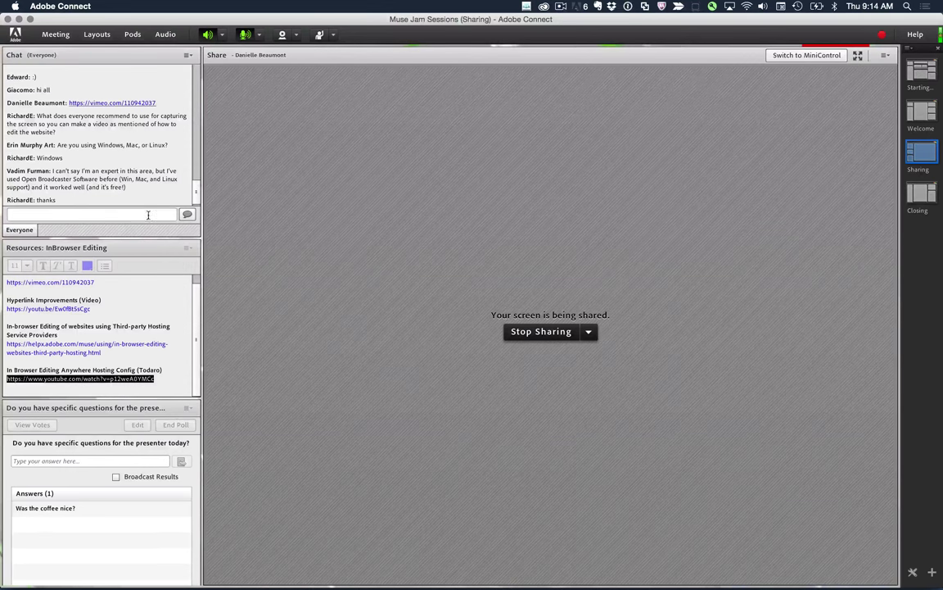
key("super+v")
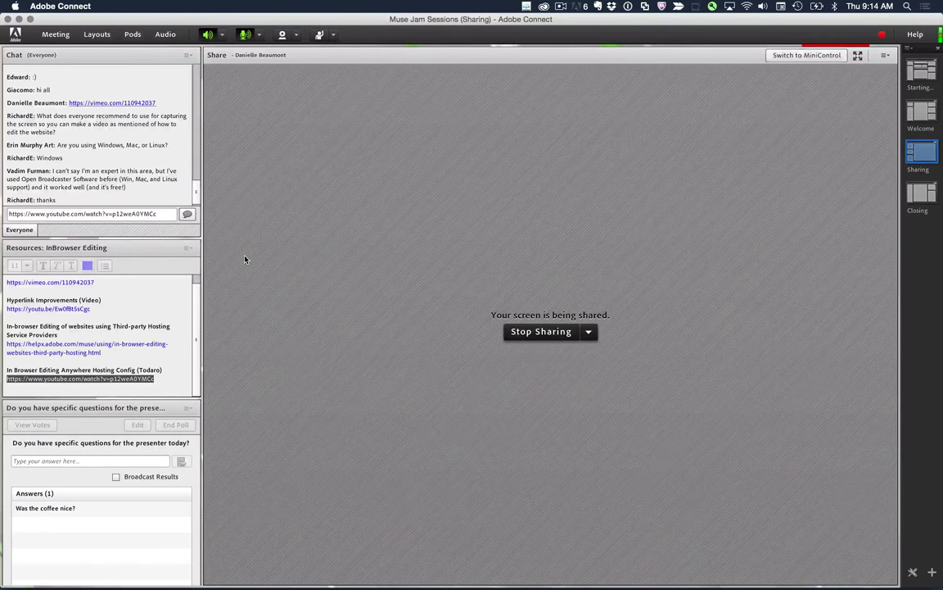
key("Return")
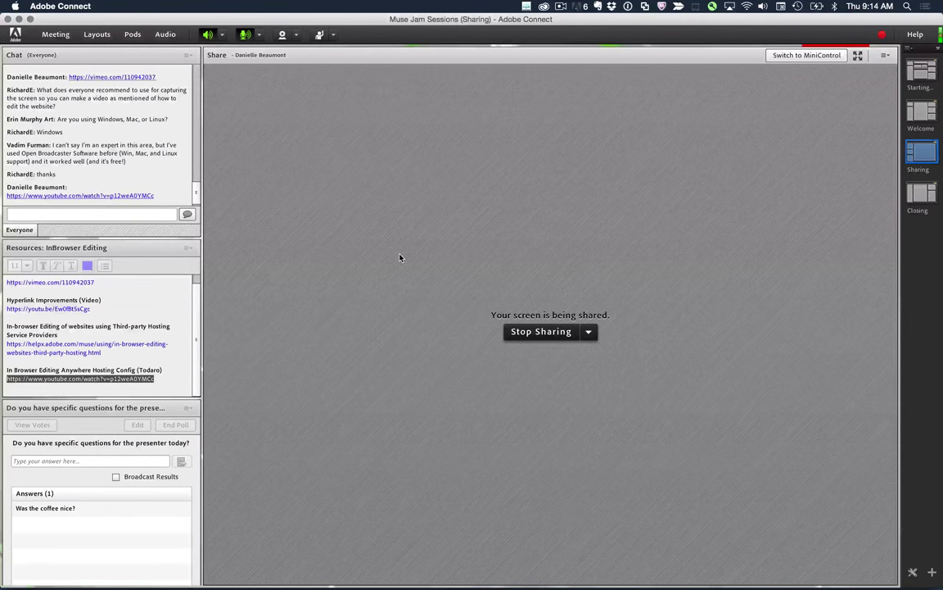
- Switch to Chrome, reload ikesbikeshopsf.com/index.html, and check the FTP upload's progress in Adobe Muse before returning to the site
key("super+Tab")
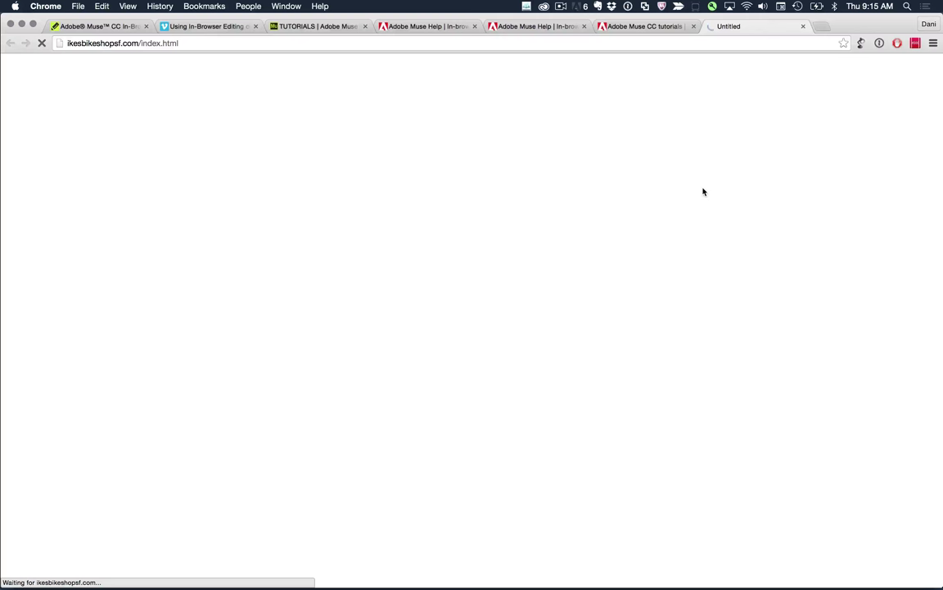
left_click(644, 41)
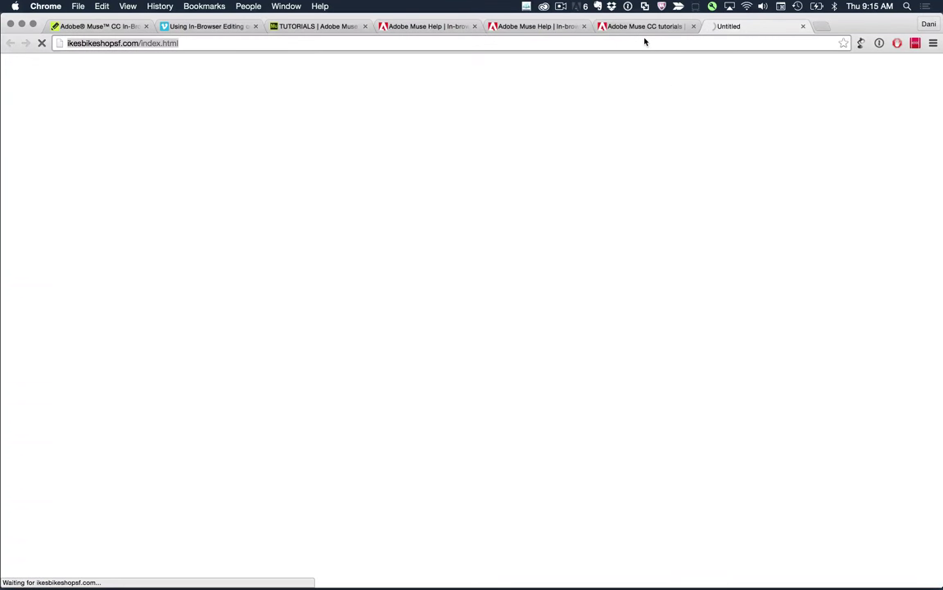
key("Return")
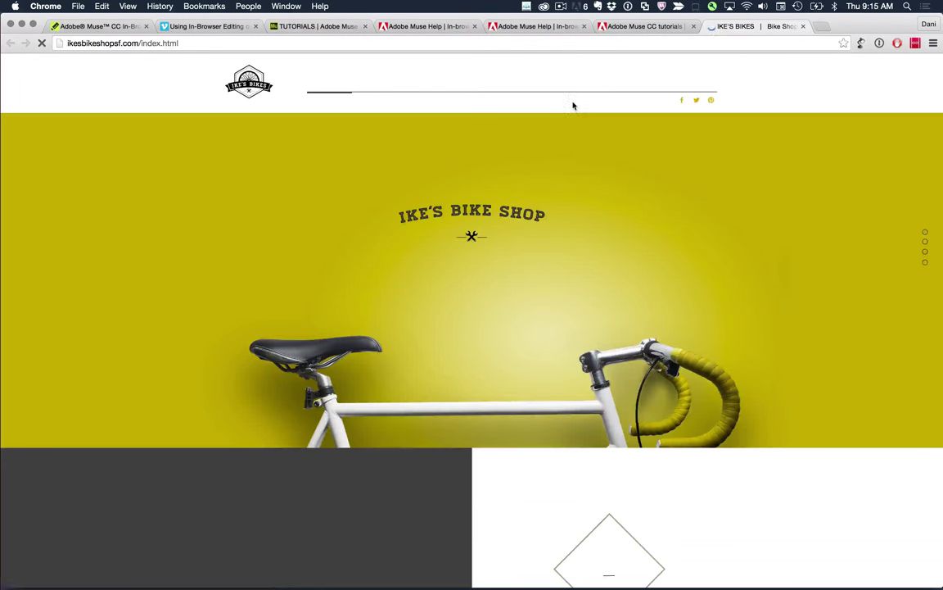
key("super+Tab")
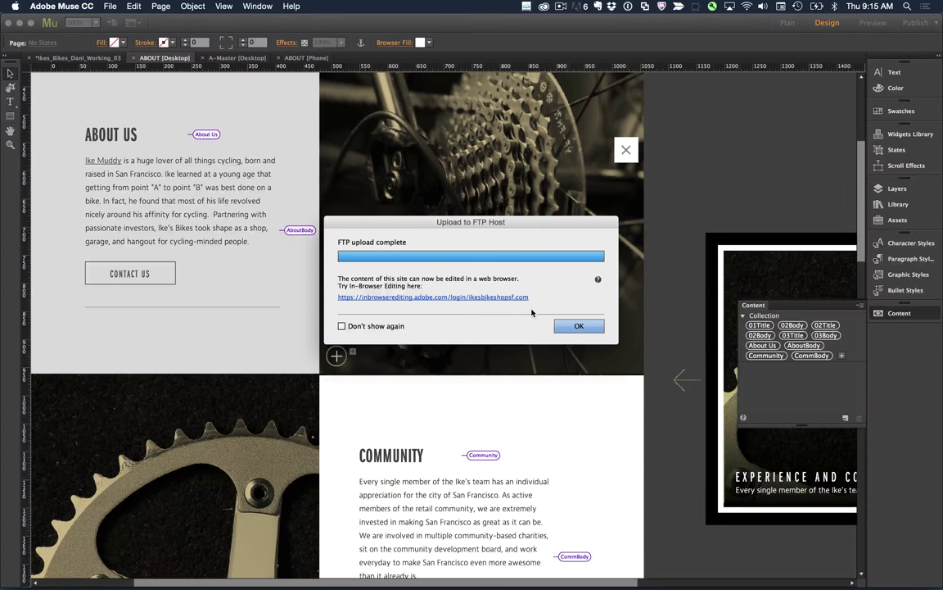
key("super+Tab")
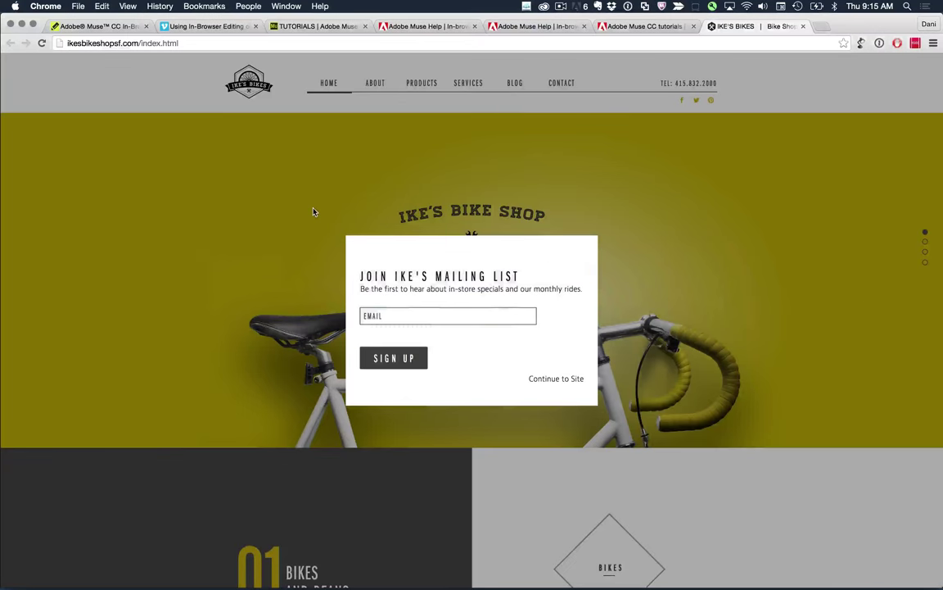
- Go to the Adobe Muse In-Browser Editing page and start editing the site ikesbikeshopsf.com
left_click(334, 28)
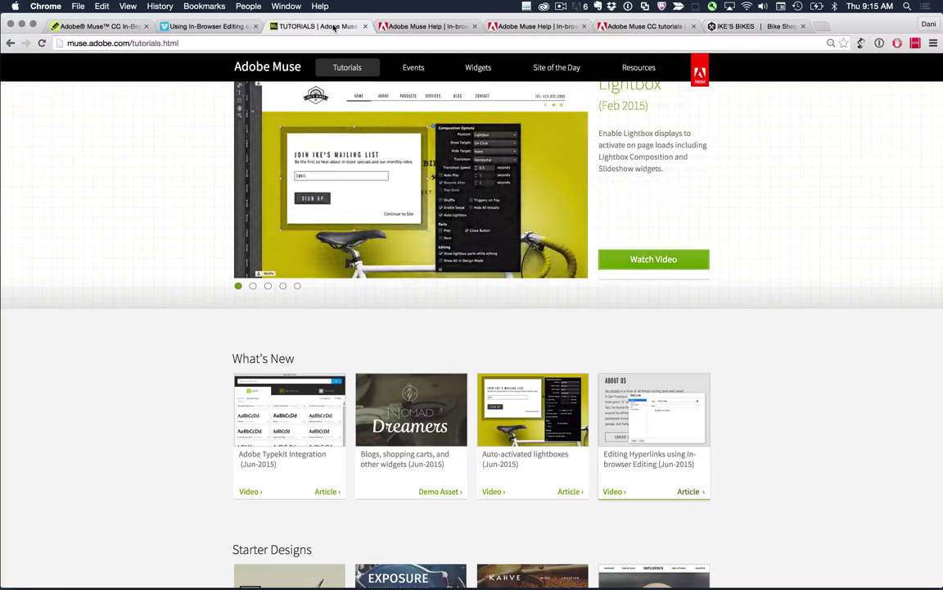
left_click(109, 25)
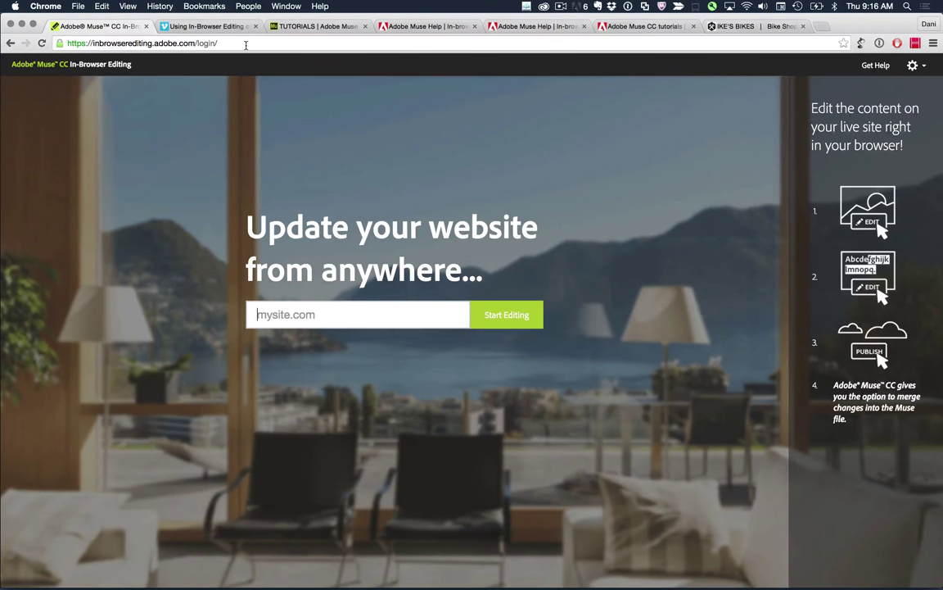
type("ikesbikeshopsf.com")
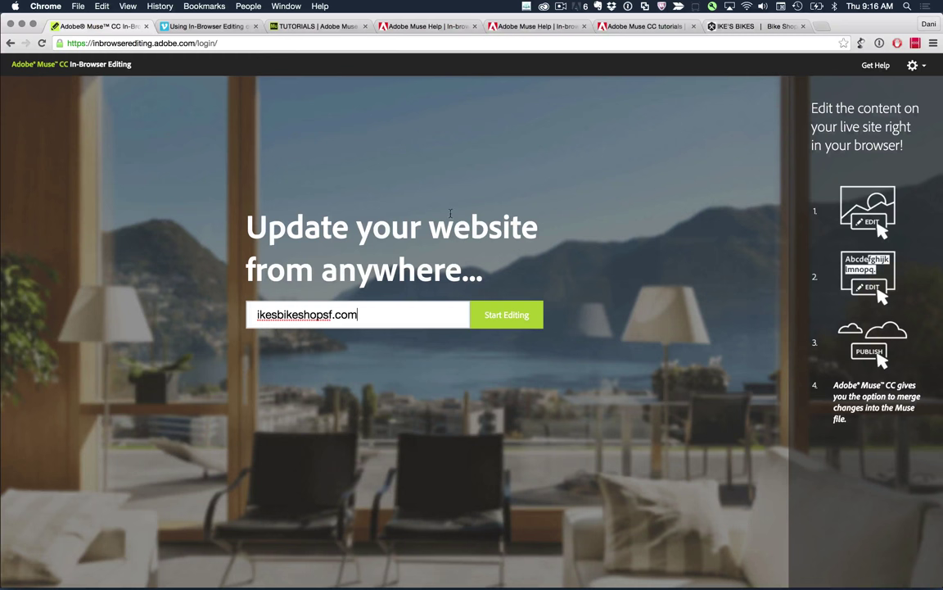
left_click(501, 315)
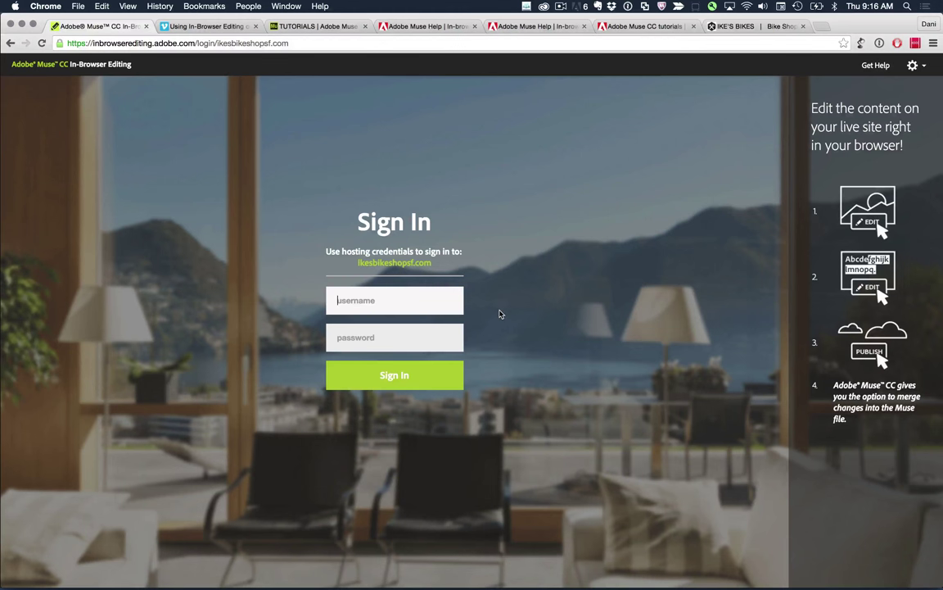
- Enter the hosting username and the account password in the In-Browser Editing sign-in form for ikesbikeshopsf.com
type("ikesdesigner")
key("Tab")
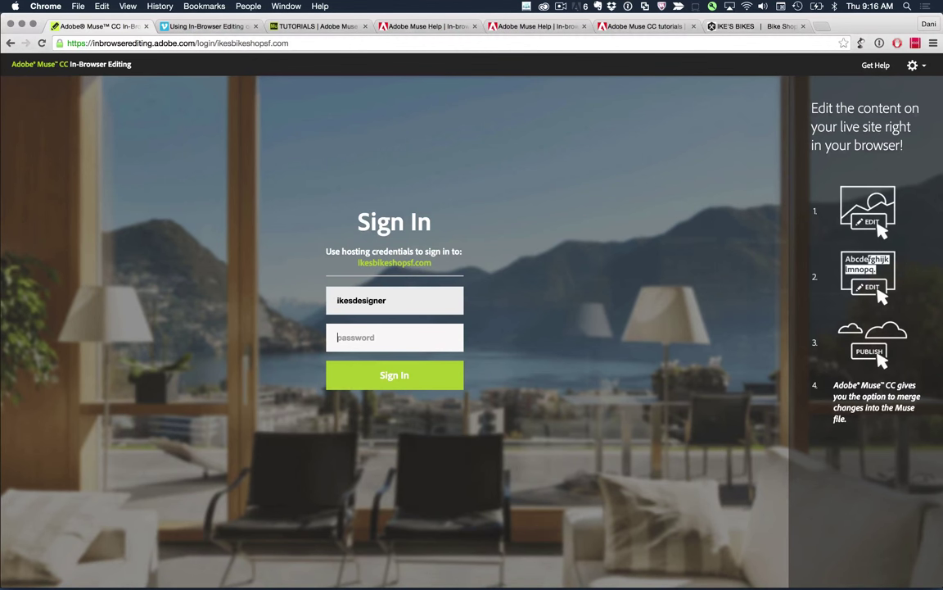
type("*************")
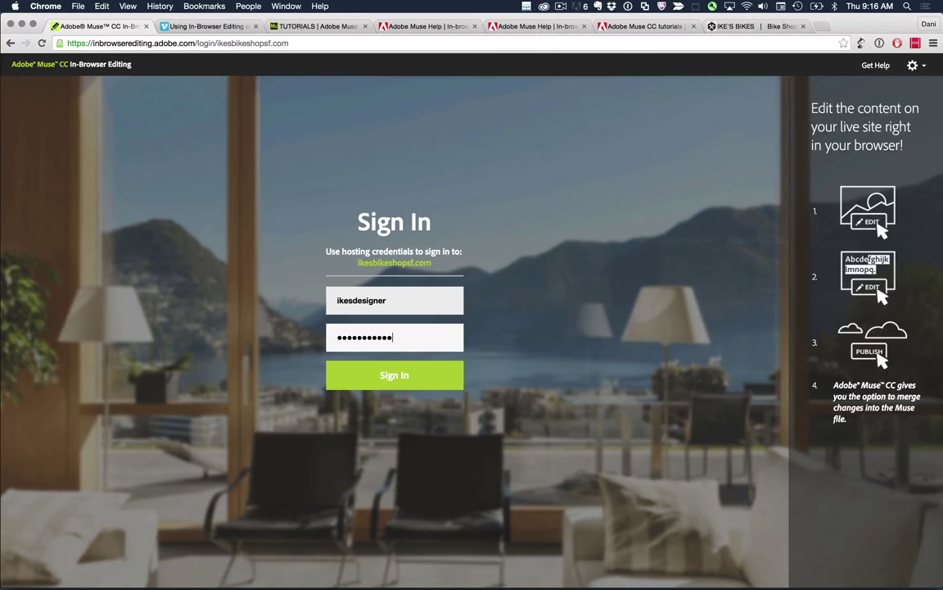
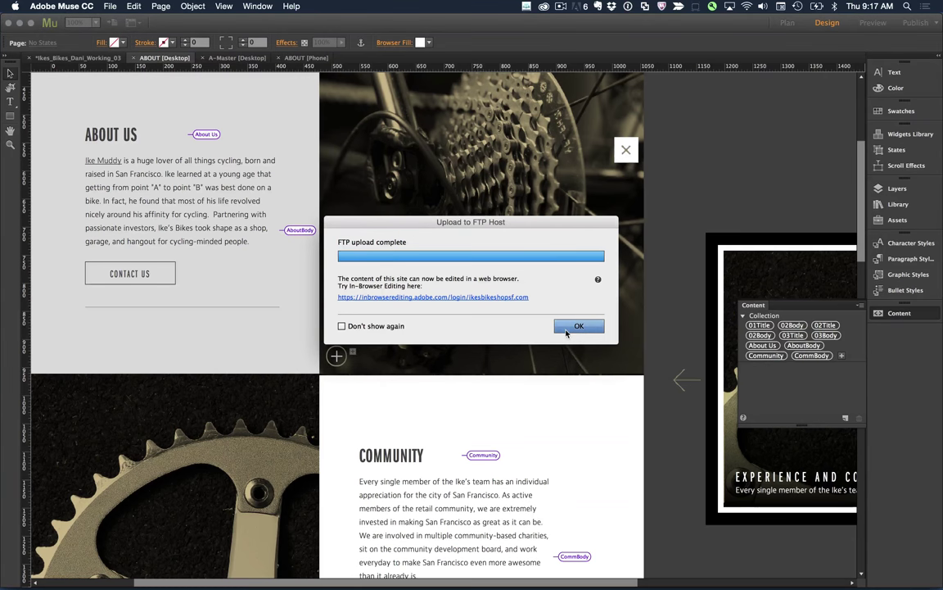
- Close the FTP upload message in Adobe Muse and add a page named "test" after CONTACT in the site plan
left_click(577, 326)
key("super+m")
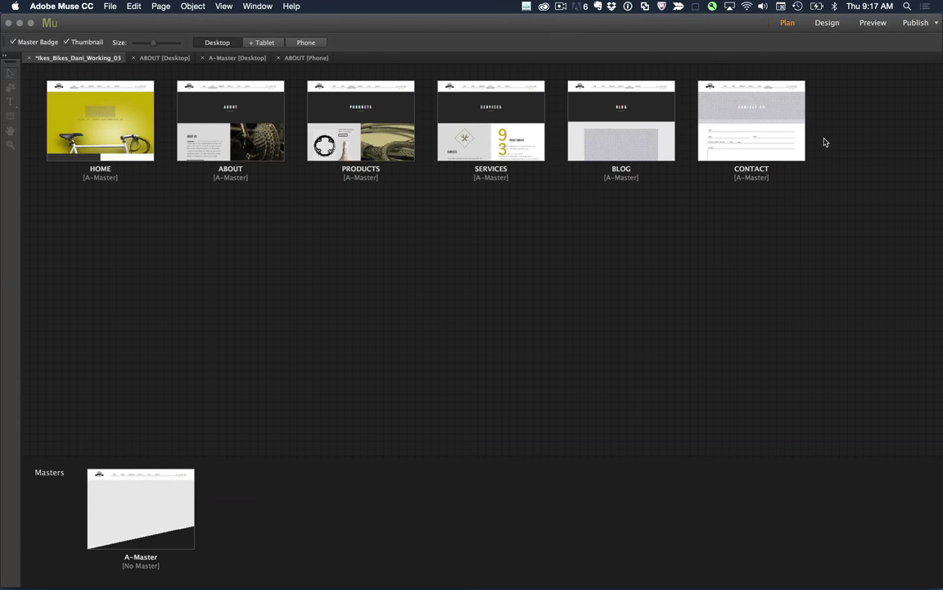
mouse_move(813, 124)
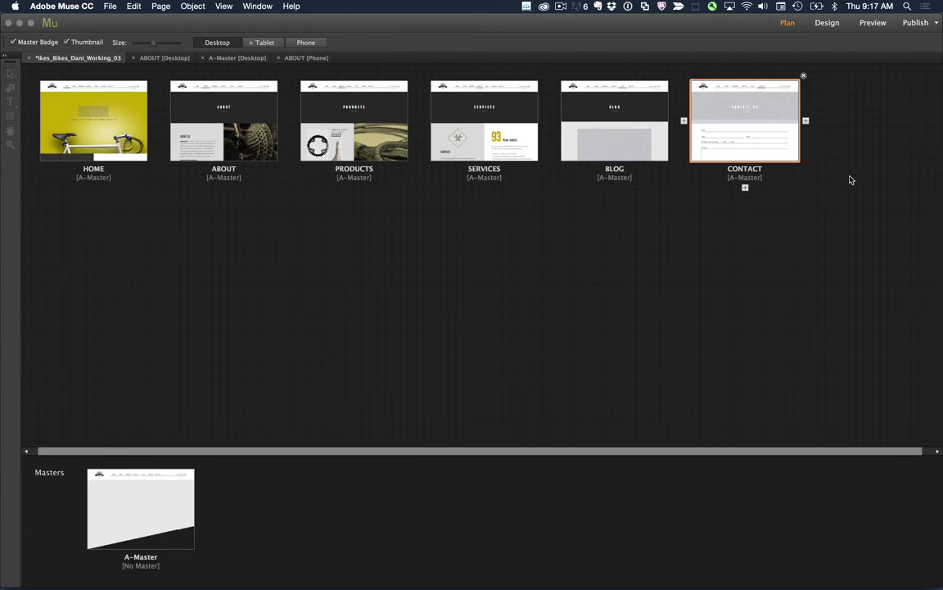
left_click(806, 121)
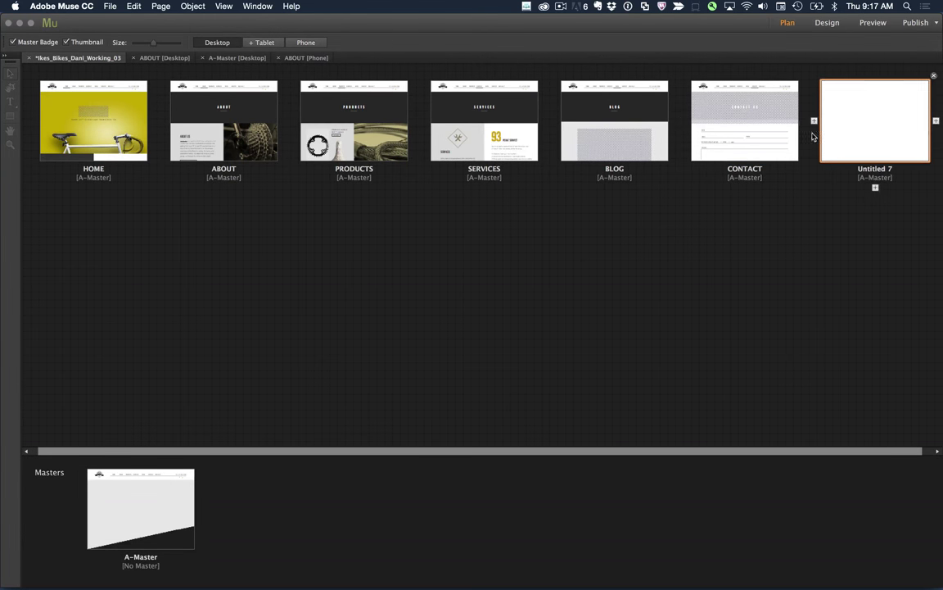
double_click(874, 169)
key("BackSpace")
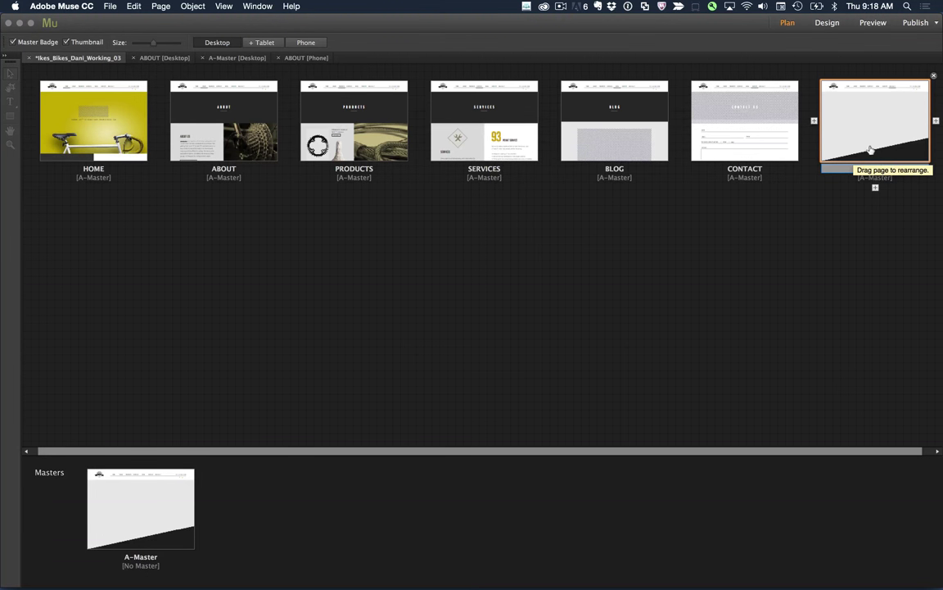
type("test")
- Exclude the test page from the site's menus
right_click(754, 106)
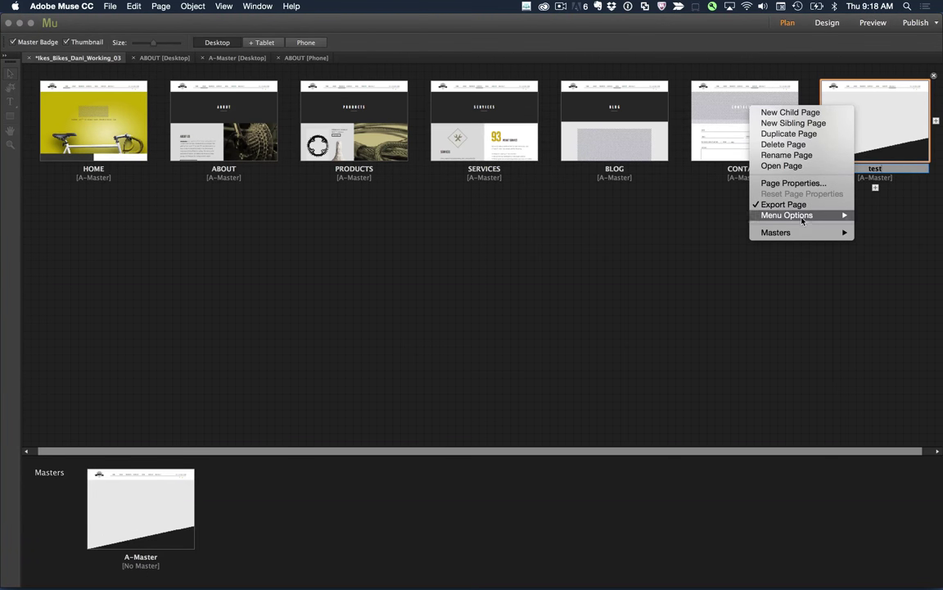
mouse_move(802, 218)
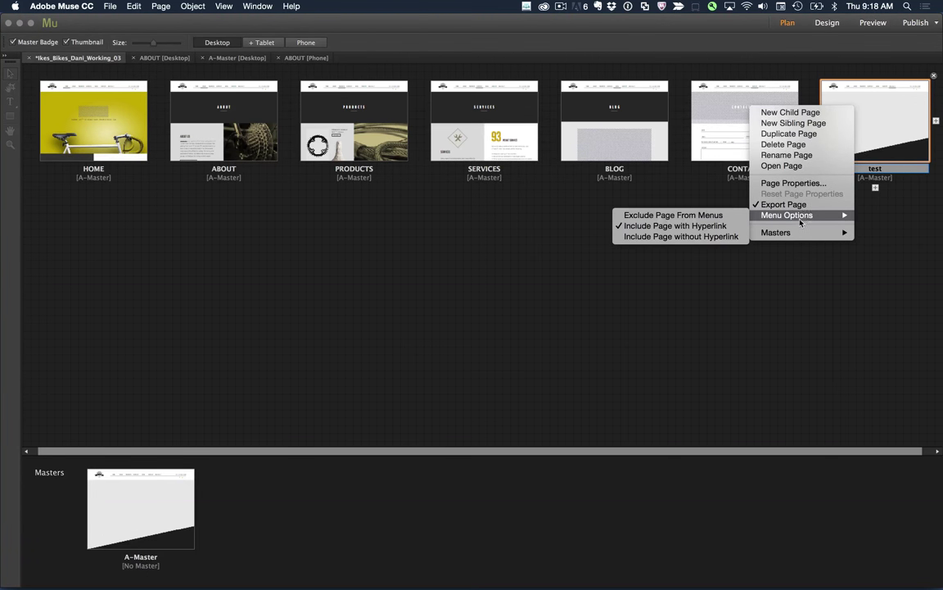
left_click(685, 216)
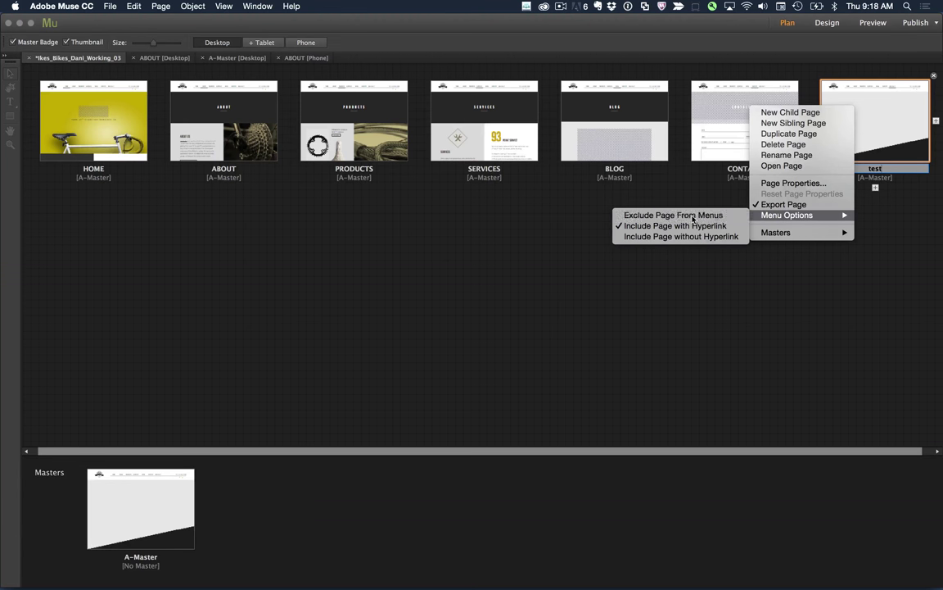
left_click(872, 115)
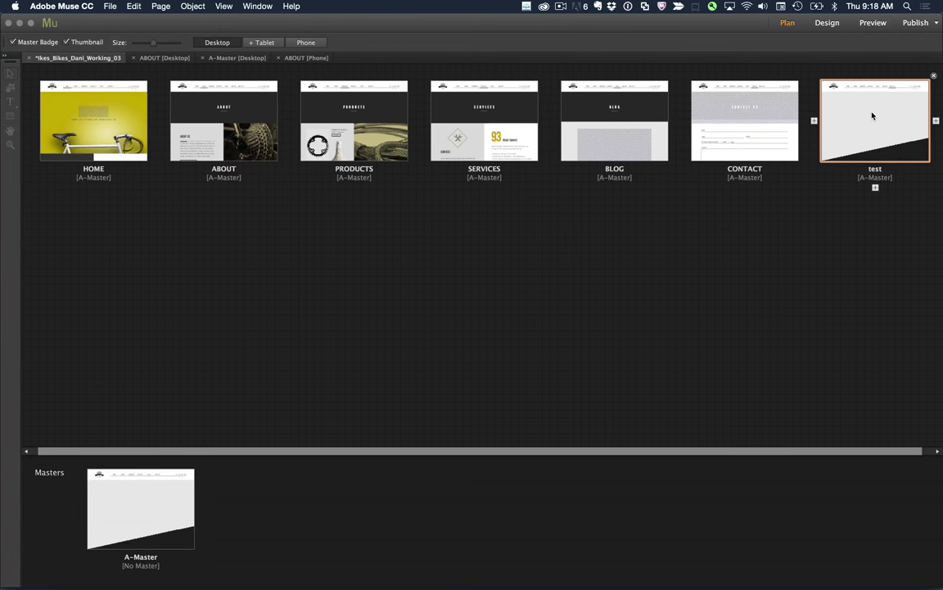
- Open the test page for design, close it and open it again to examine its header menu
double_click(855, 119)
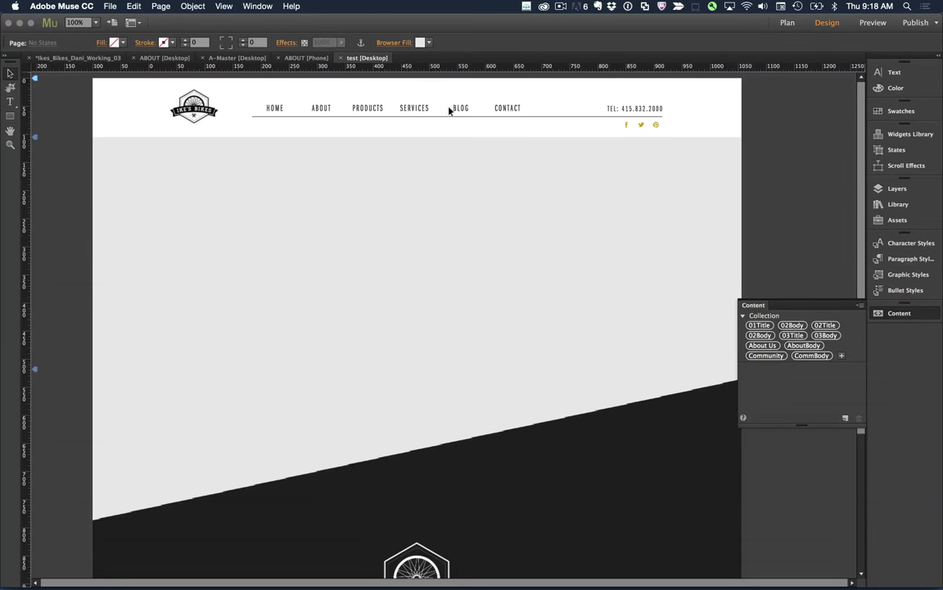
key("super+w")
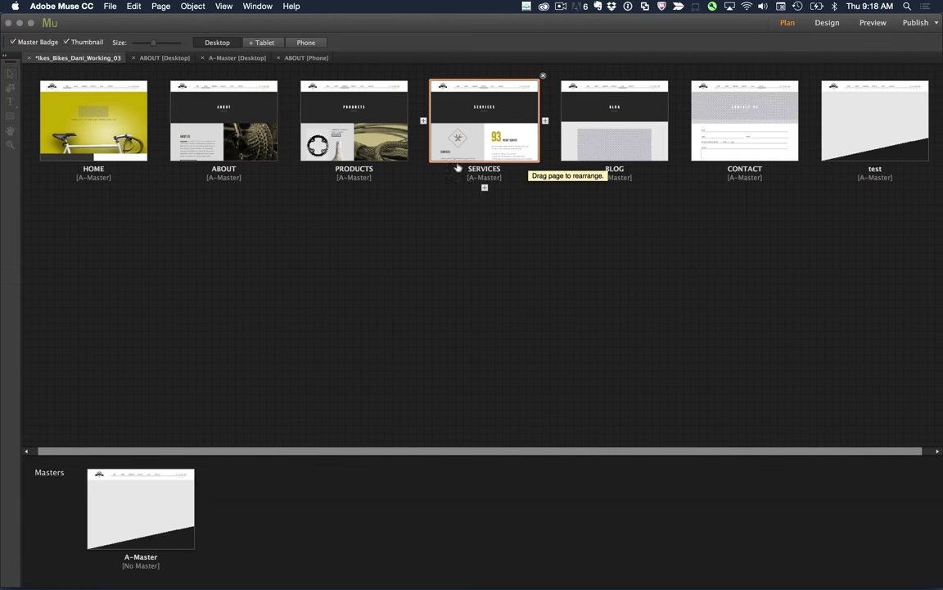
double_click(861, 127)
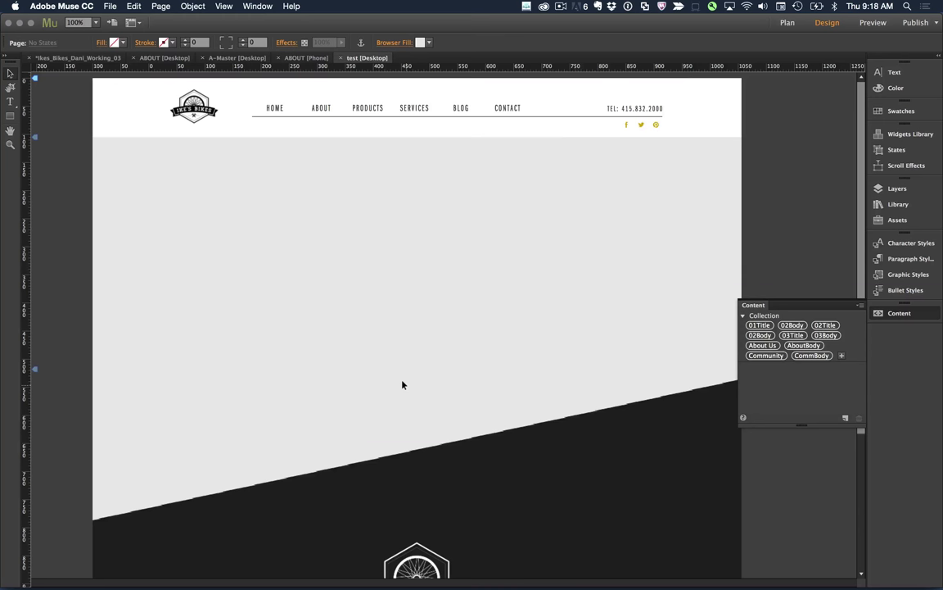
- Copy the header navigation menu from A-Master onto the test page, placing it below the header at about X 81, Y 172
key("super+m")
double_click(134, 494)
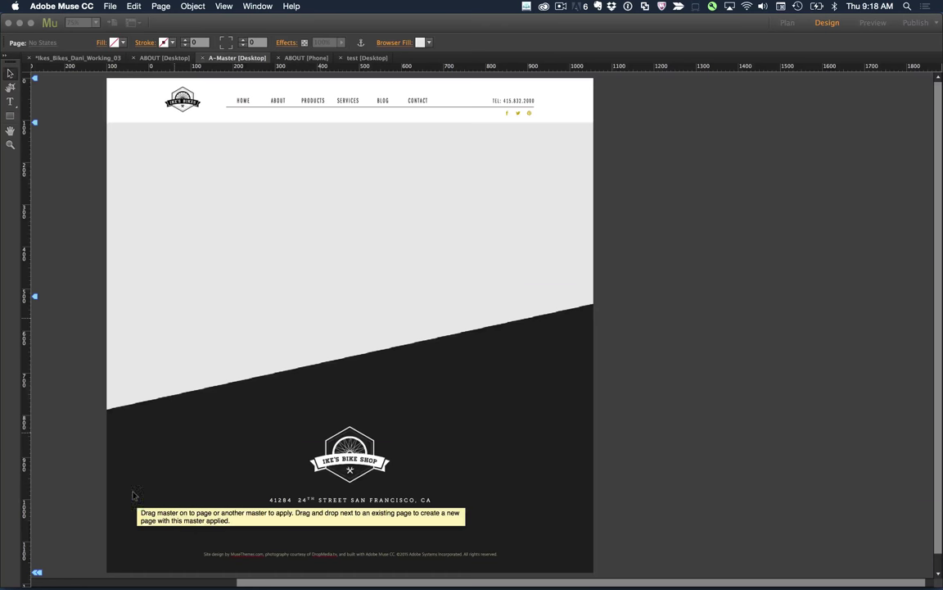
left_click(340, 99)
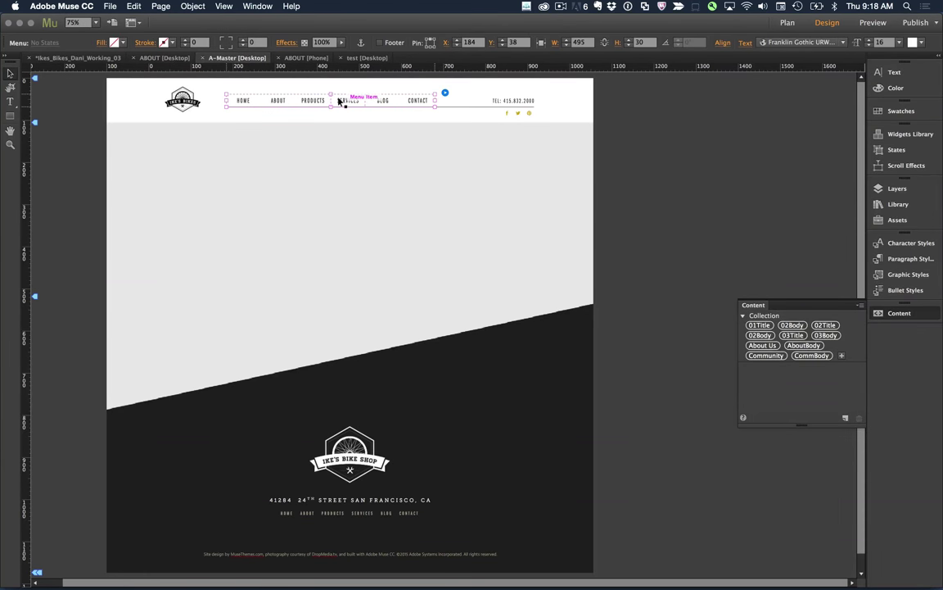
key("super+m")
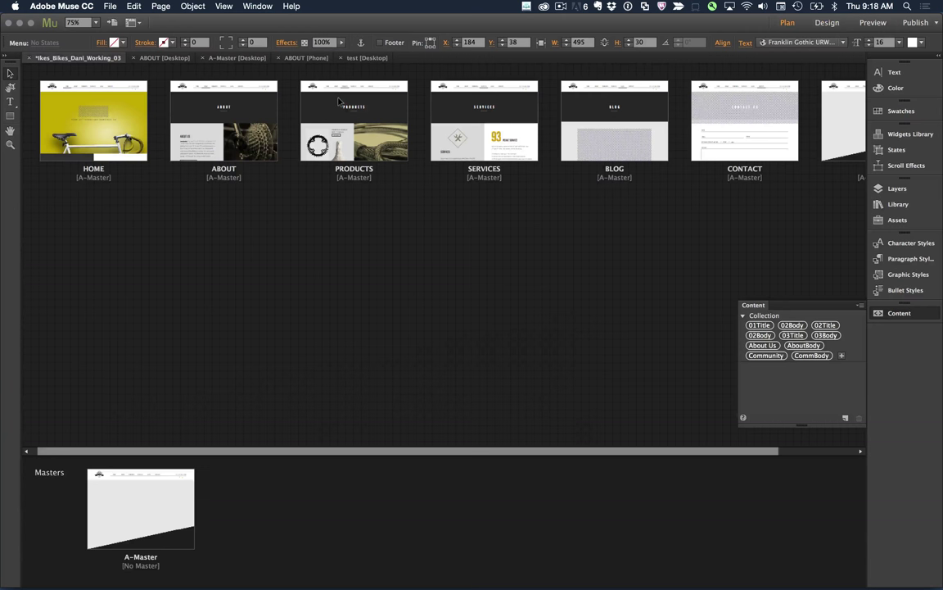
double_click(845, 126)
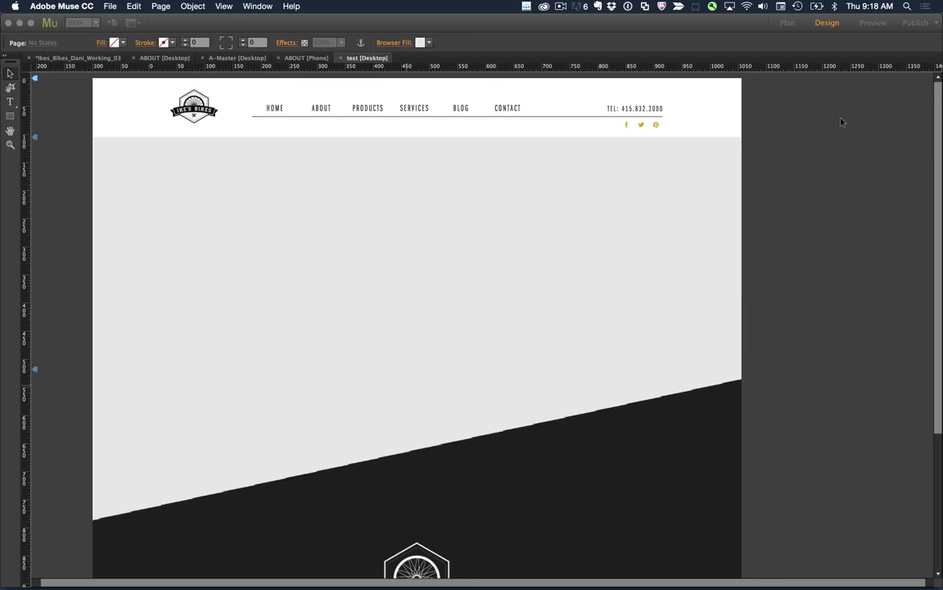
key("super+v")
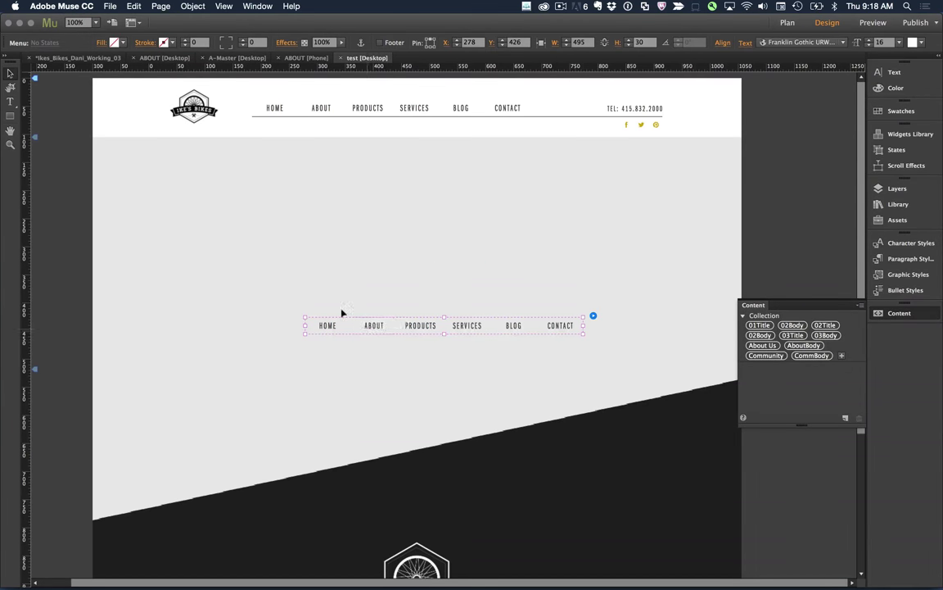
left_click_drag(367, 326, 257, 183)
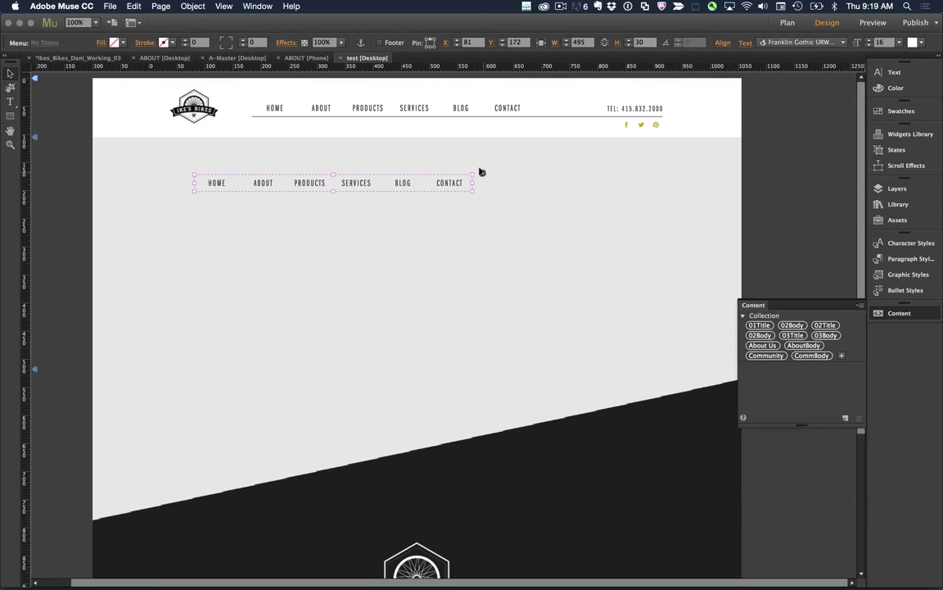
- Set the copied menu's Menu Type to Manual
left_click(483, 172)
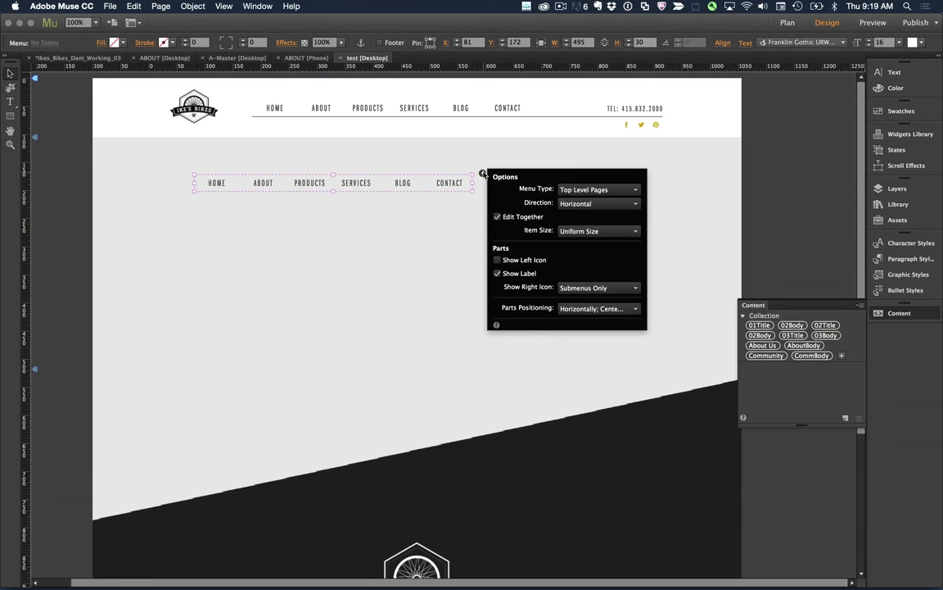
left_click(591, 190)
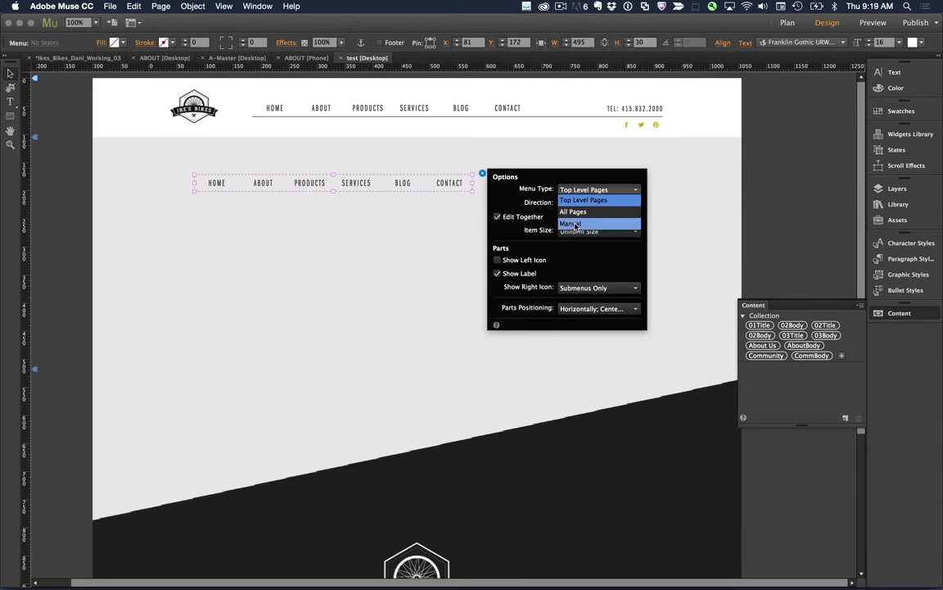
left_click(573, 224)
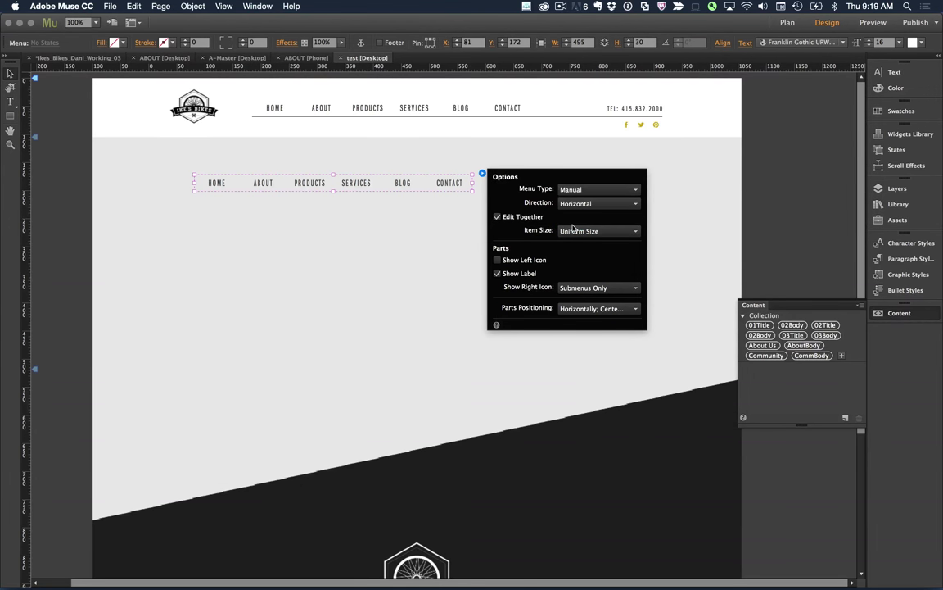
- Rename the manual menu's only item, [Name], as HOME
left_click(328, 185)
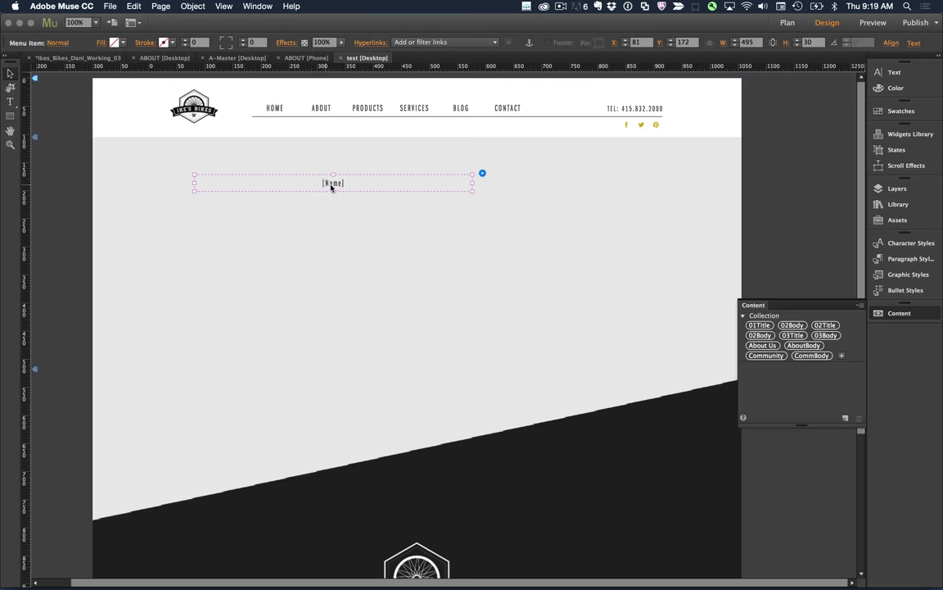
left_click(331, 184)
double_click(331, 184)
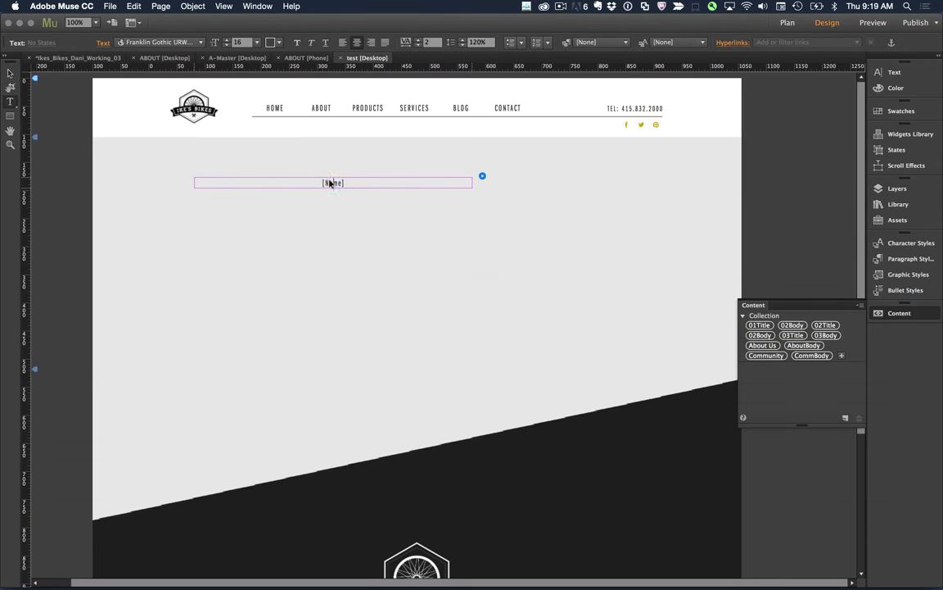
double_click(331, 184)
type("HOME")
left_click(483, 178)
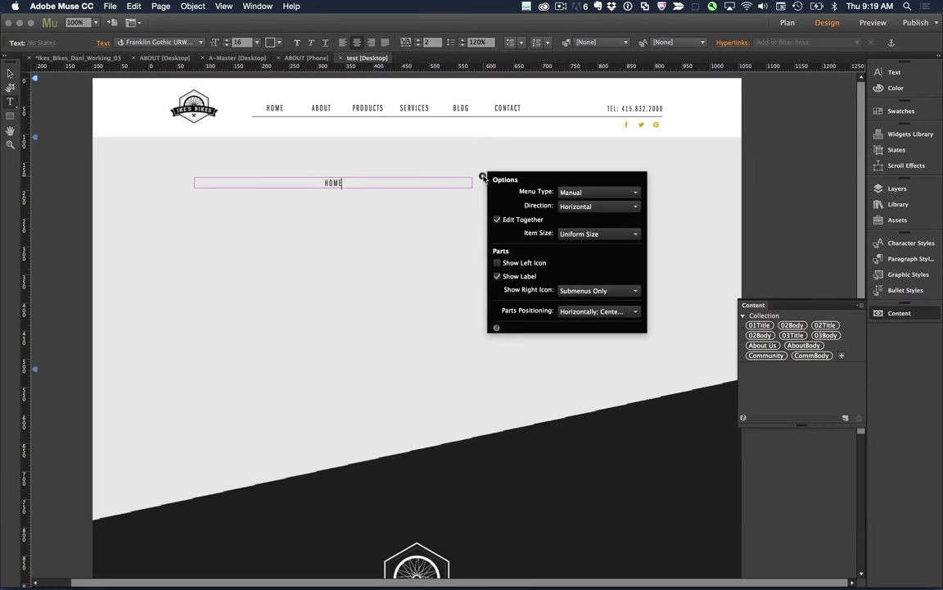
key("Escape")
key("Escape")
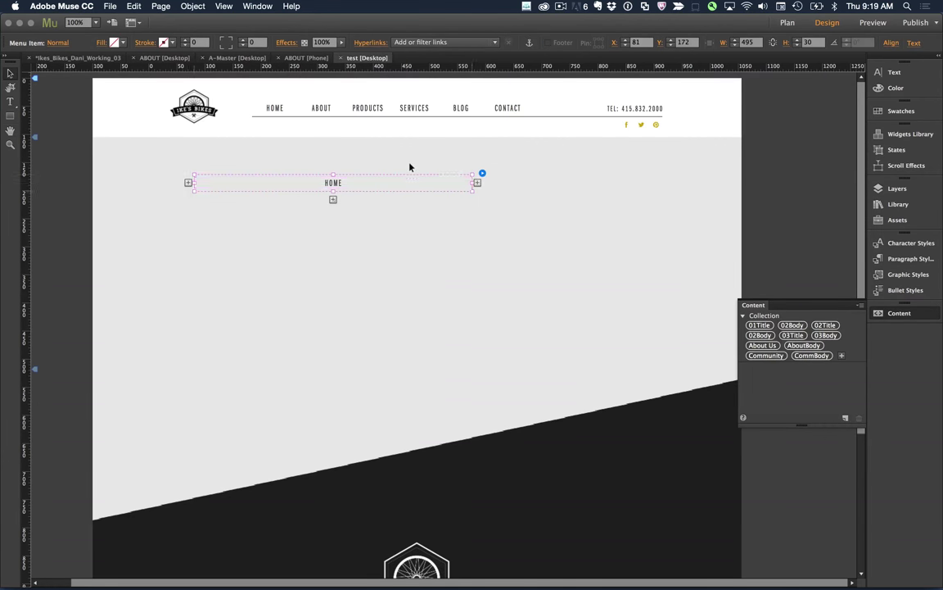
- Add a second menu item after HOME and label it ABOUT
left_click(476, 181)
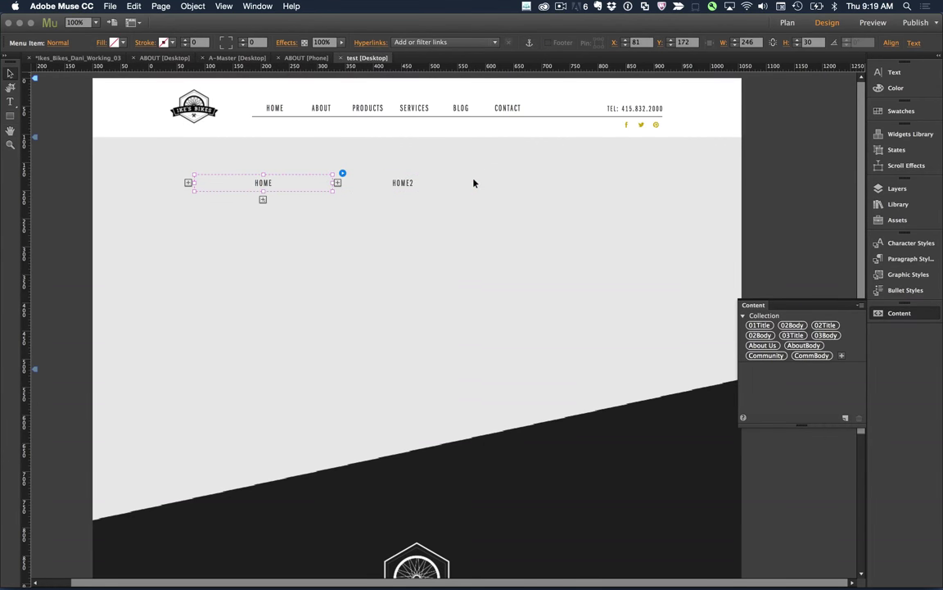
left_click(412, 183)
left_click(412, 184)
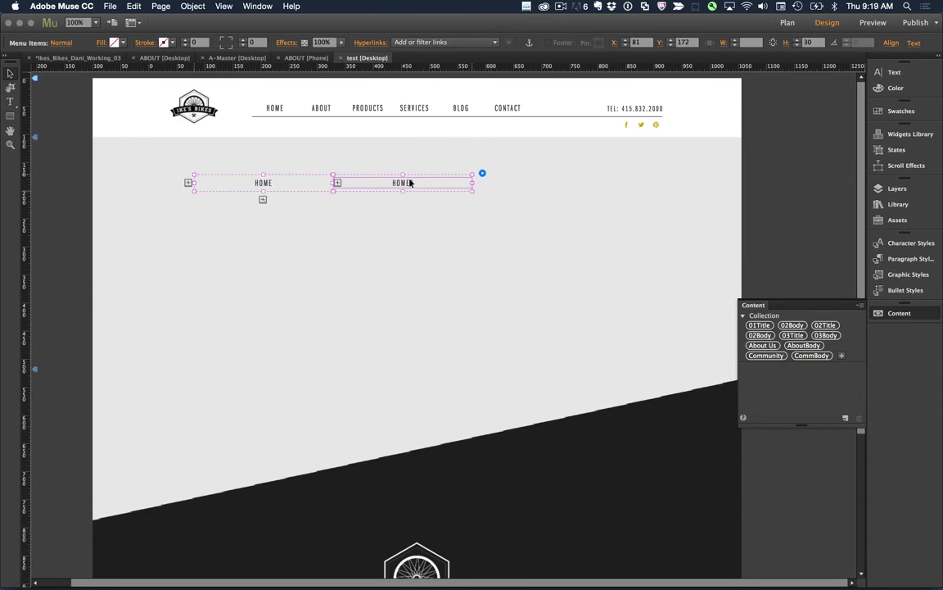
double_click(412, 184)
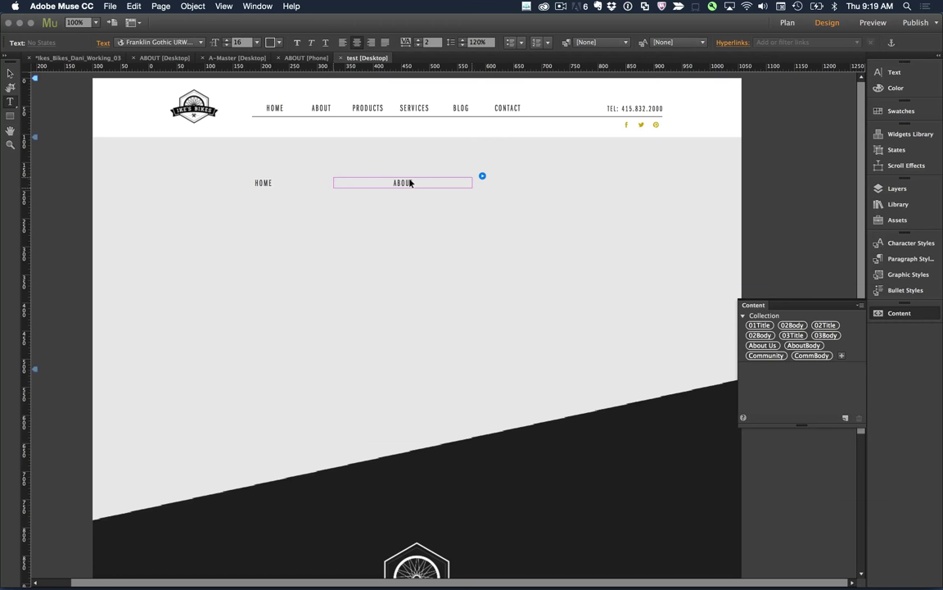
key("Escape")
- Narrow the whole manual menu to a width of about 306
left_click(263, 184)
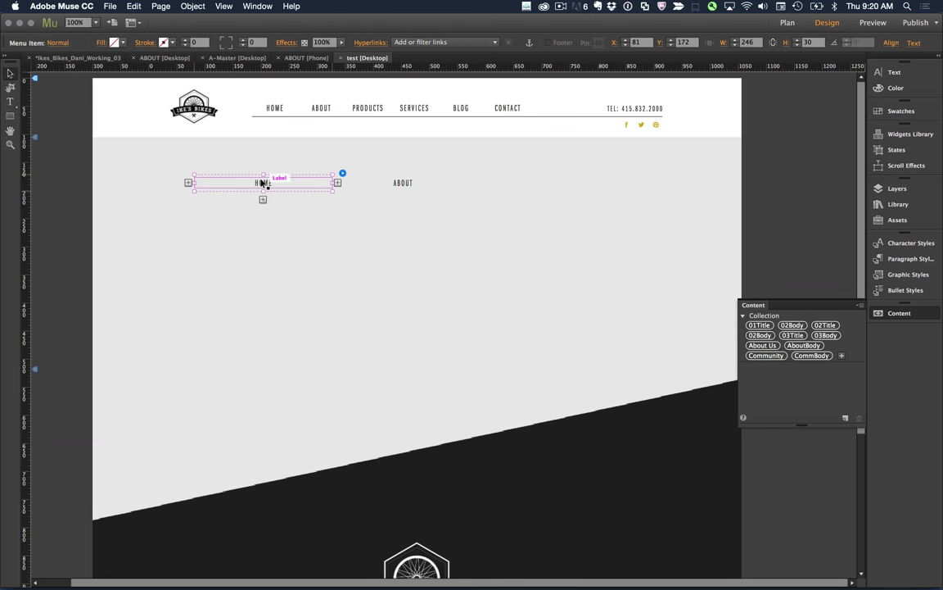
left_click(362, 189)
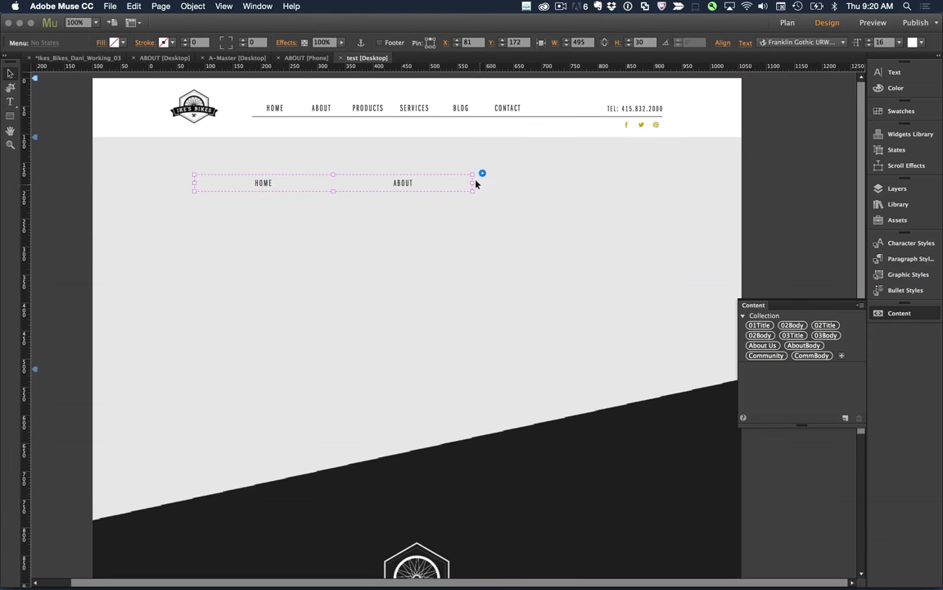
left_click_drag(473, 181, 362, 185)
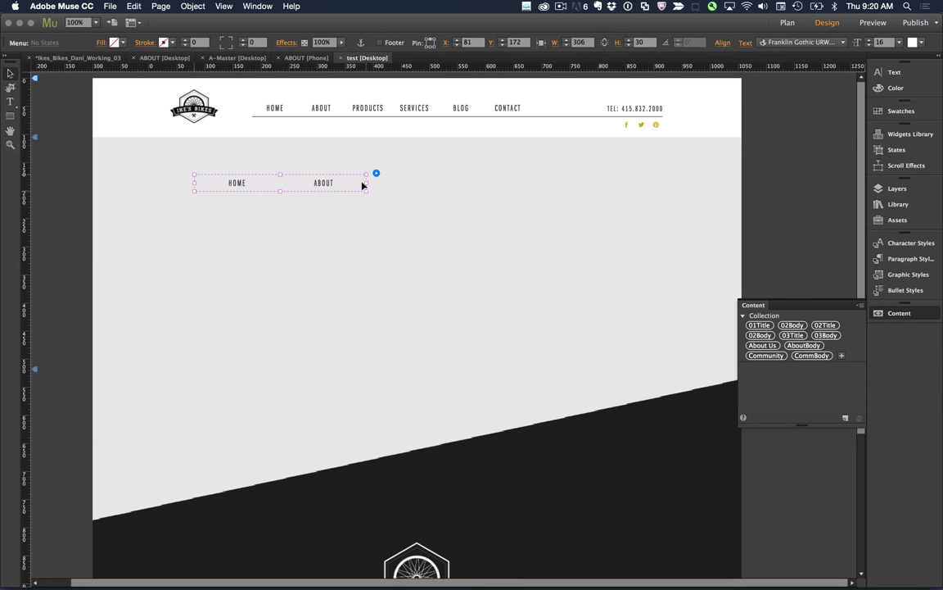
- Add a third item to the manual menu after ABOUT and label it PRODUCTS
left_click(389, 202)
left_click(359, 188)
left_click(342, 184)
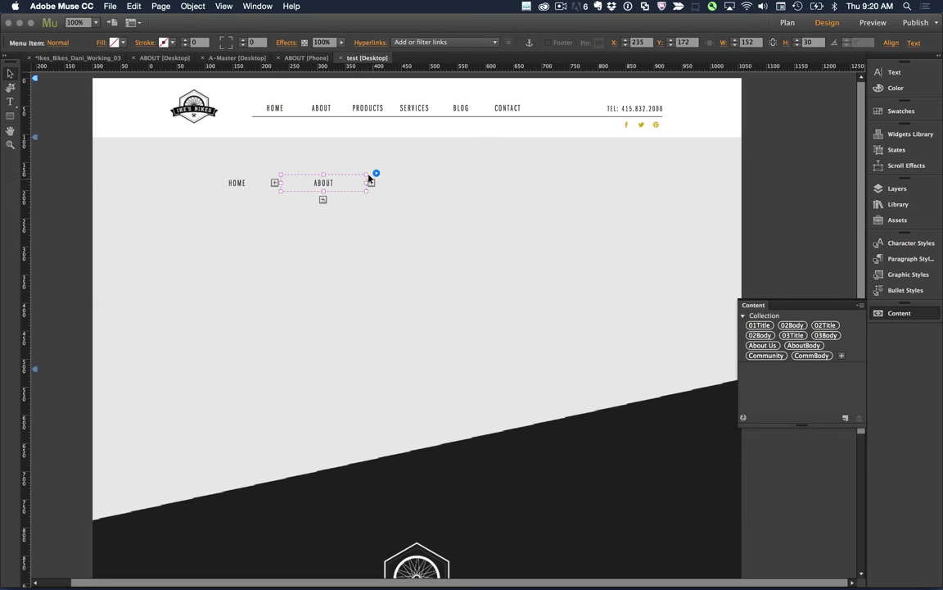
left_click(370, 182)
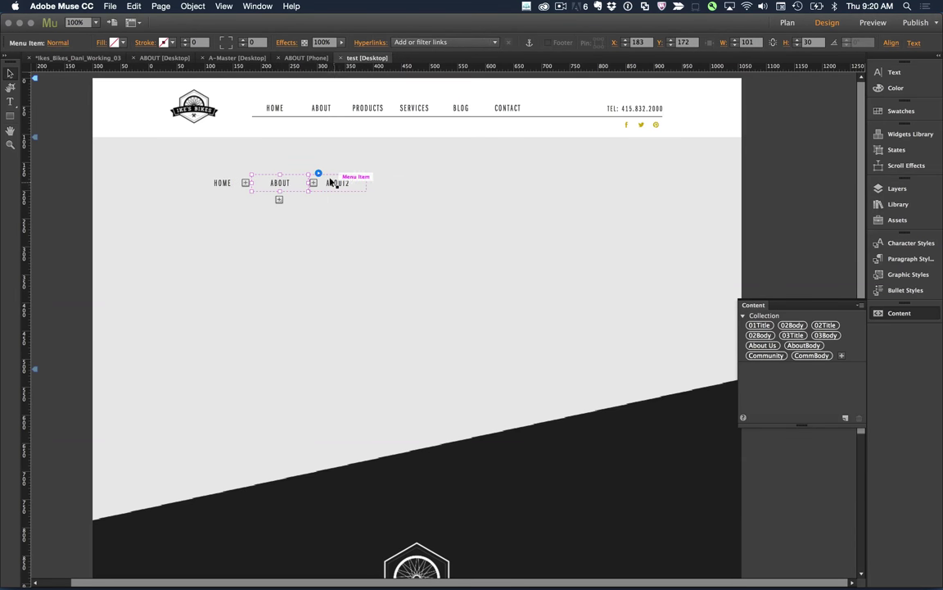
left_click(331, 181)
double_click(331, 182)
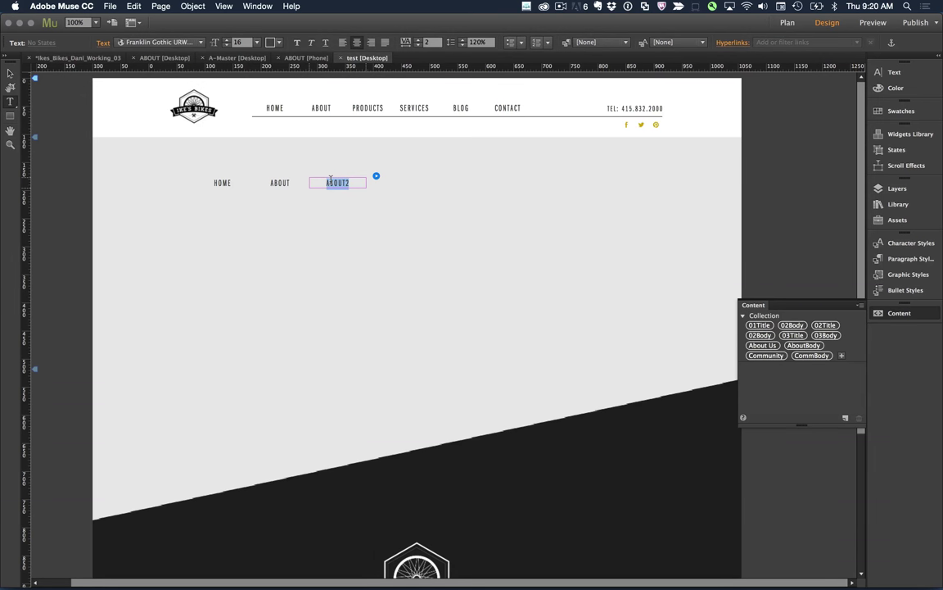
type("PRODUCTS")
key("Escape")
left_click(313, 222)
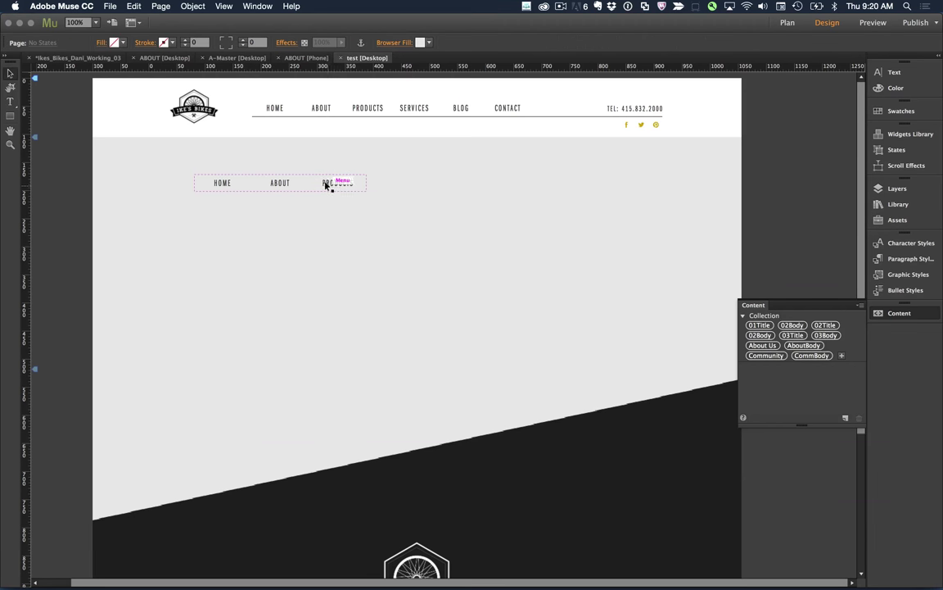
- Link the manual menu's PRODUCTS item to the PRODUCTS desktop page
left_click(325, 185)
left_click(326, 185)
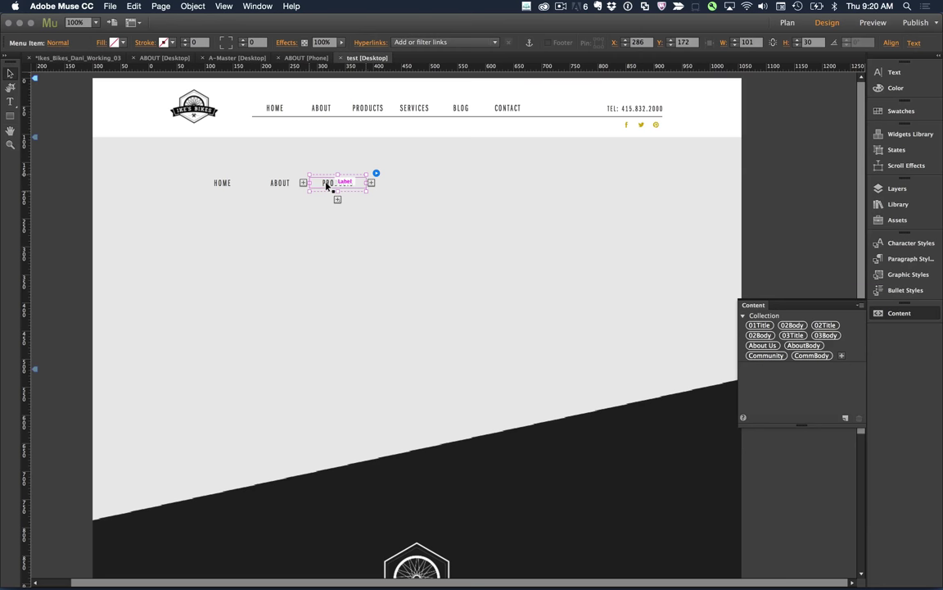
left_click(424, 42)
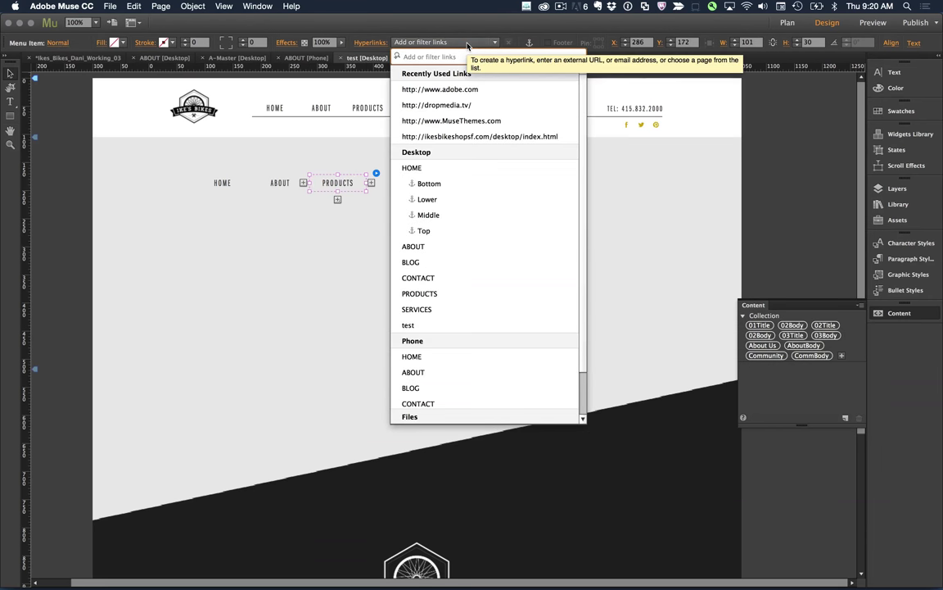
left_click(453, 293)
- Link the manual menu's ABOUT item to the ABOUT desktop page
left_click(280, 183)
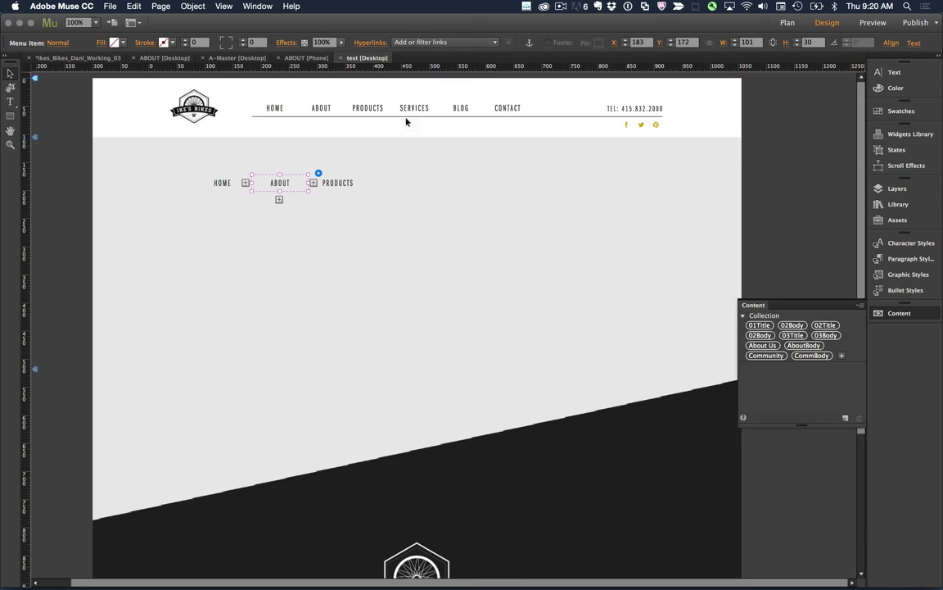
left_click(471, 43)
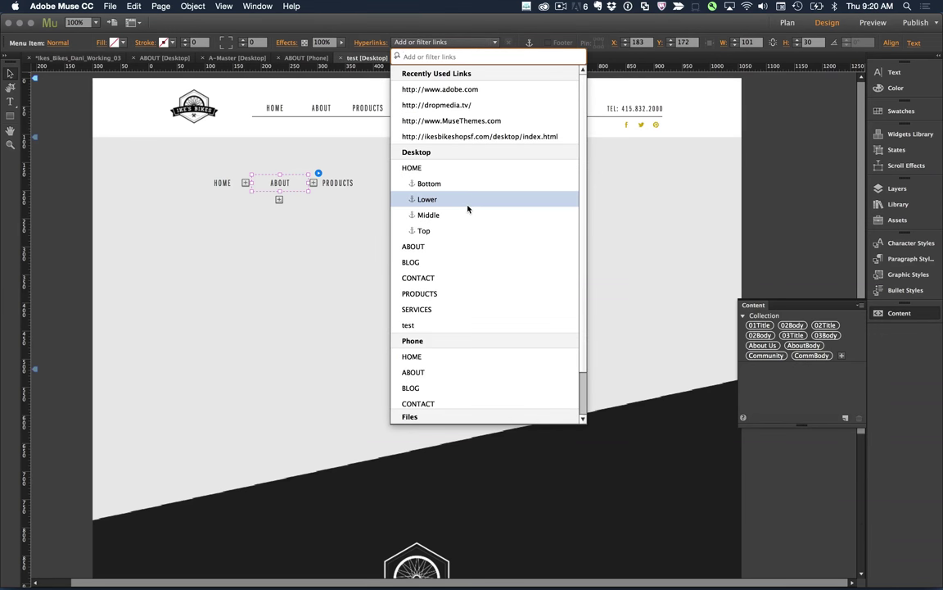
left_click(413, 246)
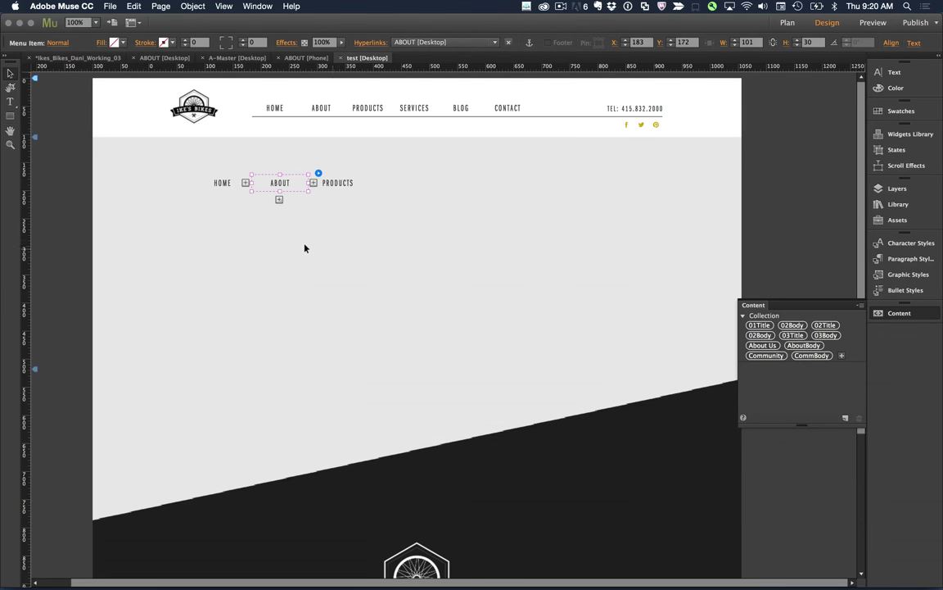
left_click(256, 214)
- Link the manual menu's HOME item to the HOME desktop page
left_click(221, 184)
left_click(222, 184)
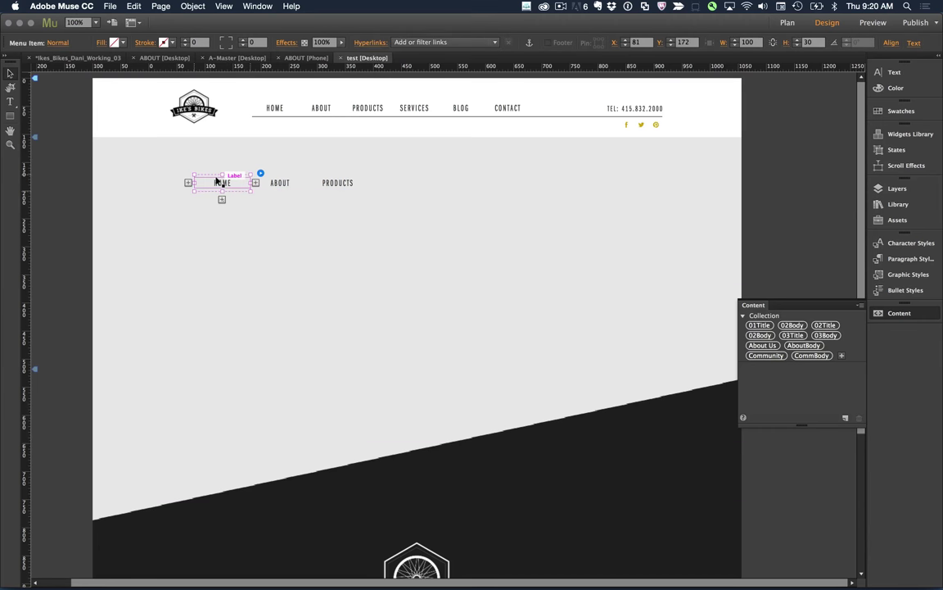
left_click(443, 42)
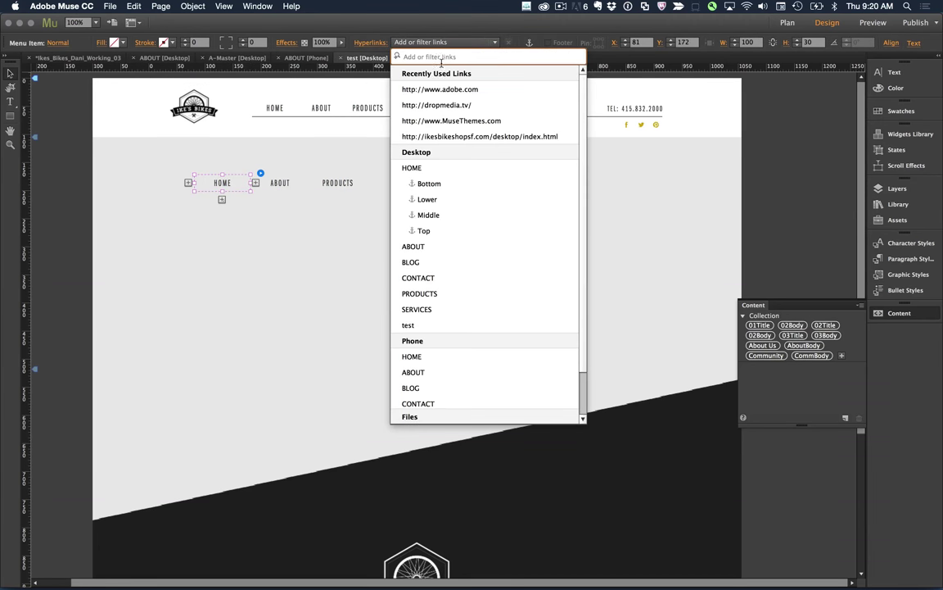
left_click(443, 169)
left_click(352, 209)
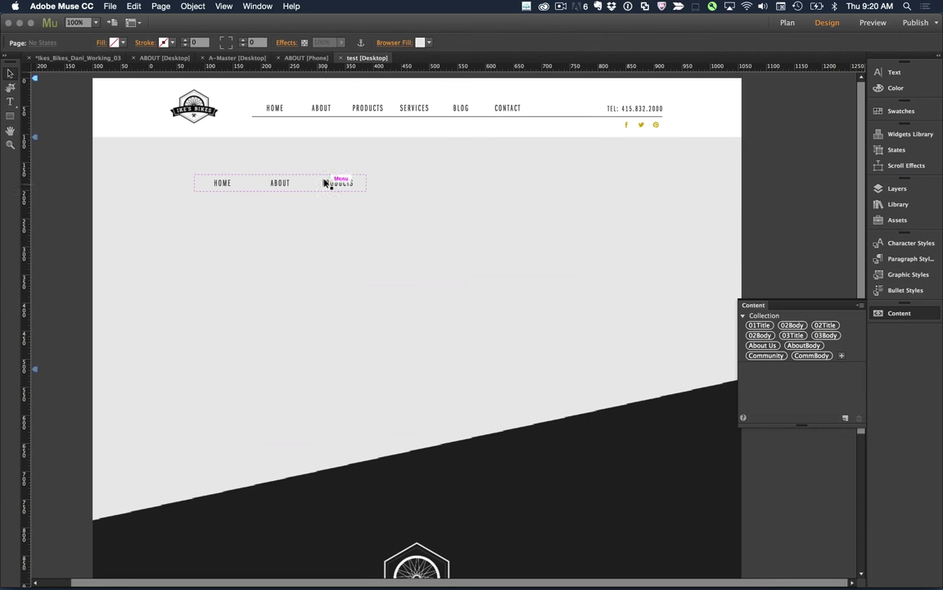
- Move the whole manual menu slightly left and up on the test page, then deselect it
left_click(290, 177)
left_click_drag(290, 177, 269, 171)
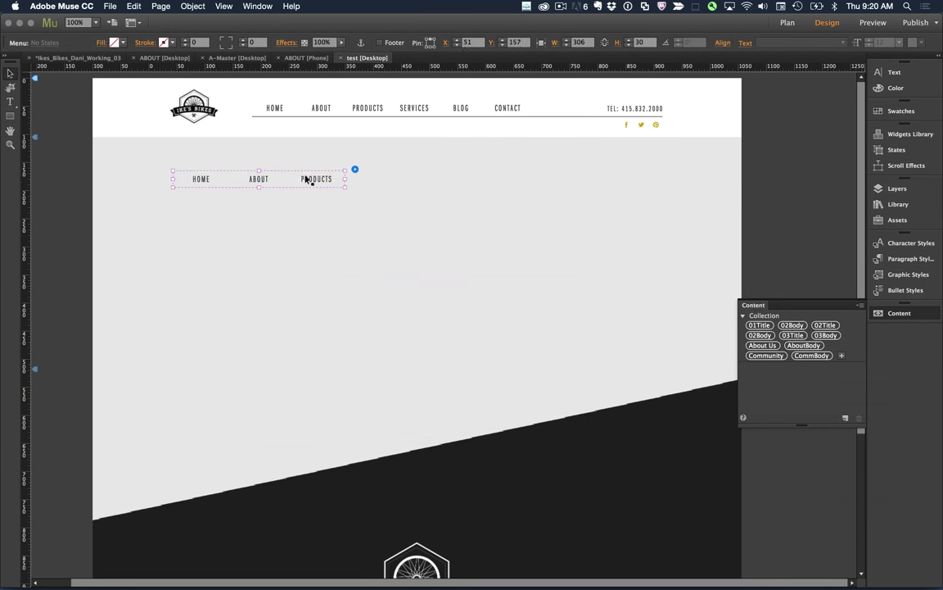
left_click(299, 249)
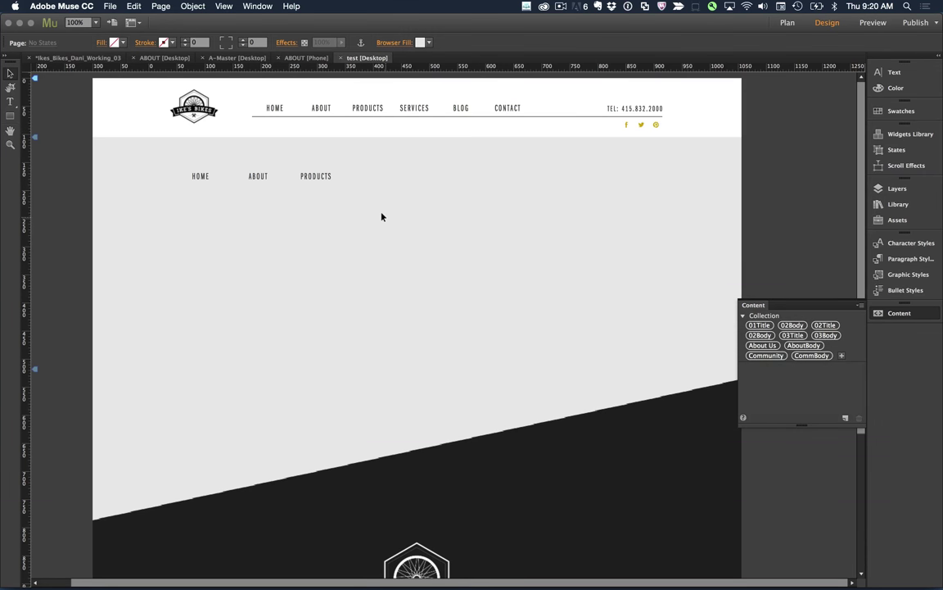
- Open the desktop HOME page from the site plan and inspect the Ike's Bike Shop heading graphic and the bike background rectangle
key("super+Tab")
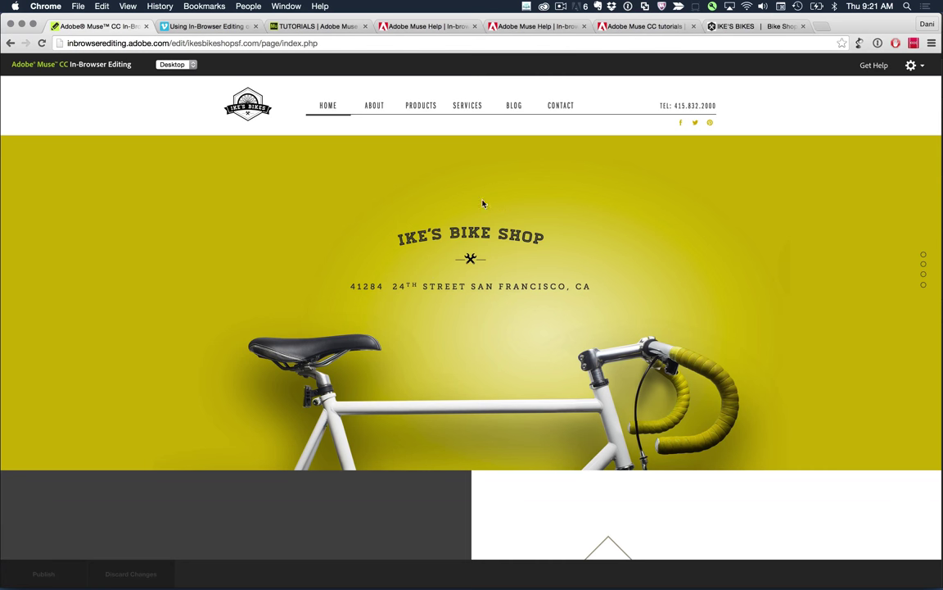
key("super+Tab")
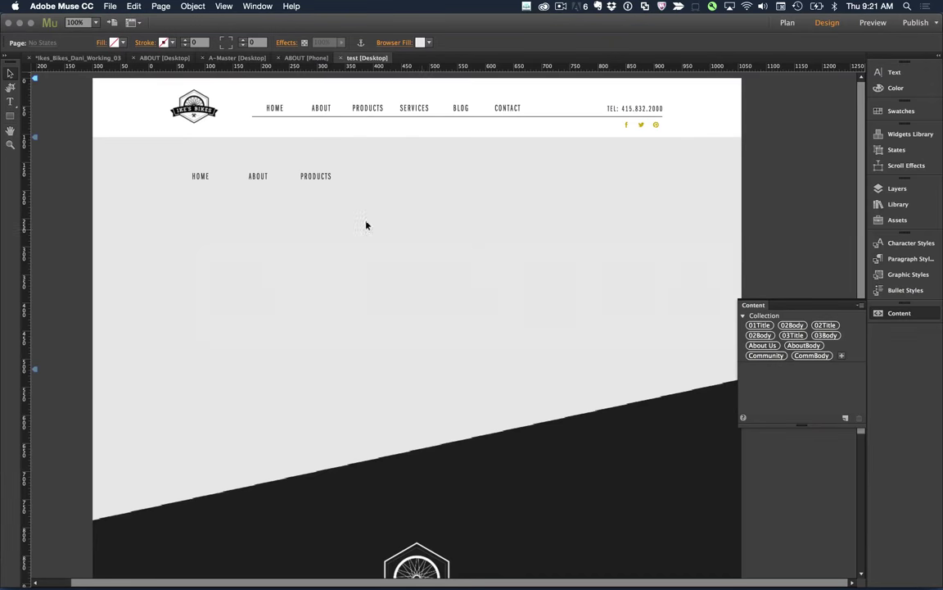
key("super+m")
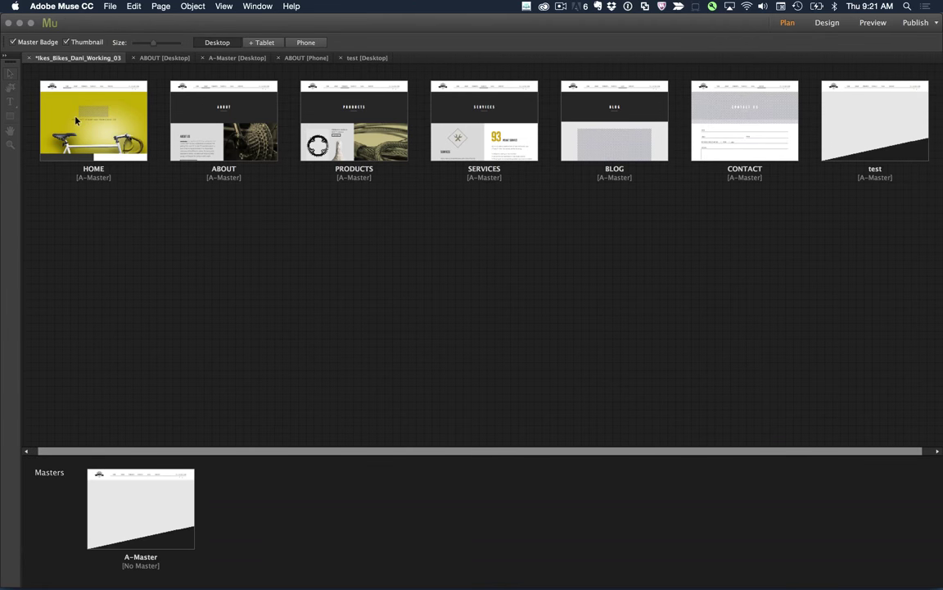
double_click(74, 121)
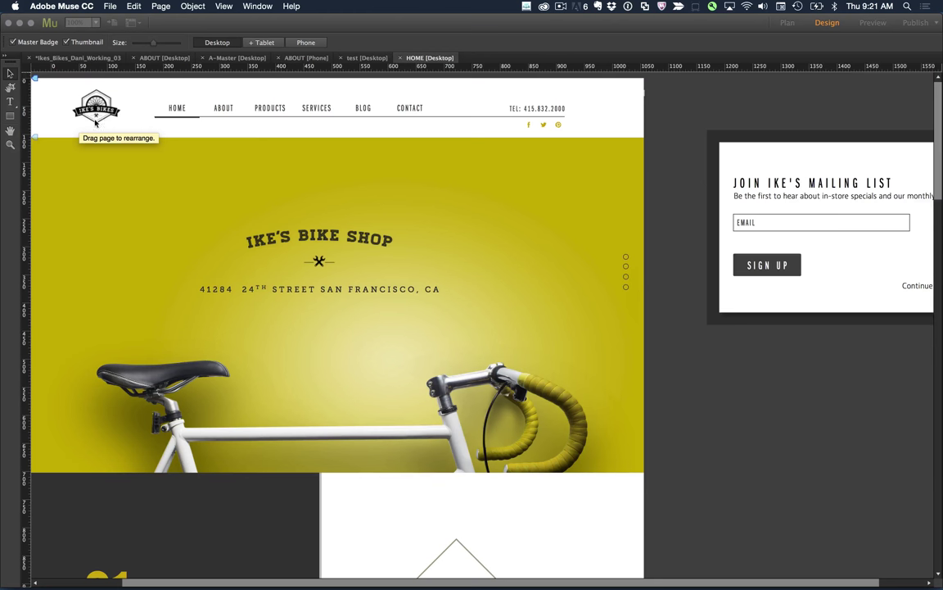
left_click(302, 222)
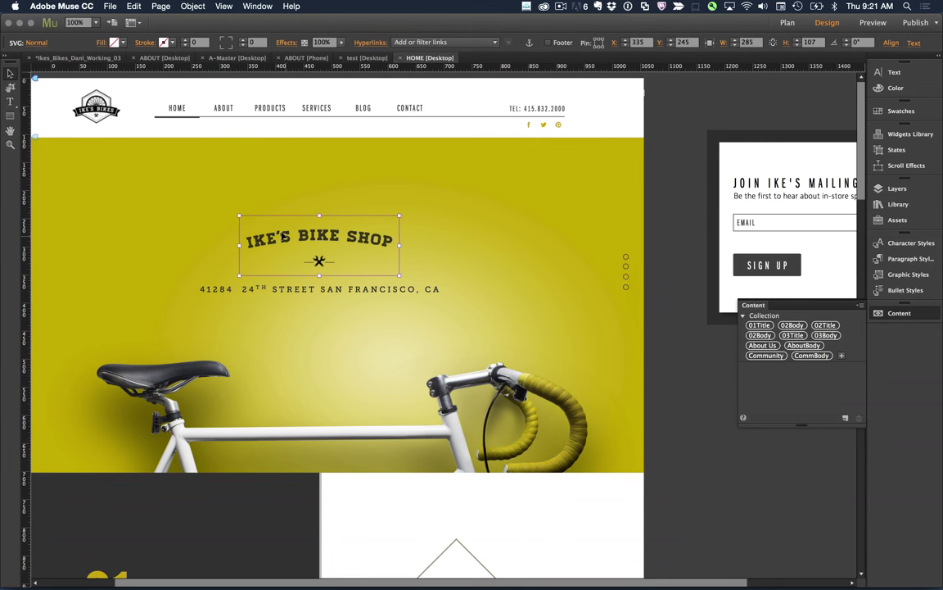
left_click(433, 221)
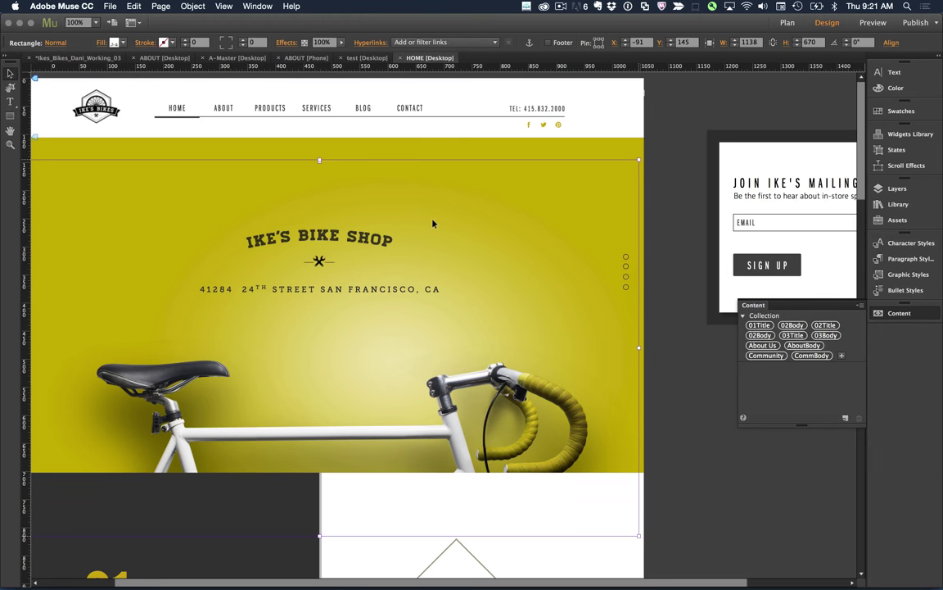
- Make the test page a child of the HOME page in the desktop site plan
key("super+m")
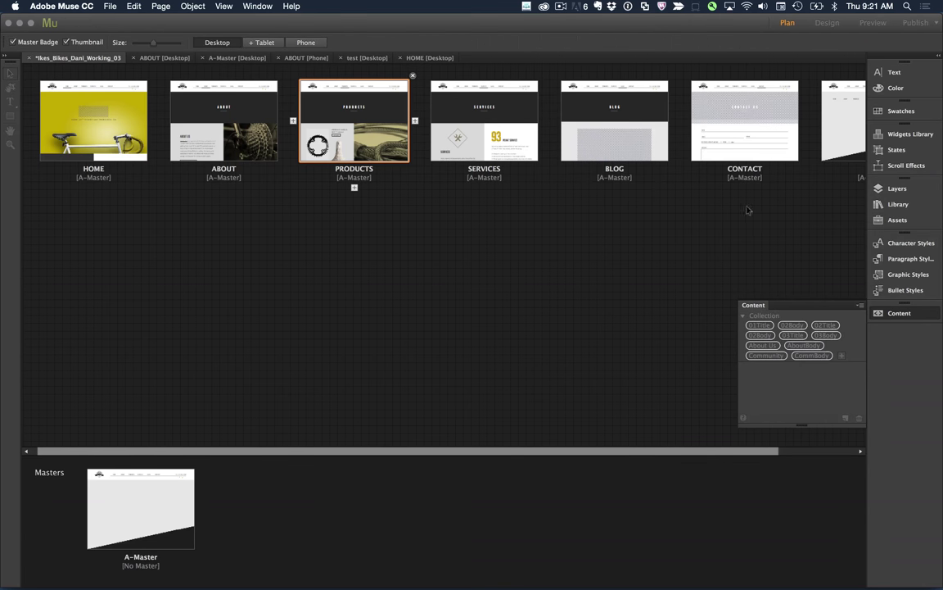
key("Tab")
left_click(760, 259)
left_click(859, 131)
left_click_drag(859, 131, 90, 189)
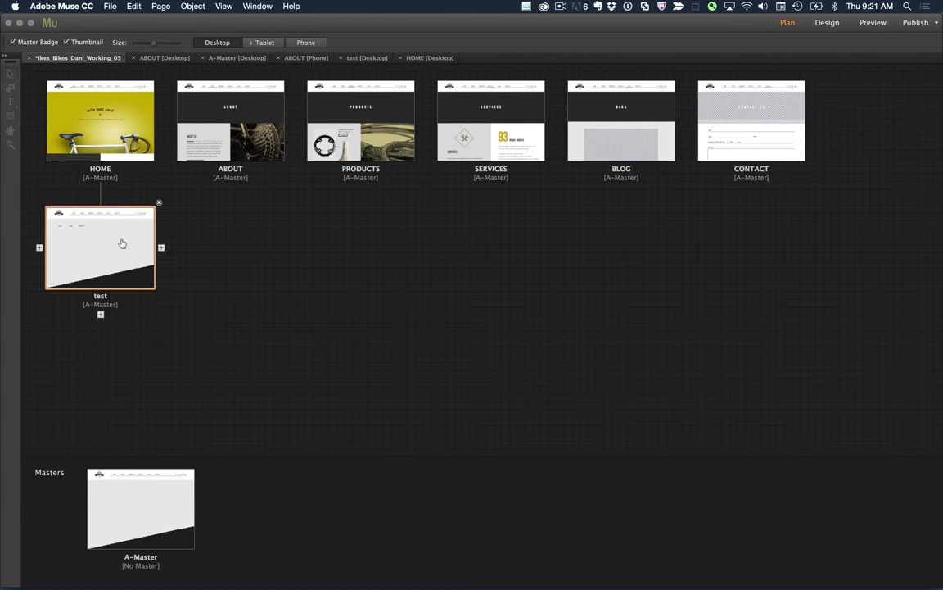
- Open the test page and place saddle.png from the website's assets folder below the manual menu, about 180 wide and 225 high
double_click(122, 243)
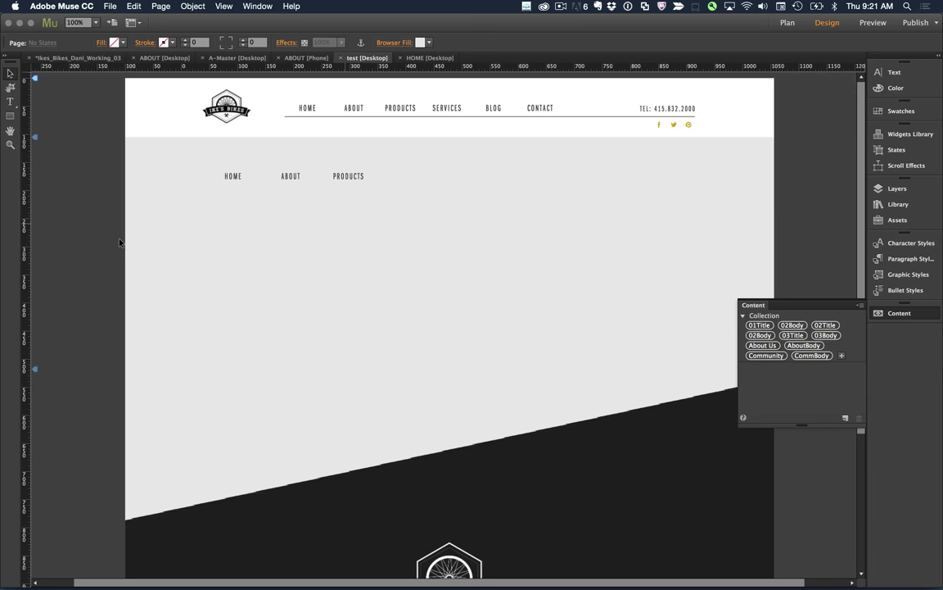
key("super+d")
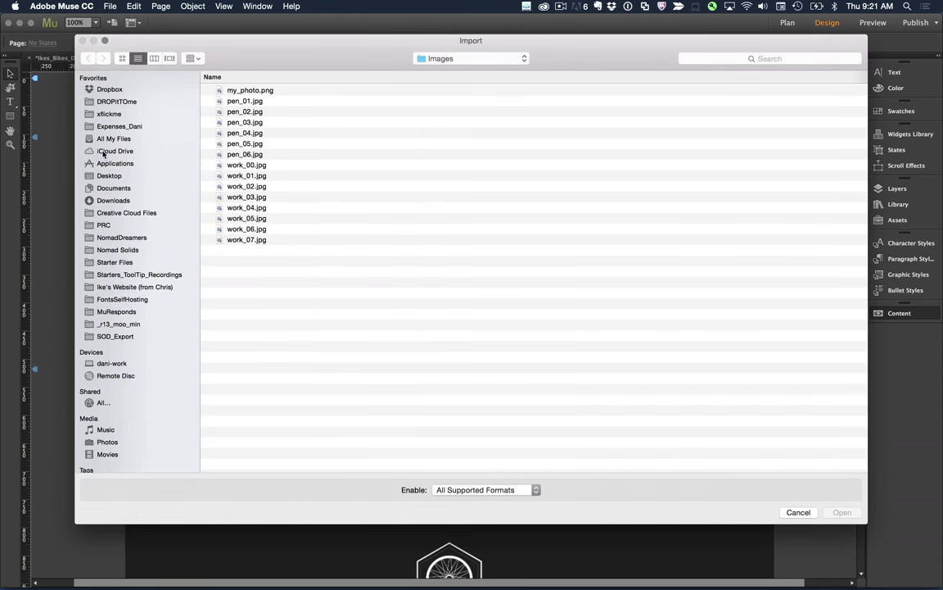
left_click(123, 286)
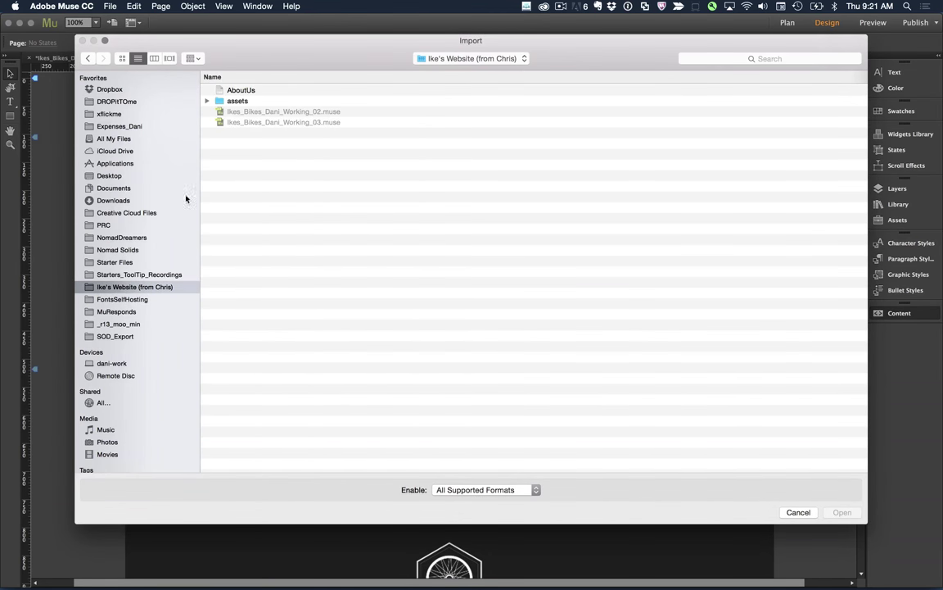
double_click(237, 102)
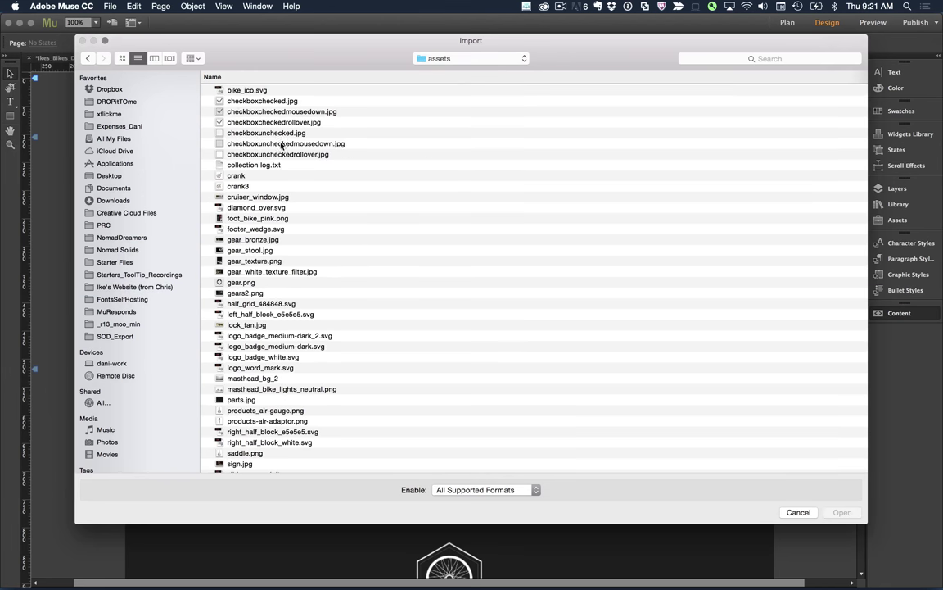
left_click(122, 58)
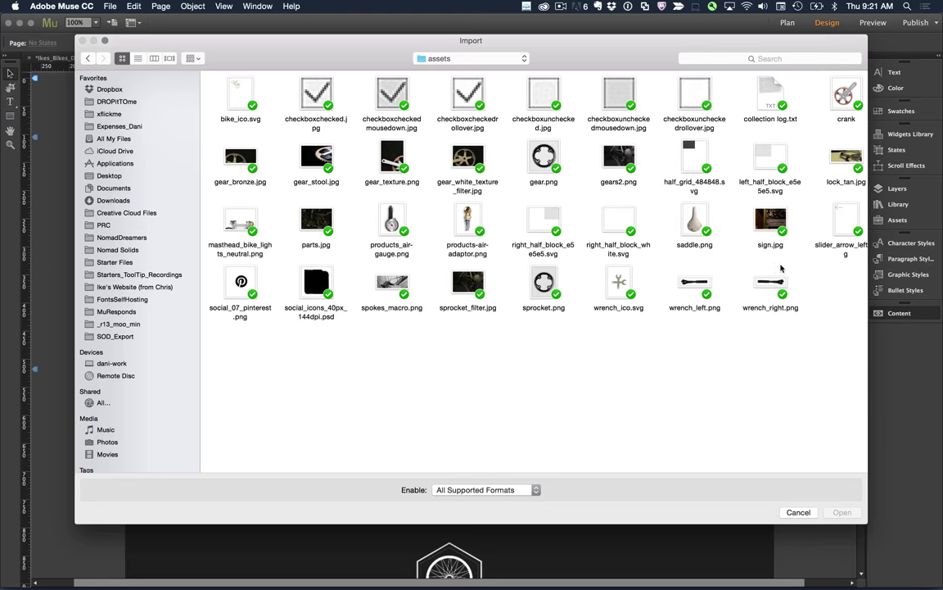
double_click(691, 225)
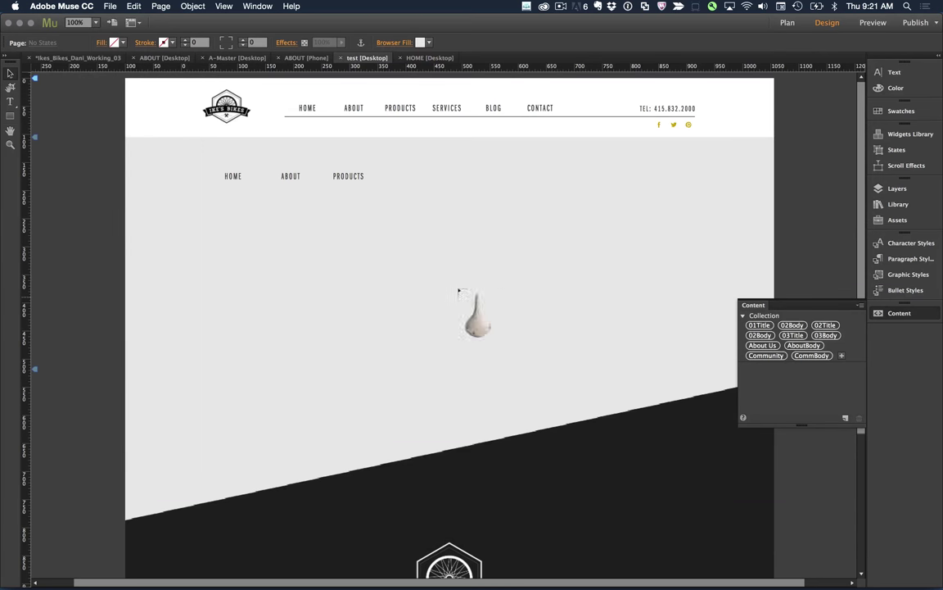
left_click_drag(212, 209, 310, 290)
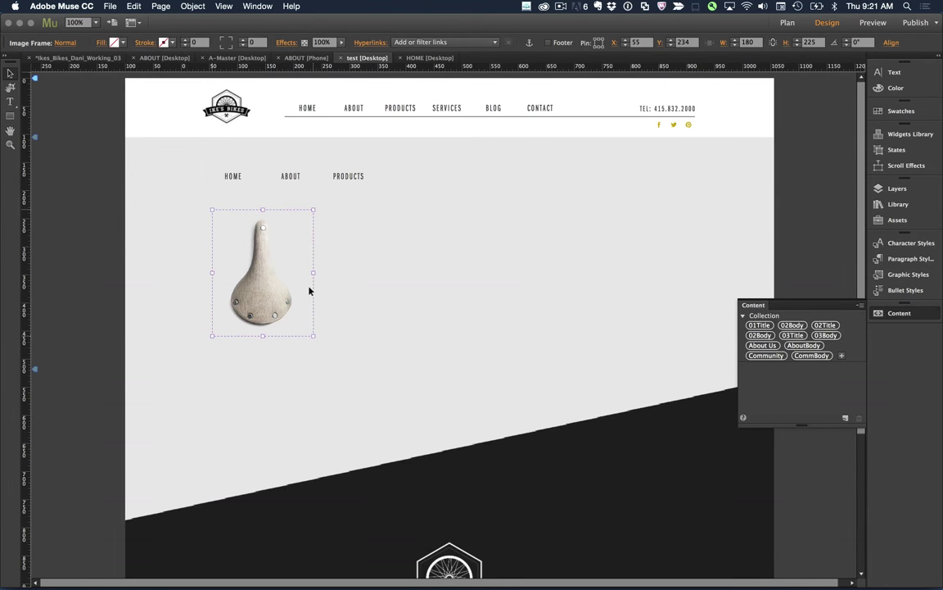
- Draw a rectangle about 310 by 212 beside the placed saddle and add saddle.png as its fill image
left_click(10, 116)
left_click_drag(338, 210, 510, 327)
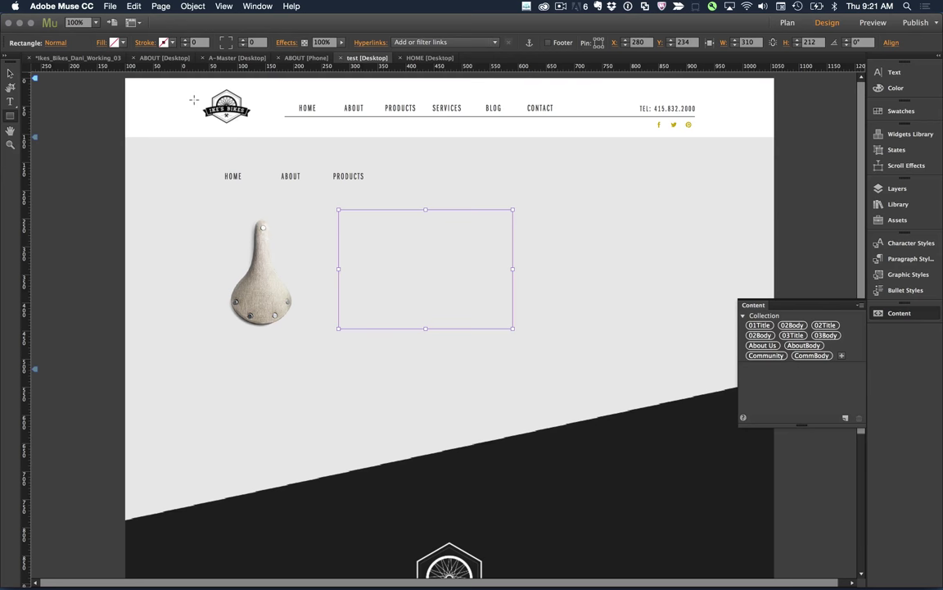
left_click(100, 42)
left_click(157, 141)
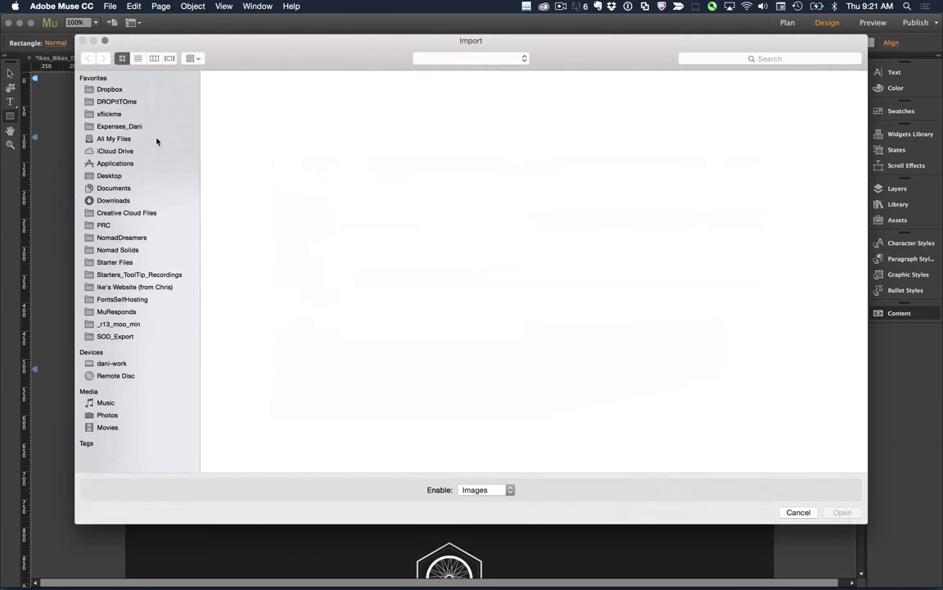
double_click(627, 201)
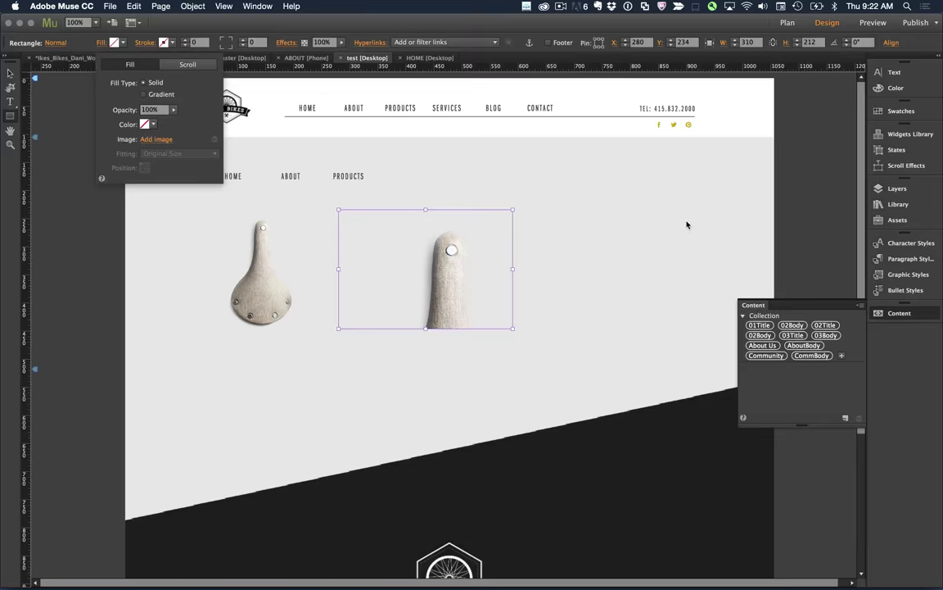
- Set the rectangle's fill image fitting to Scale To Fit and its position to centre
left_click(177, 153)
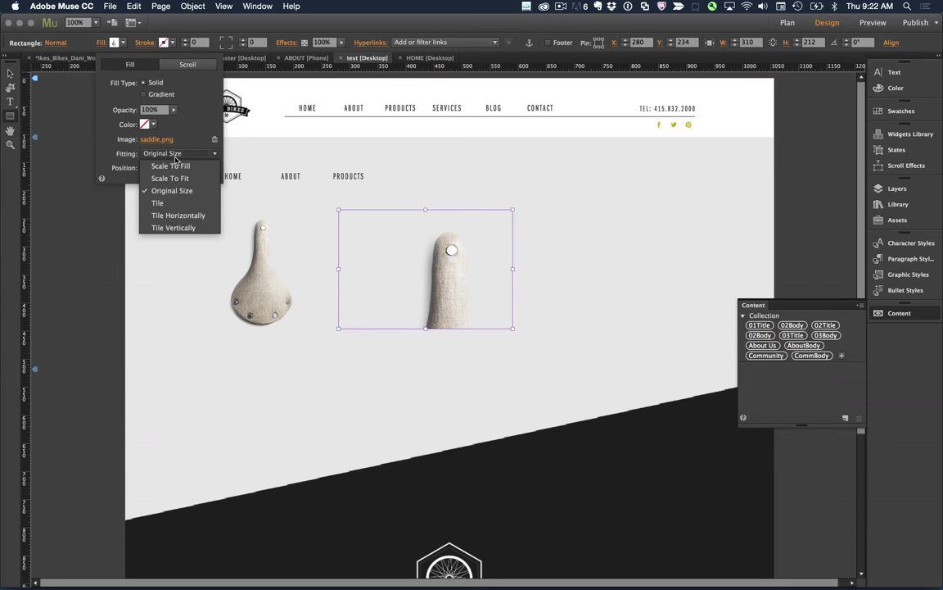
left_click(171, 179)
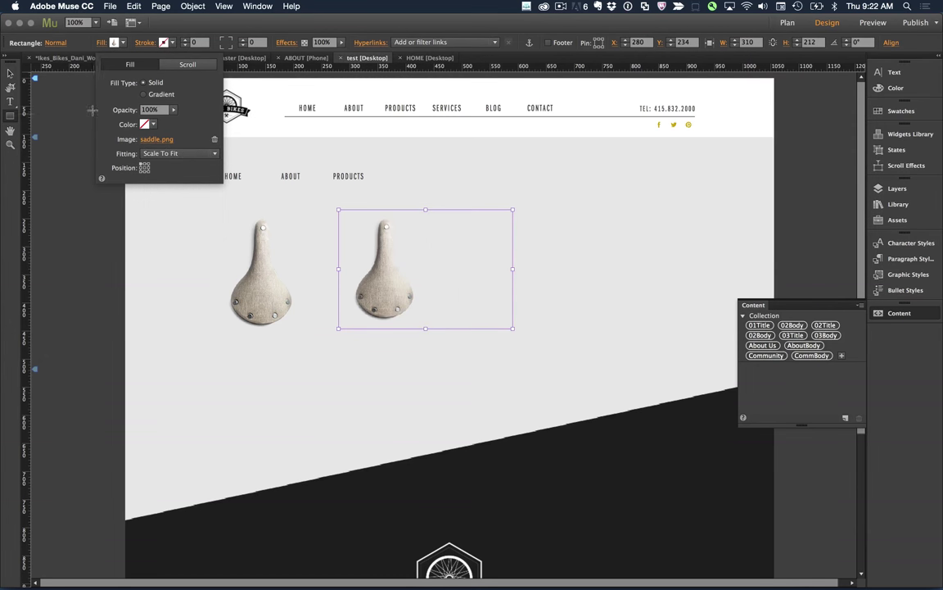
left_click(144, 168)
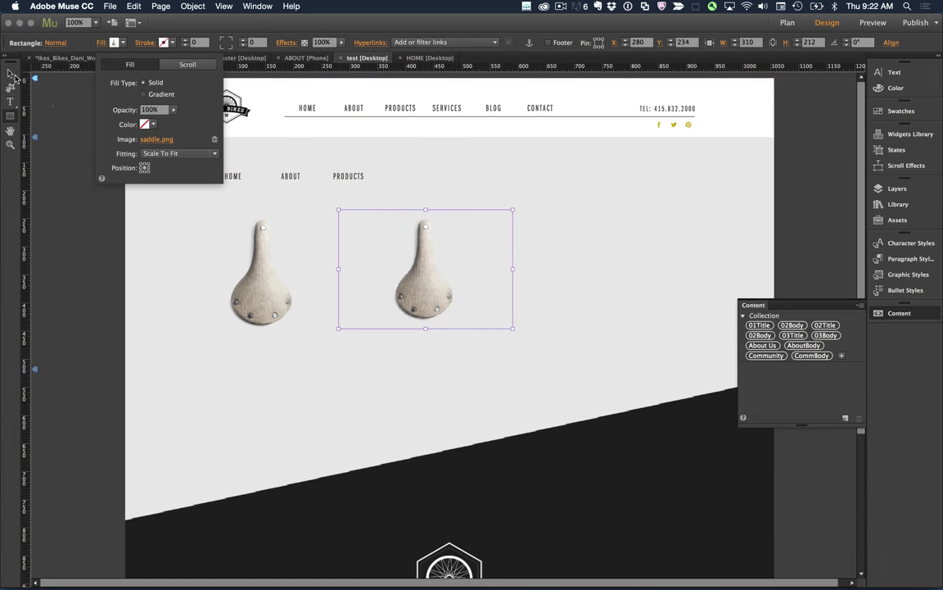
- Place a copy of the manual menu's ABOUT text as a separate text frame centred beneath the placed saddle image
left_click(10, 100)
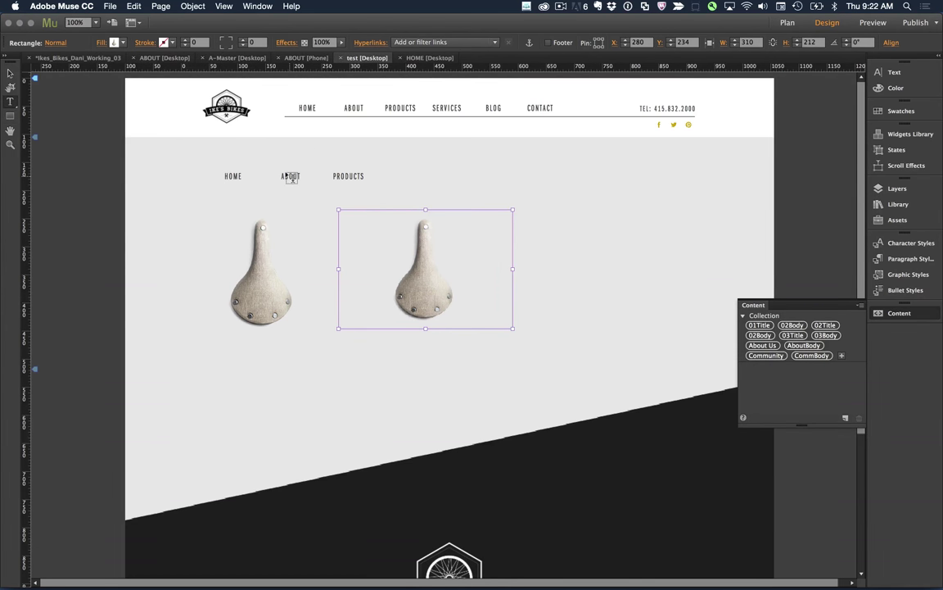
left_click(10, 73)
left_click(287, 175)
left_click(285, 175)
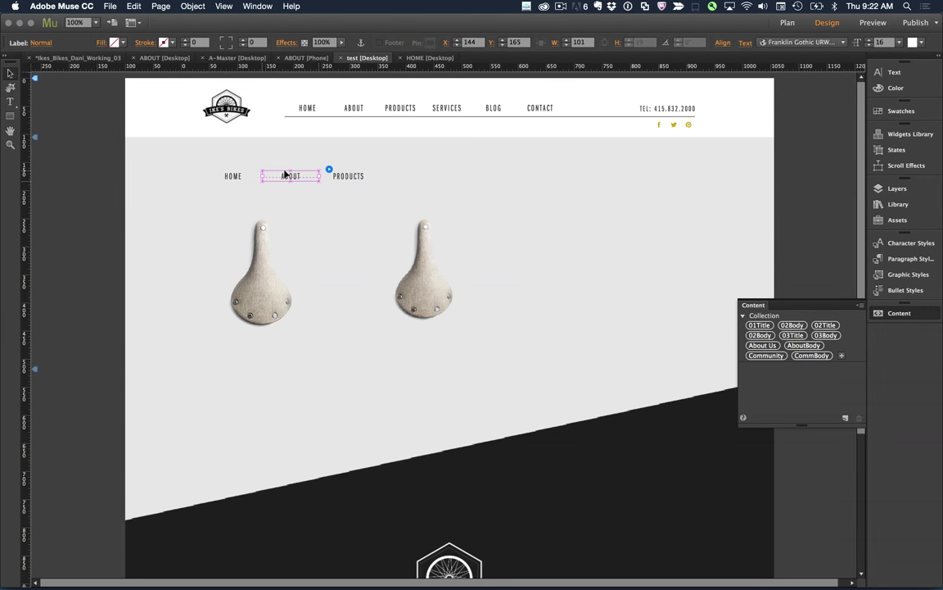
double_click(285, 174)
left_click_drag(285, 175, 263, 347)
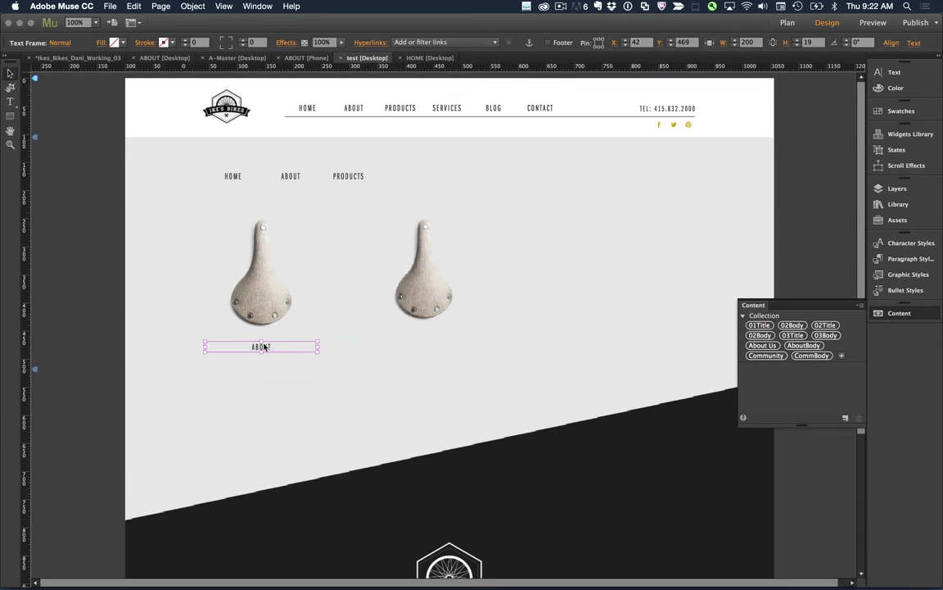
- Replace the text in the frame beneath the placed saddle with "Placed"
double_click(263, 346)
type("A")
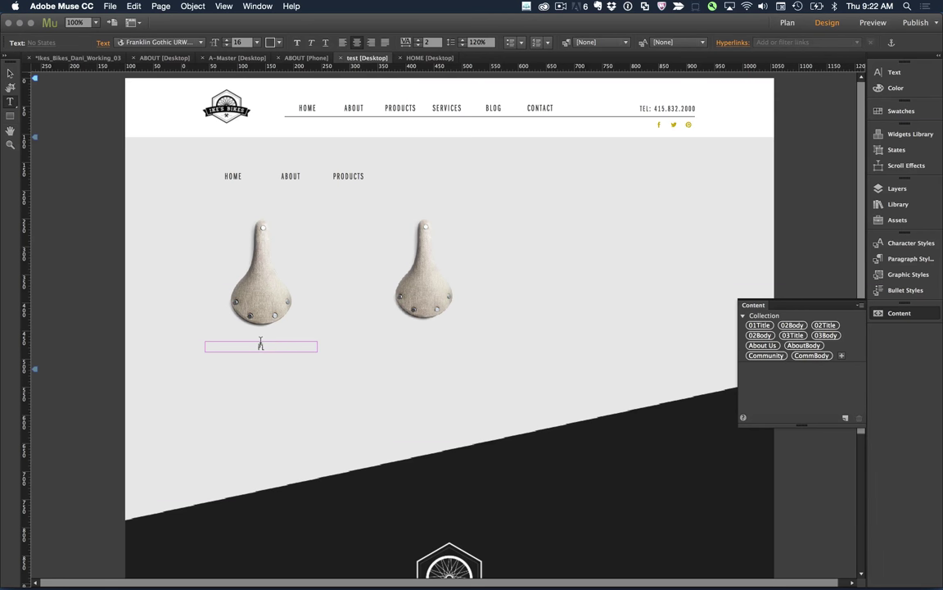
type("lac")
key("BackSpace")
key("BackSpace")
key("BackSpace")
type("laced")
key("Escape")
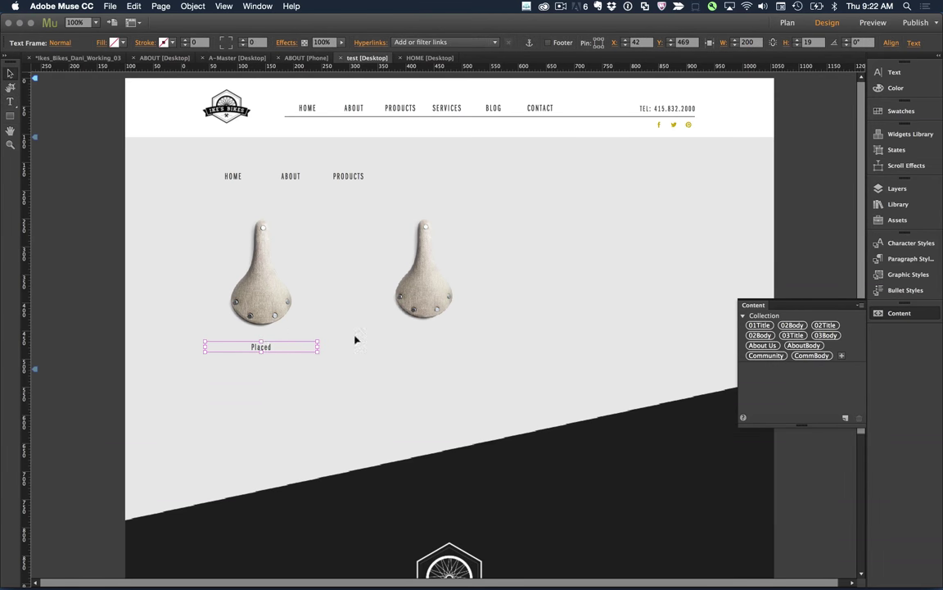
- Duplicate the "Placed" caption beneath the image-filled rectangle and change the copy's text to "Filled Container"
left_click_drag(260, 348, 424, 348)
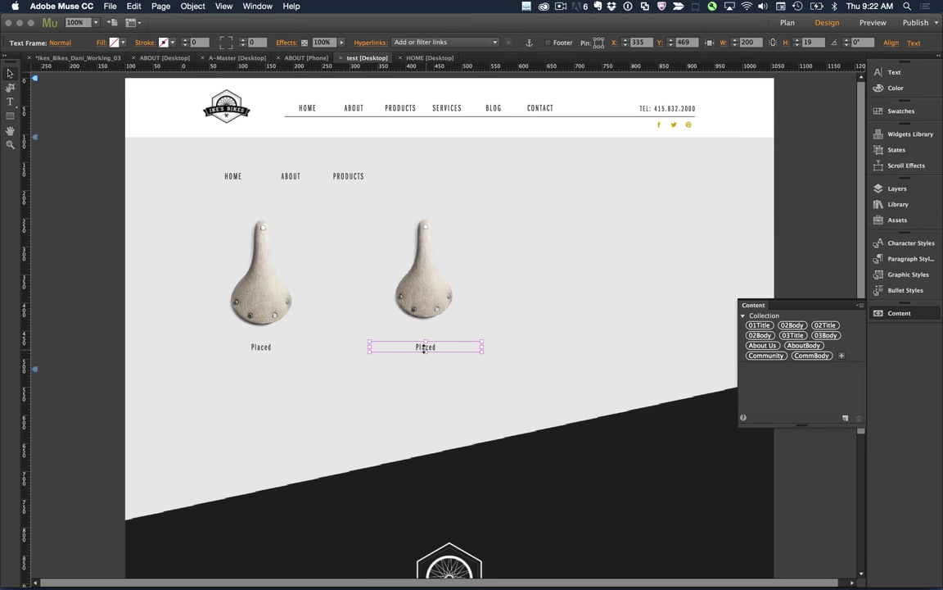
double_click(423, 348)
key("BackSpace")
type("Tilled Container")
key("Escape")
left_click(163, 254)
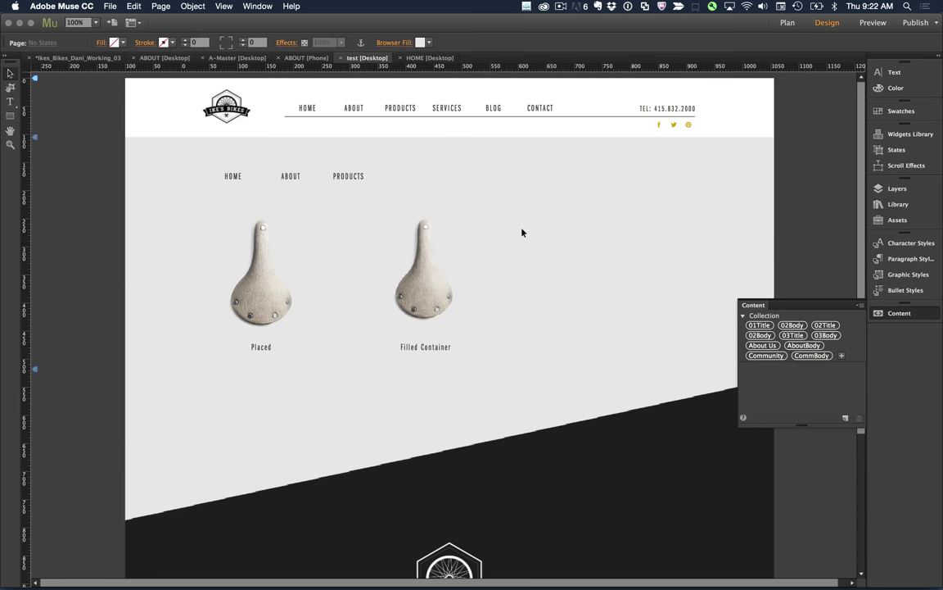
- Upload only the modified files to the FTP host for ikesbikeshopsf.com, into the public_html folder
left_click(570, 329)
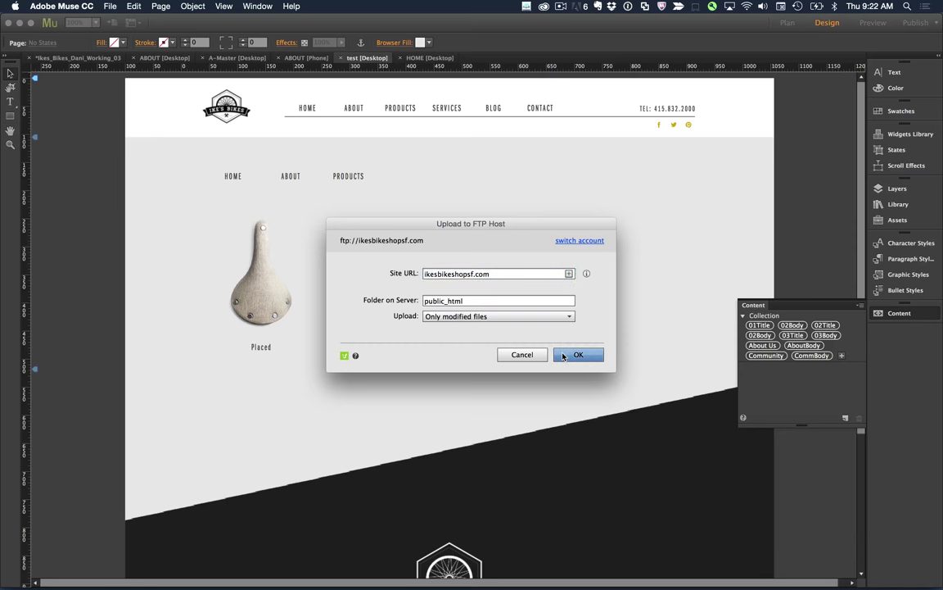
left_click(563, 355)
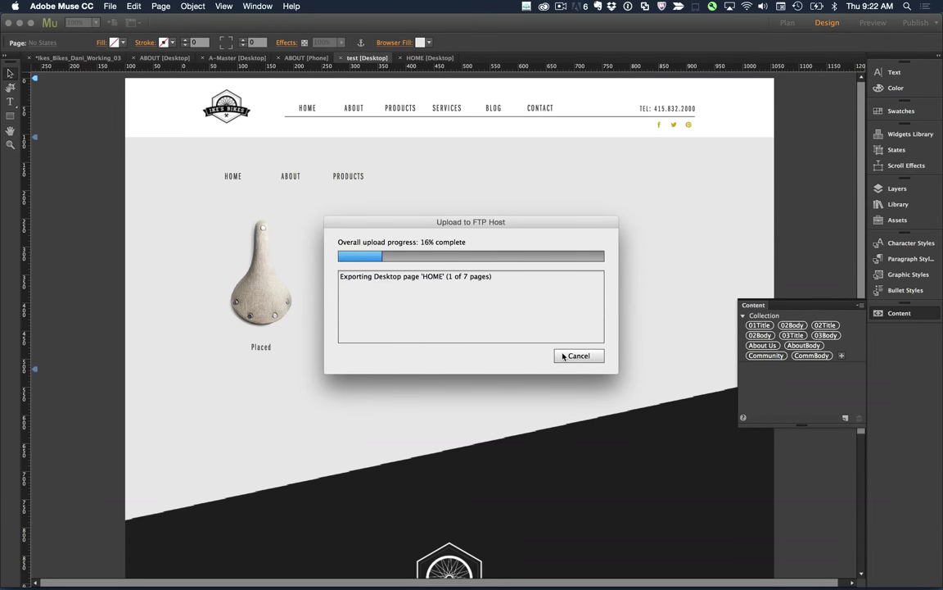
- Switch to the Adobe Connect meeting and change it to the Welcome layout
key("super+Tab")
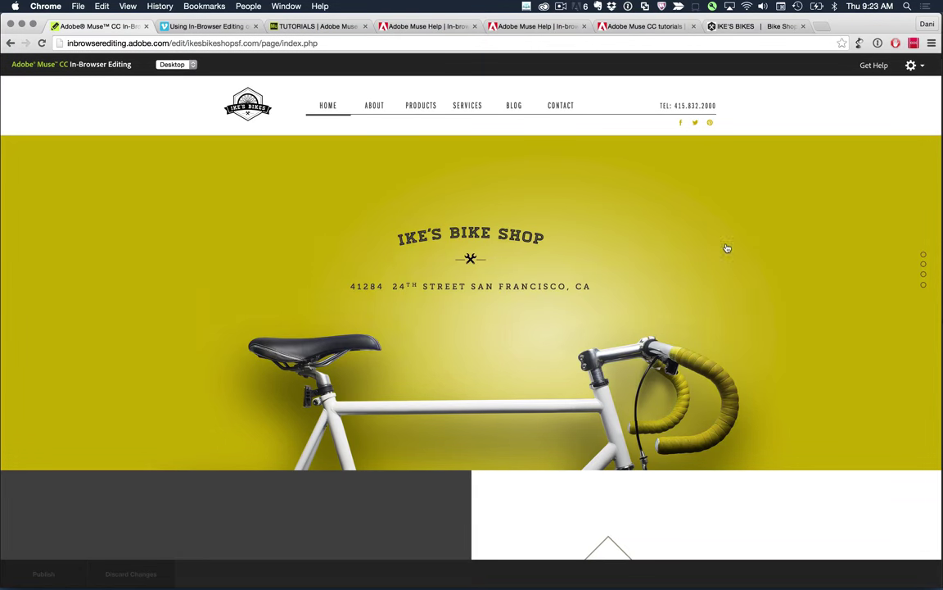
key("super+Tab")
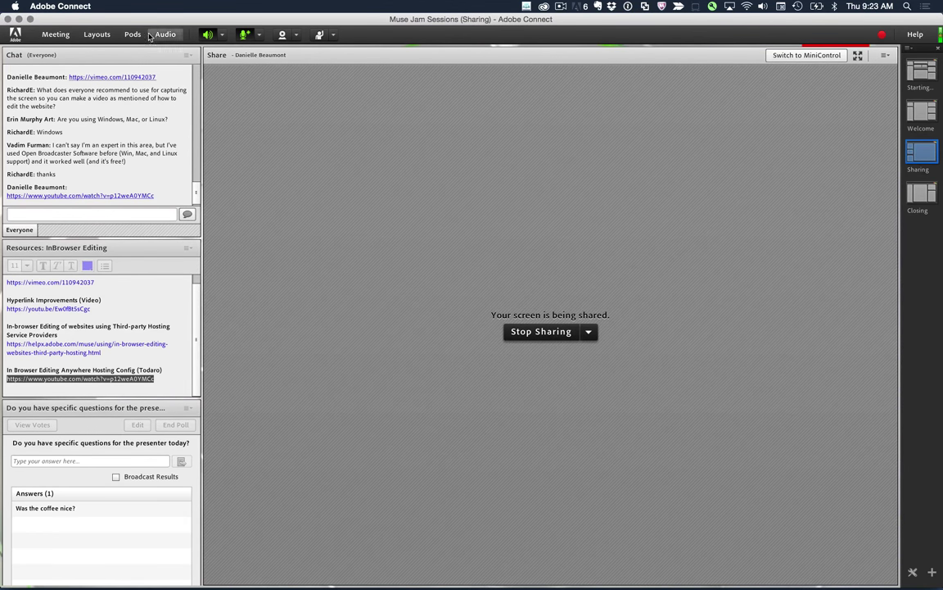
left_click(921, 121)
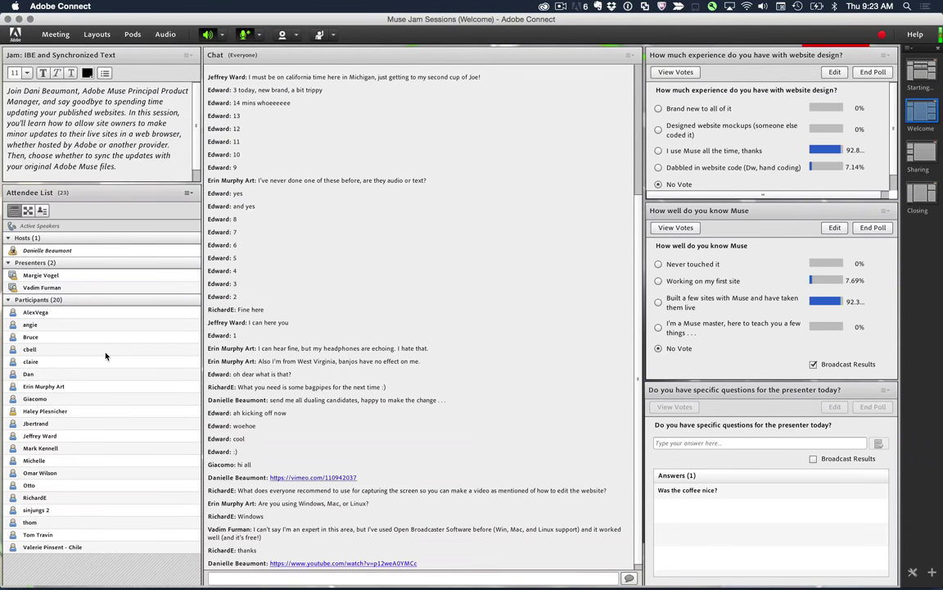
- Return to Adobe Muse and check the progress of the FTP upload
key("super+Tab")
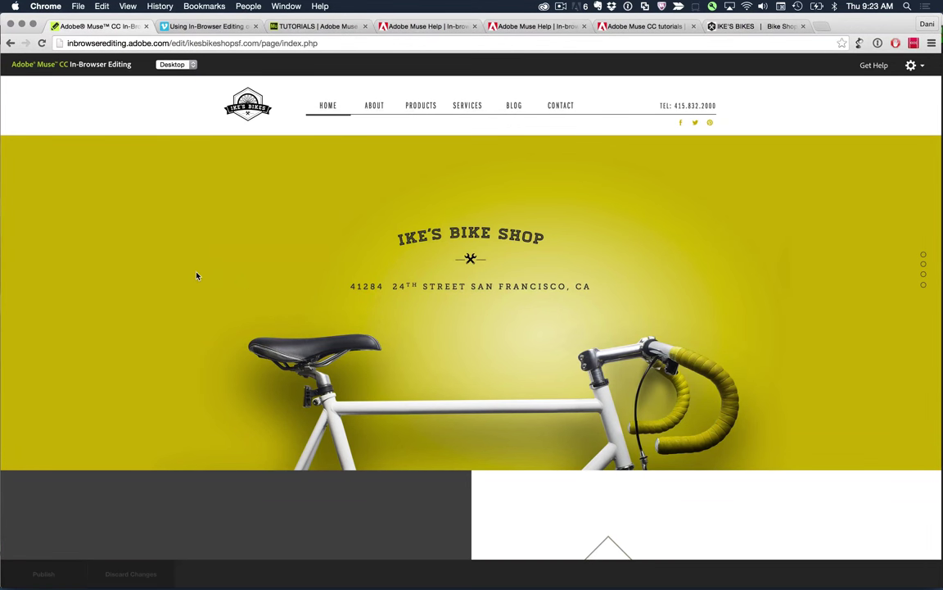
mouse_move(436, 289)
key("super+Tab")
key("super+Tab")
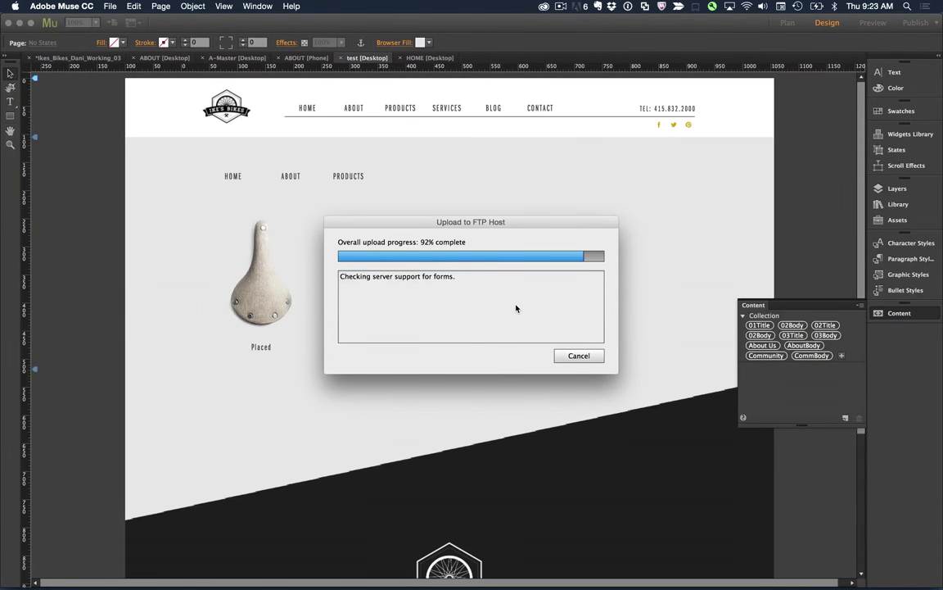
- Switch to Chrome, open the home page's street address text in the content editor, and close it without editing
key("super+Tab")
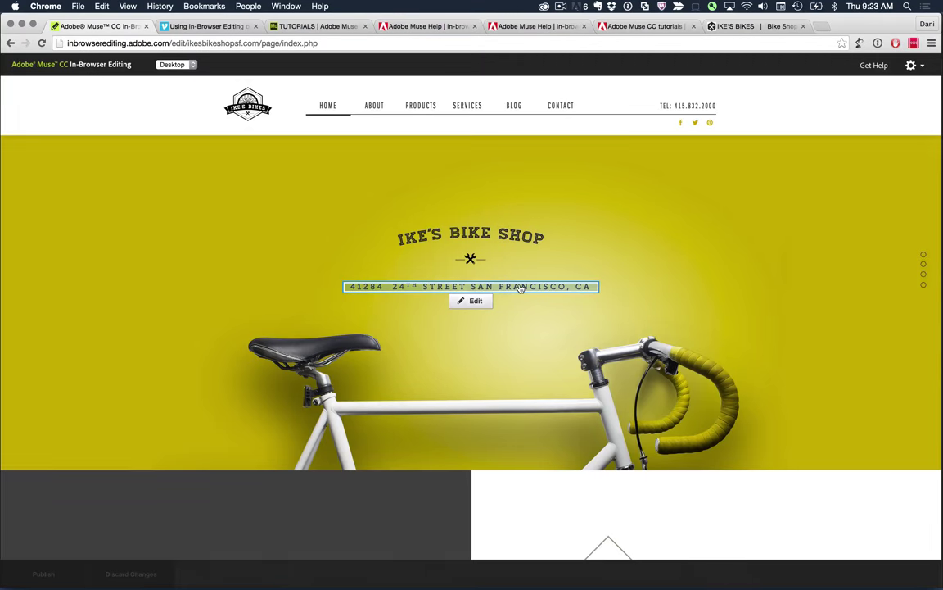
left_click(520, 287)
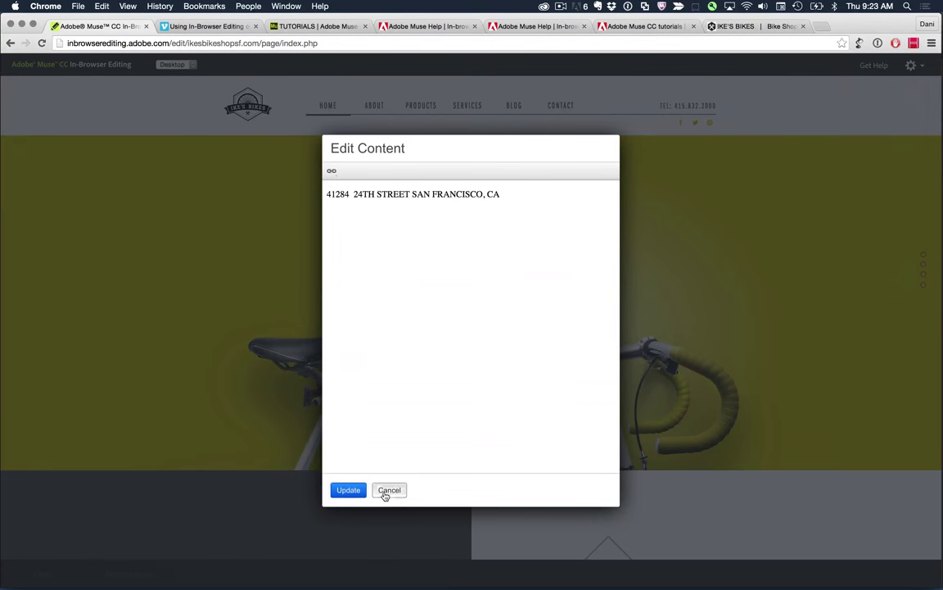
left_click(388, 491)
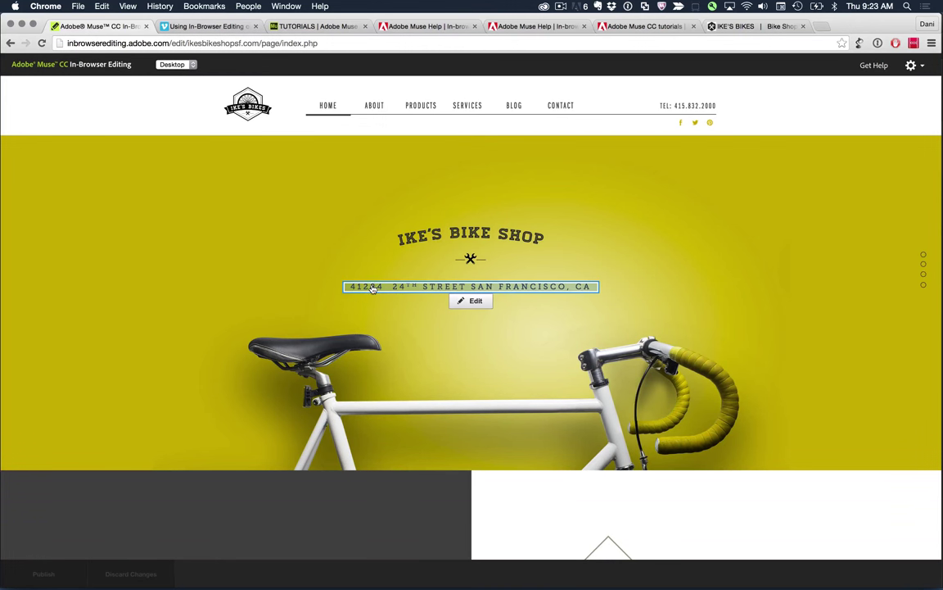
- Examine which home page texts are editable and which link options the BIKES, ABOUT and CAFÉ diamonds offer
mouse_move(401, 289)
scroll(749, 258, "down", 4)
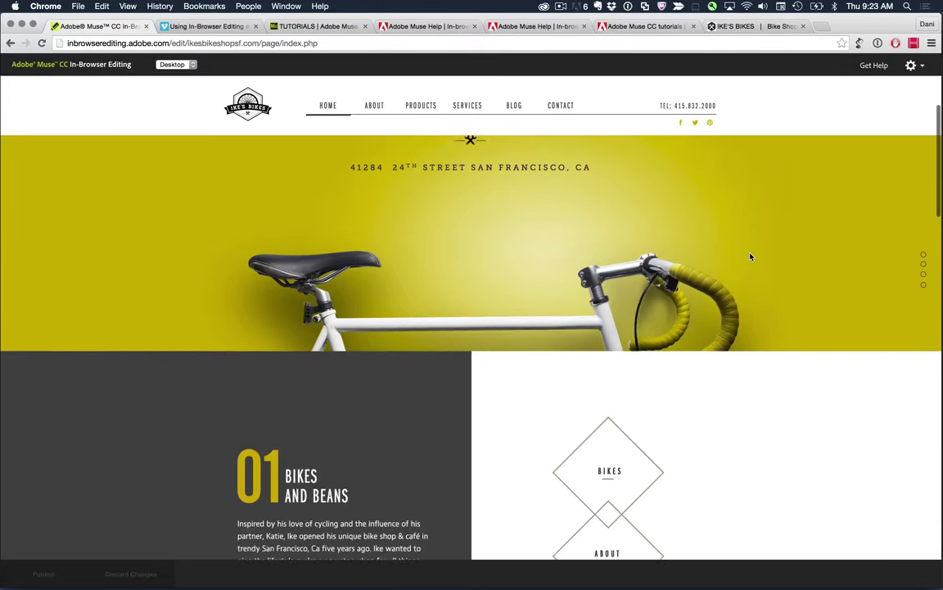
scroll(750, 256, "down", 3)
mouse_move(238, 262)
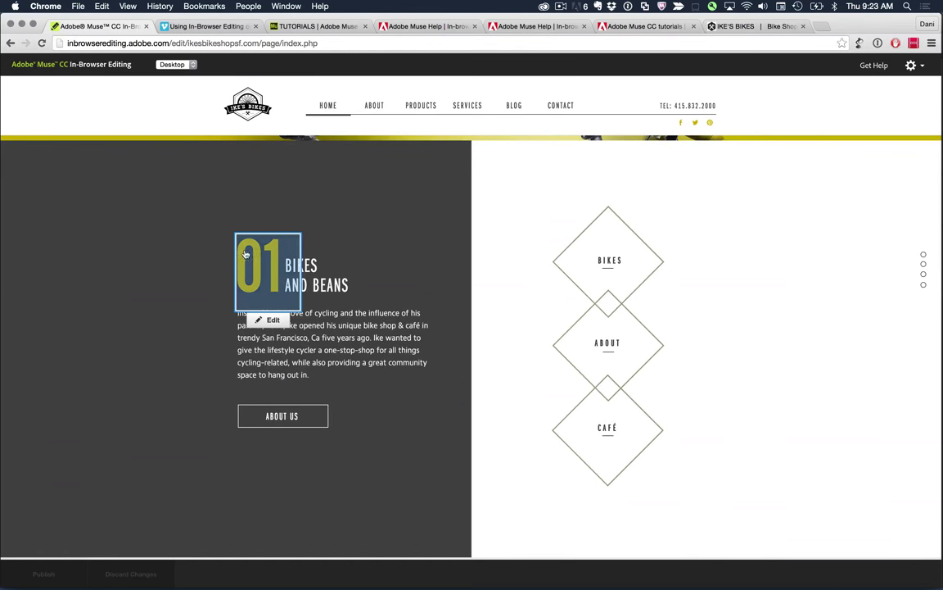
mouse_move(311, 267)
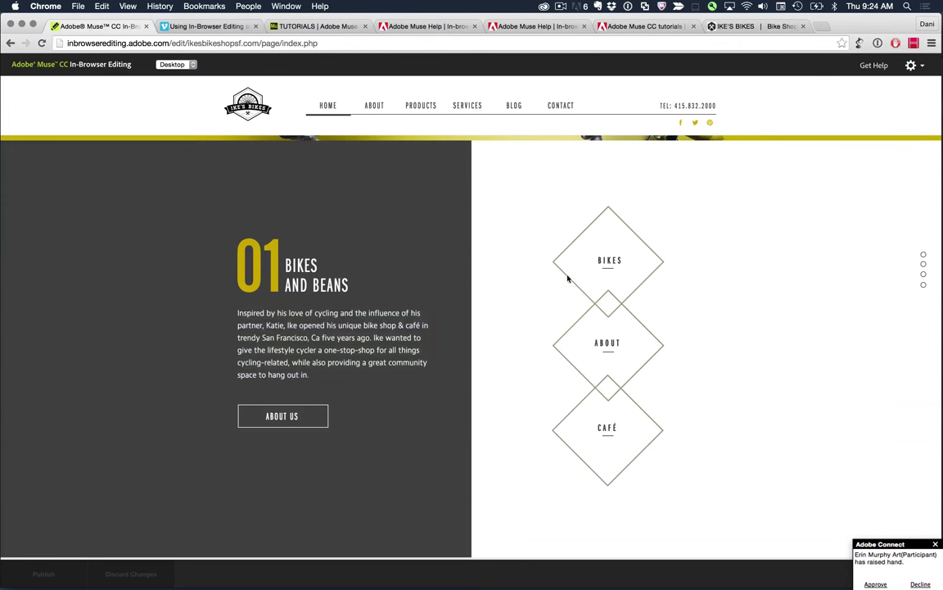
mouse_move(608, 262)
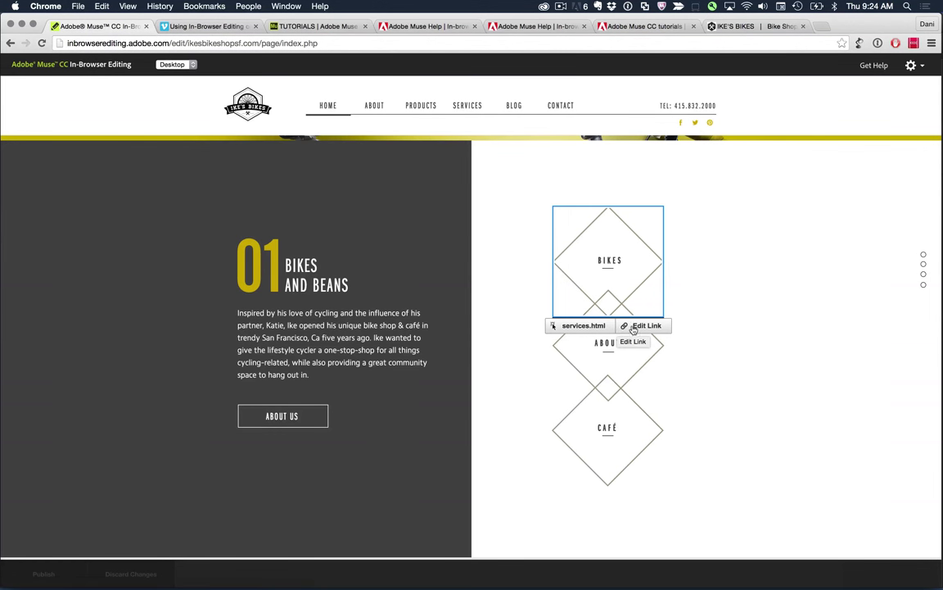
mouse_move(625, 354)
mouse_move(558, 412)
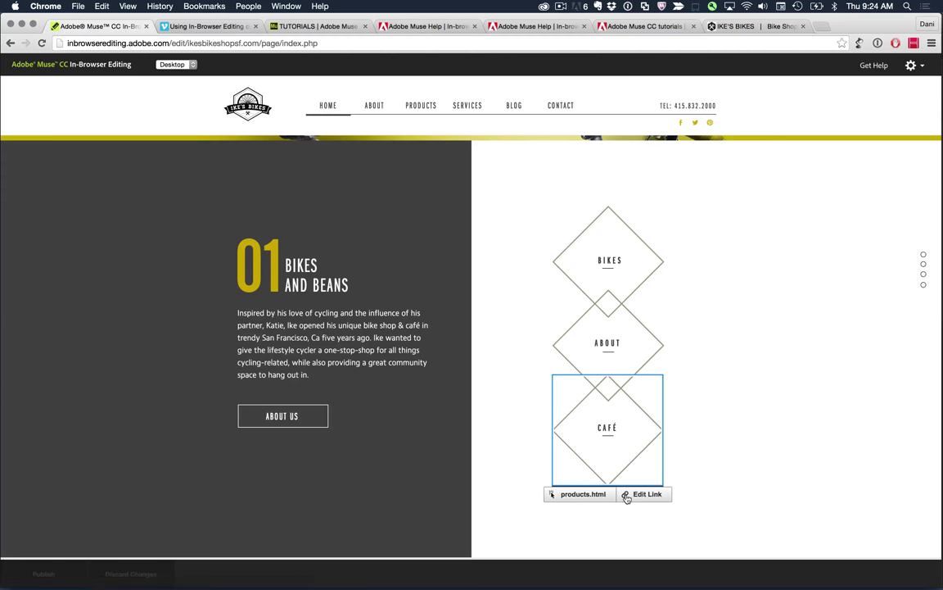
- Reload the live ikesbikeshopsf.com/index.html page and dismiss its mailing list pop-up
key("super+Tab")
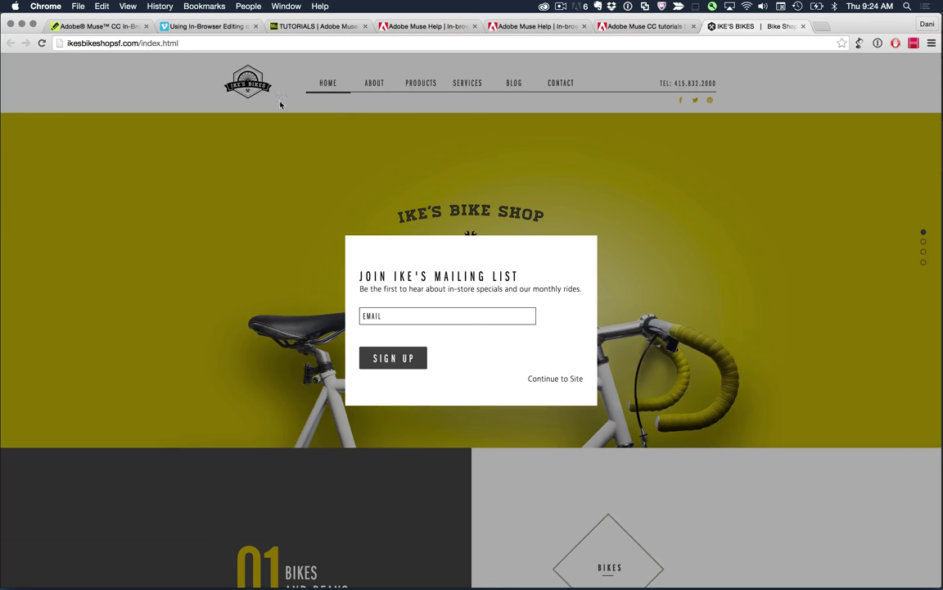
left_click(222, 189)
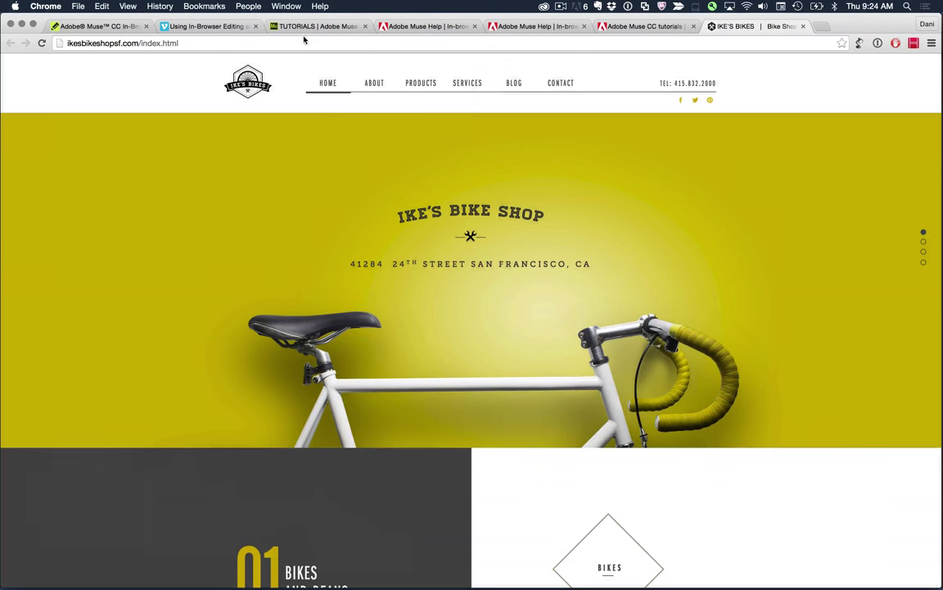
left_click(260, 46)
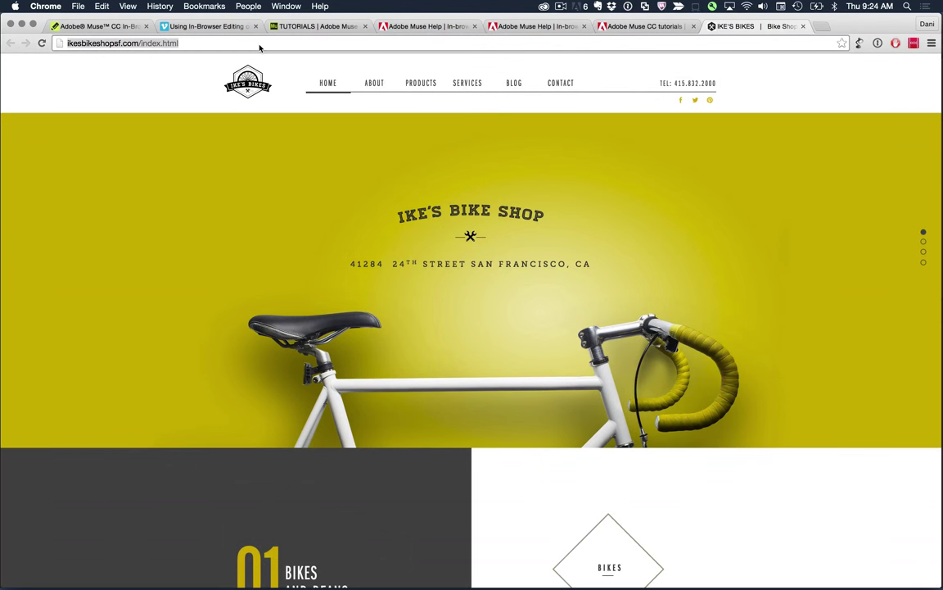
key("Return")
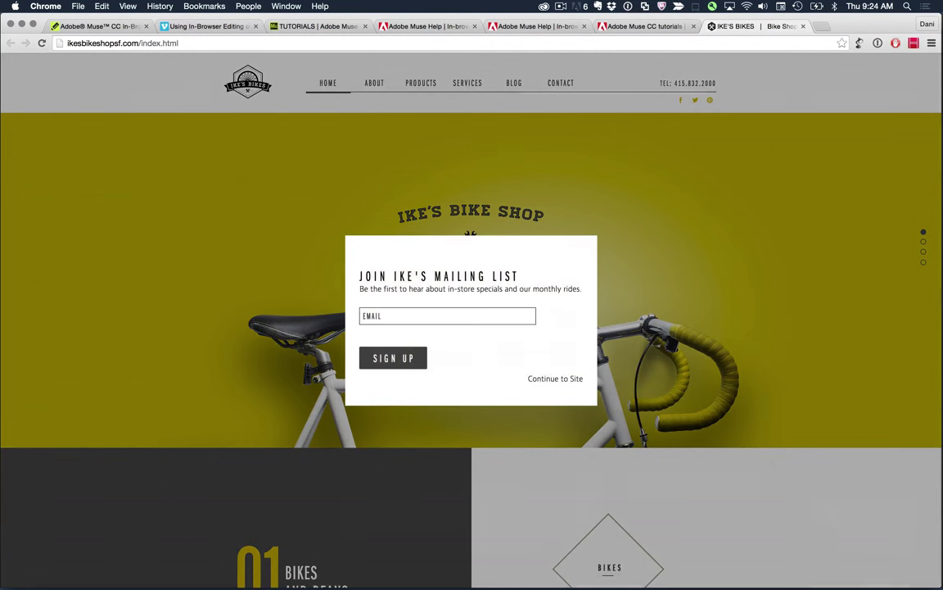
left_click(286, 153)
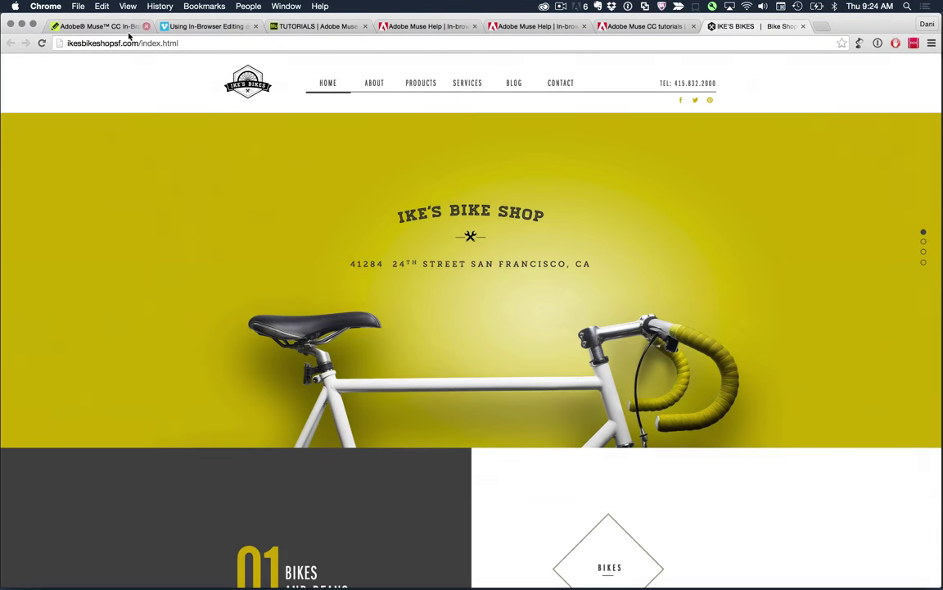
- Return to the in-browser editing session and reload its index.php page
left_click(114, 29)
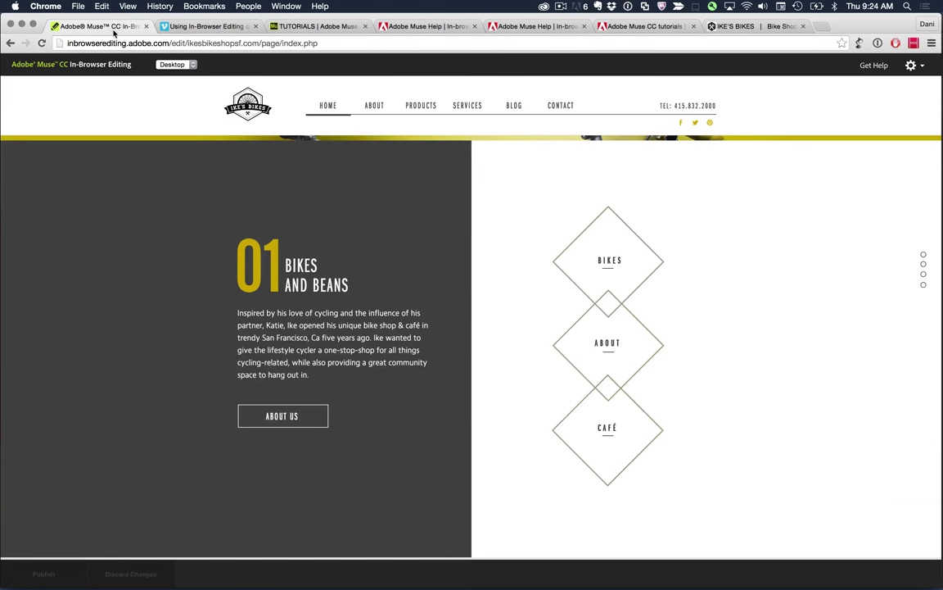
left_click(230, 43)
key("Return")
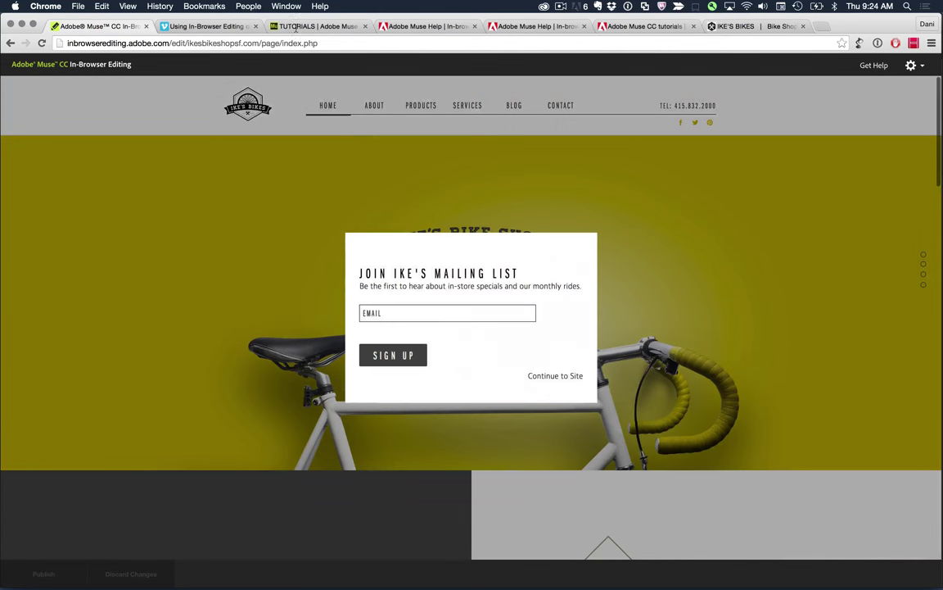
- Try to open the test page in the in-browser editor by changing the address from index.php to test.php
double_click(295, 43)
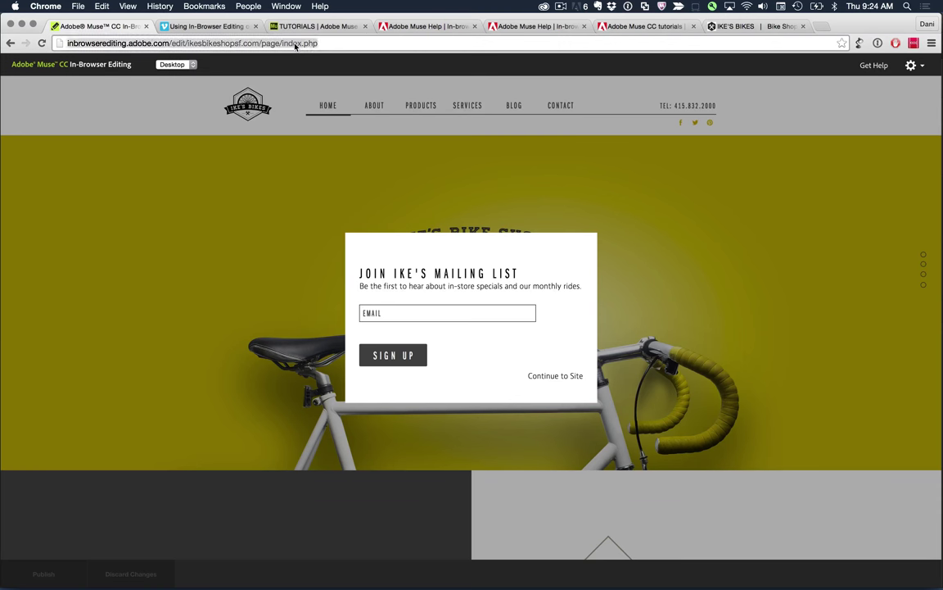
type("test")
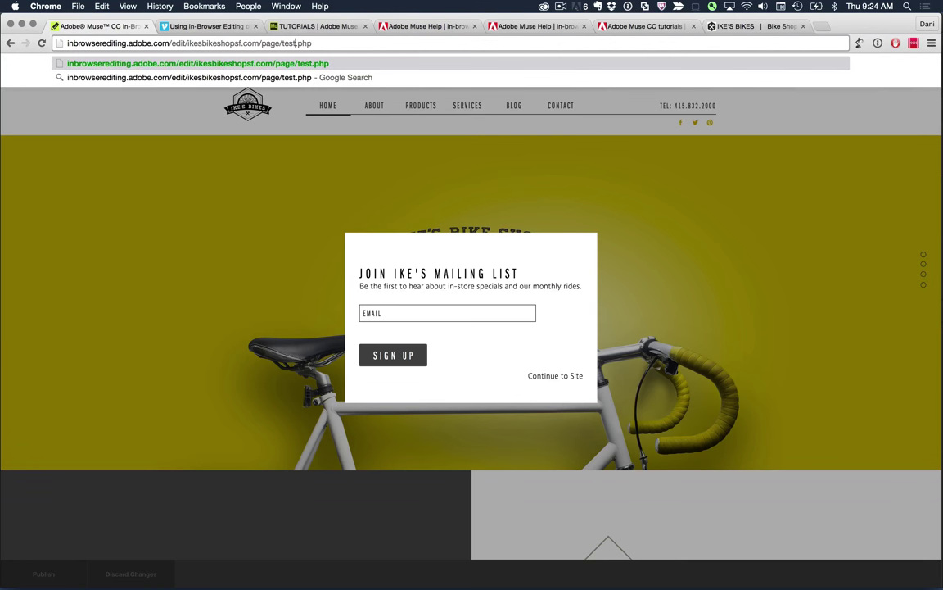
key("Return")
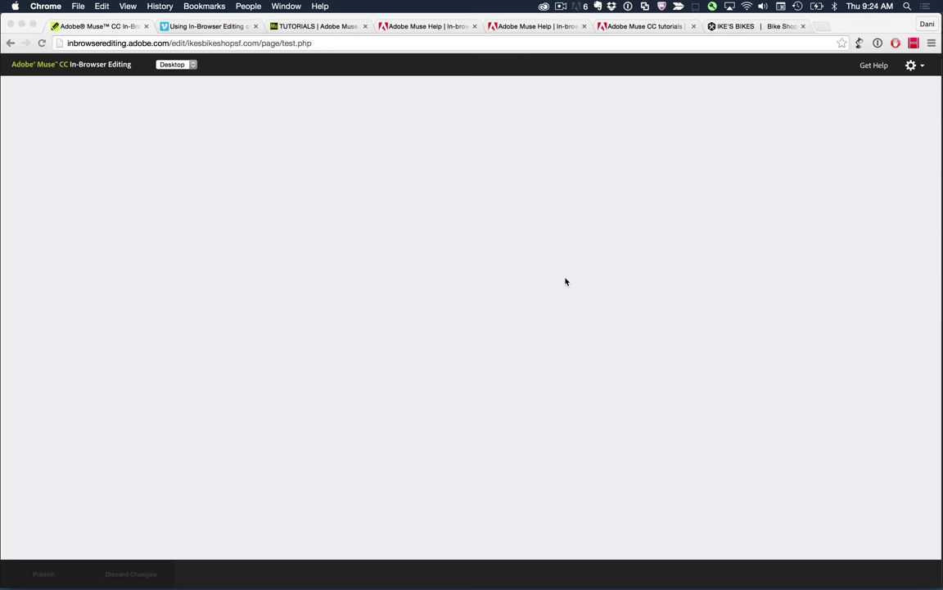
- Open the test page in the in-browser editor by changing the address ending to test.html
double_click(305, 43)
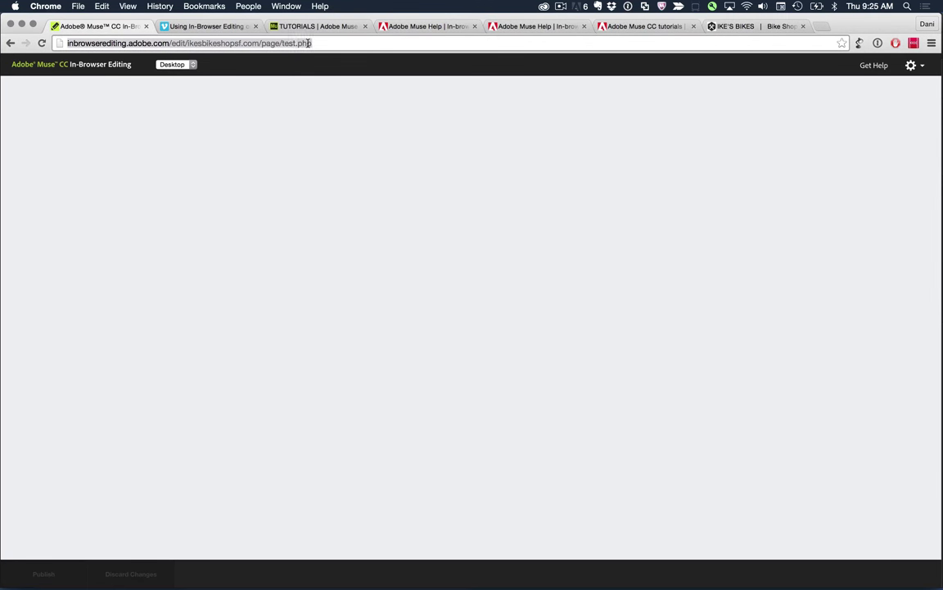
type("html")
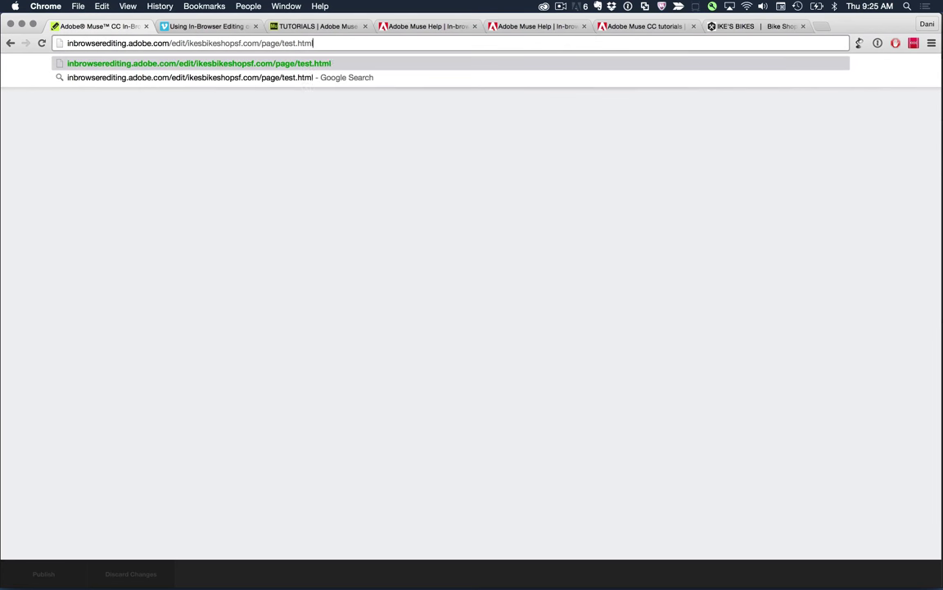
key("Return")
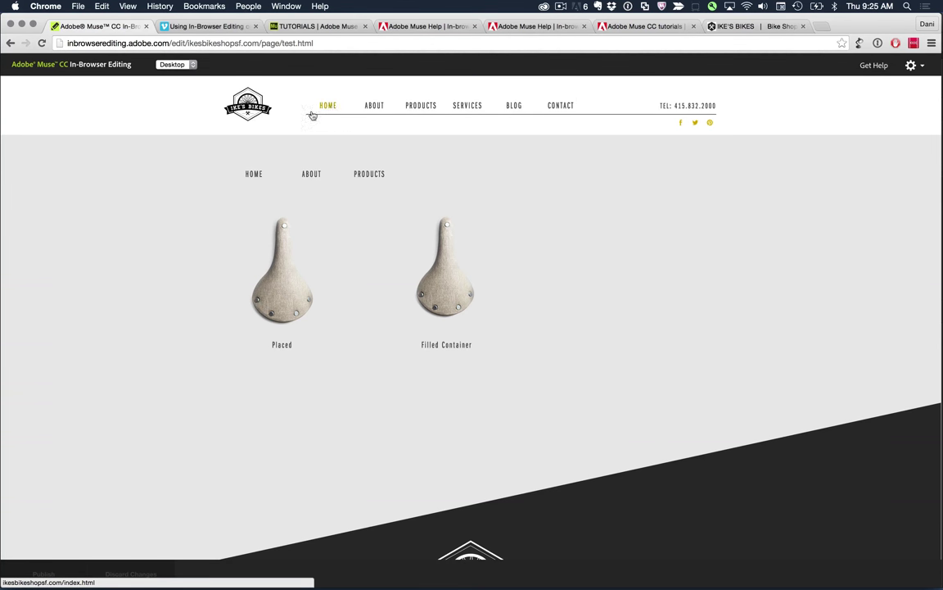
- Examine the editing and link options of the HOME, ABOUT and PRODUCTS items in the test page's manual menu
left_click(252, 177)
left_click(272, 154)
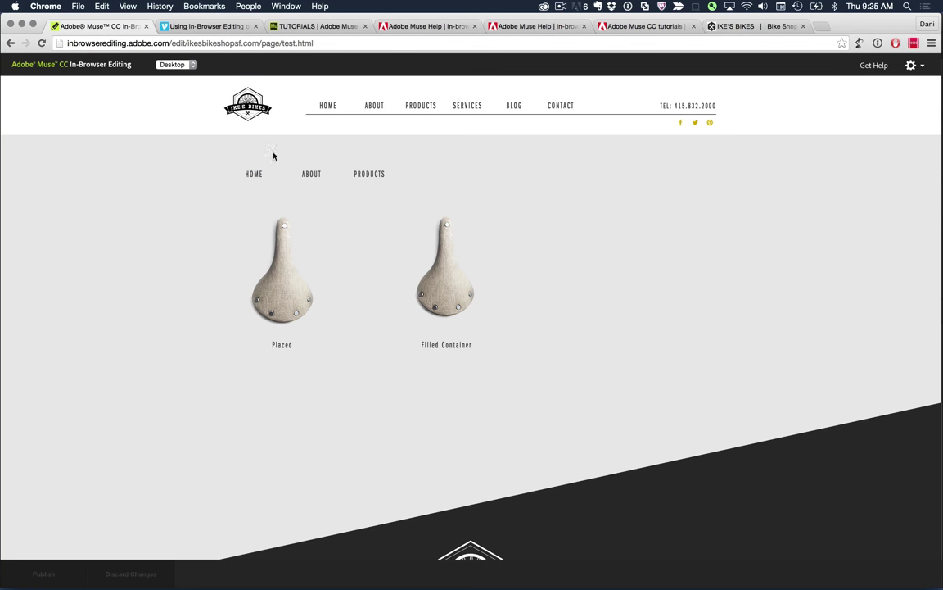
left_click(307, 175)
left_click(366, 177)
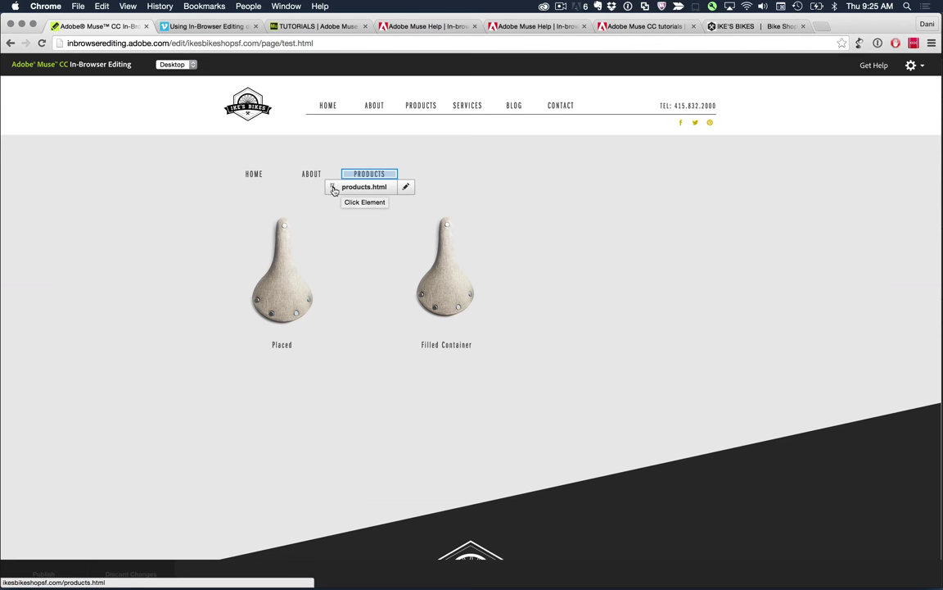
- Change the PRODUCTS label in the lower page menu to OUR STUFF and update the content
left_click(405, 187)
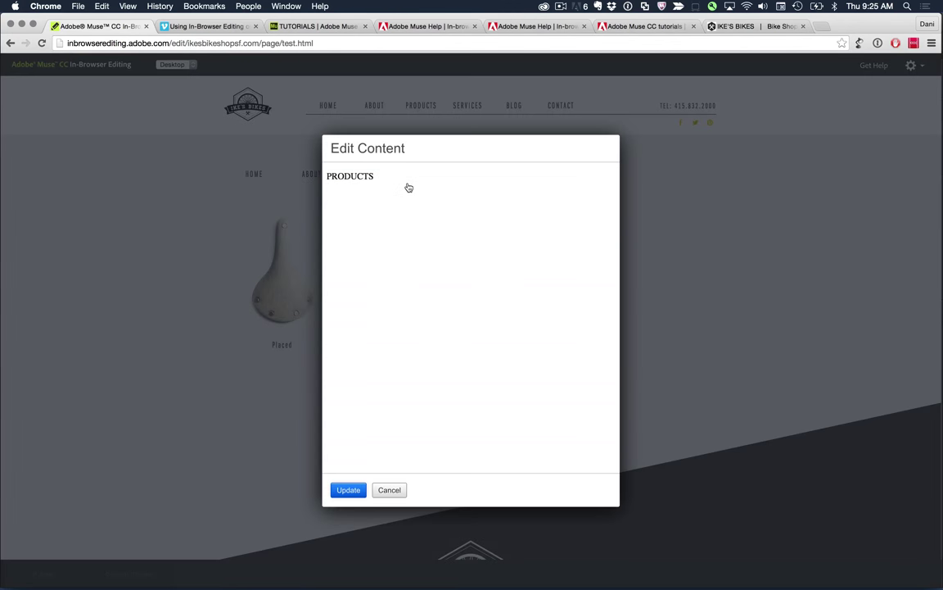
left_click_drag(373, 177, 327, 177)
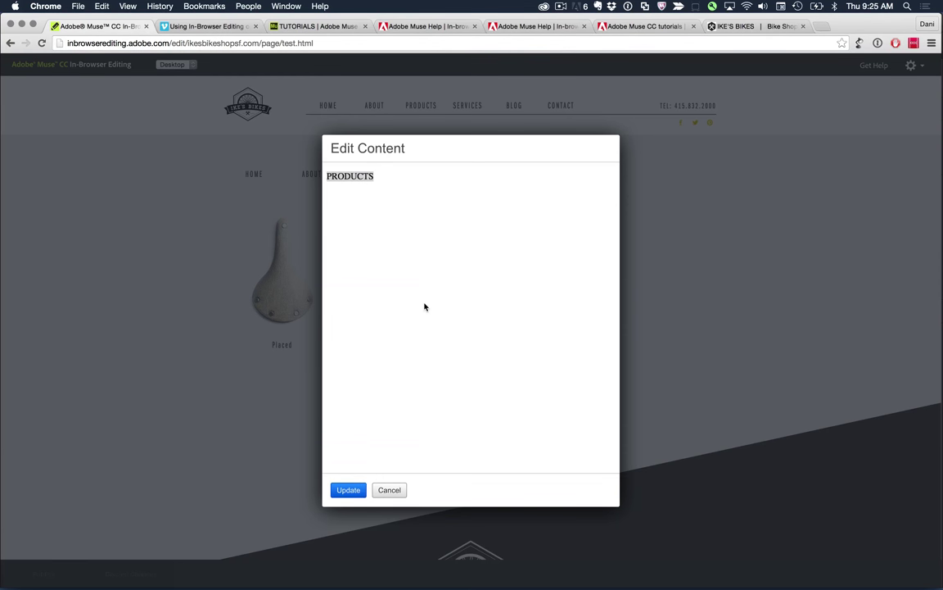
type("OUR STUFF")
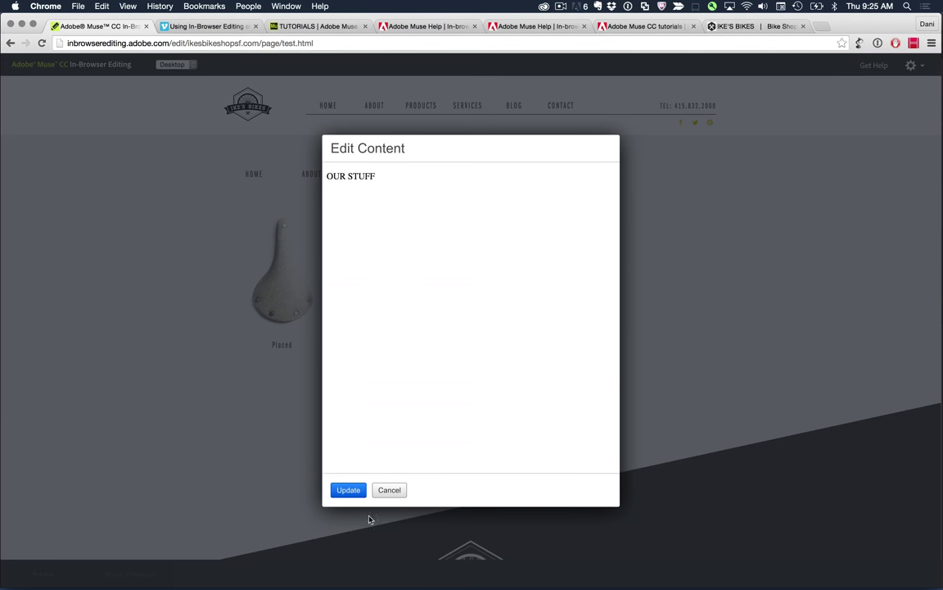
left_click(350, 490)
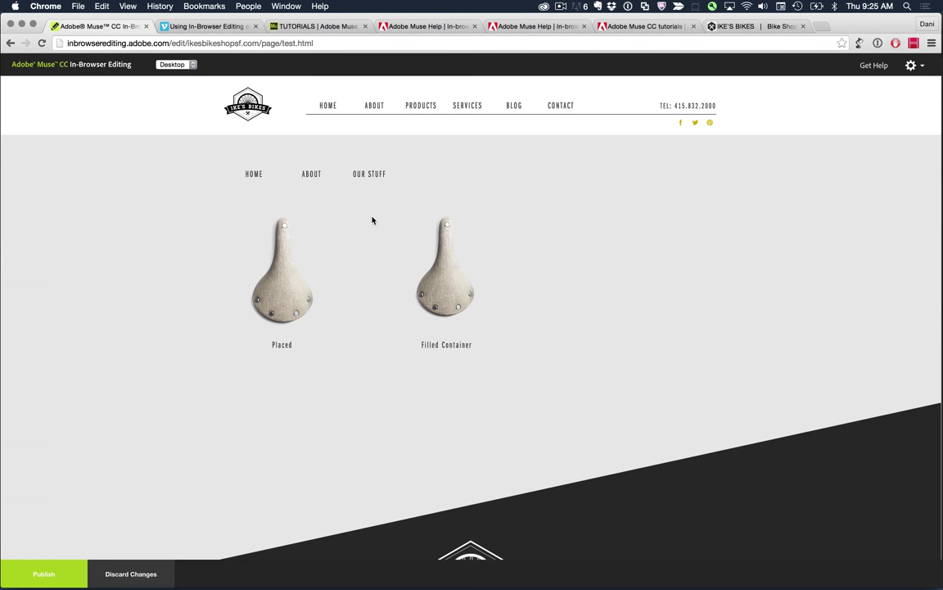
- Examine the page choices available for the OUR STUFF item's link, leaving the link unchanged
left_click(311, 173)
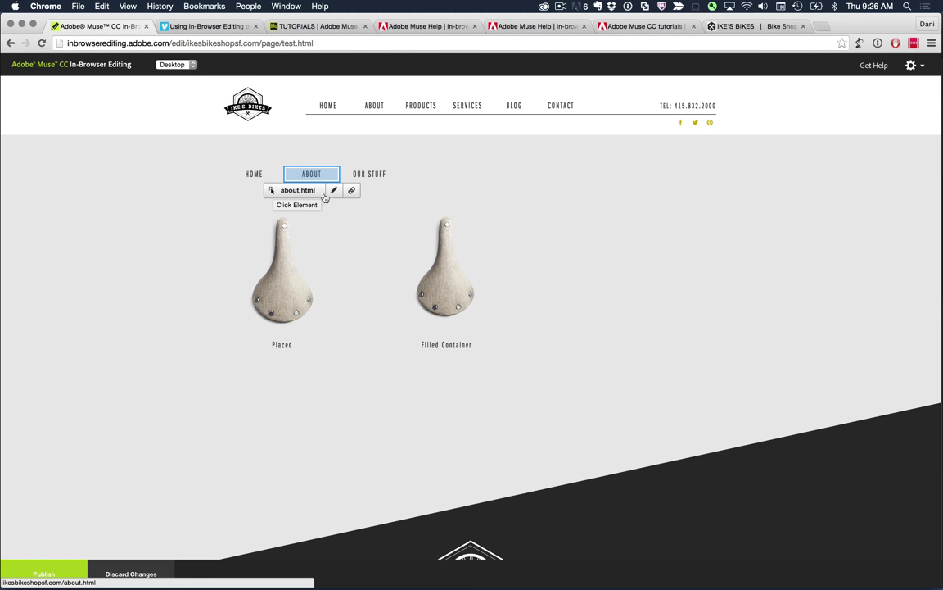
left_click(366, 175)
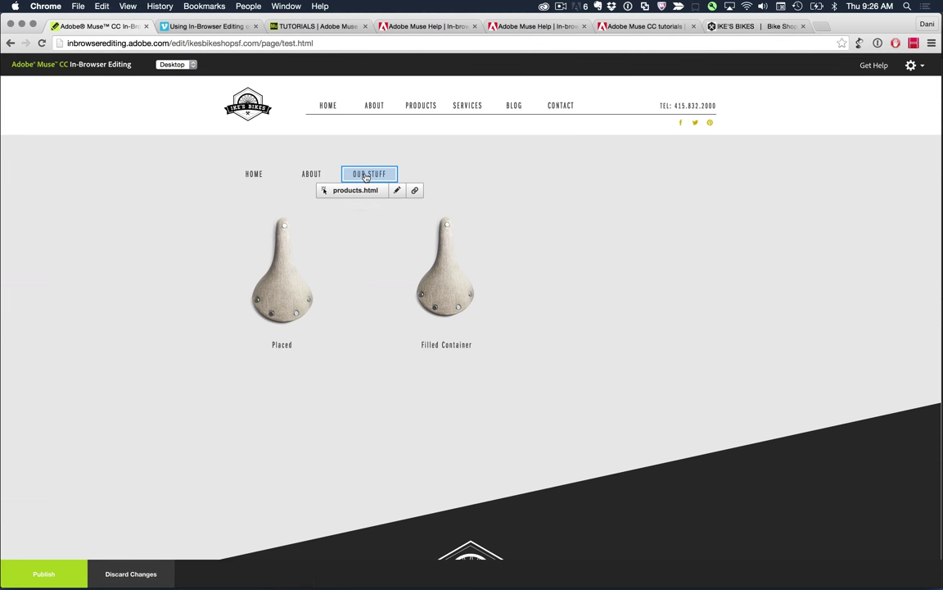
left_click(416, 191)
left_click(448, 231)
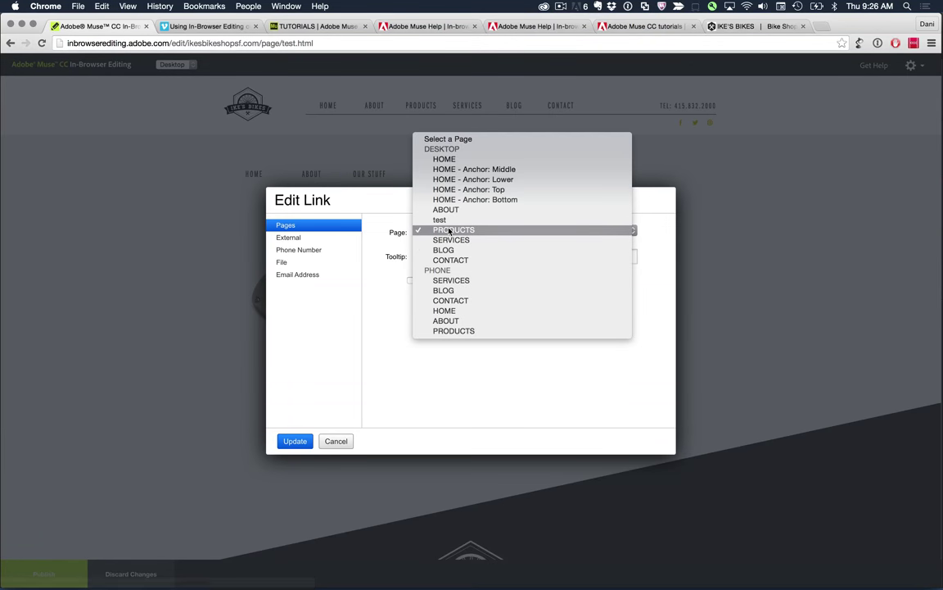
left_click(335, 137)
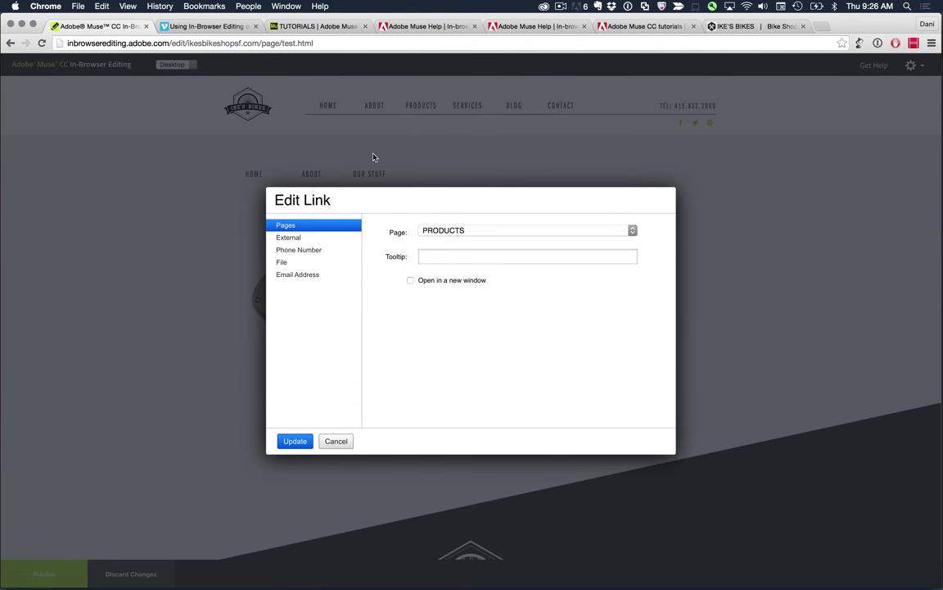
left_click(336, 441)
- Compare the ABOUT and OUR STUFF editing options and review the page, external and email address link types for OUR STUFF
left_click(311, 176)
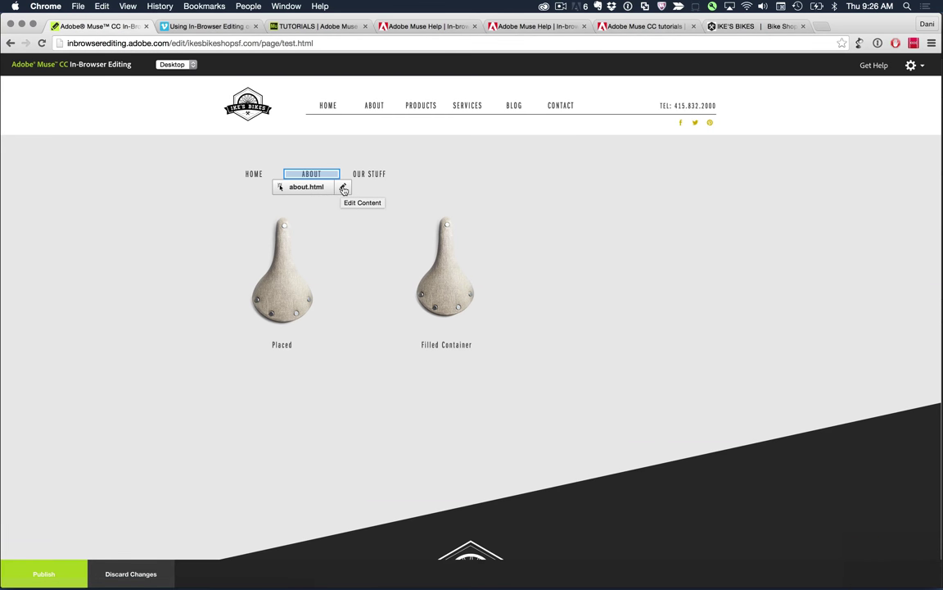
left_click(354, 221)
left_click(369, 176)
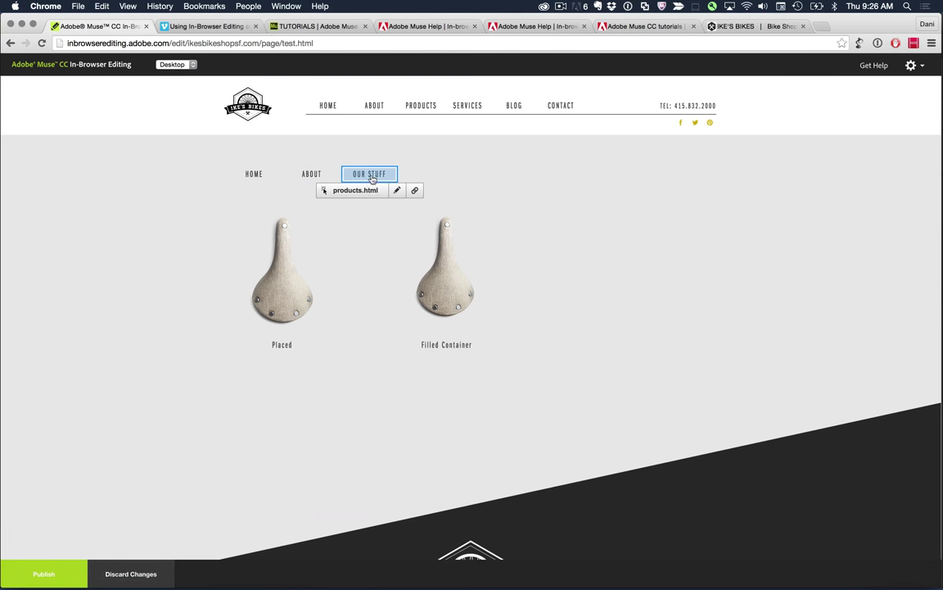
left_click(416, 191)
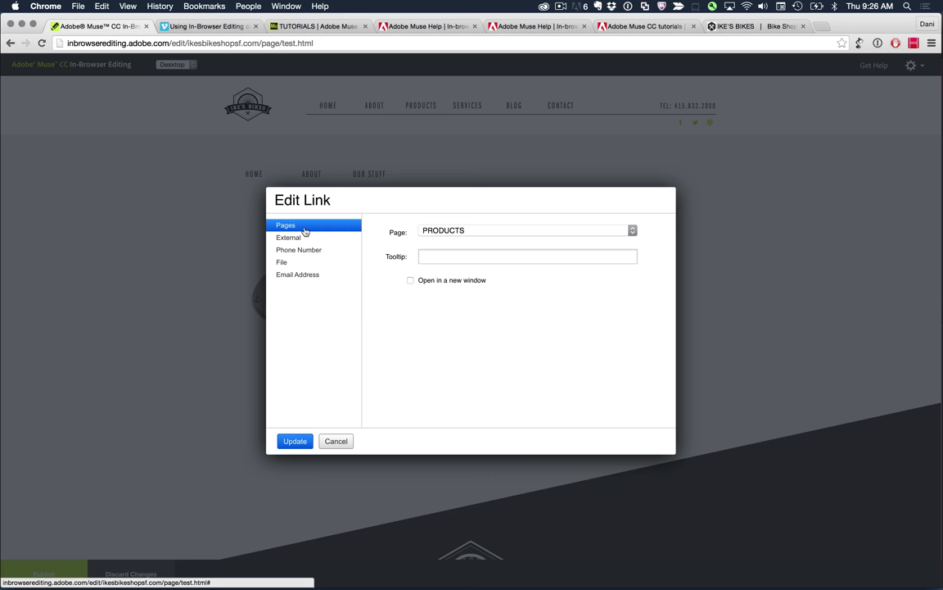
left_click(431, 230)
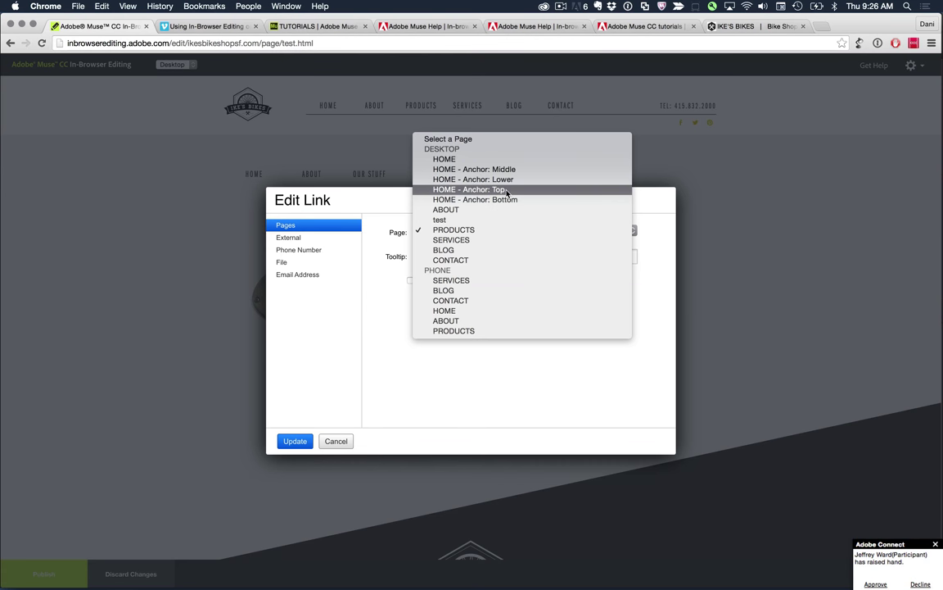
left_click(398, 200)
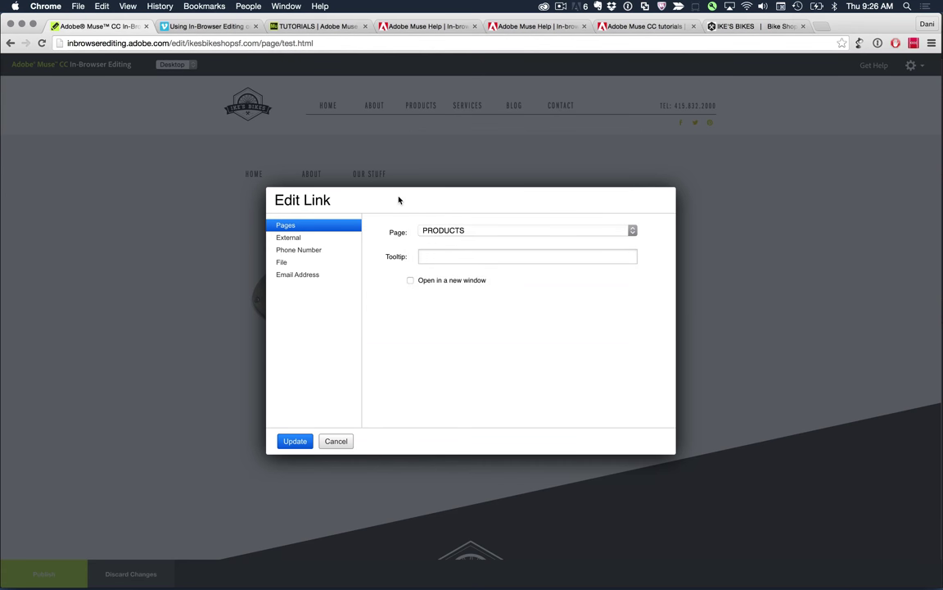
left_click(320, 239)
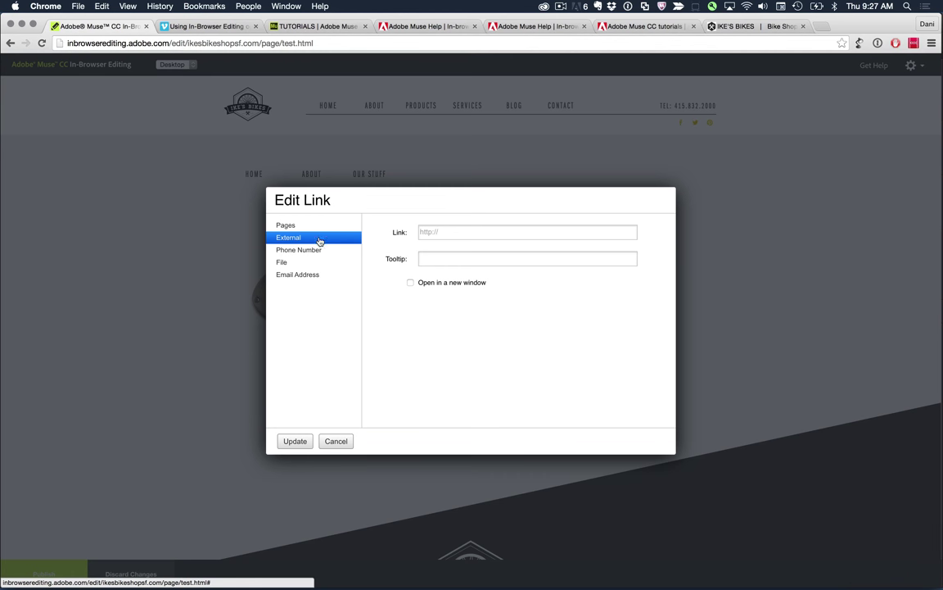
left_click(307, 276)
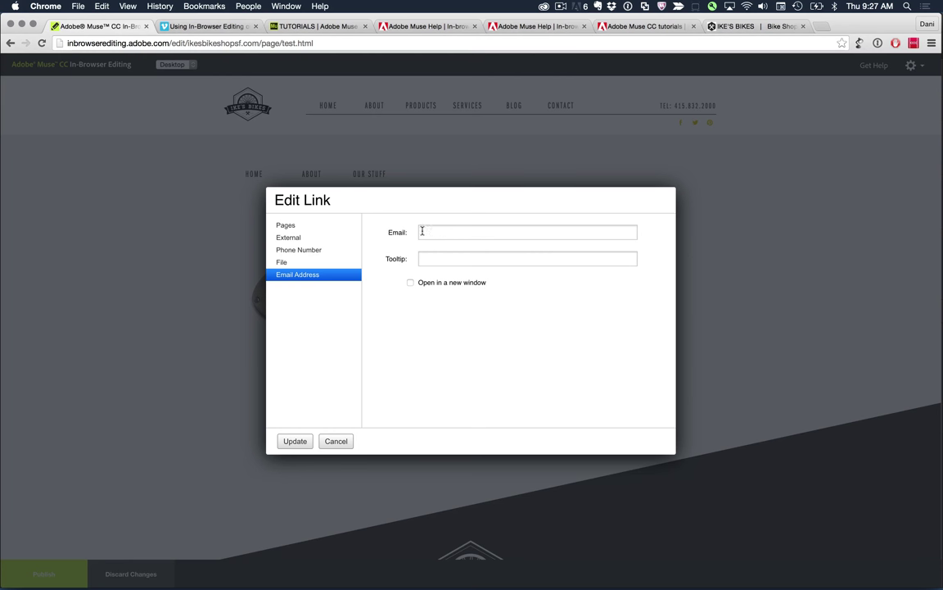
left_click(322, 240)
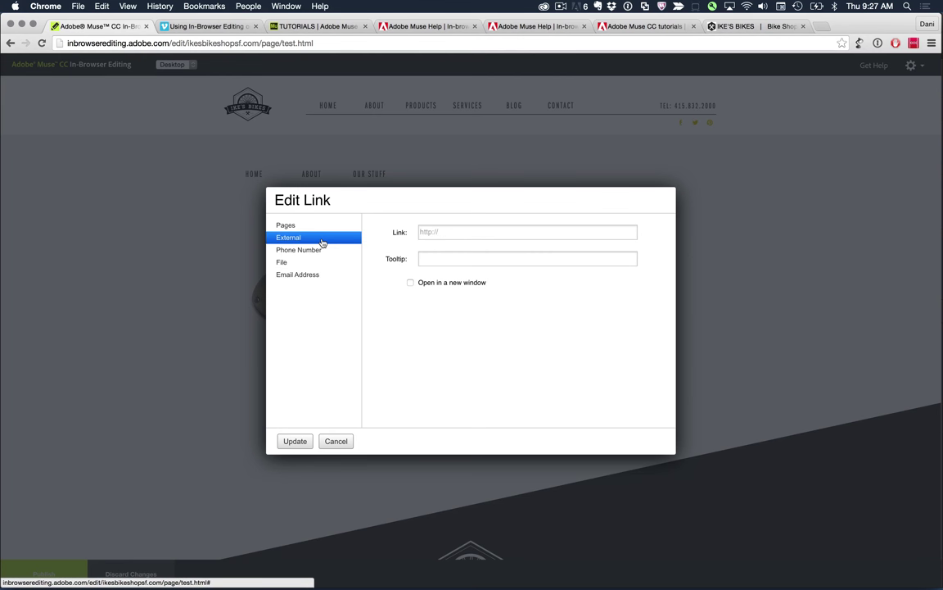
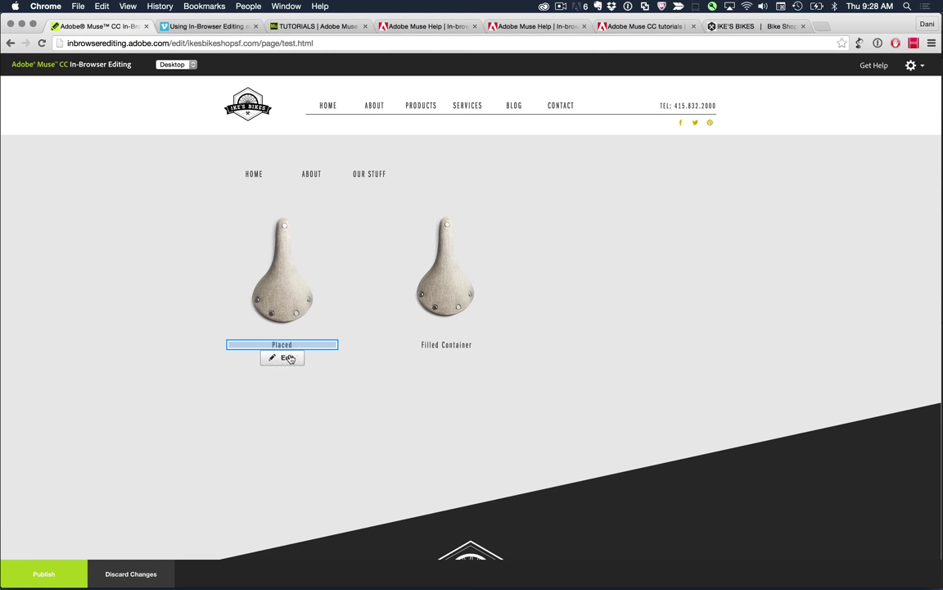
- Replace the Placed caption under the first saddle image with the text Today's Special
left_click(286, 359)
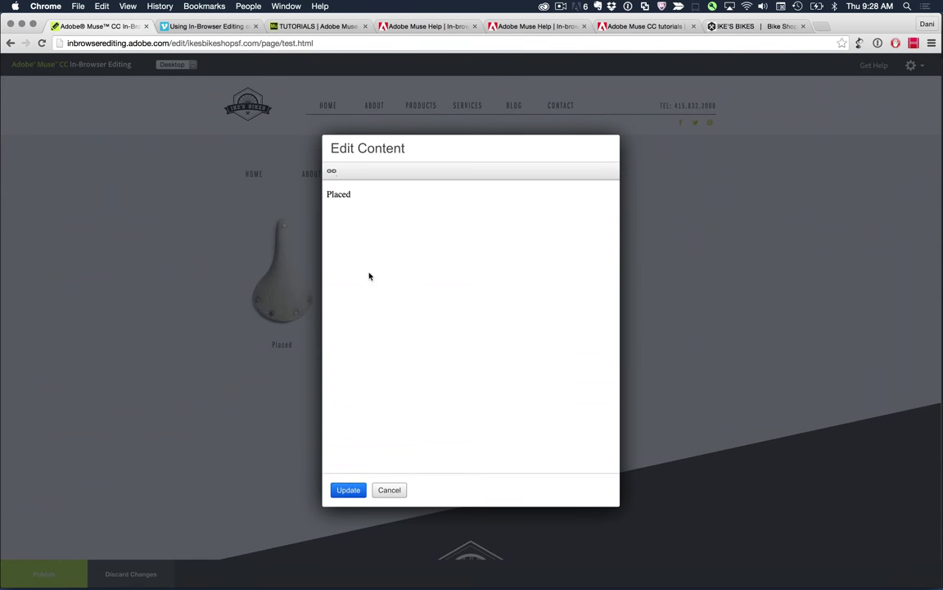
double_click(342, 193)
type("Today's Special")
- Insert a link of type File in the caption text and browse the Desktop folder for a file to upload
left_click(333, 172)
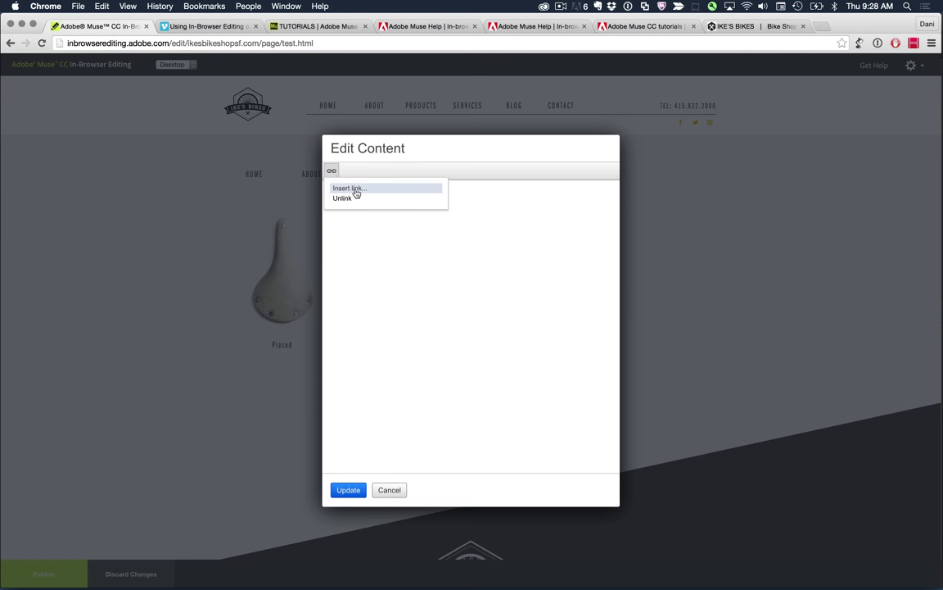
left_click(352, 189)
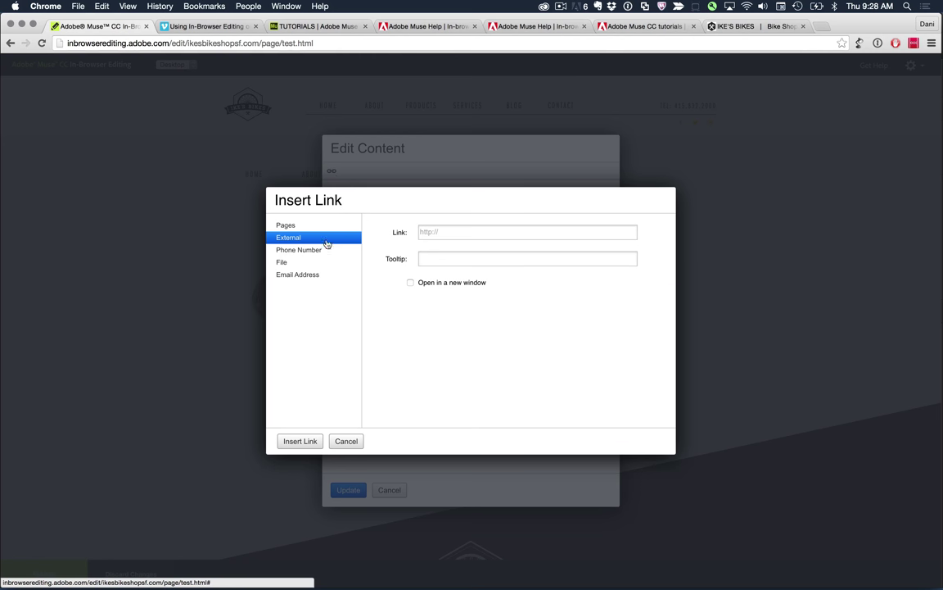
left_click(296, 263)
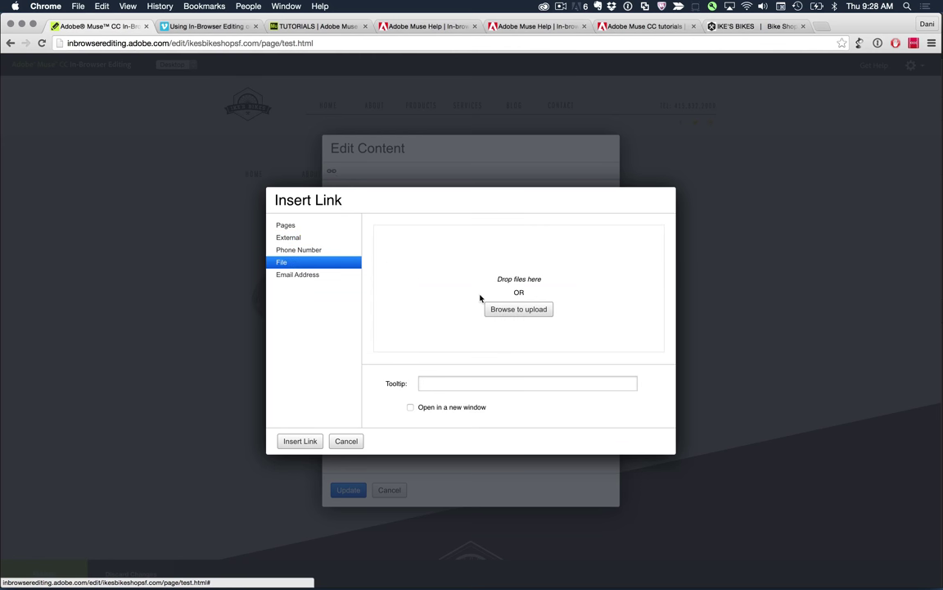
left_click(516, 310)
key("super+shift+d")
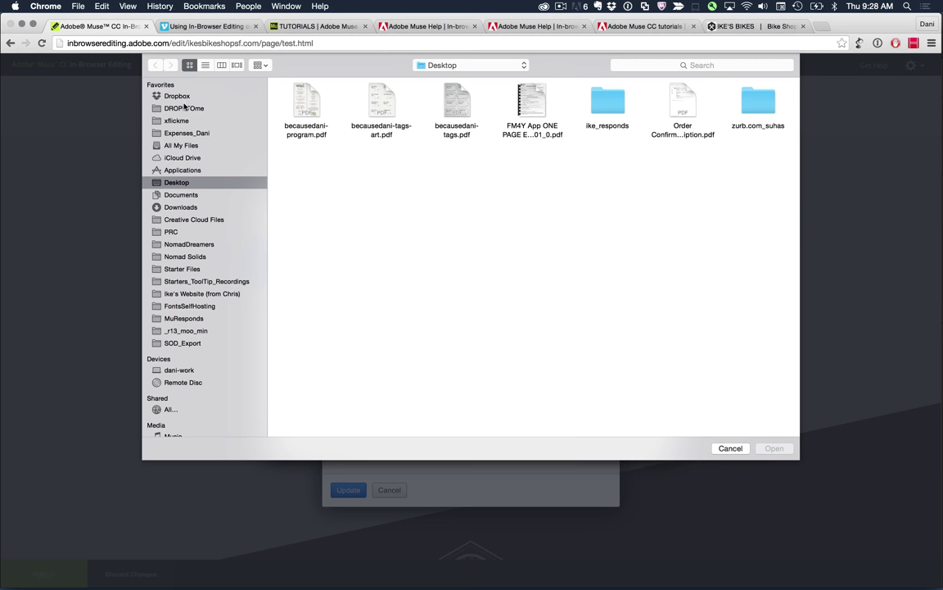
- Search for .pdf files in the Ike's Website folder and across This Mac
left_click(186, 293)
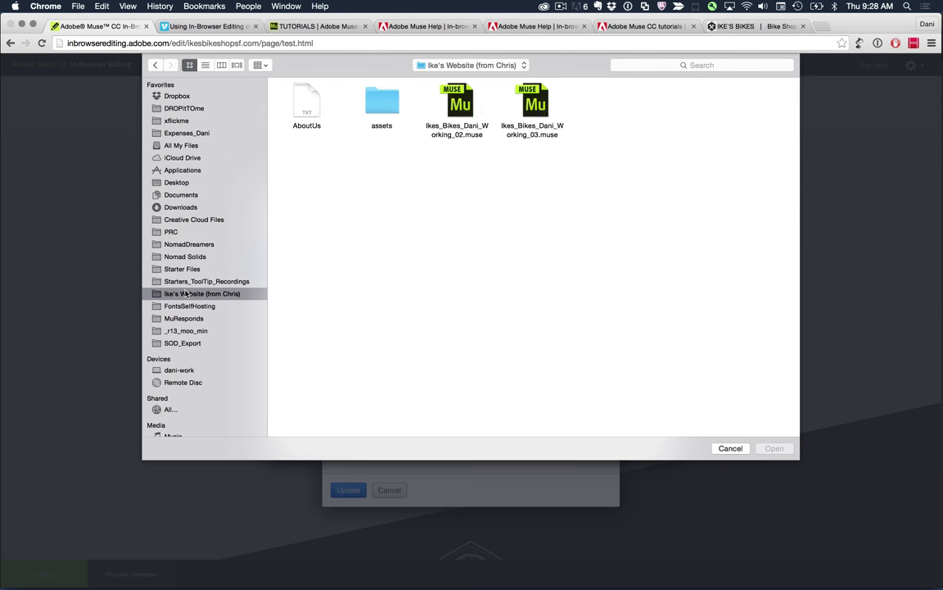
left_click(639, 63)
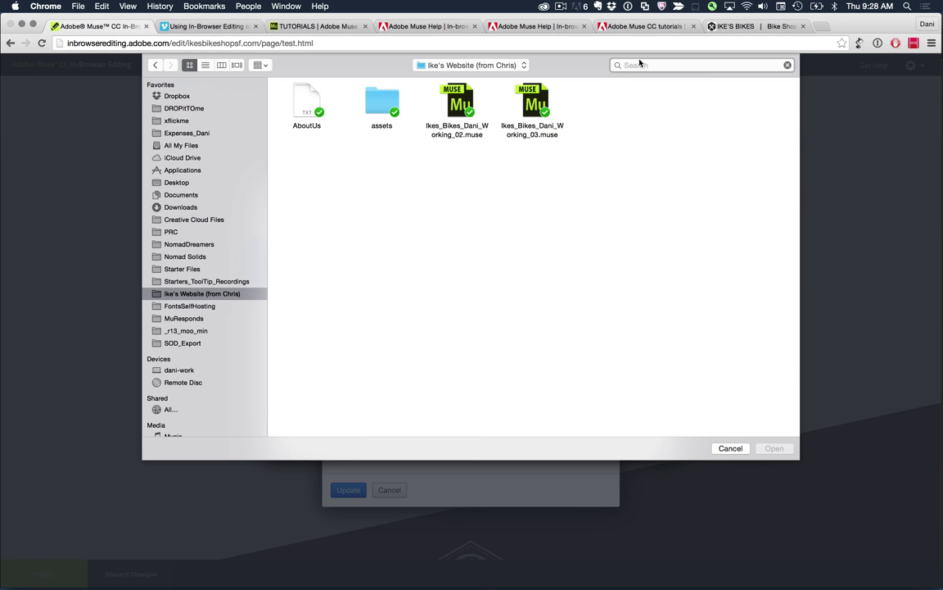
type(".pdf")
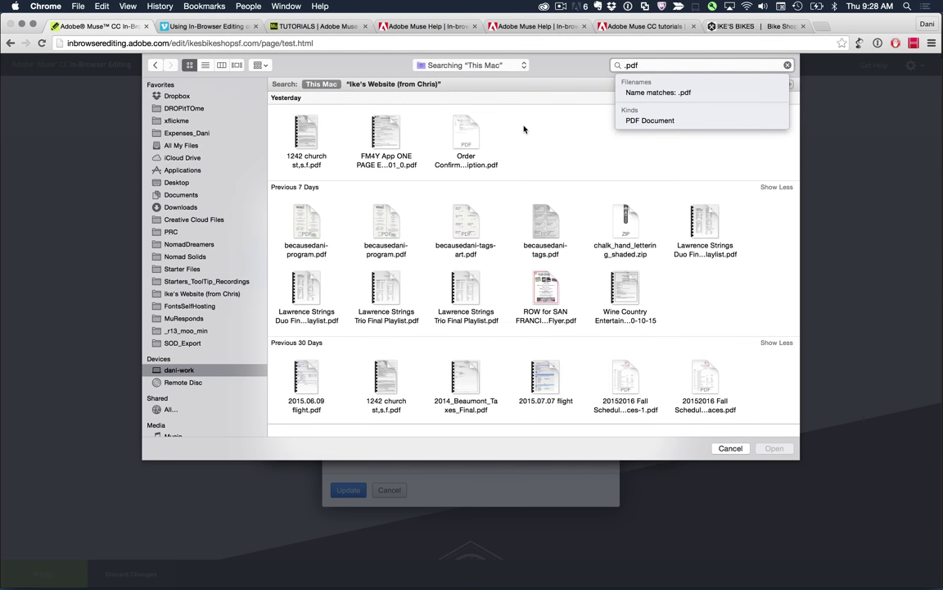
left_click(358, 84)
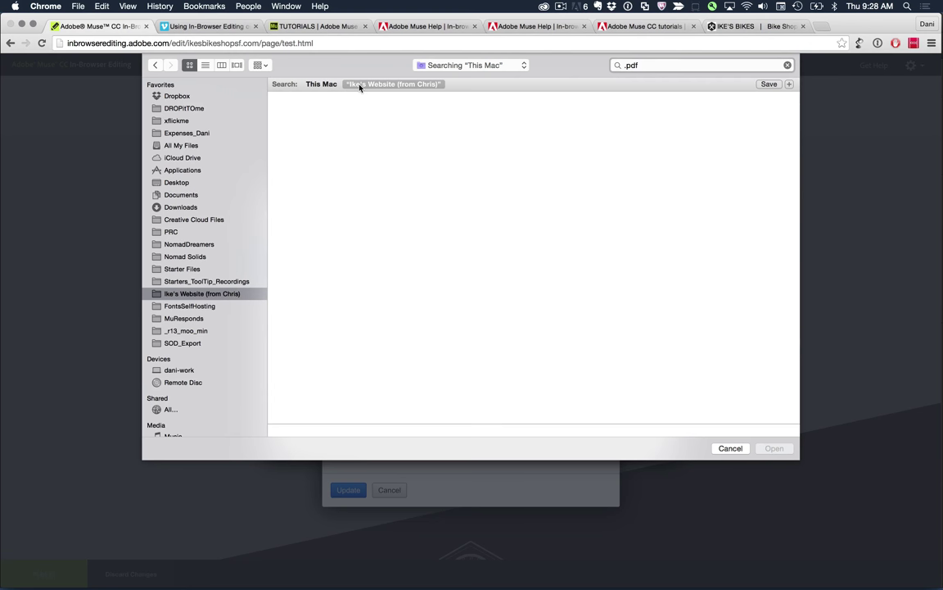
left_click(321, 84)
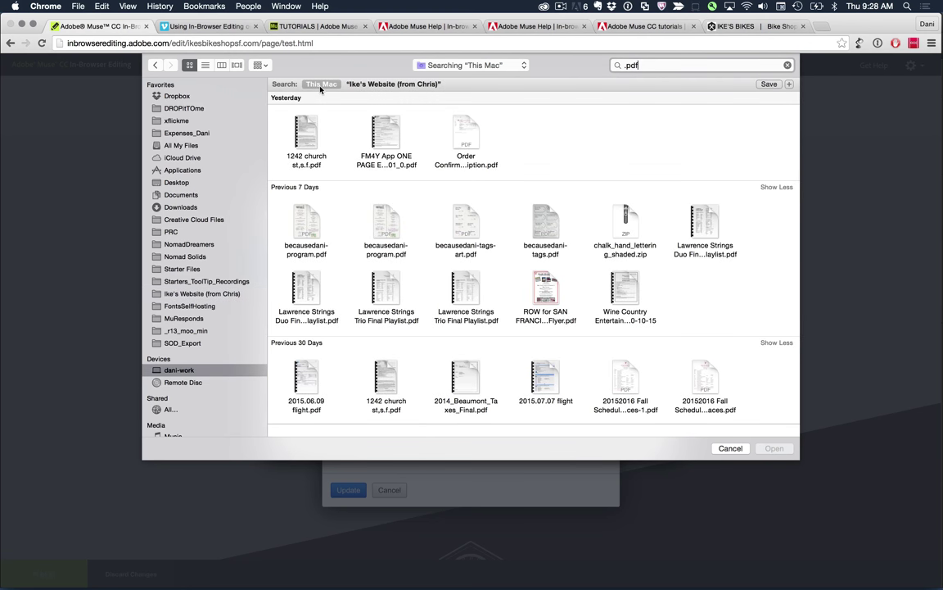
- Preview the order confirmation PDF and choose it as the file for the link
mouse_move(306, 130)
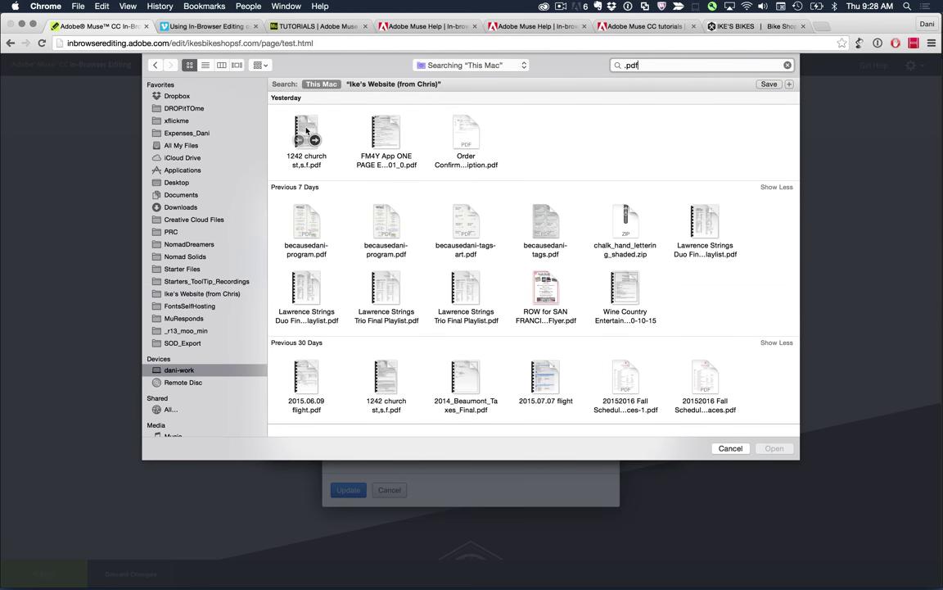
left_click(425, 106)
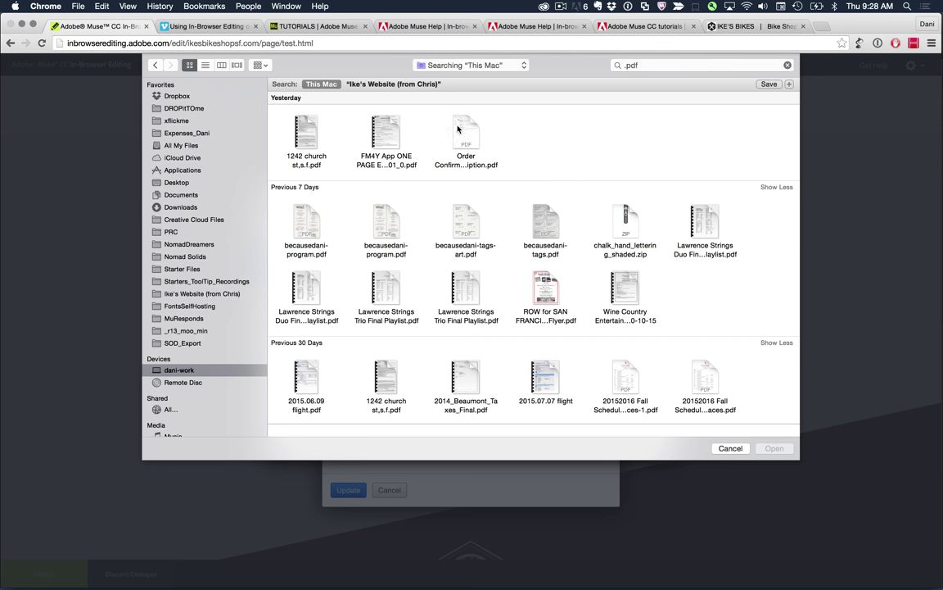
left_click(458, 128)
key("space")
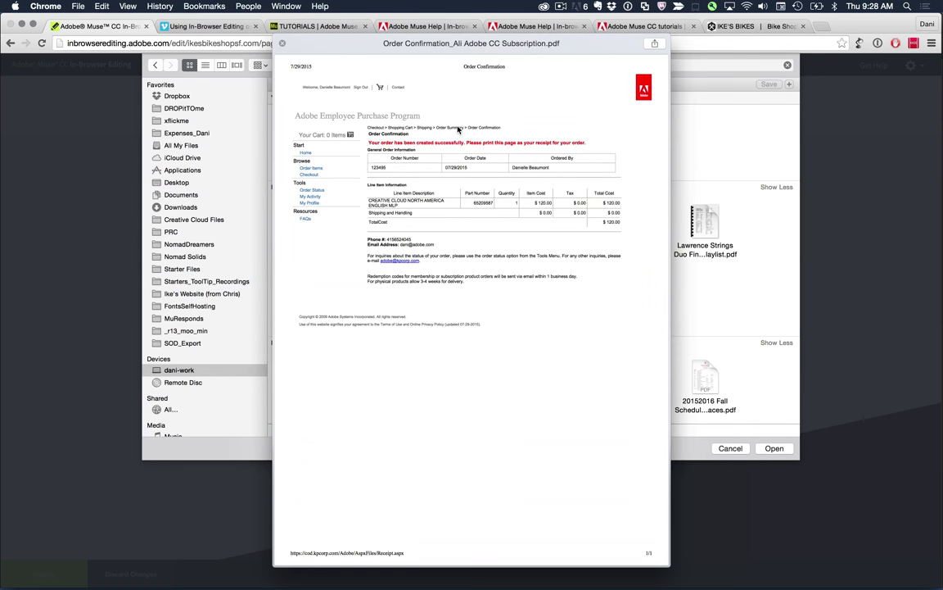
key("space")
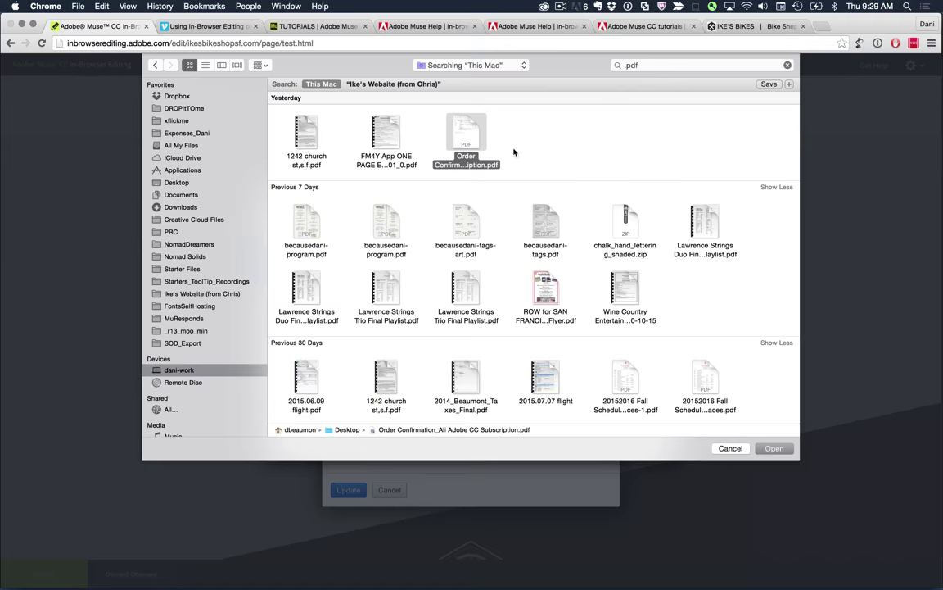
left_click(773, 448)
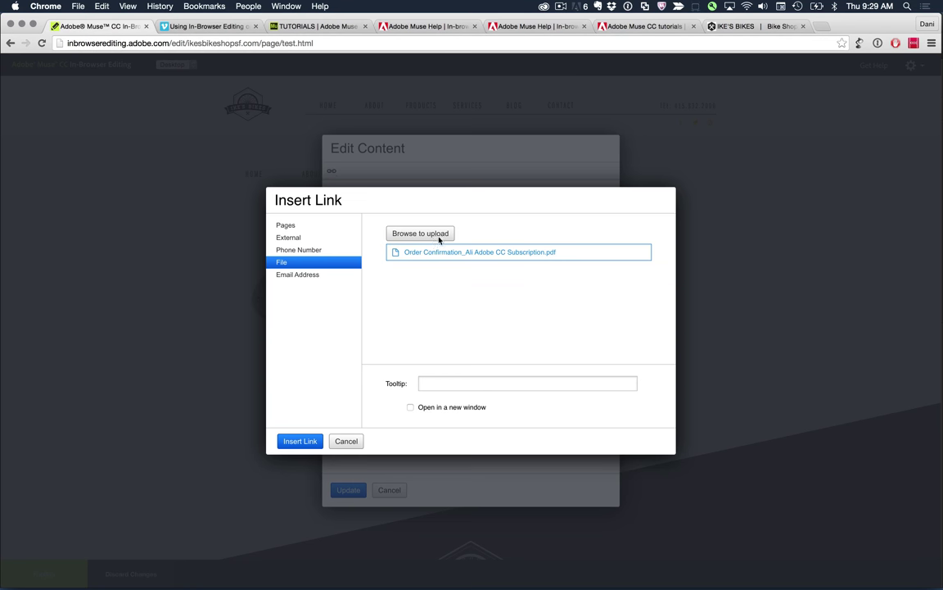
- Browse for another file to upload for the link and search This Mac for .pdf files
left_click(428, 235)
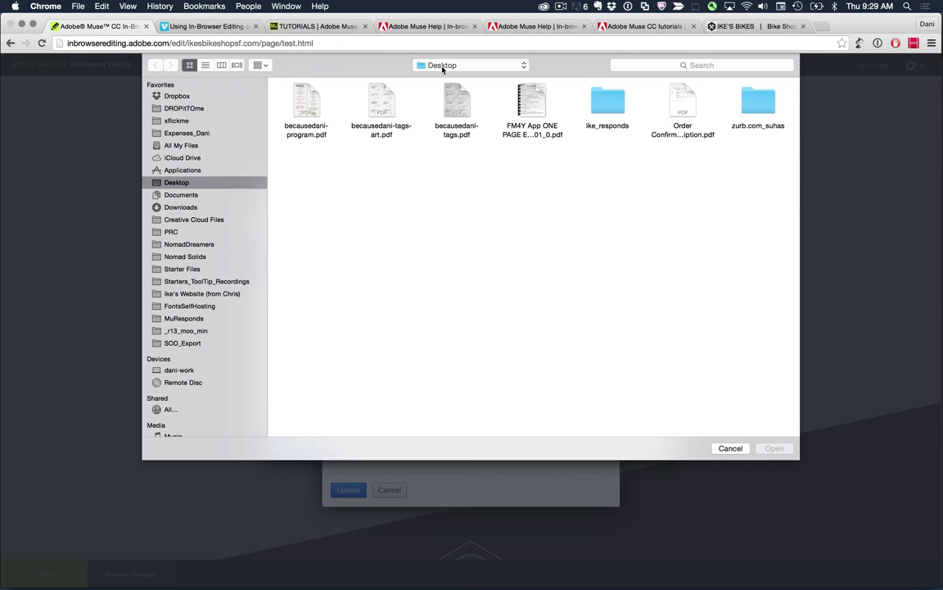
left_click(658, 66)
type(".pdf")
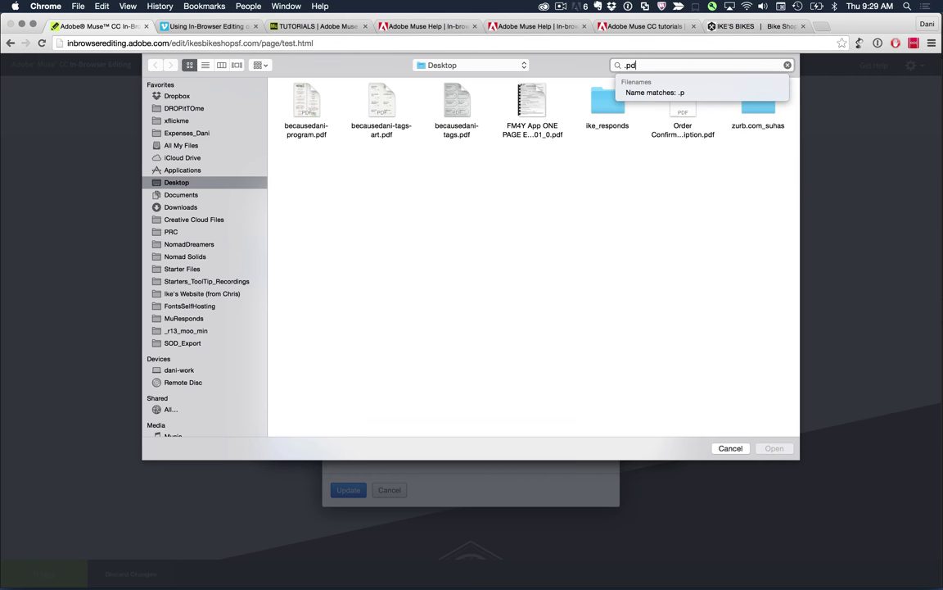
left_click(323, 85)
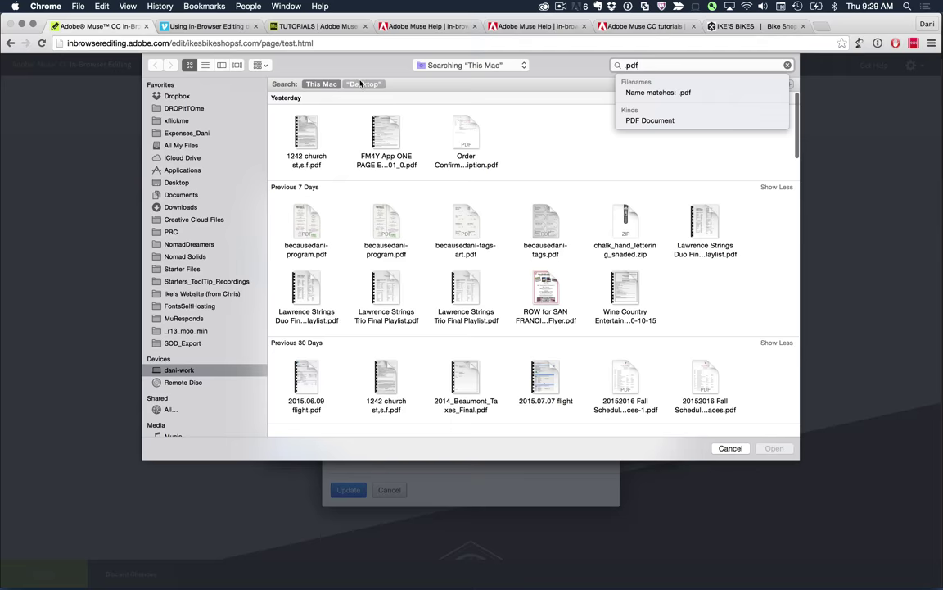
left_click(321, 84)
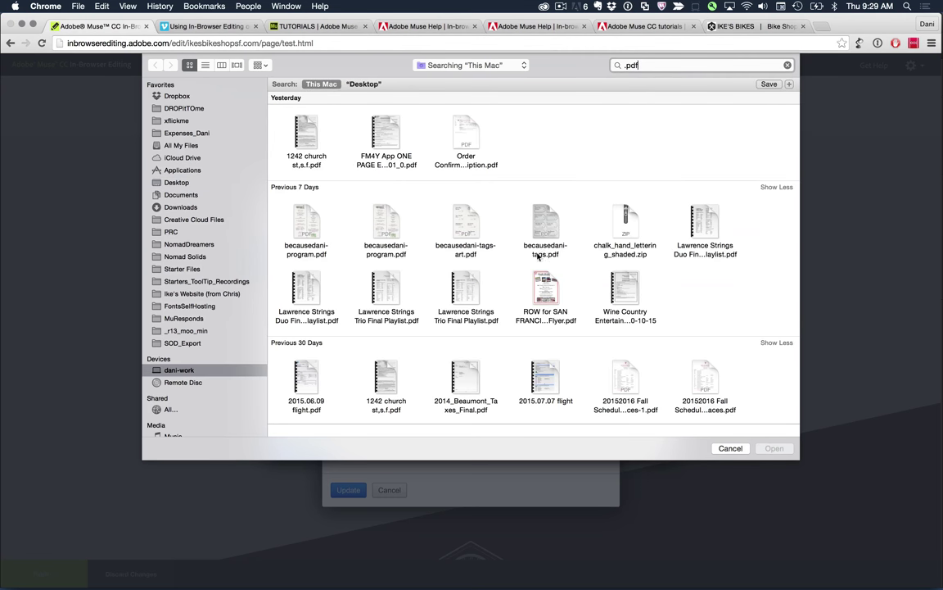
- Upload ROW for SAN FRANCISCO Flyer.pdf and insert it as a file link in the caption text
scroll(548, 289, "down", 2)
left_click(543, 226)
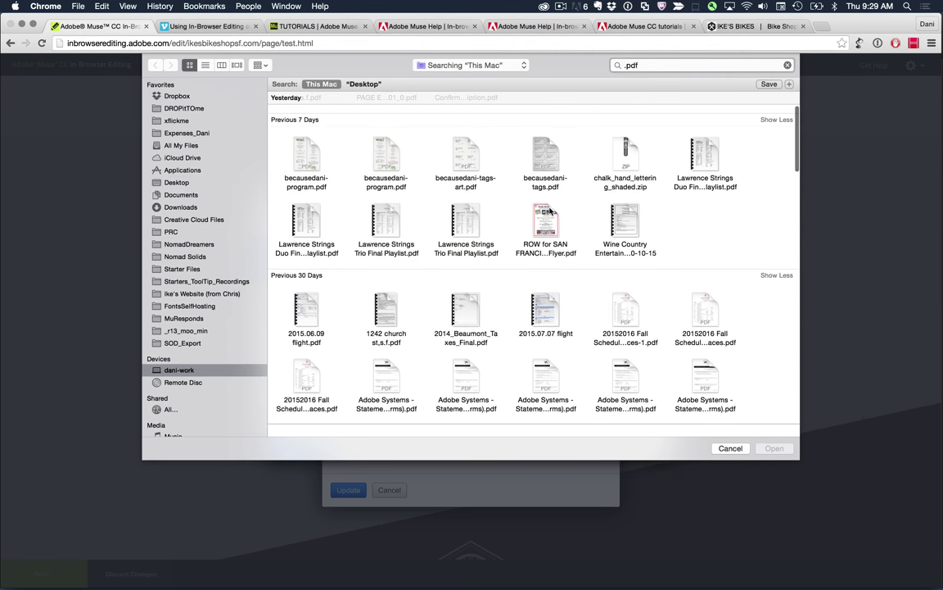
left_click(774, 448)
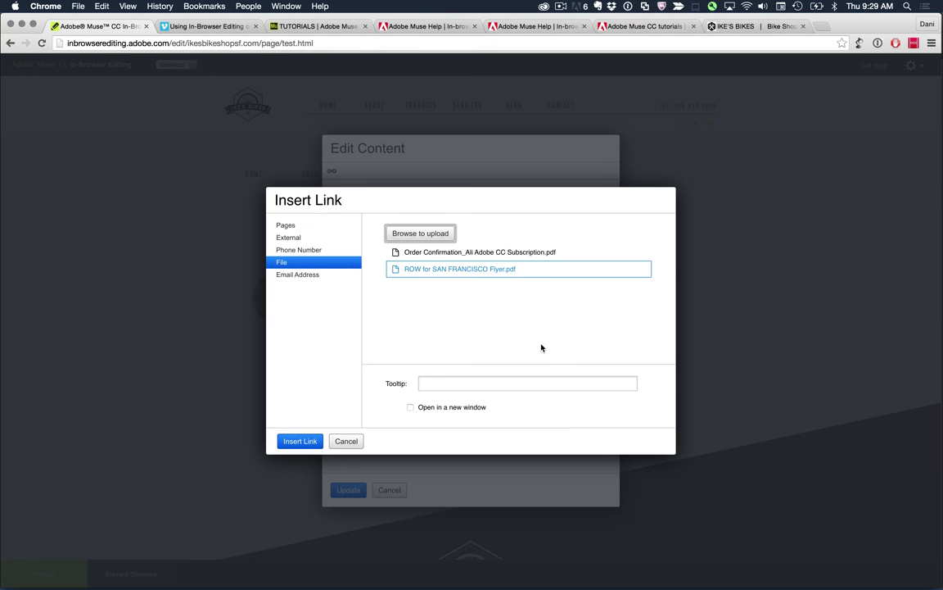
left_click(314, 442)
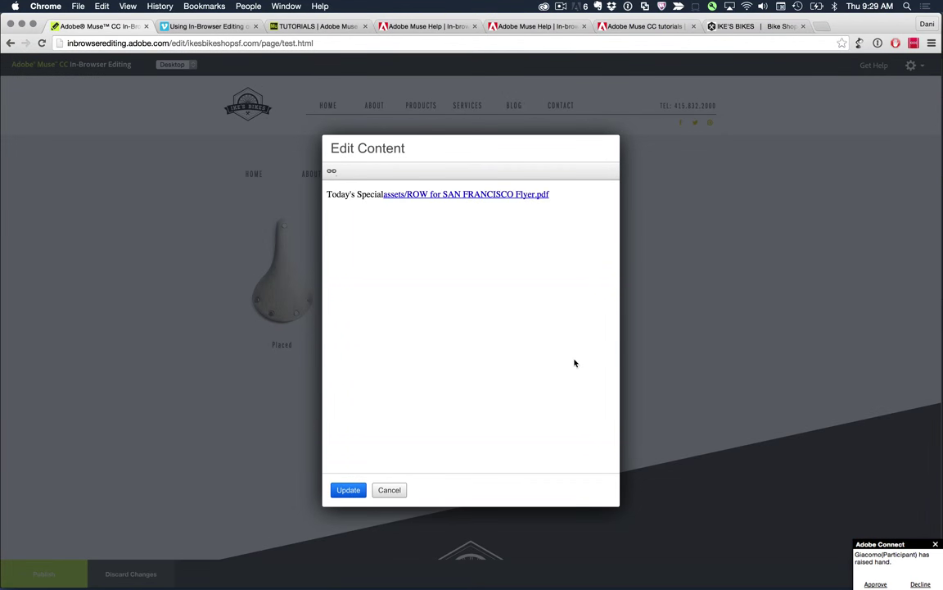
- Switch to Adobe Connect and post the chat messages "hi ther" and "i never answer my phone i a jam"
key("super+Tab")
key("super+Tab")
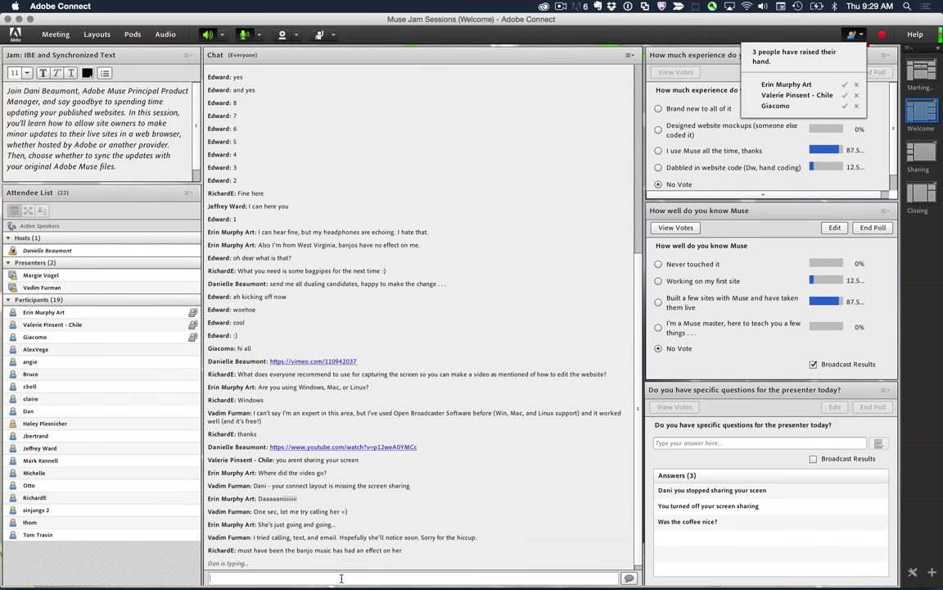
type("ther")
key("Return")
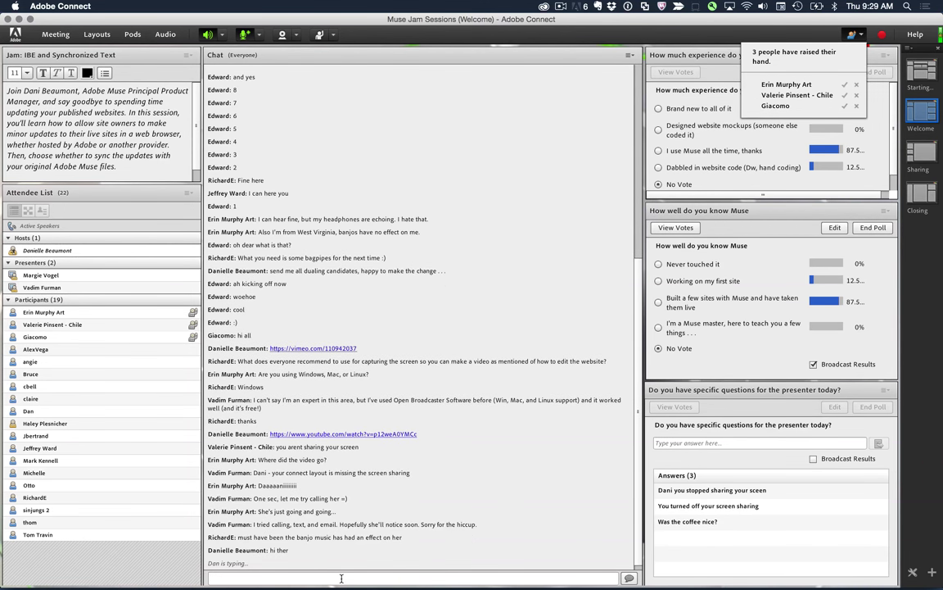
type("i never")
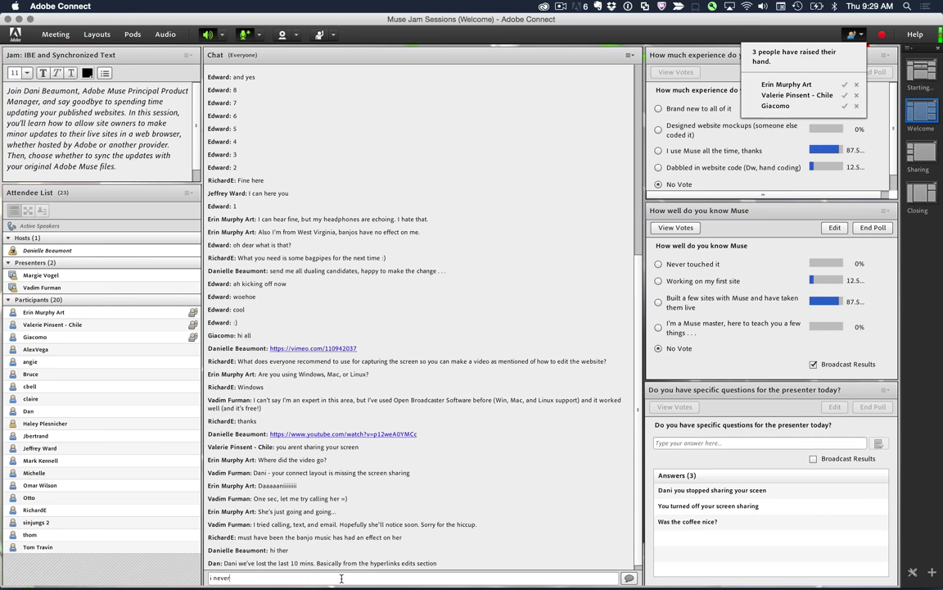
type(" answer my phone i a jam")
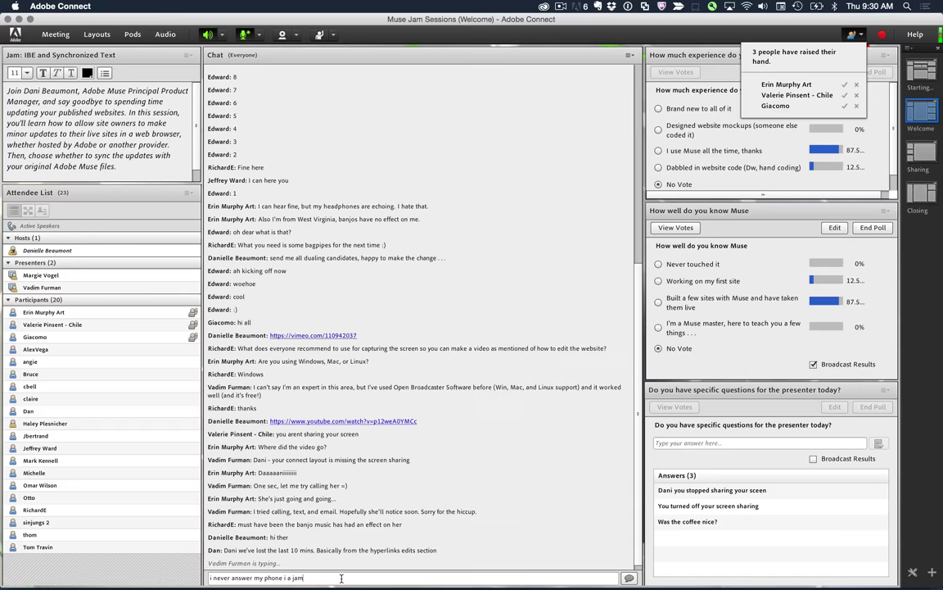
key("Return")
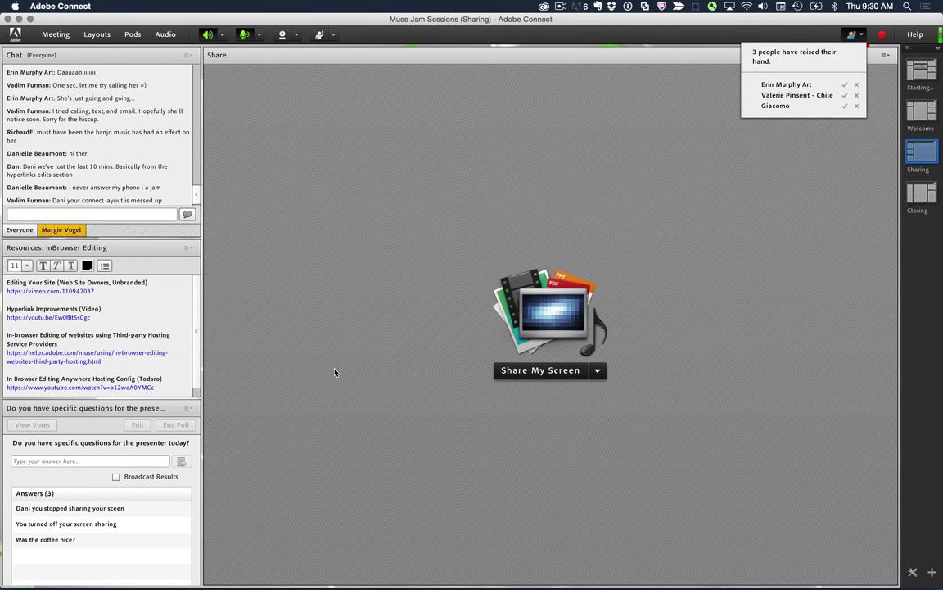
- Share the Desktop screen with the meeting attendees from the Sharing layout
left_click(541, 370)
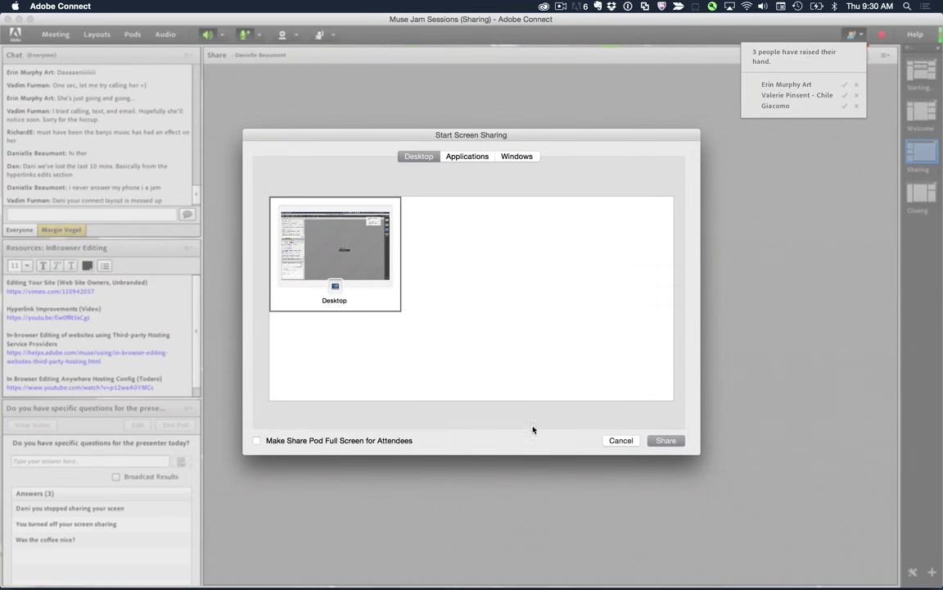
left_click(664, 440)
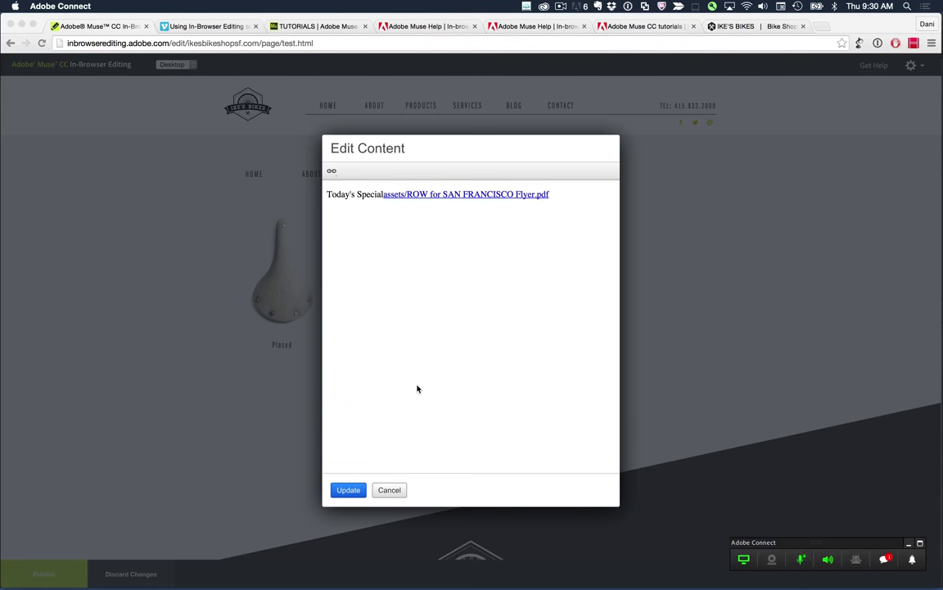
- Cancel the pending content edit of the first saddle image's caption
left_click(388, 490)
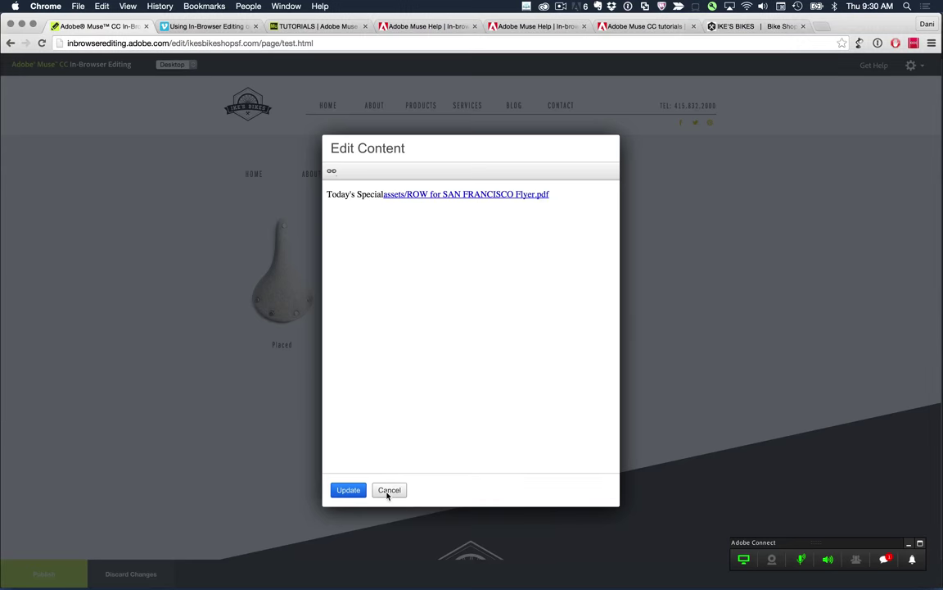
left_click(388, 489)
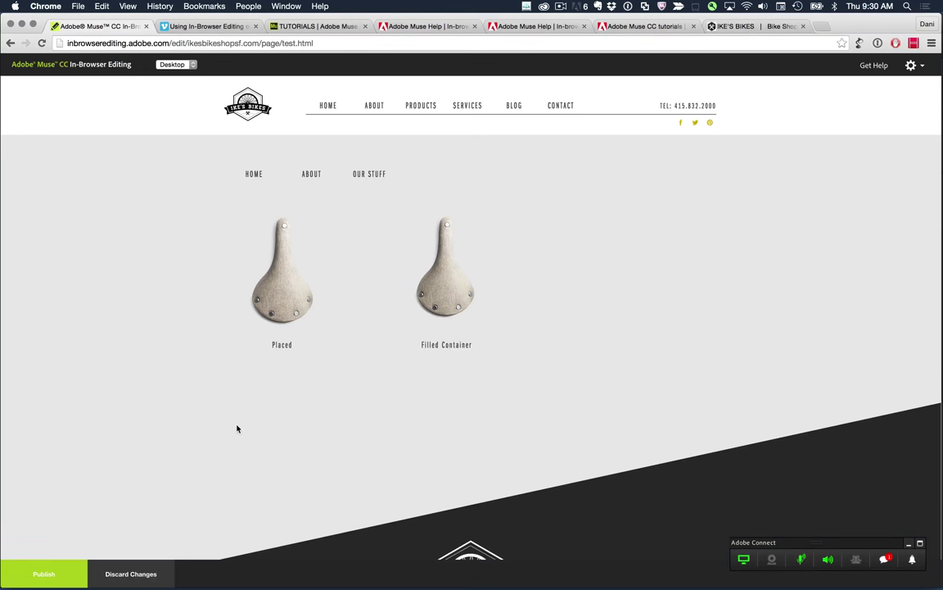
- Switch to Adobe Muse CC, dismiss the FTP upload message and open the test page from the site plan
key("super+Tab")
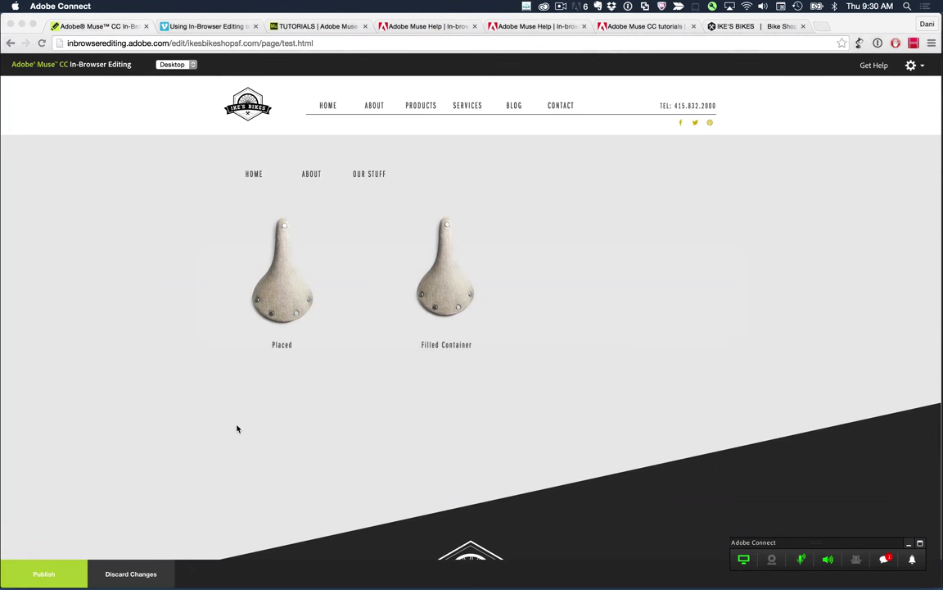
key("super+Tab")
key("super+Tab")
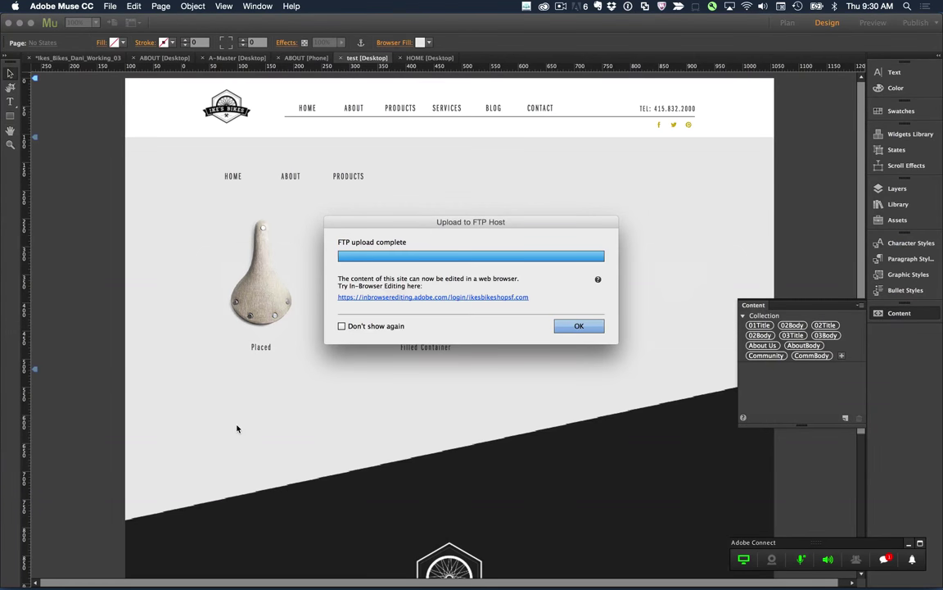
left_click(594, 330)
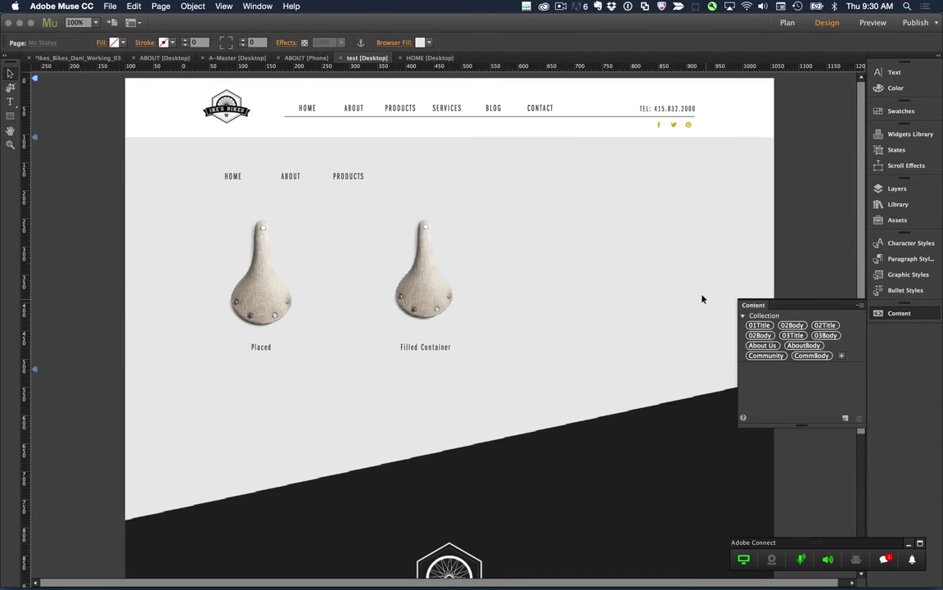
key("super+m")
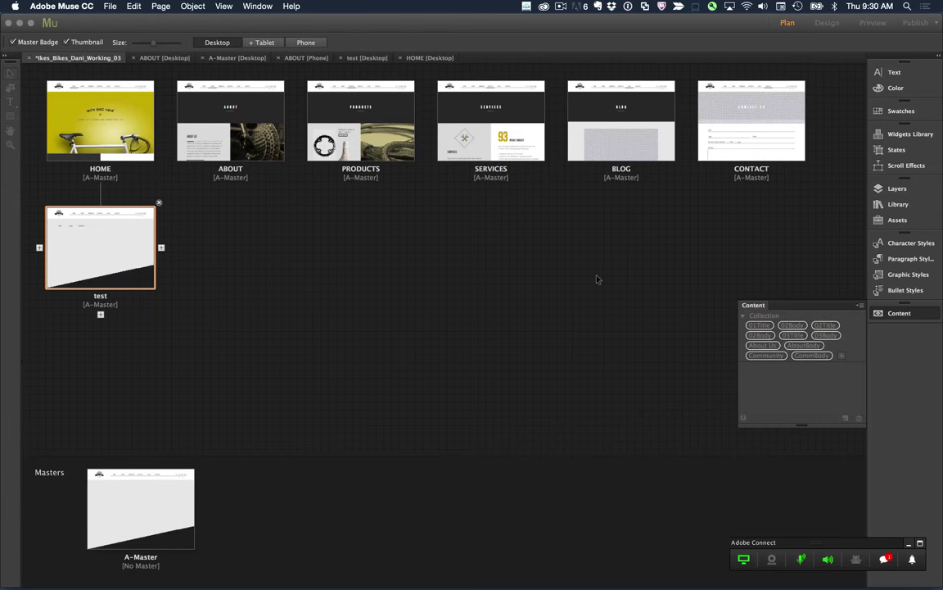
mouse_move(71, 237)
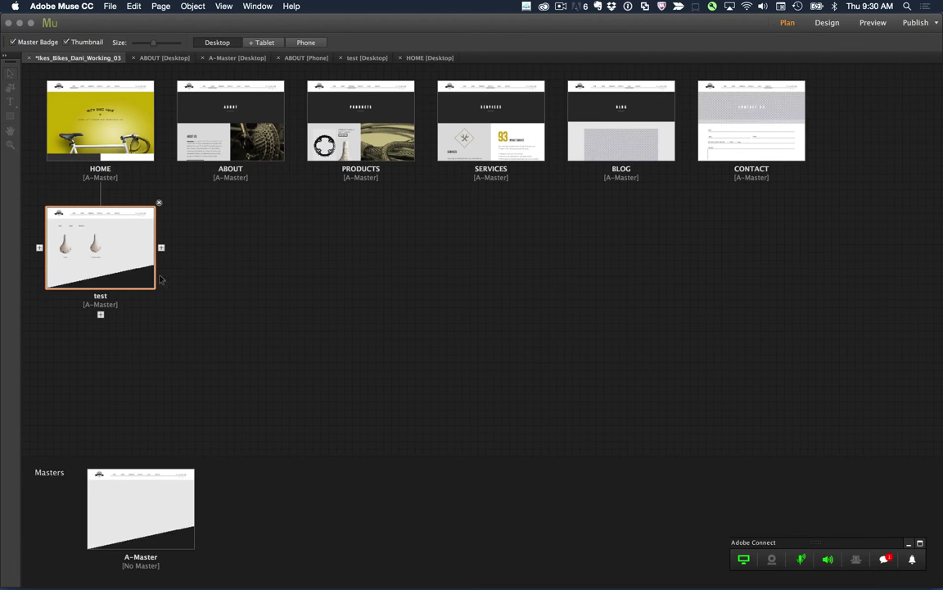
double_click(67, 266)
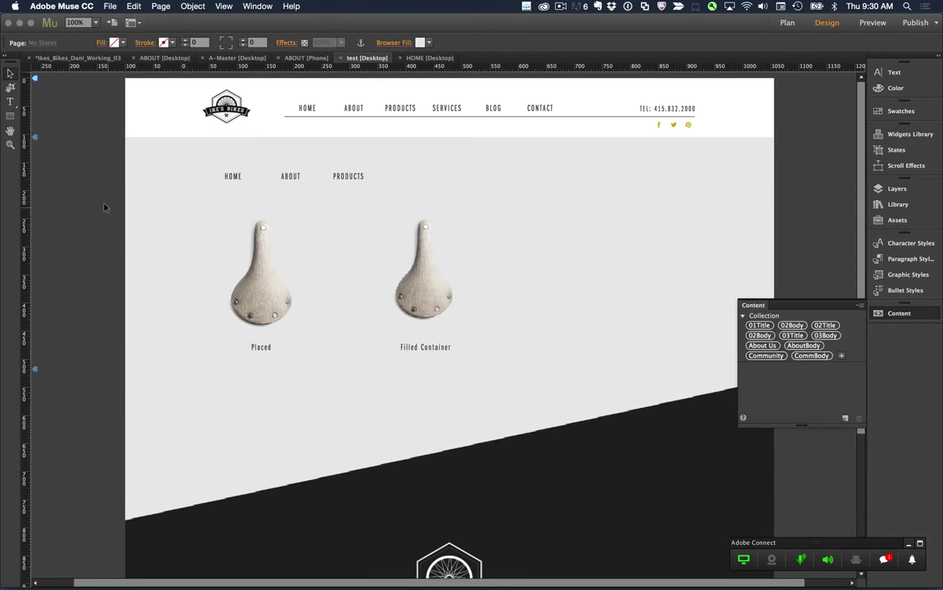
- Examine the Menu Type choices in the options of the HOME, ABOUT and PRODUCTS menu on the test page
left_click(229, 175)
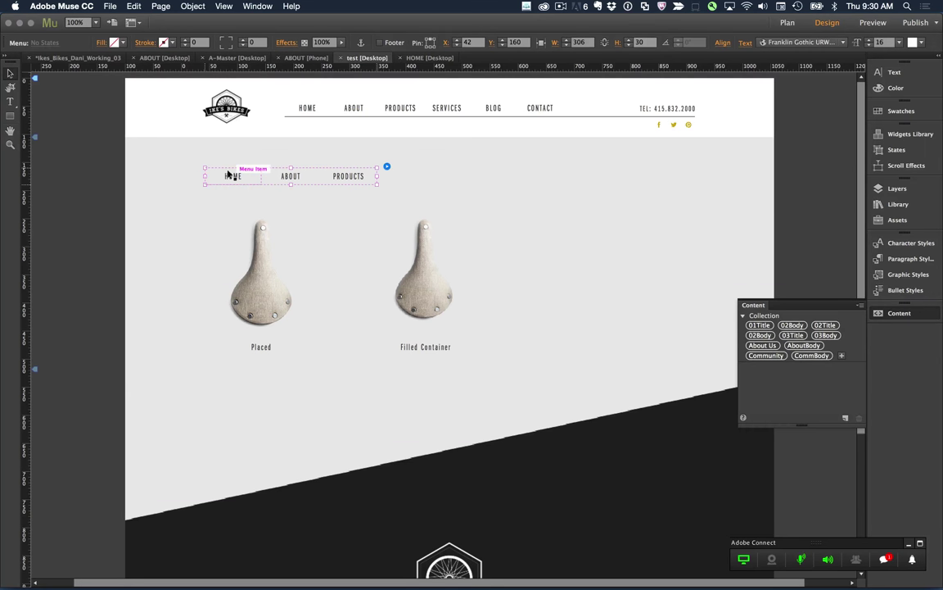
left_click(386, 166)
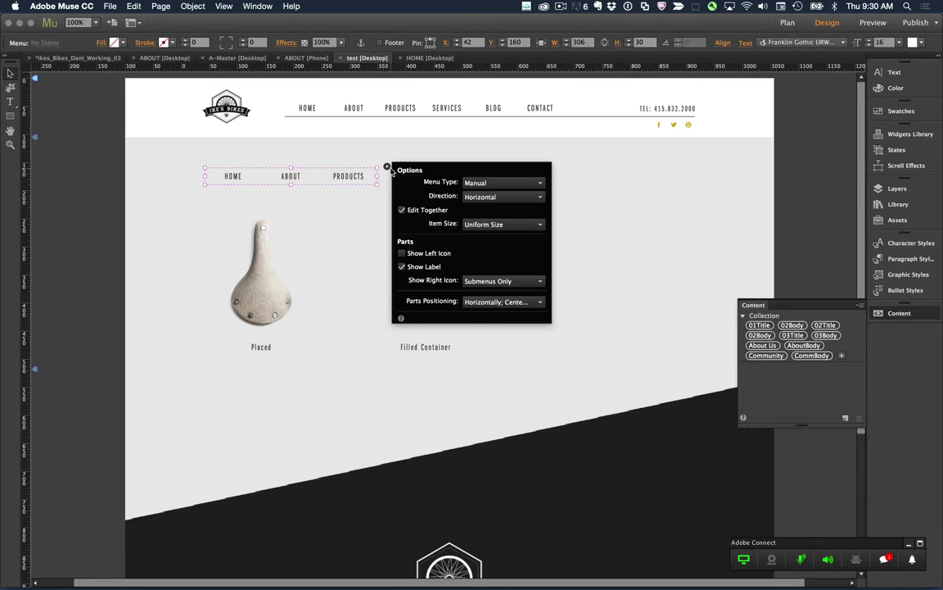
left_click(489, 182)
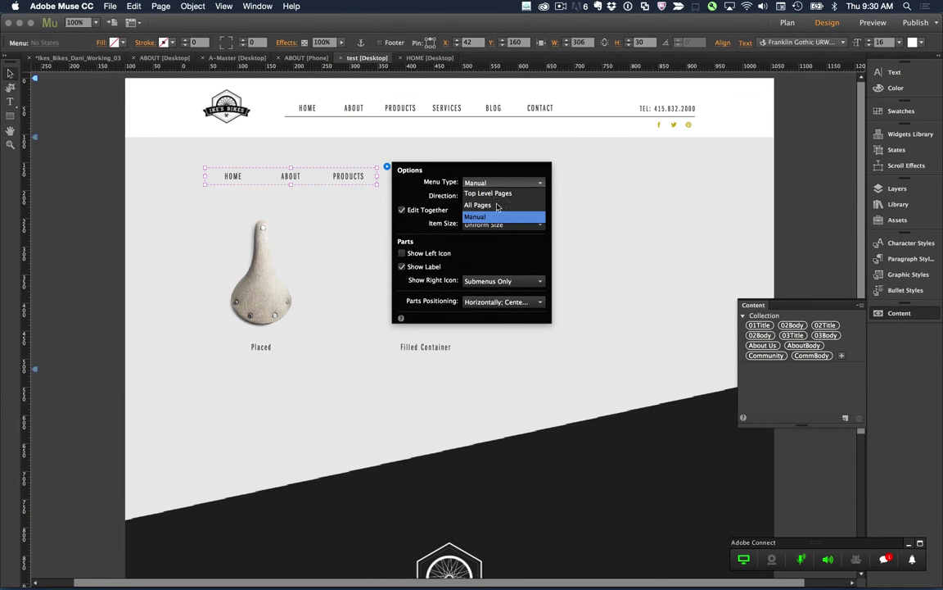
left_click(567, 190)
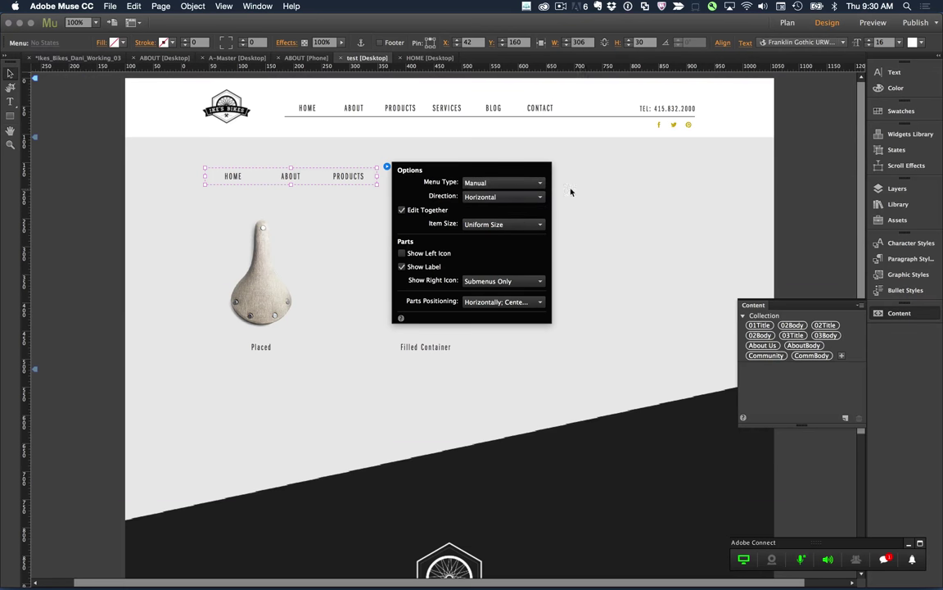
left_click(410, 144)
left_click(377, 154)
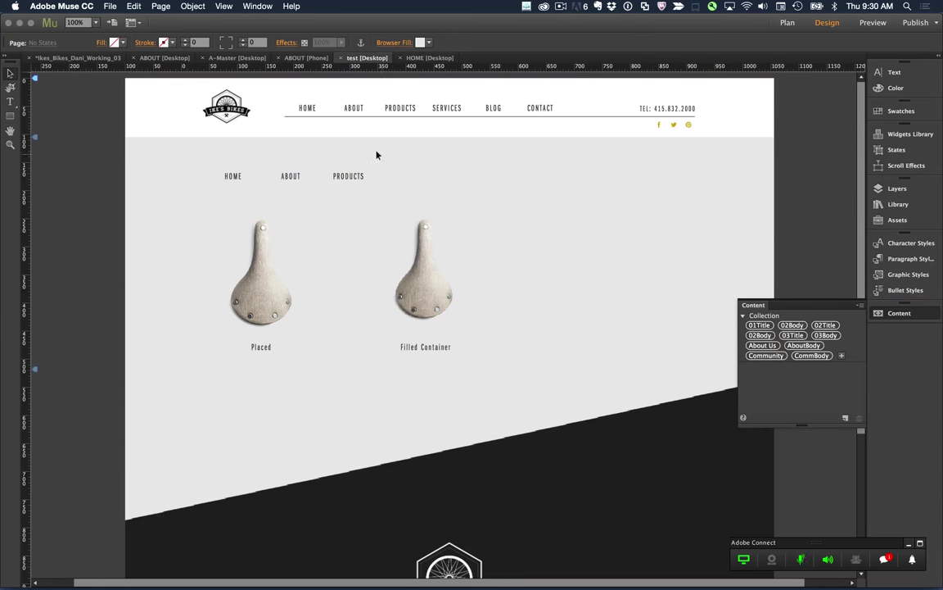
- Narrow the filled rectangle containing the second saddle image to a width of about 214 px
left_click(231, 178)
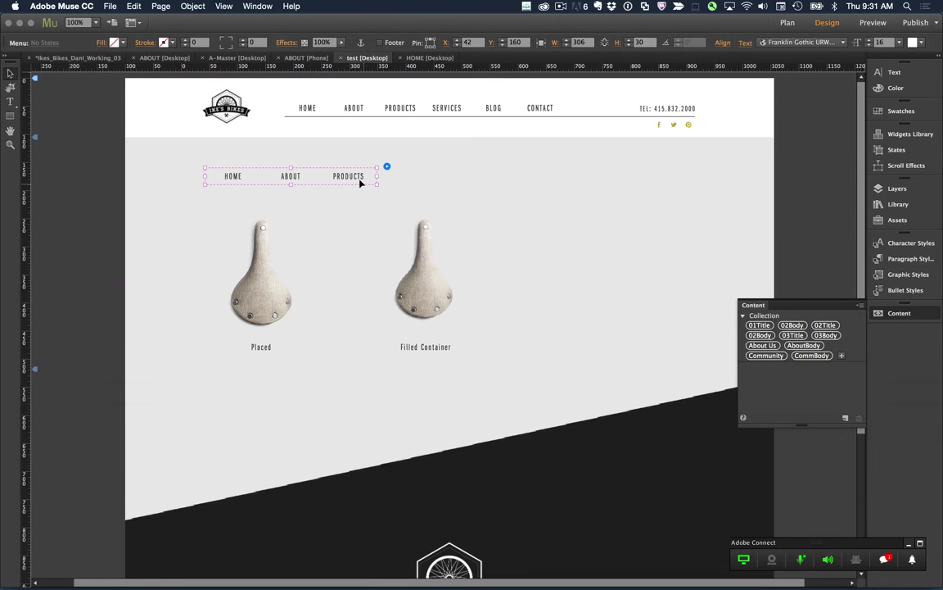
left_click(259, 270)
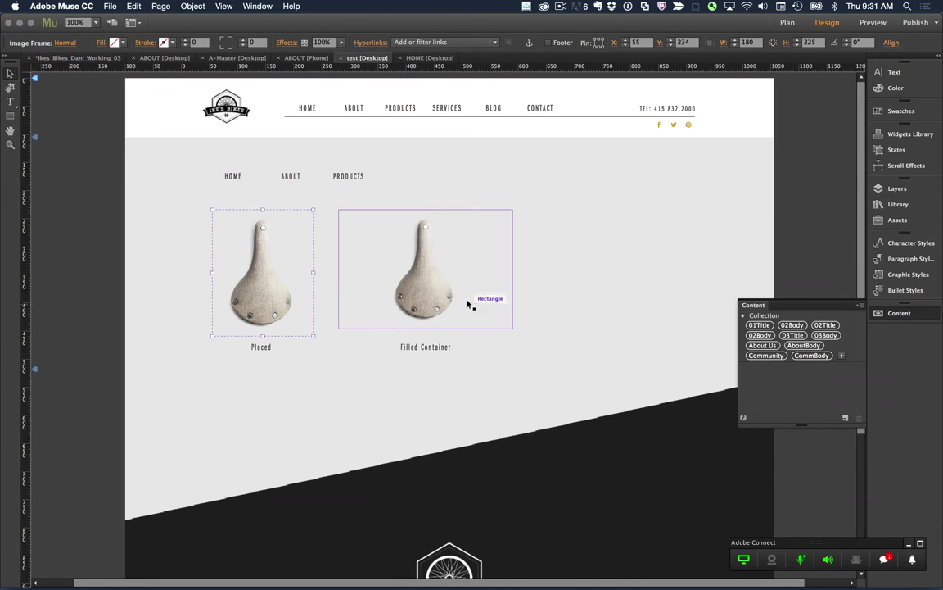
left_click(436, 298)
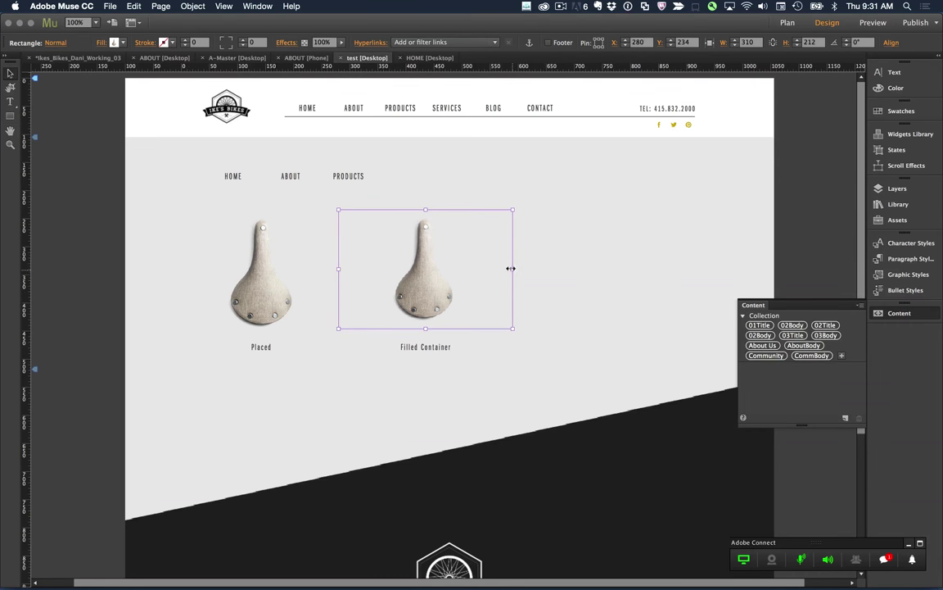
left_click_drag(512, 269, 456, 270)
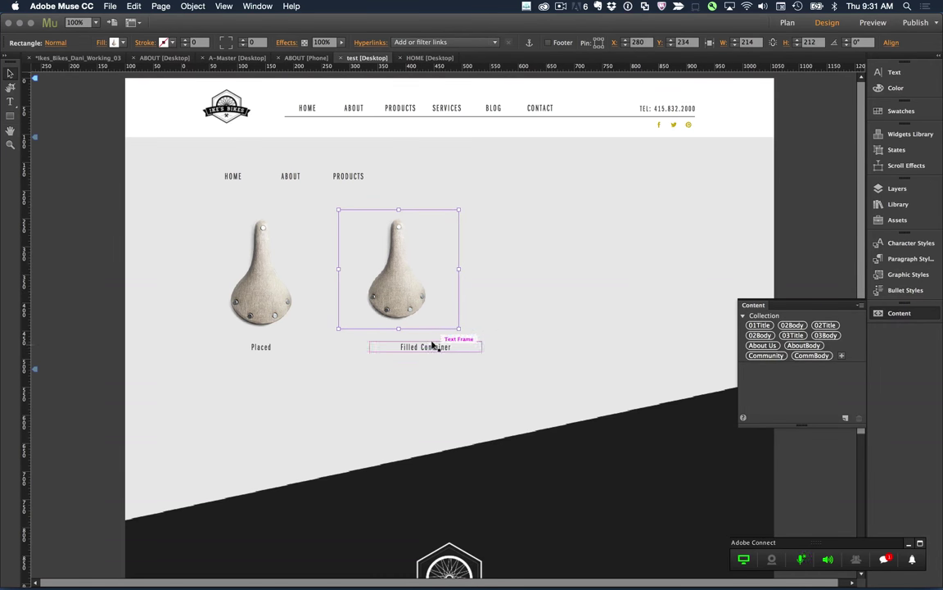
- Center the Filled Container caption under its narrowed image and move the Placed caption up slightly to line up with it
left_click(409, 341)
left_click_drag(409, 341, 382, 336)
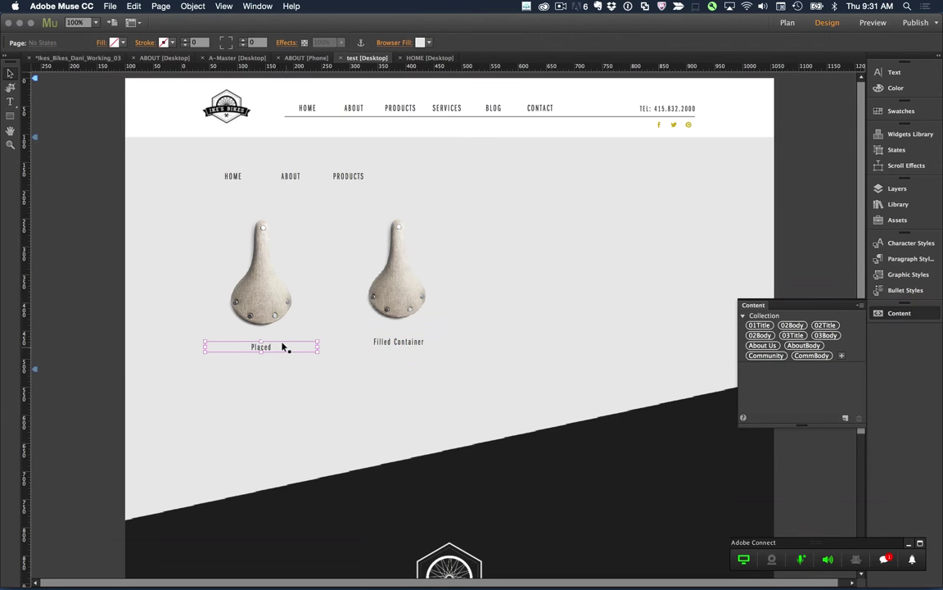
left_click_drag(284, 347, 283, 342)
left_click(286, 397)
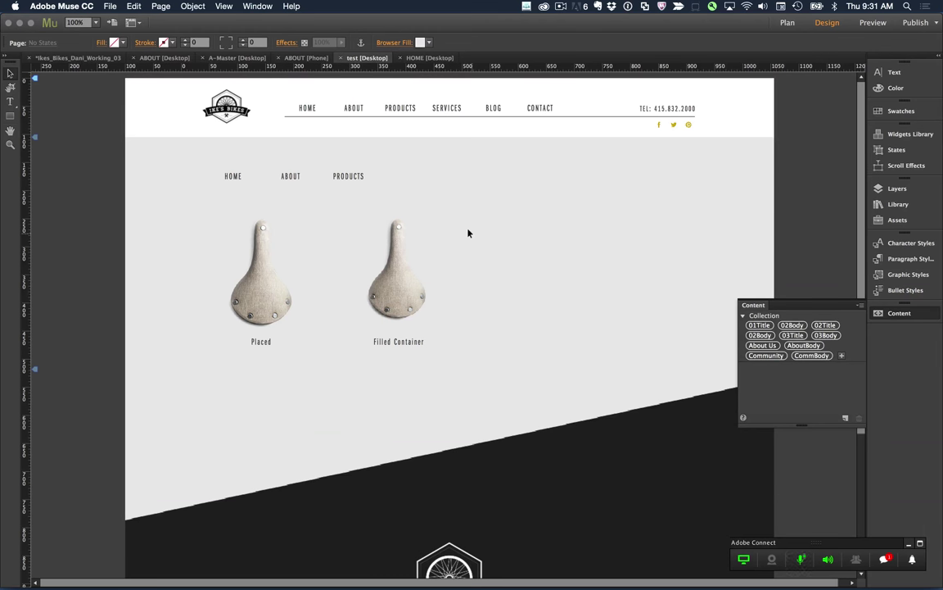
- Switch to Chrome and load inbrowserediting.com in place of the open test page
key("super+Tab")
key("super+Tab")
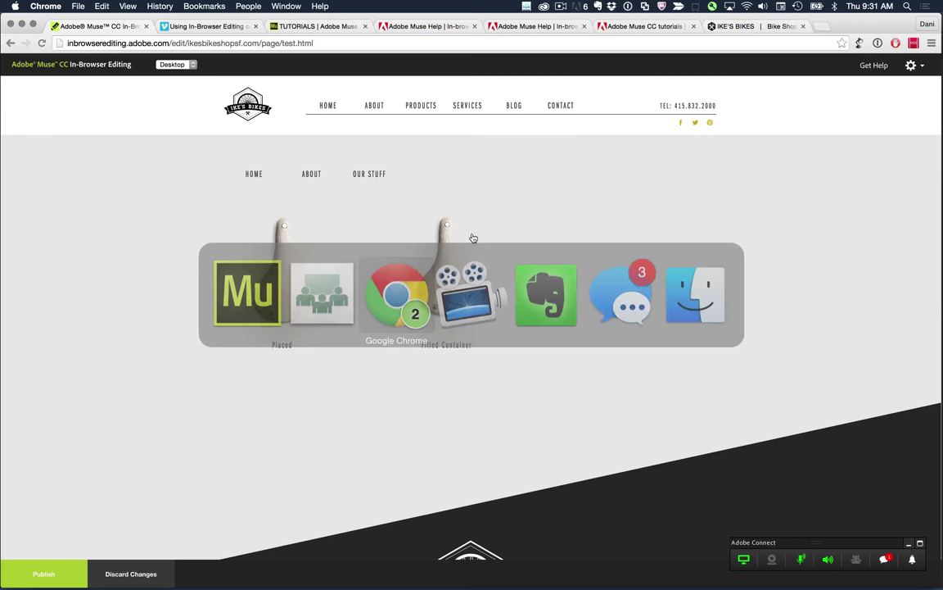
left_click(270, 45)
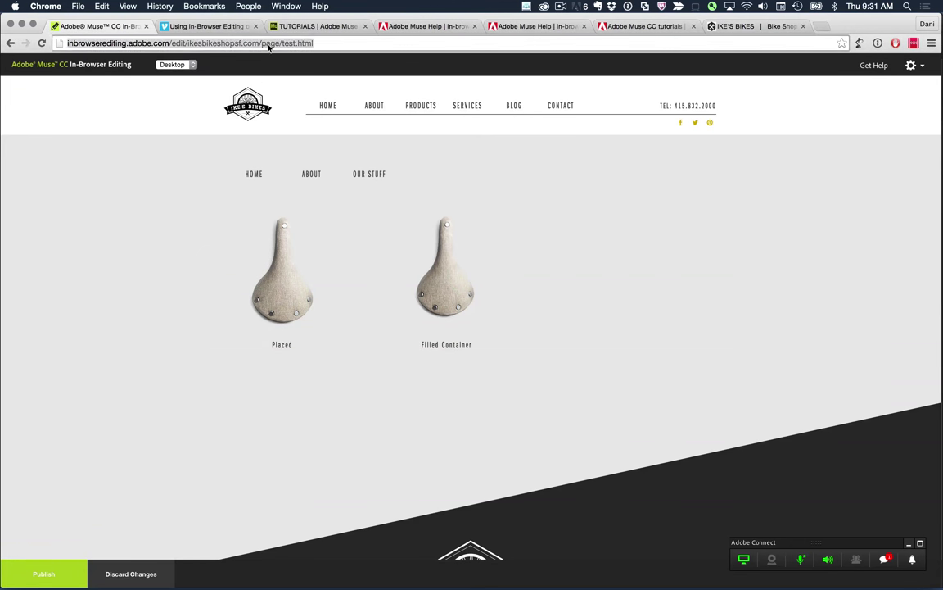
type("inbrowserediting.com")
key("Return")
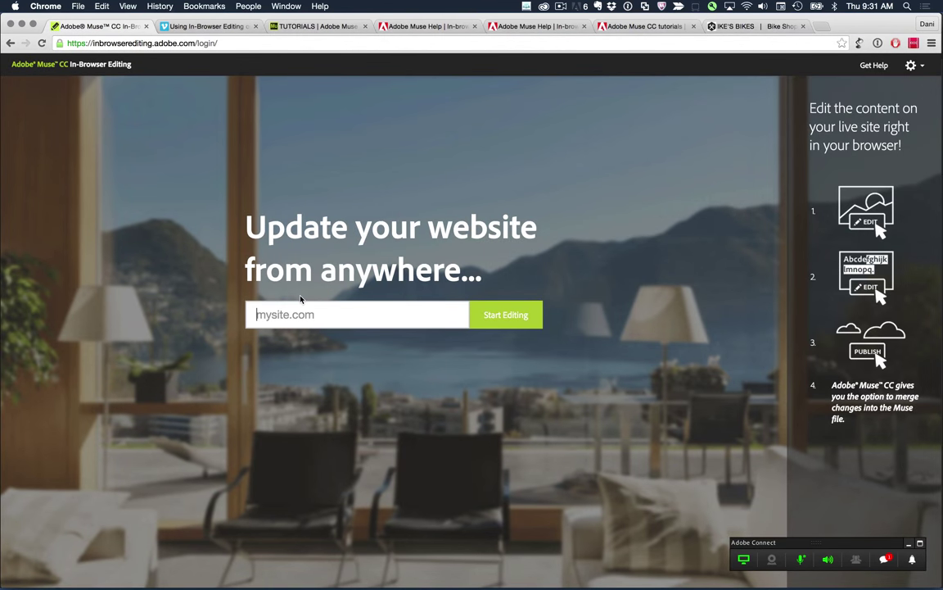
- Enter ikesbikeshopsf.com as the website and start editing it
type("inbrow")
key("BackSpace")
key("BackSpace")
key("BackSpace")
key("BackSpace")
key("BackSpace")
key("BackSpace")
type("ikesbikeshopsf.com")
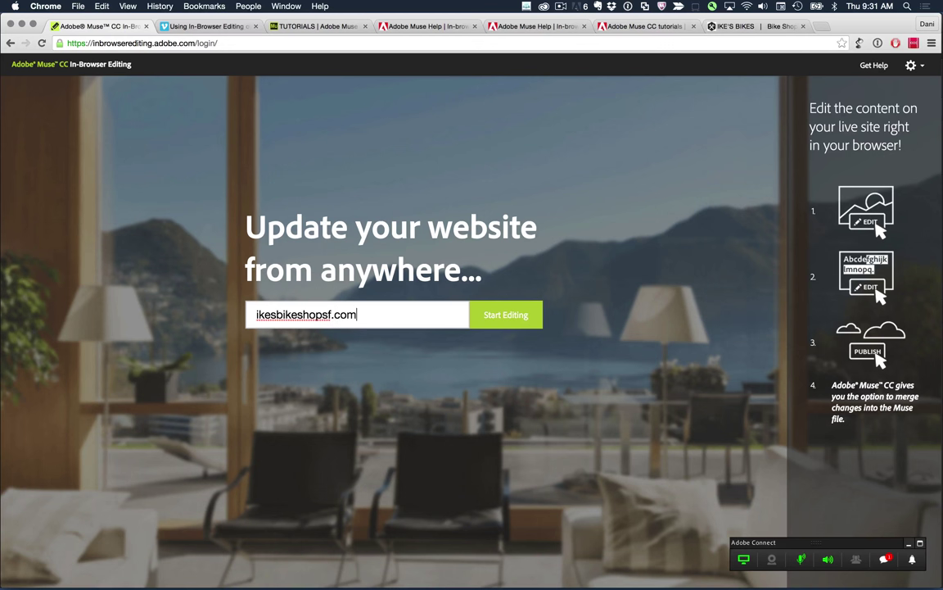
key("Return")
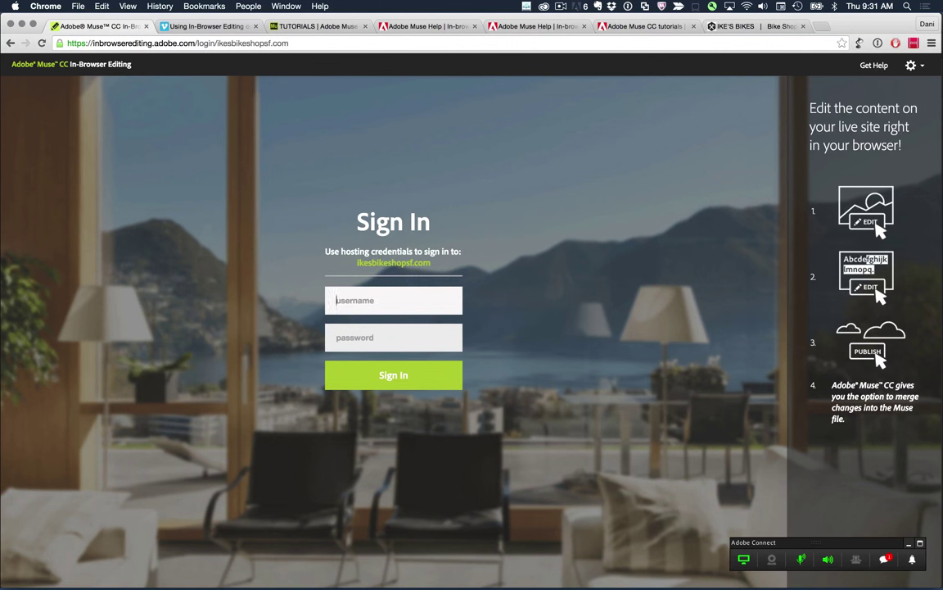
- Try to sign in to ikesbikeshopsf.com with the hosting username and password
type("ikesitedesigner")
key("Tab")
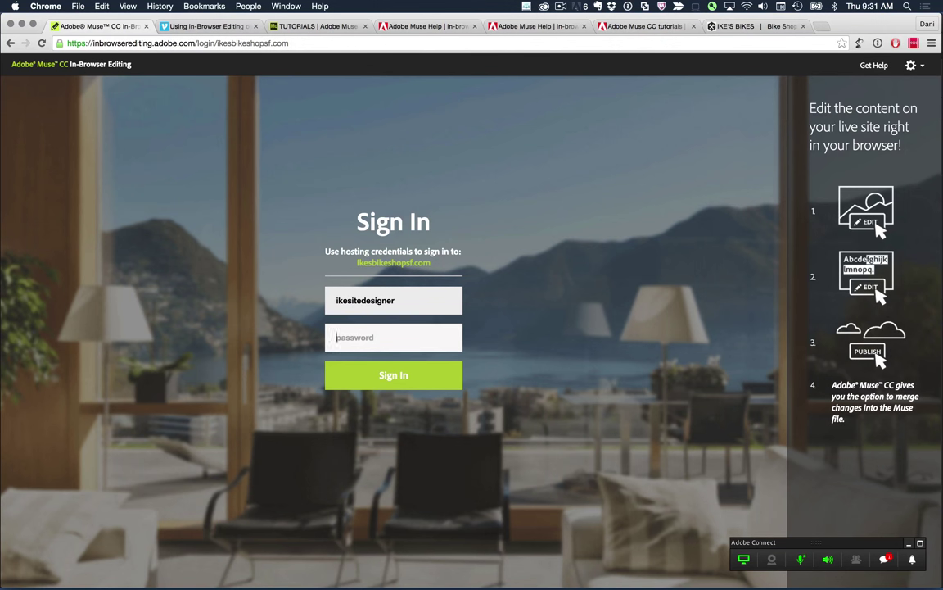
type("••••••••••••")
left_click(372, 375)
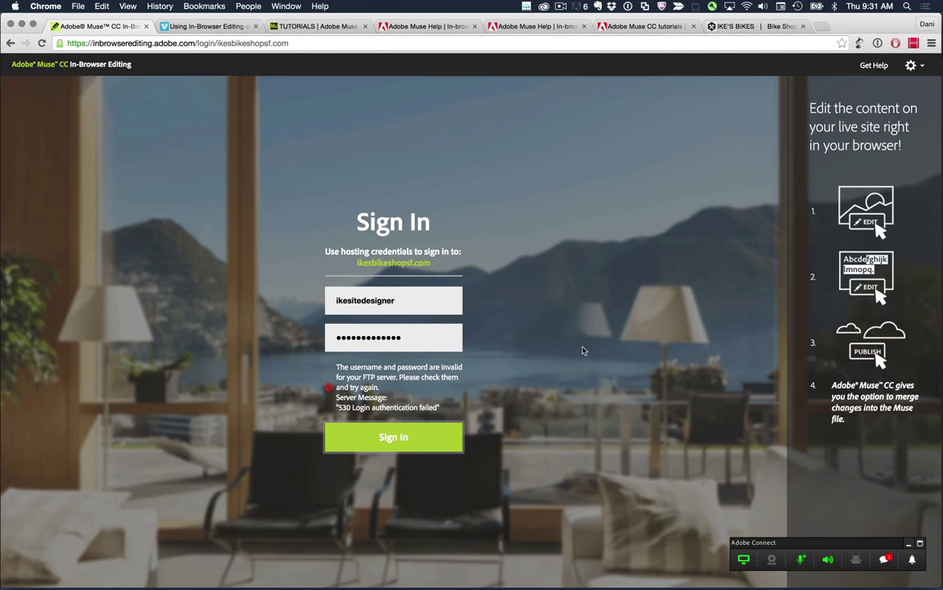
- Replace the hosting password and try to sign in again with the same username
double_click(415, 340)
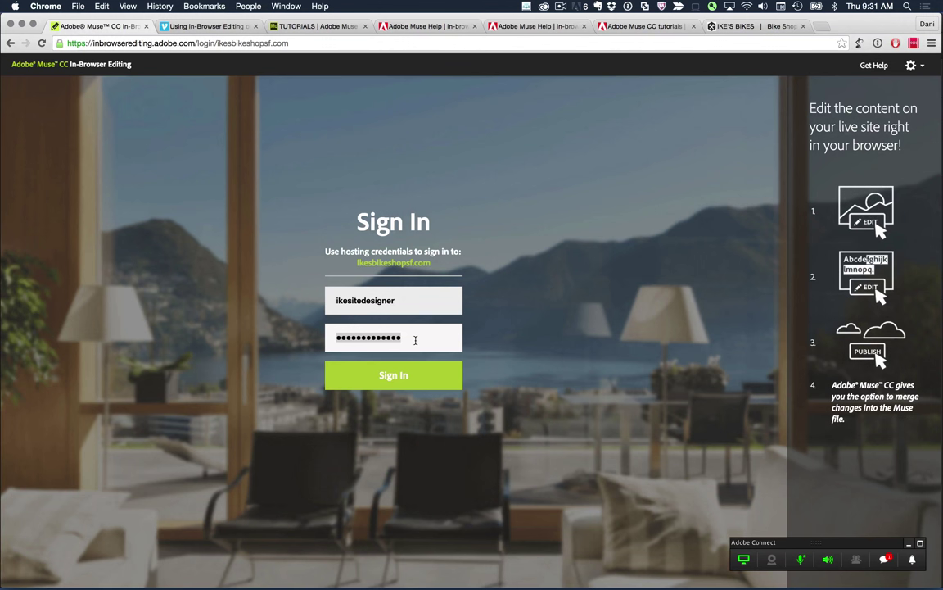
type("•••••••••")
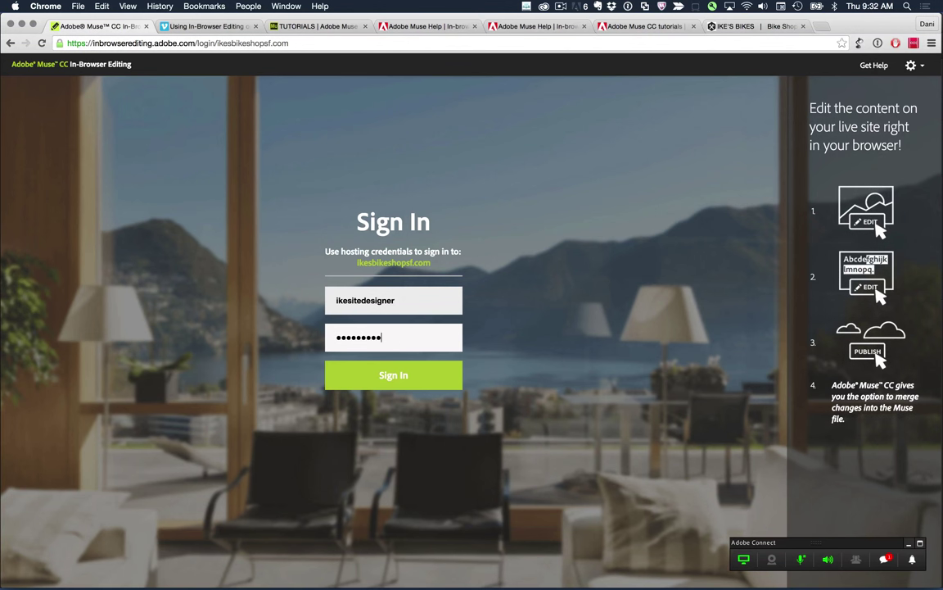
type("•••")
left_click(385, 374)
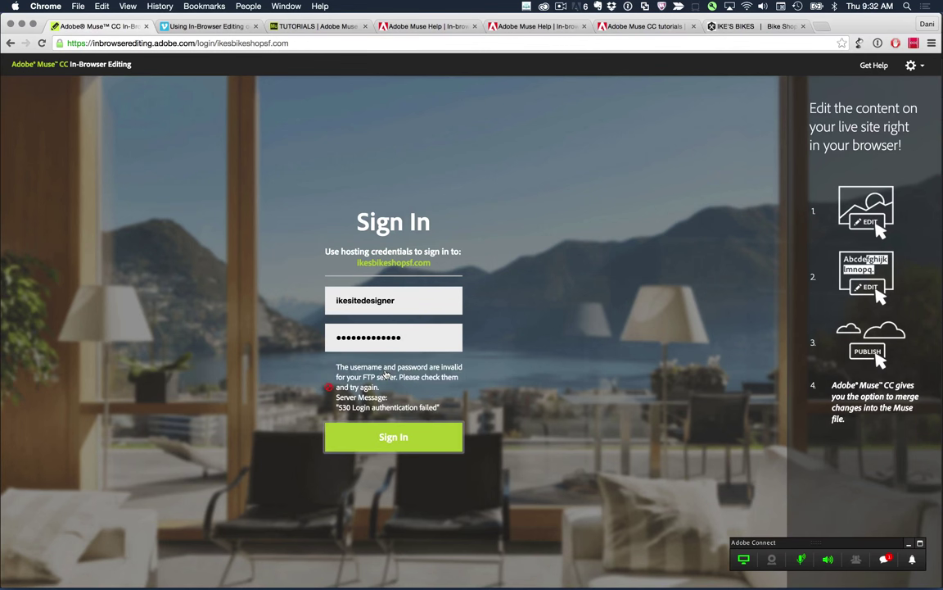
- Re-enter both the hosting username and the password and retry the sign-in
left_click(399, 300)
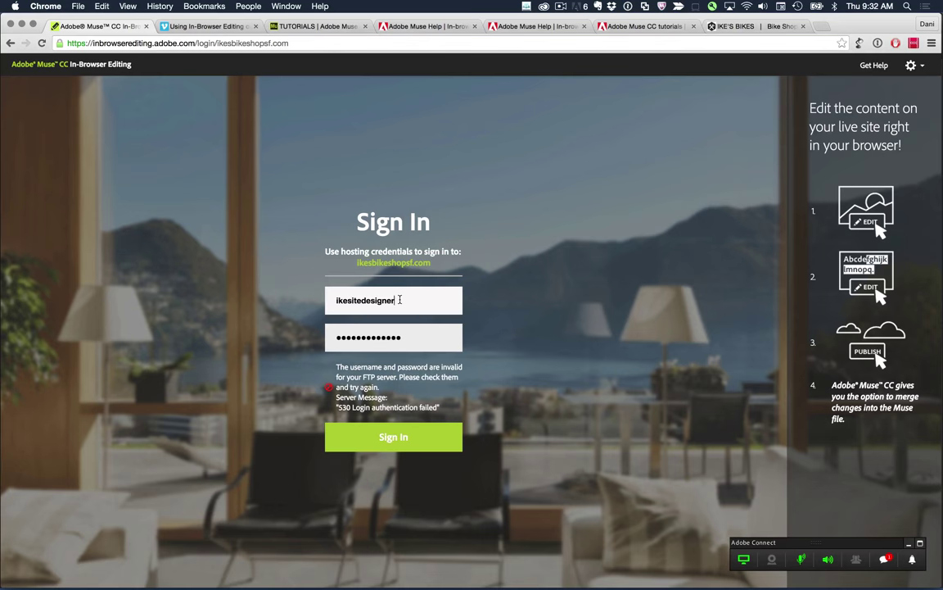
double_click(400, 300)
type("ikes")
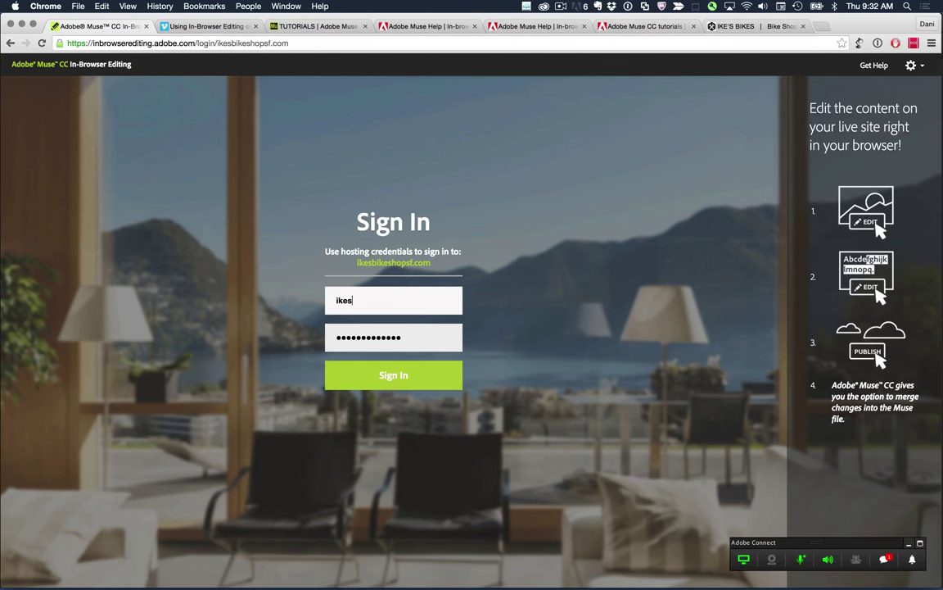
type("itesdesigner")
key("Tab")
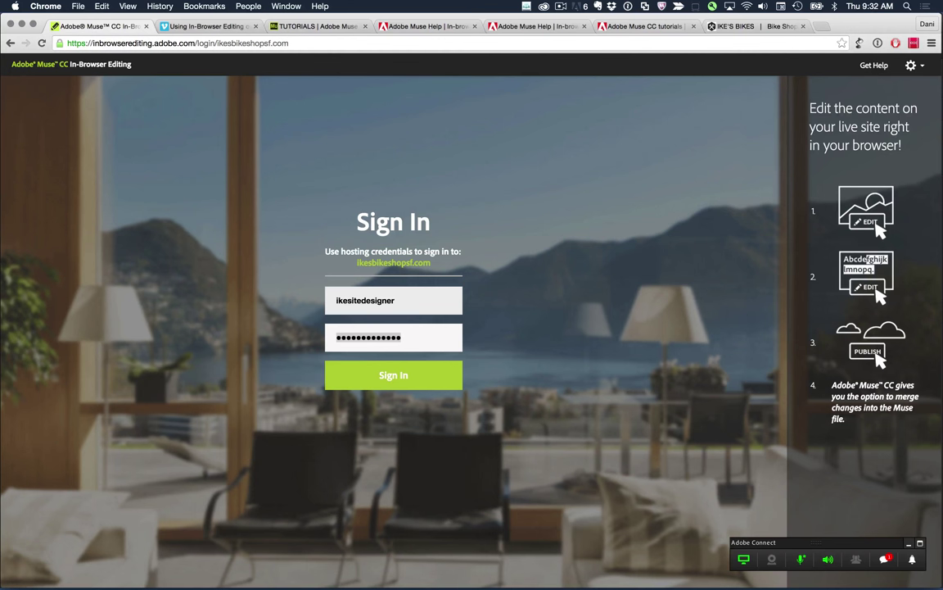
type("••••••")
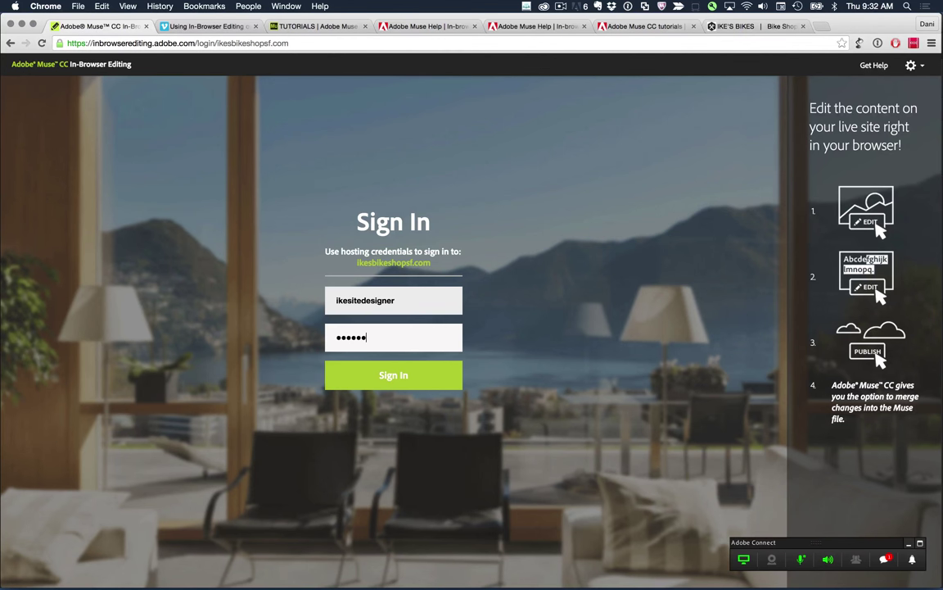
key("BackSpace")
key("BackSpace")
key("BackSpace")
key("BackSpace")
key("BackSpace")
key("BackSpace")
type("••••••••••")
left_click(350, 385)
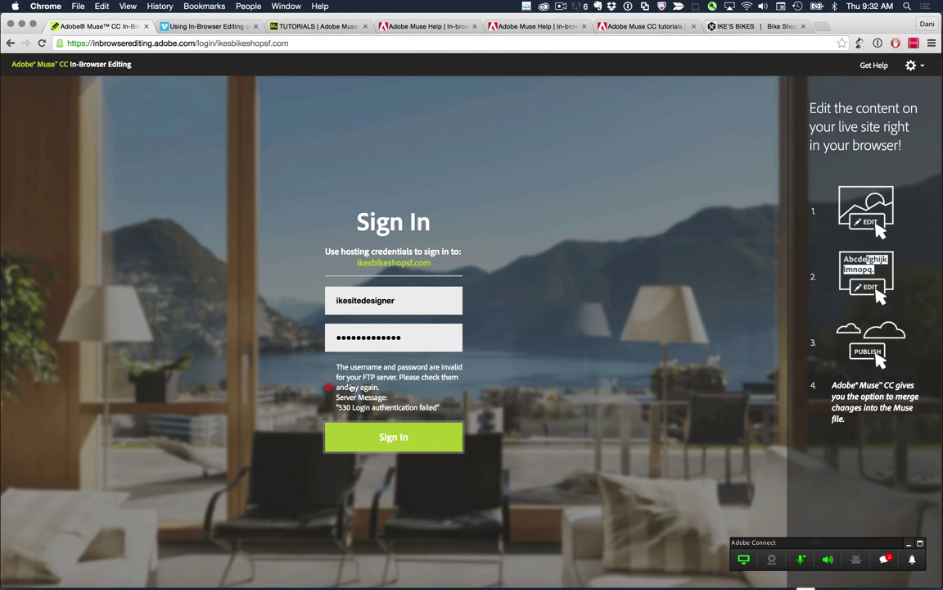
- Return to the site entry page by removing the login path from the address, and request ikesbikeshopsf.com again
left_click(245, 42)
left_click(246, 45)
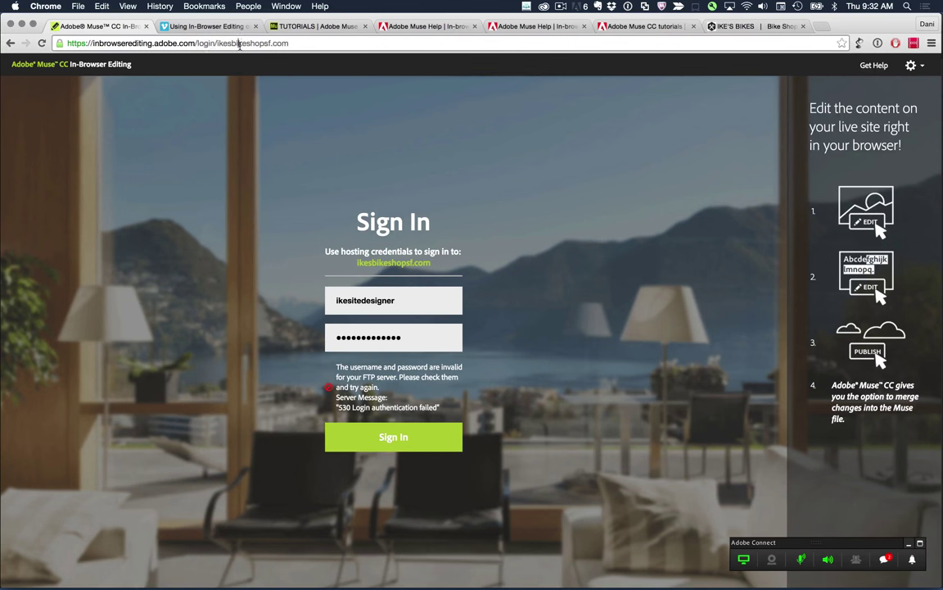
left_click_drag(198, 43, 357, 41)
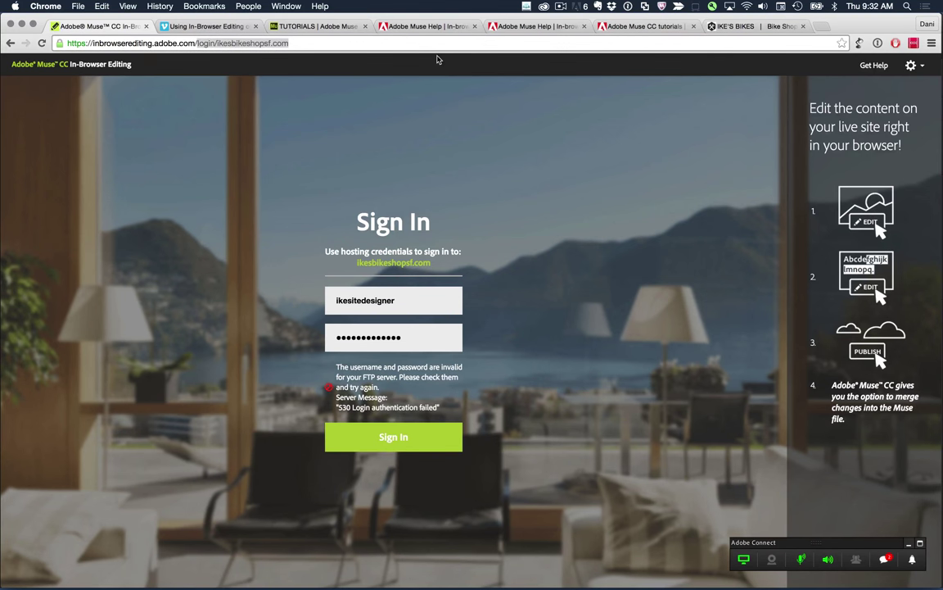
key("BackSpace")
key("Return")
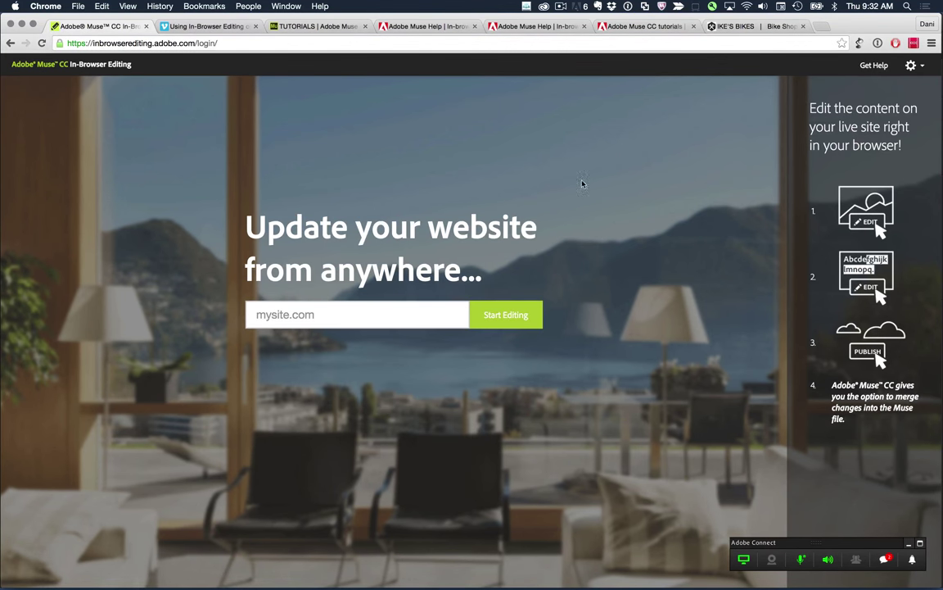
type("ikesbikeshops")
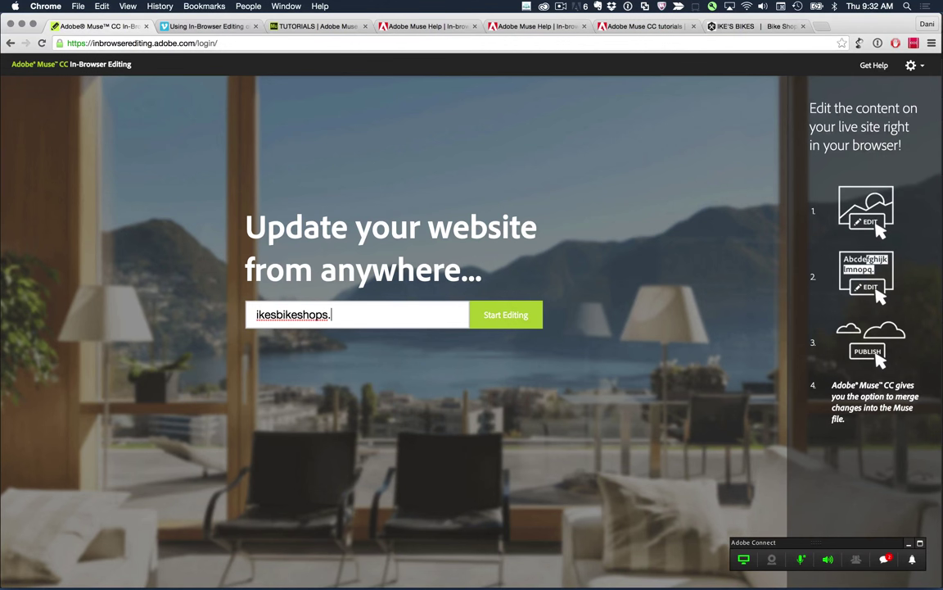
type("f.com")
key("Return")
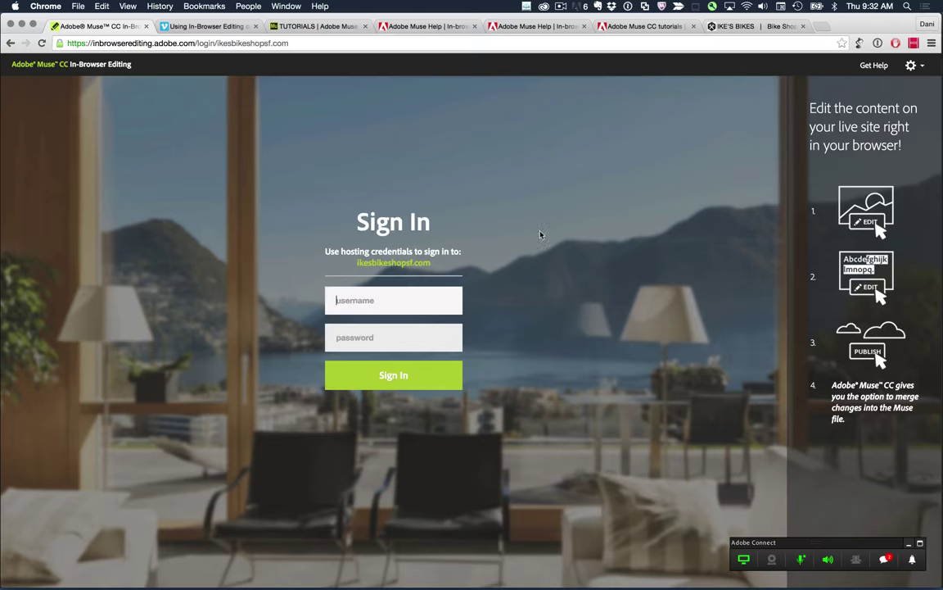
- Sign in with the corrected hosting username and password, and dismiss the mailing list popup on the home page
type("ike")
type("sdesigner")
key("Tab")
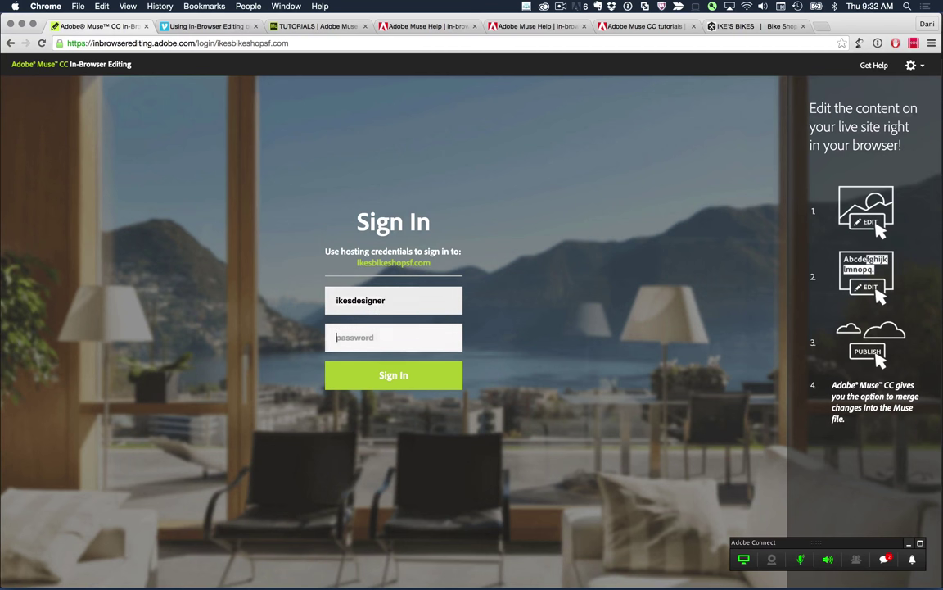
type("••••••••••••")
left_click(424, 375)
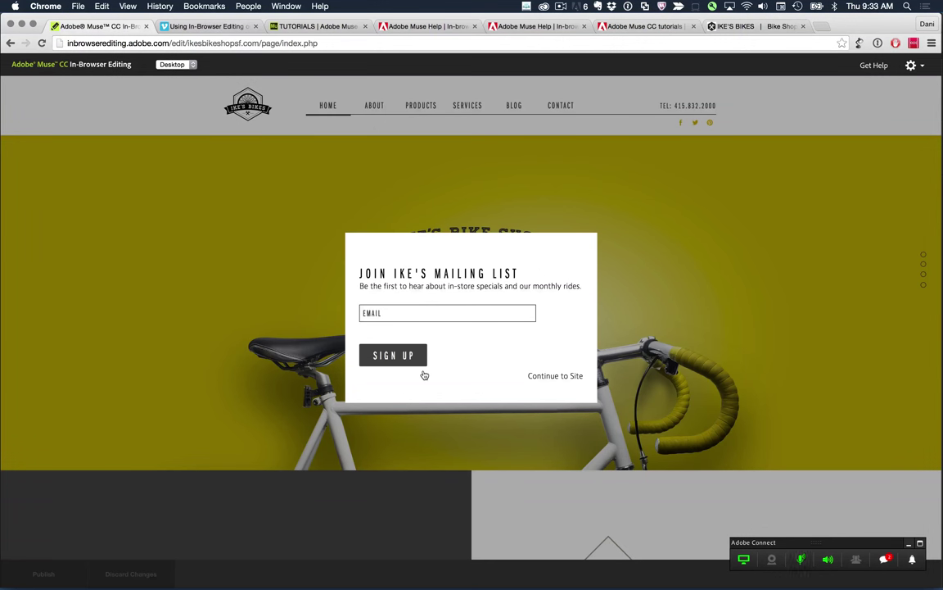
left_click(170, 249)
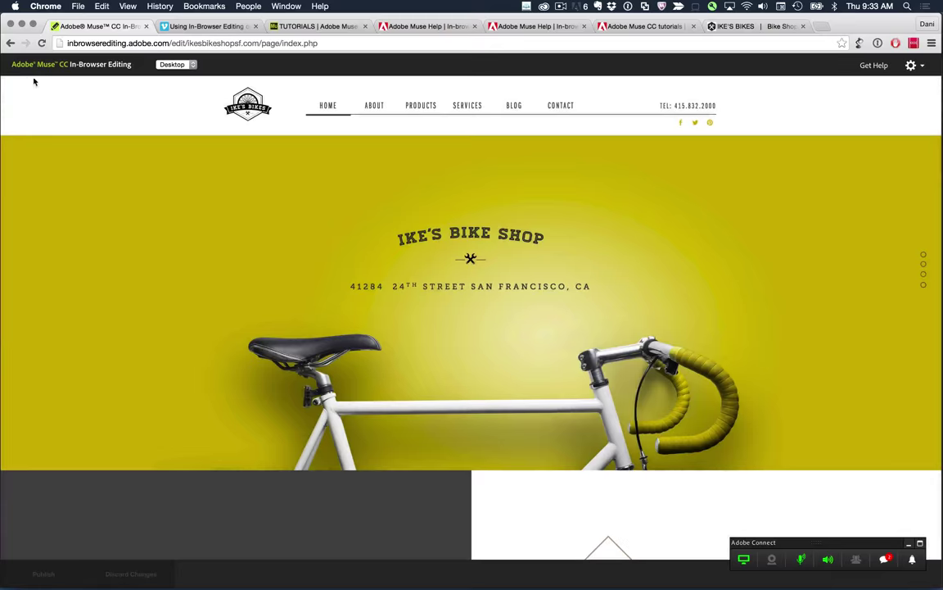
- Open the site's test.html page for in-browser editing by replacing index.php in the address, and reload it
left_click(174, 65)
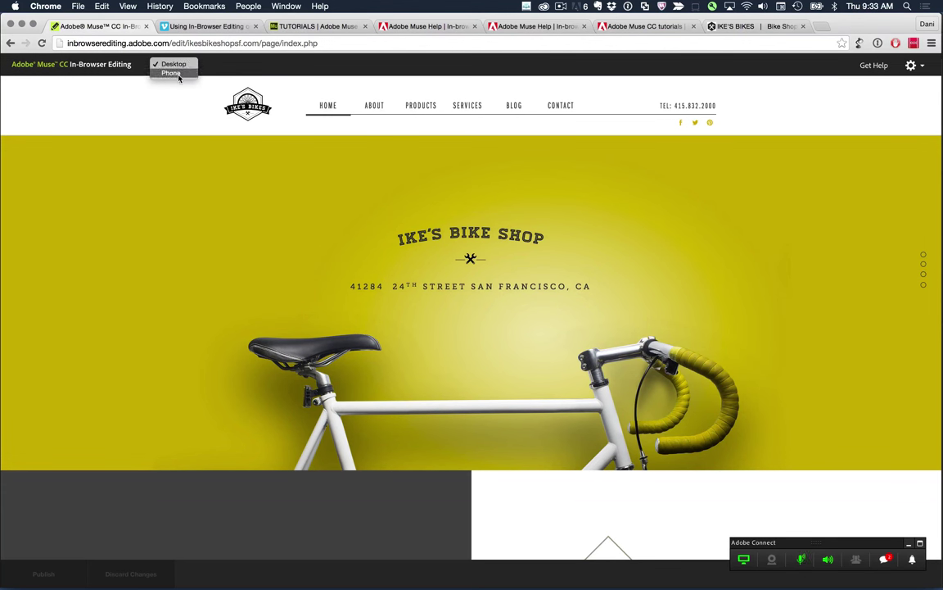
left_click(182, 123)
left_click(339, 42)
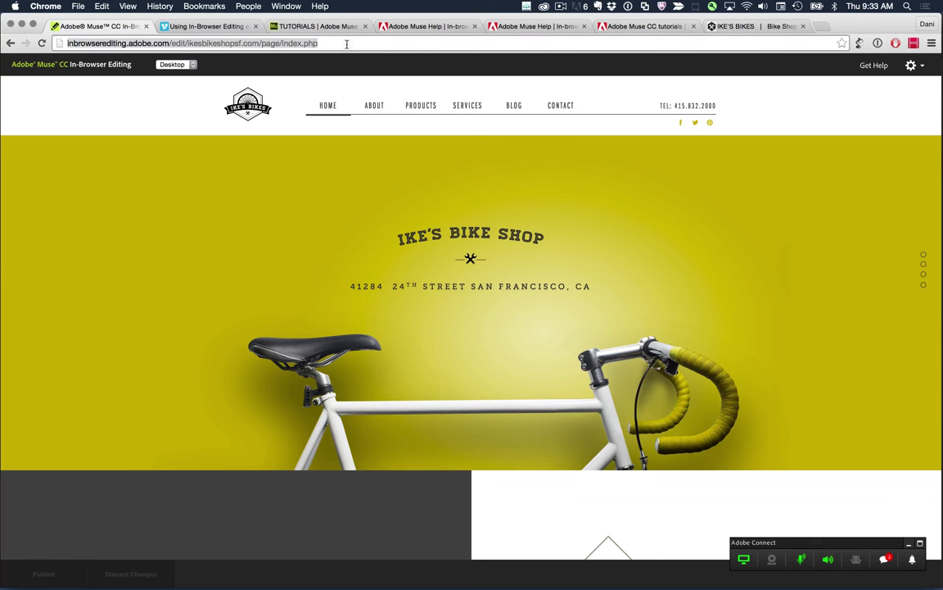
left_click(293, 43)
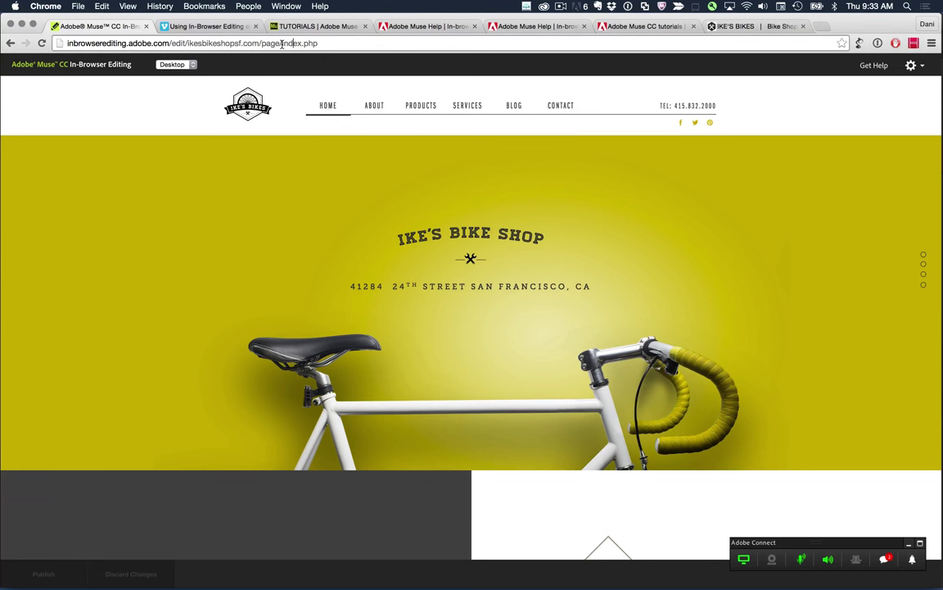
left_click_drag(282, 43, 345, 45)
type("te")
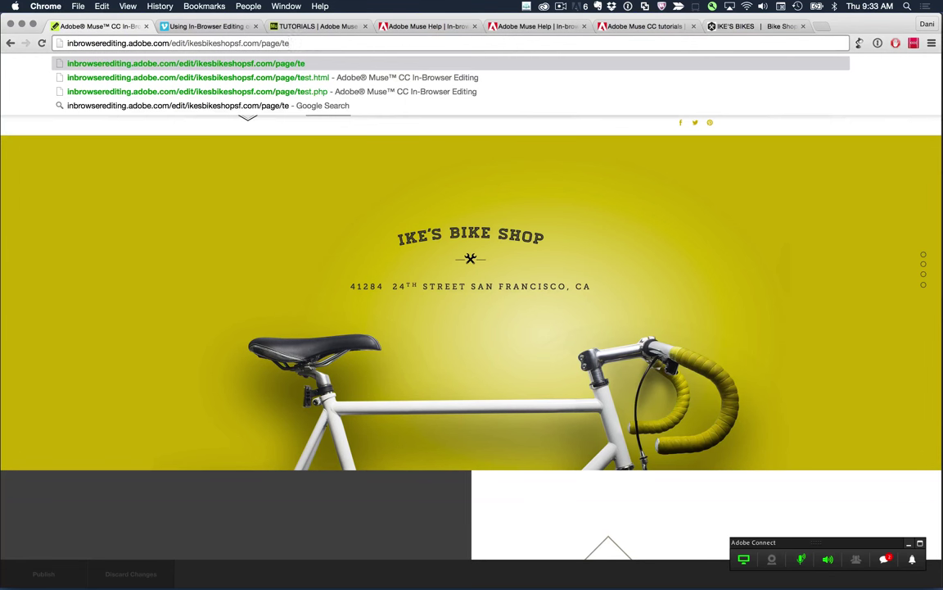
type("st.hmtl")
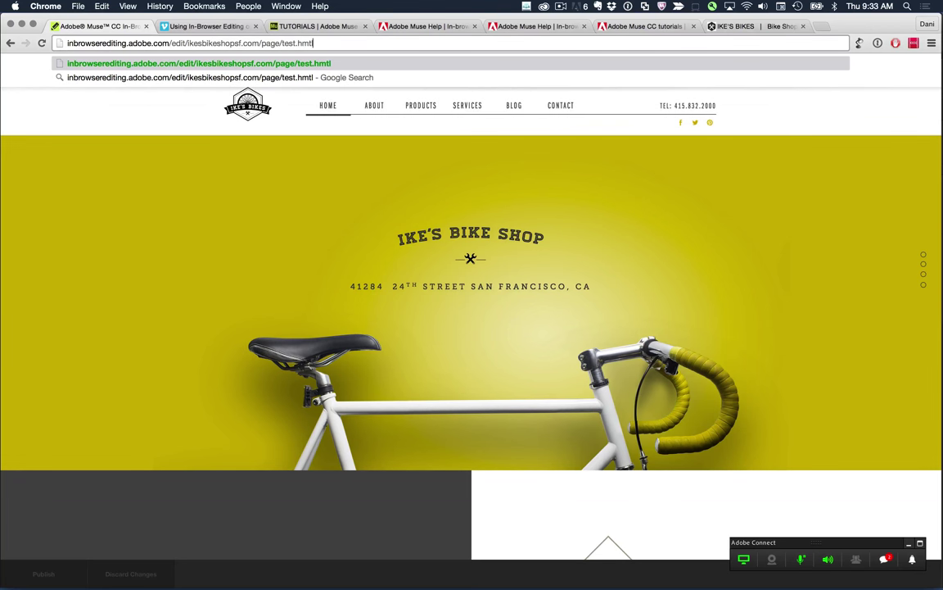
key("BackSpace")
key("BackSpace")
key("BackSpace")
type("tml")
key("Return")
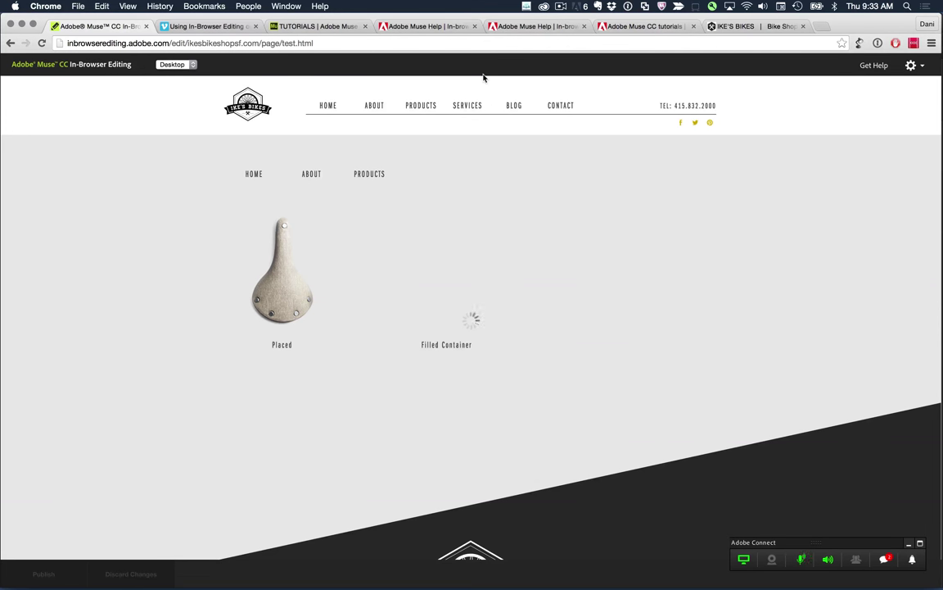
left_click(406, 46)
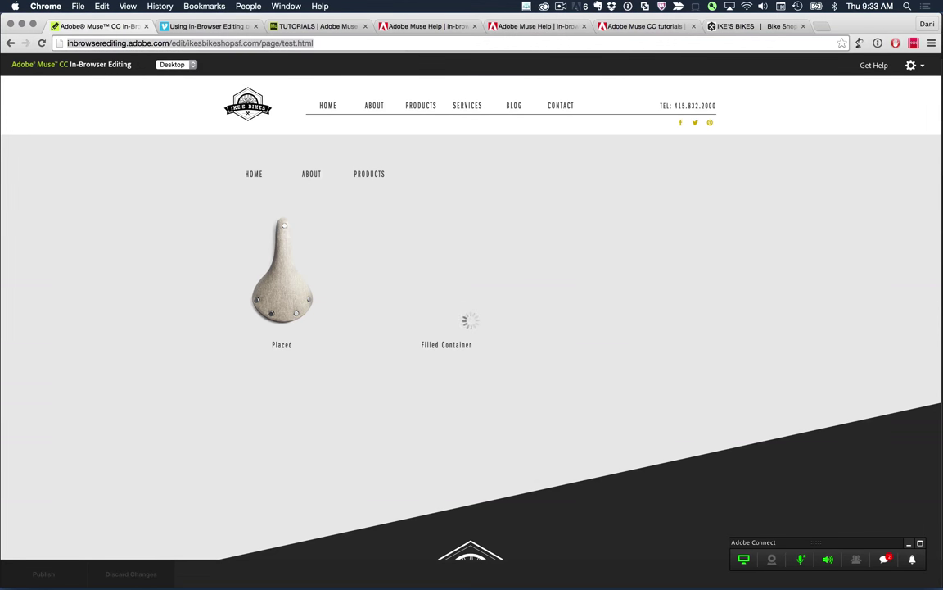
key("Return")
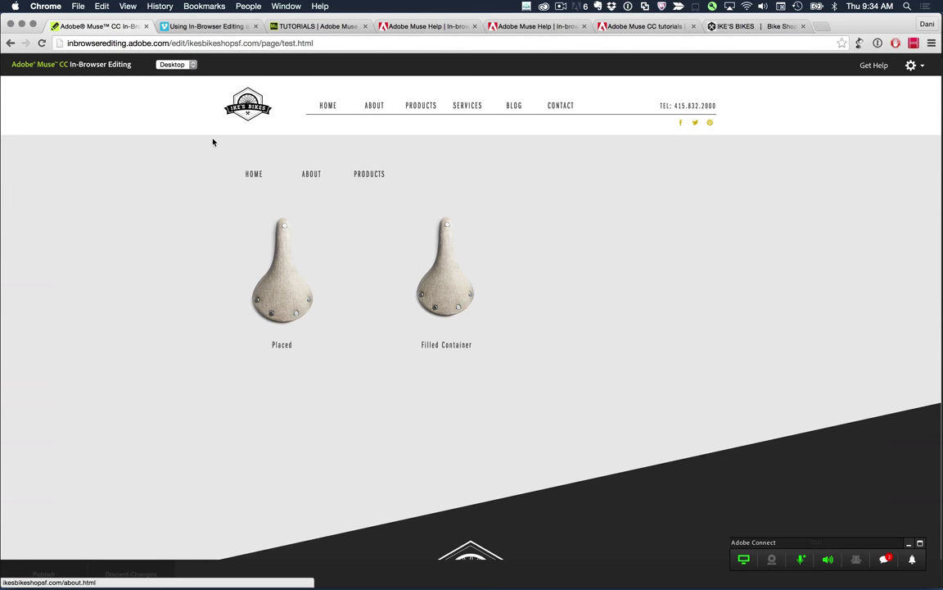
- Examine the editing options offered for the HOME, ABOUT and PRODUCTS items of the menu above the saddle images
left_click(254, 175)
left_click(311, 174)
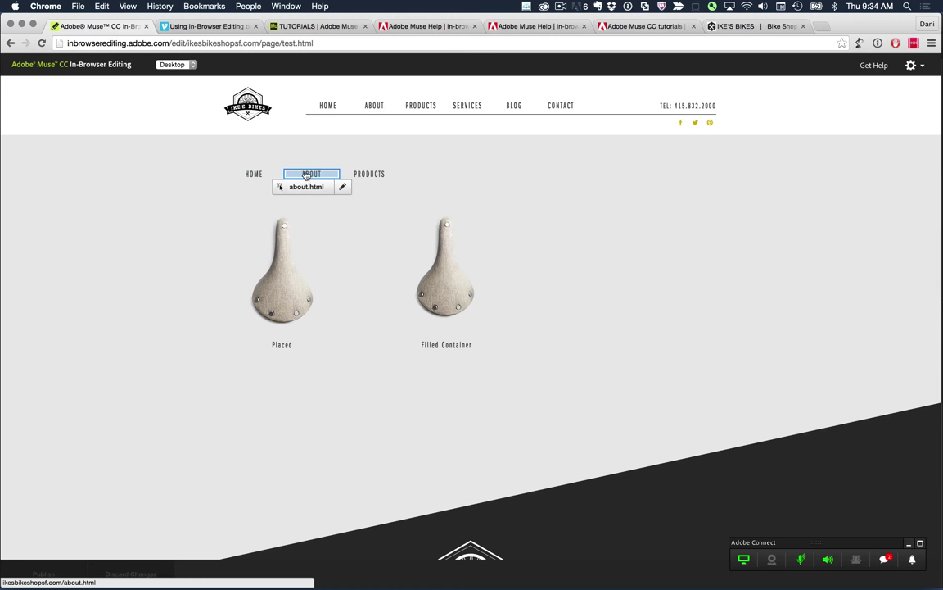
left_click(377, 176)
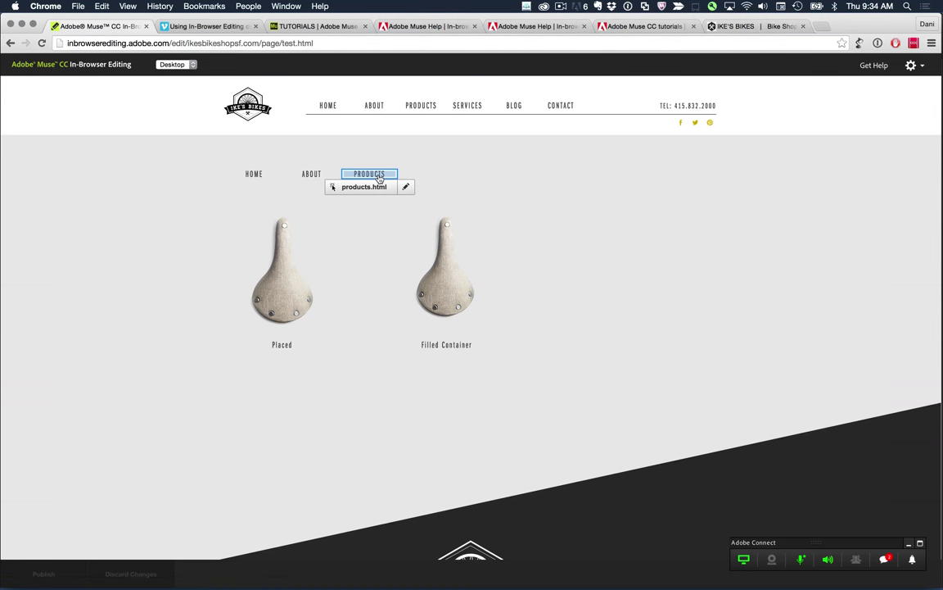
left_click(311, 174)
left_click(195, 239)
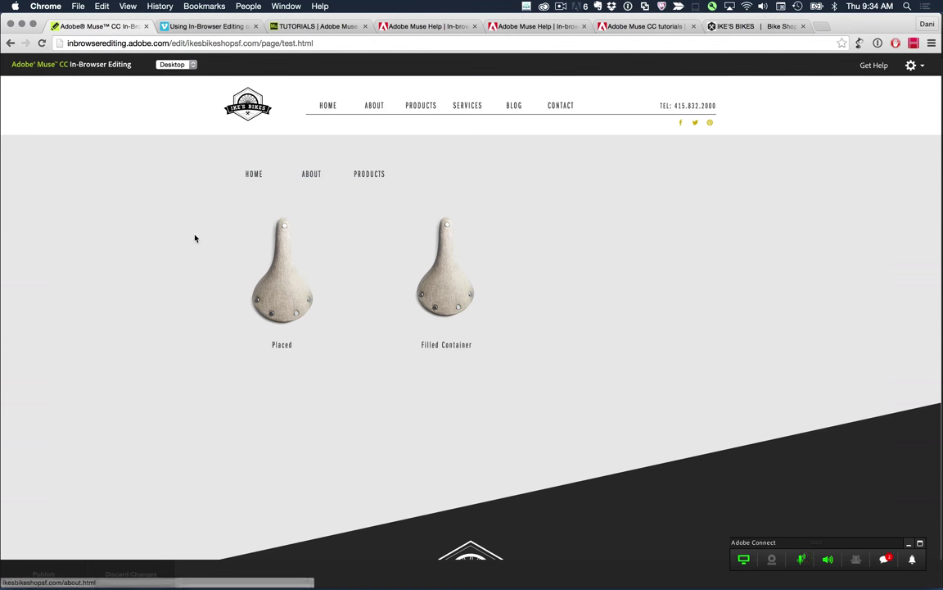
left_click(307, 174)
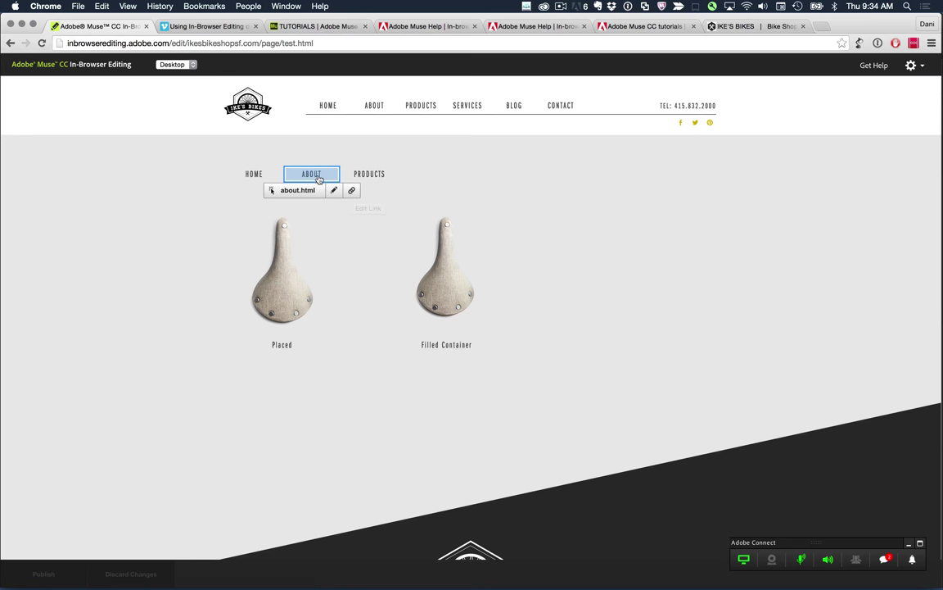
- Change the text of the ABOUT menu item above the saddle images to US, and review its link settings without changing them
left_click(334, 192)
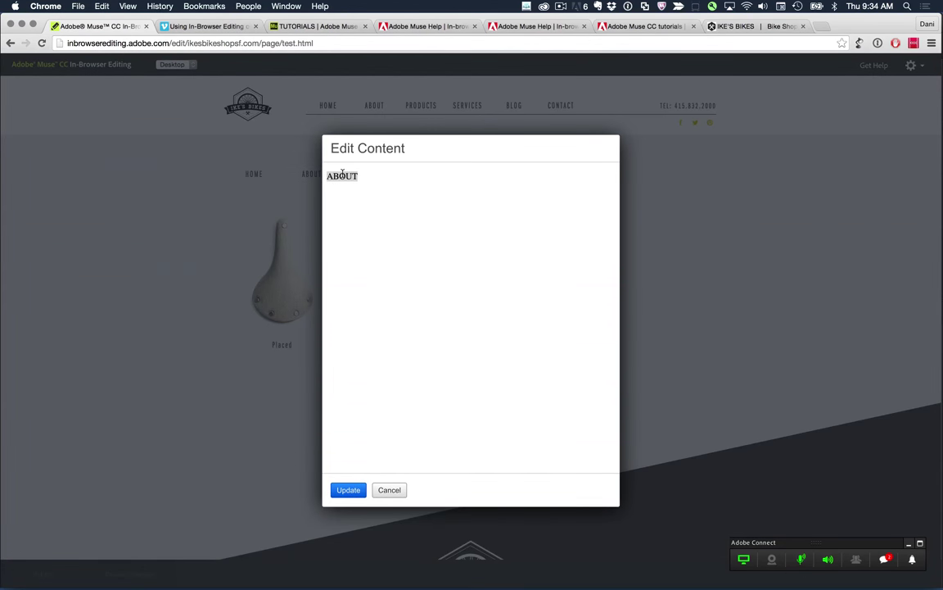
type("US")
left_click(346, 489)
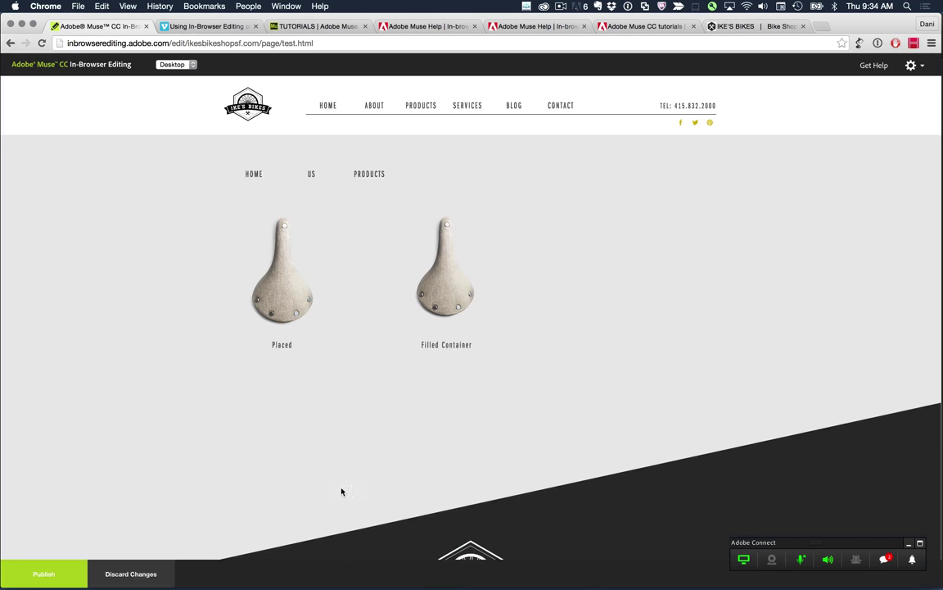
mouse_move(314, 176)
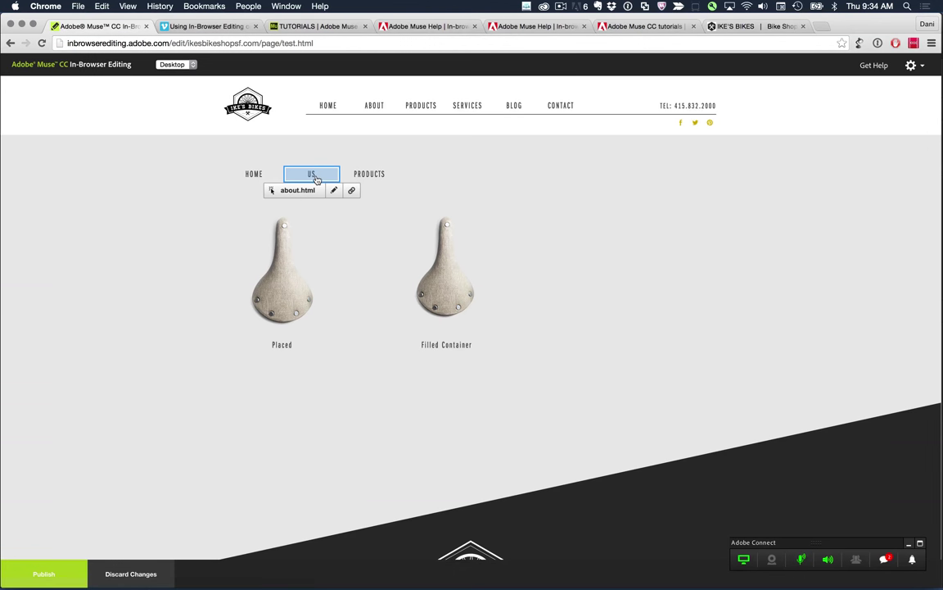
left_click(351, 190)
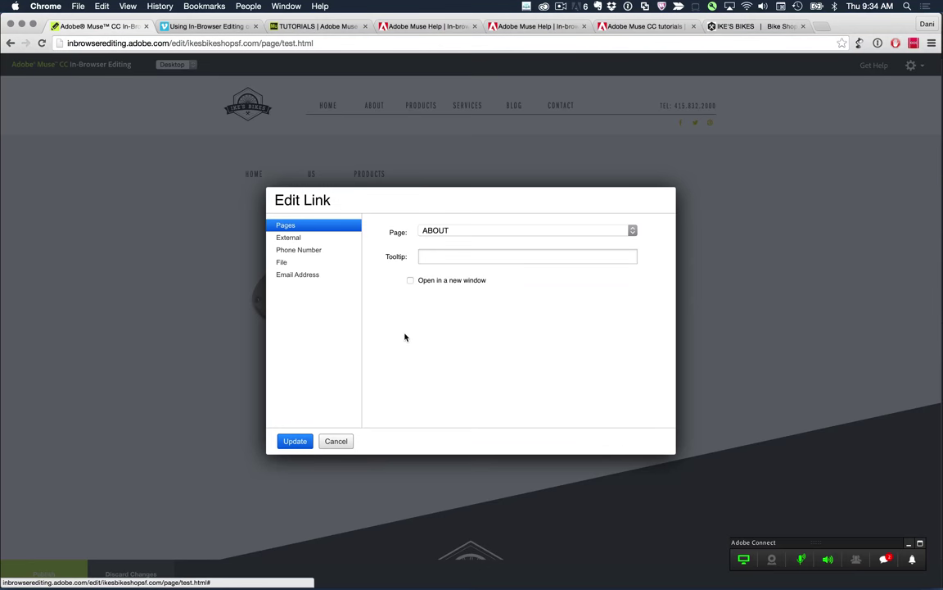
left_click(344, 442)
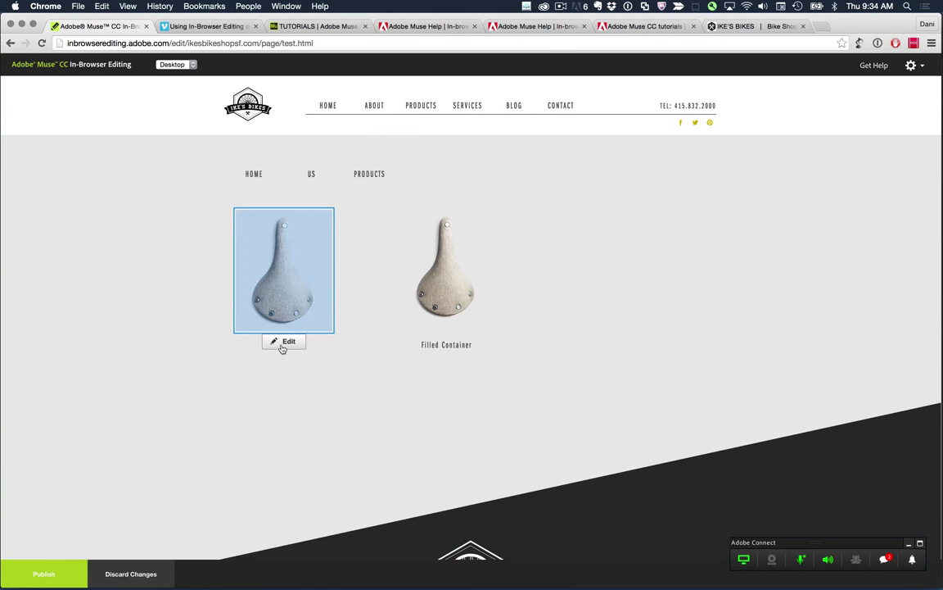
- Replace the text of the "Placed" caption under the first saddle image with "Lean to Bike with Ike"
mouse_move(303, 347)
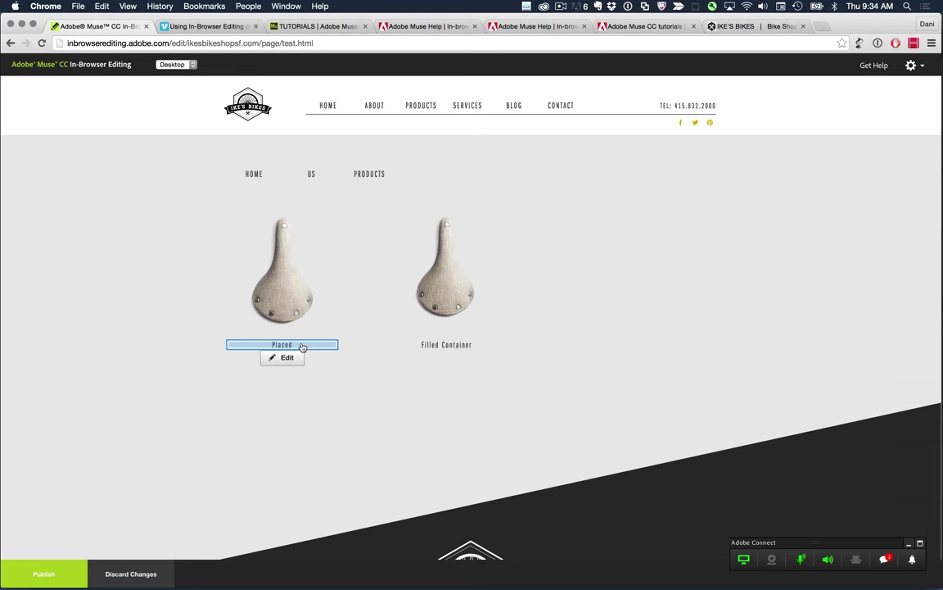
left_click(292, 358)
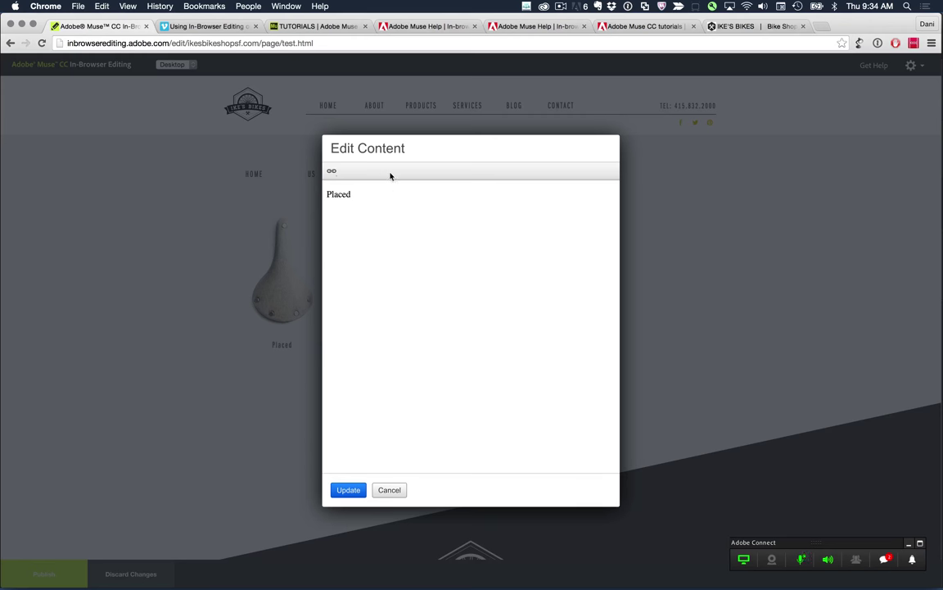
double_click(343, 195)
type("Lea")
type("n to R")
key("BackSpace")
type("Bike with IKe")
key("BackSpace")
key("BackSpace")
type("ke")
- Start inserting a link for the caption text and examine the Pages, External, Phone Number and File link types
left_click(333, 174)
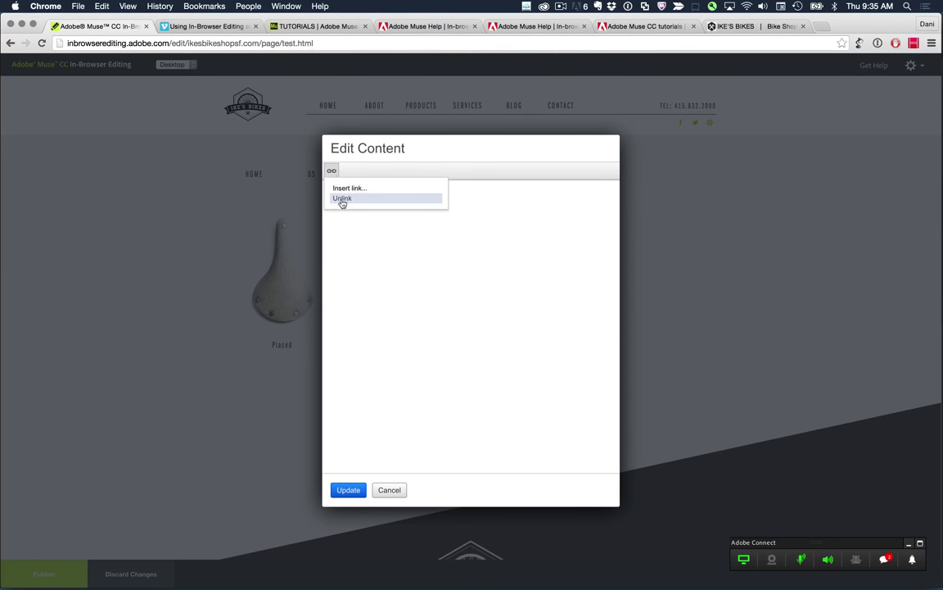
left_click(348, 188)
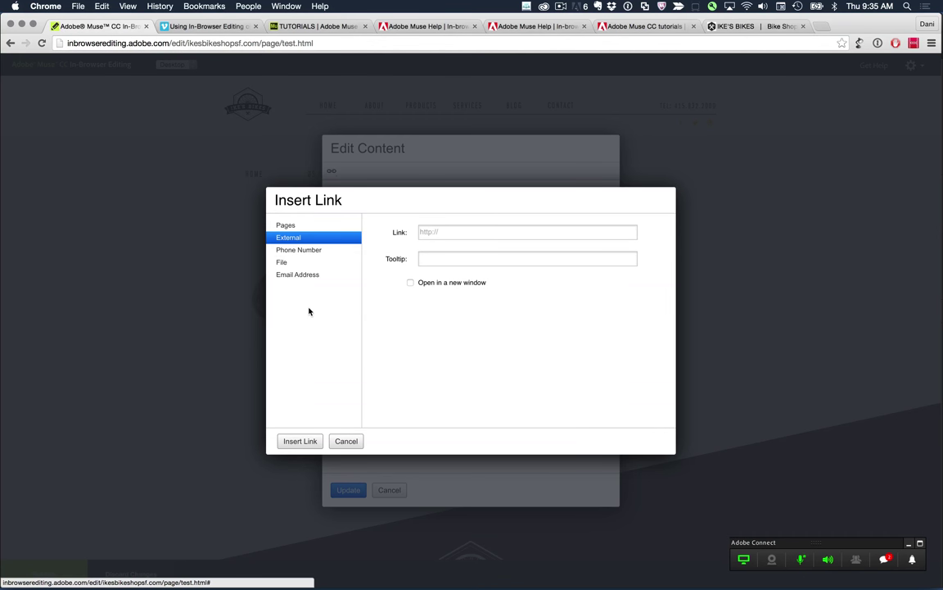
left_click(294, 226)
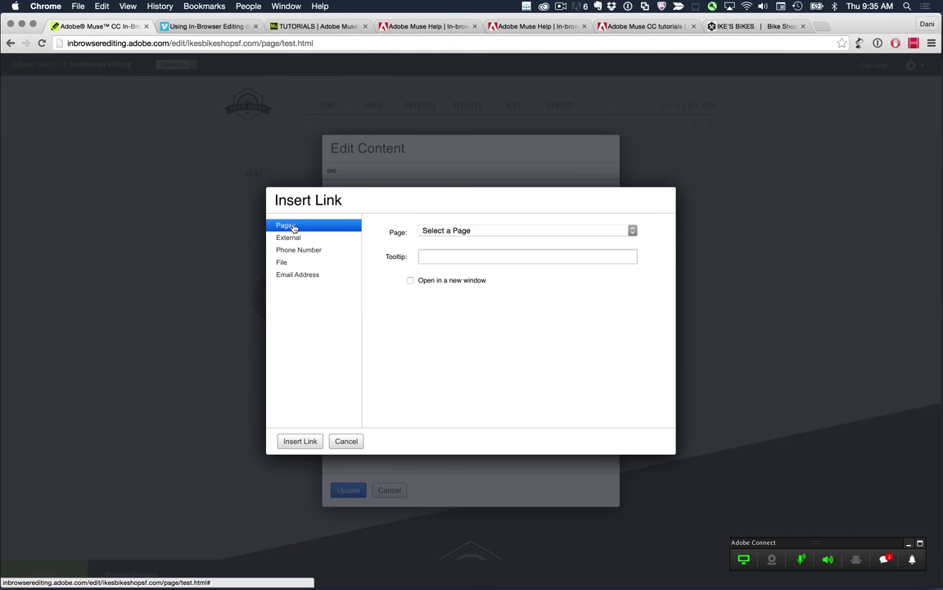
left_click(475, 231)
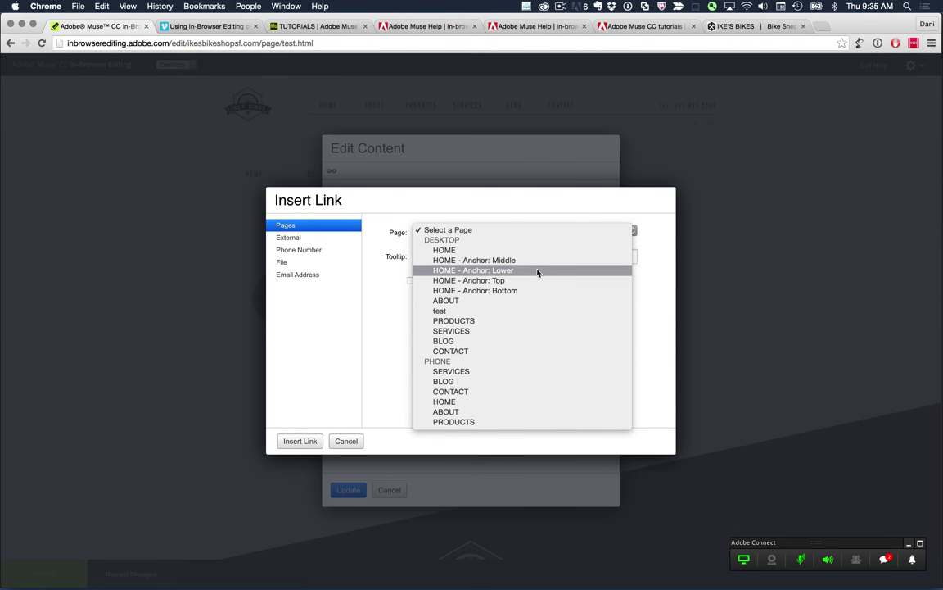
left_click(366, 323)
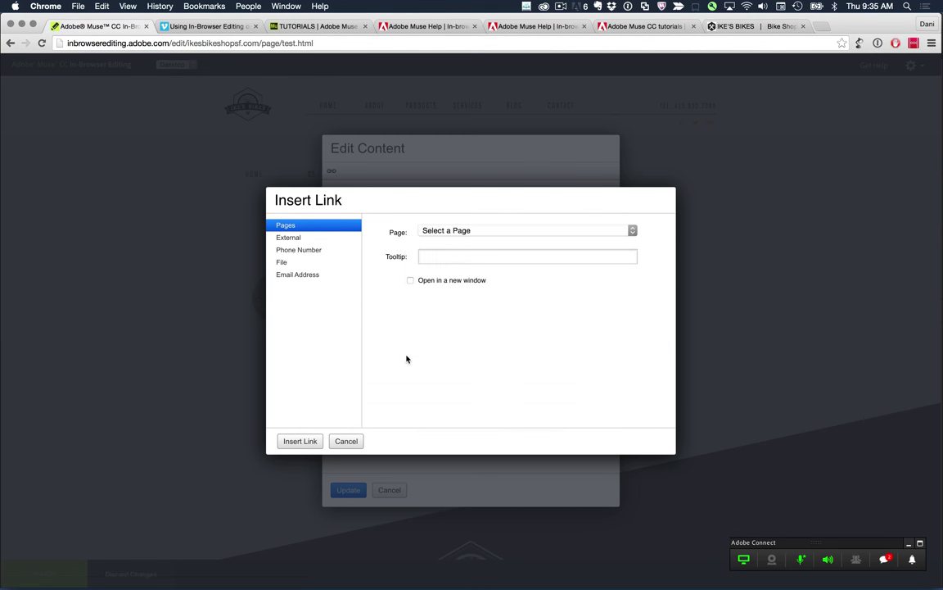
left_click(297, 237)
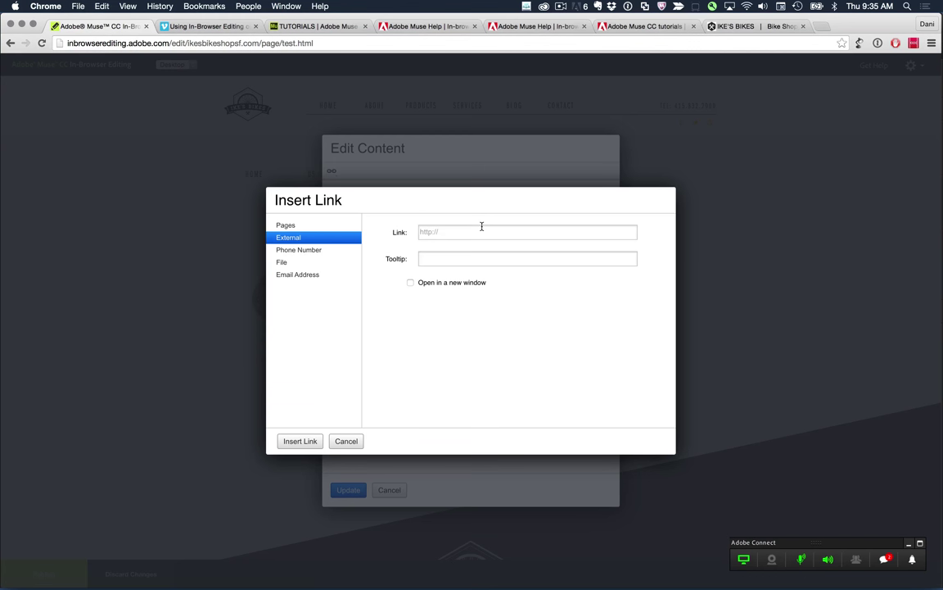
left_click(315, 252)
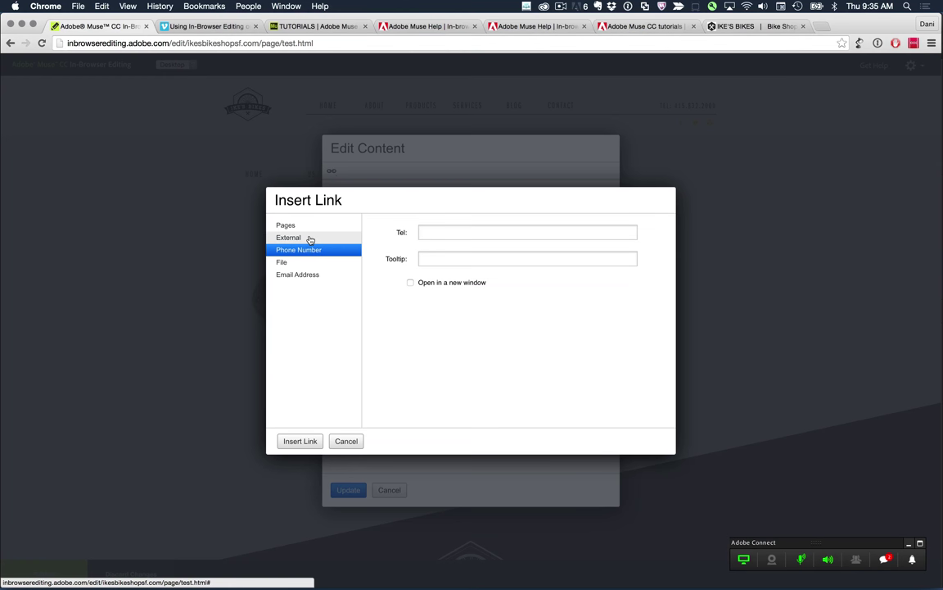
left_click(310, 238)
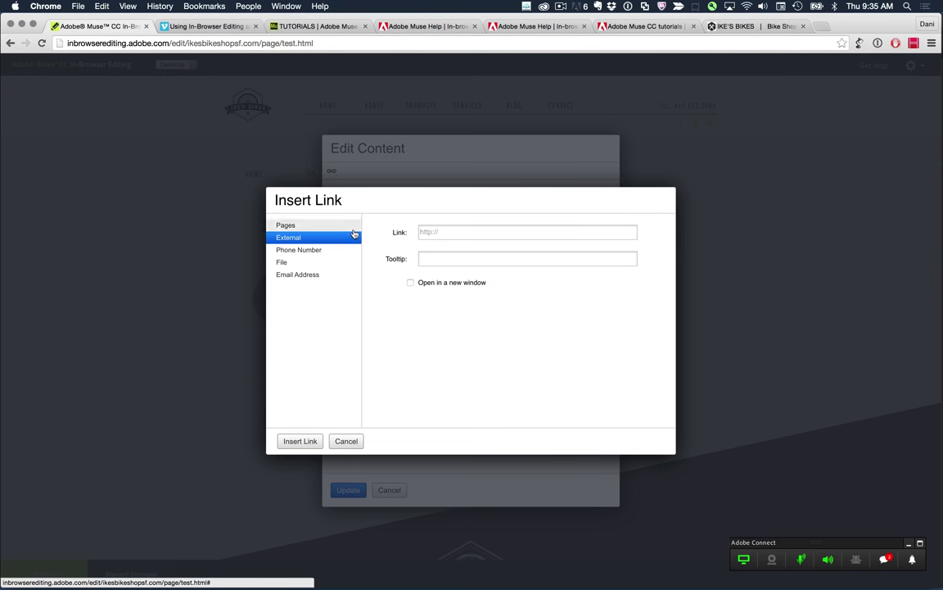
left_click(310, 265)
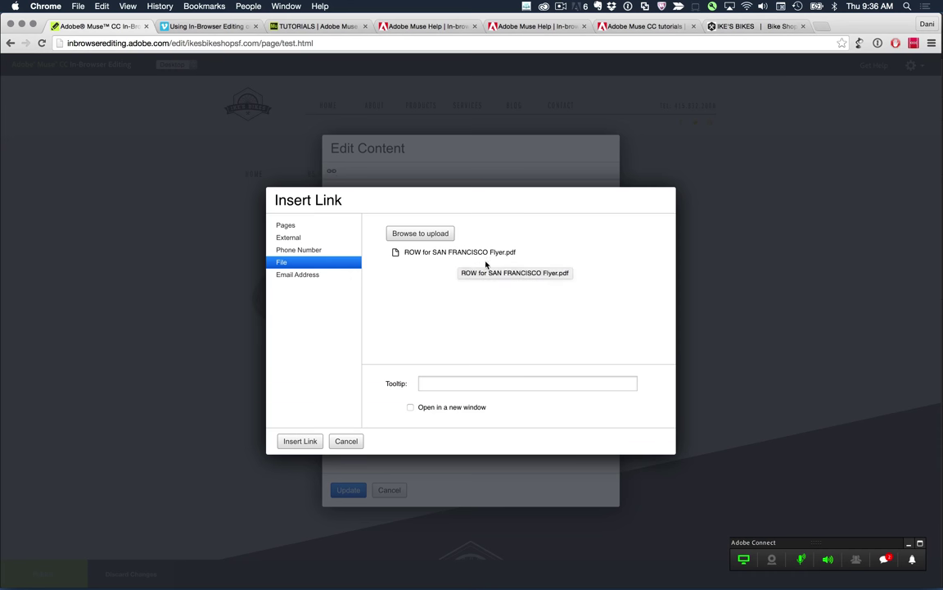
- Try to upload ROW for SAN FRANCISCO Flyer.pdf from the Forms_Joe_Latest folder after previewing it, and cancel the upload under a new name
left_click(417, 234)
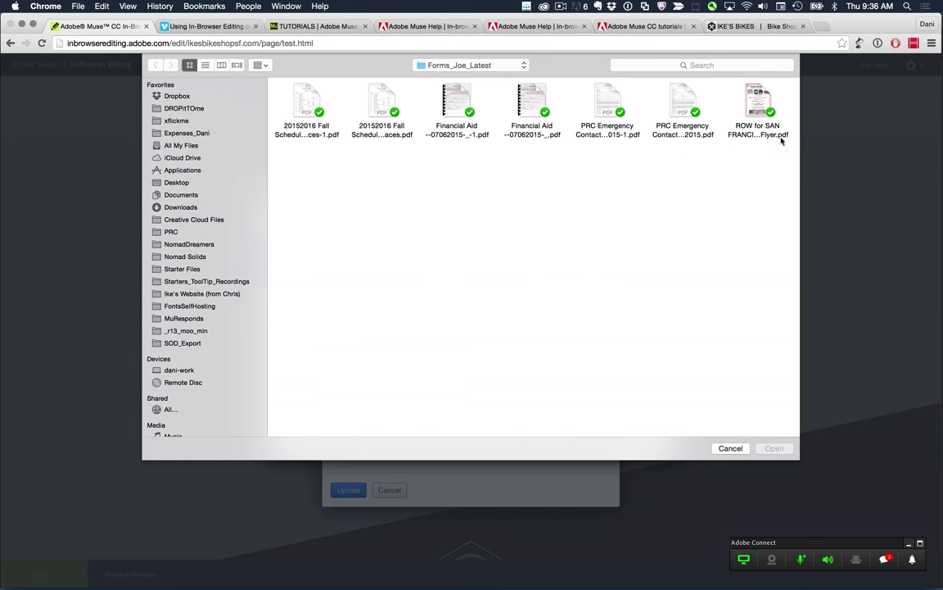
left_click(758, 100)
key("space")
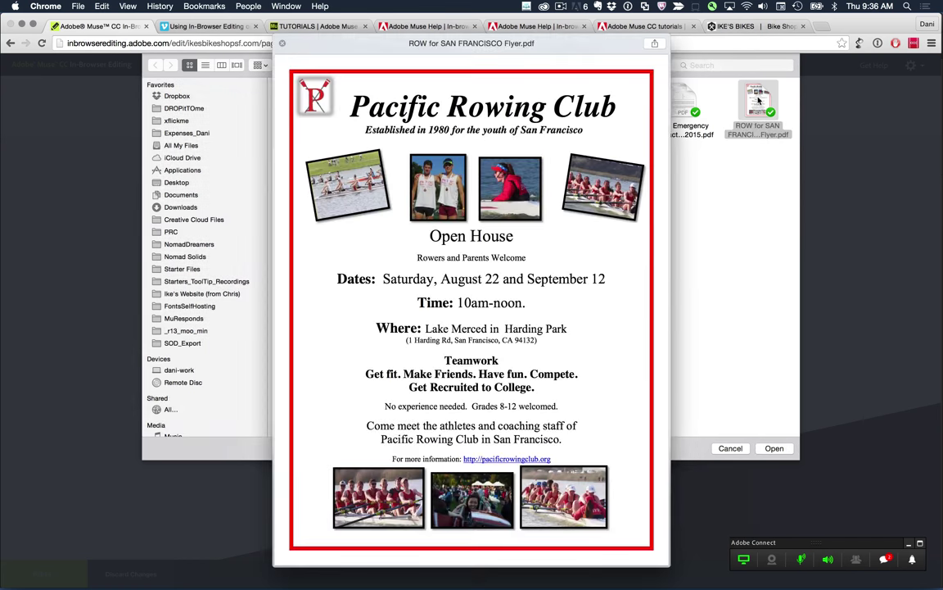
key("space")
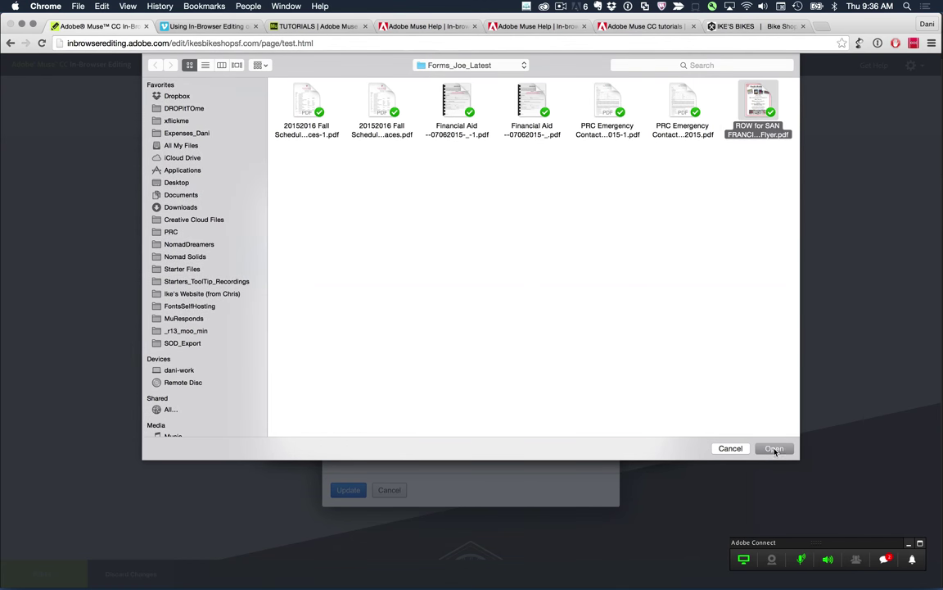
left_click(774, 448)
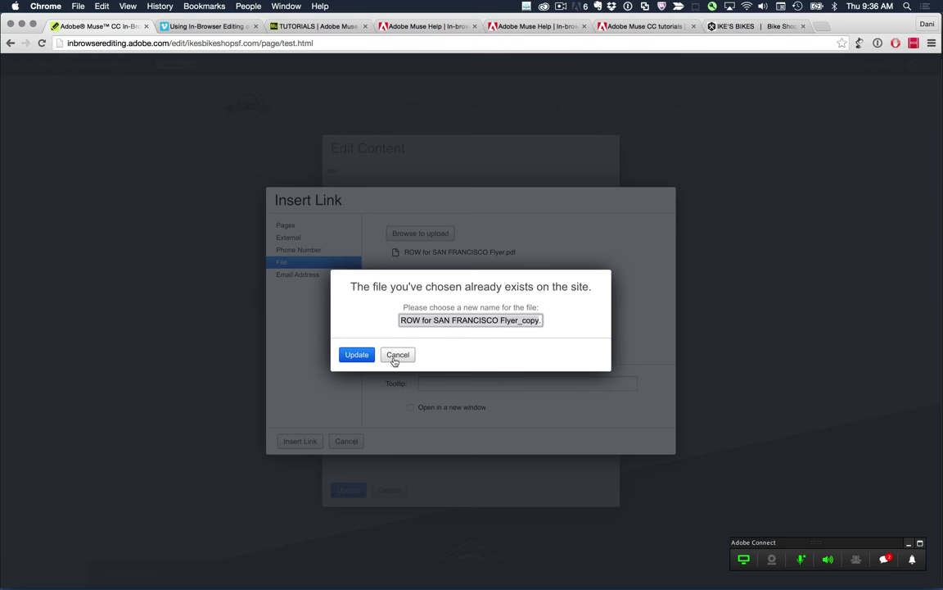
left_click(398, 354)
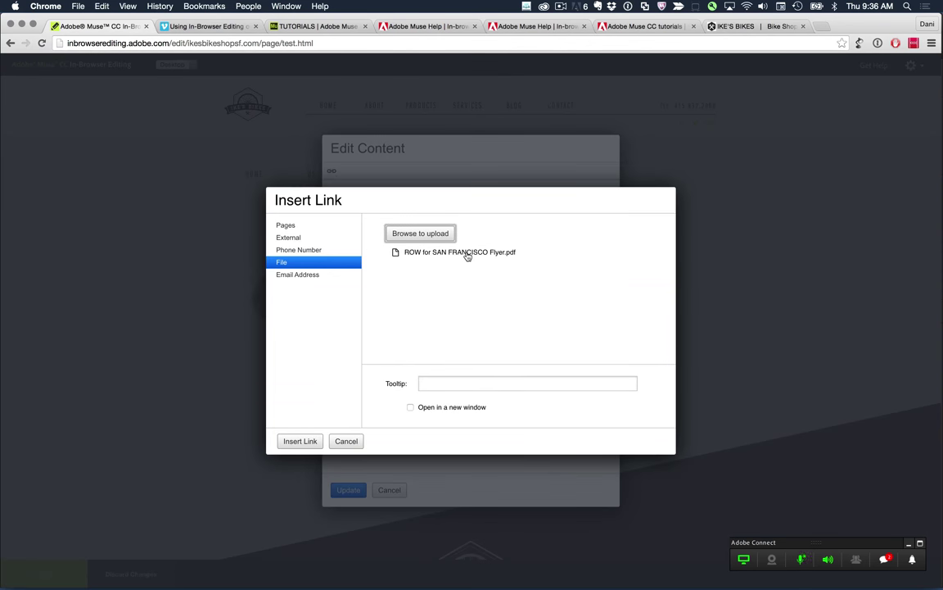
- Try to link the caption to the existing ROW for SAN FRANCISCO Flyer.pdf, set to open in a new window
left_click(467, 255)
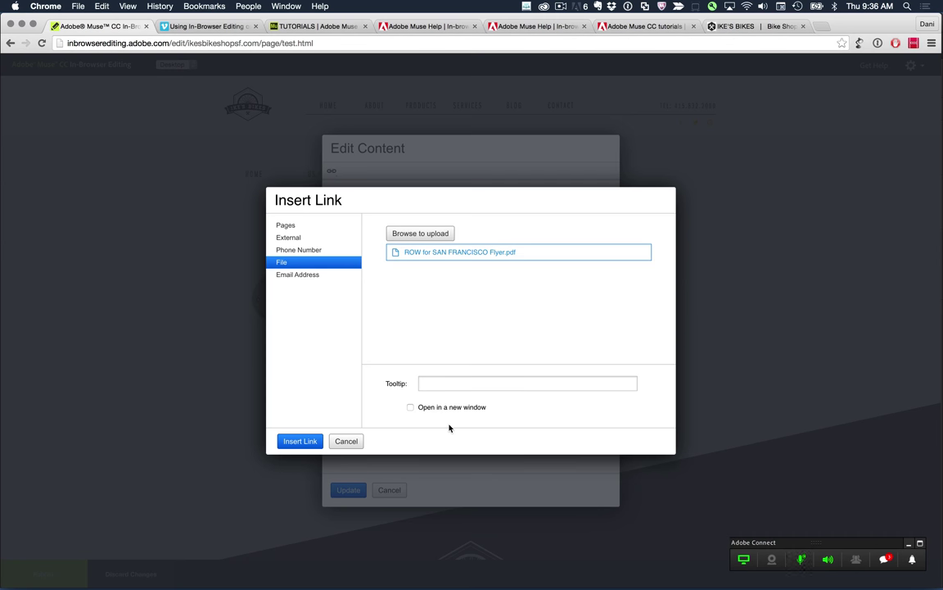
left_click(410, 407)
left_click(300, 442)
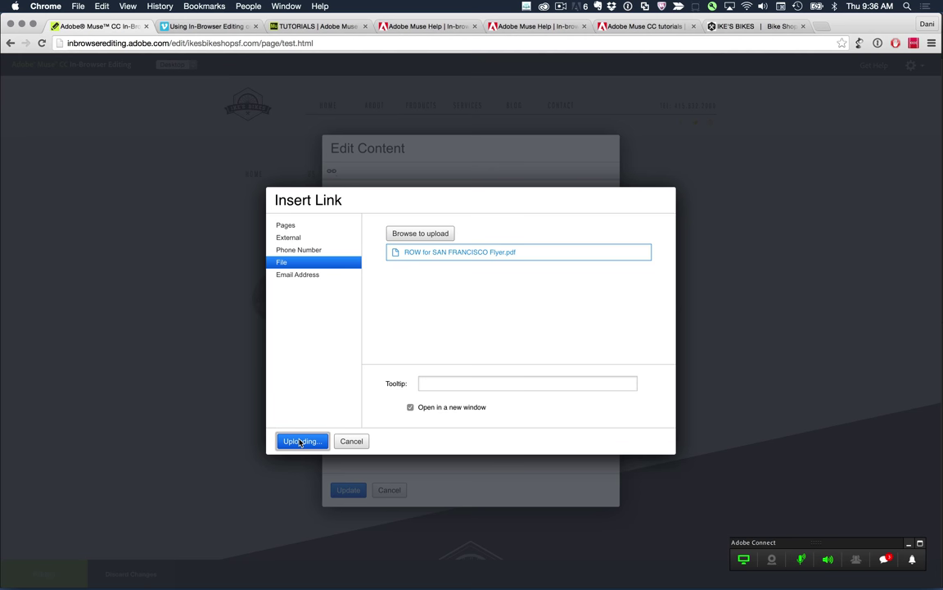
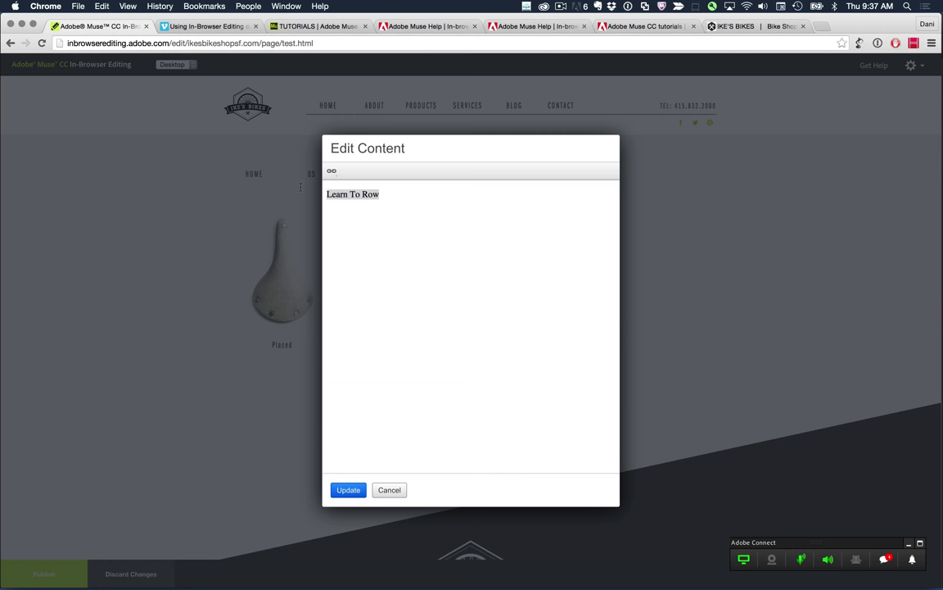
- Replace the caption text in the content editor with "LEARN TO ROW"
type("LEE")
key("BackSpace")
type("A")
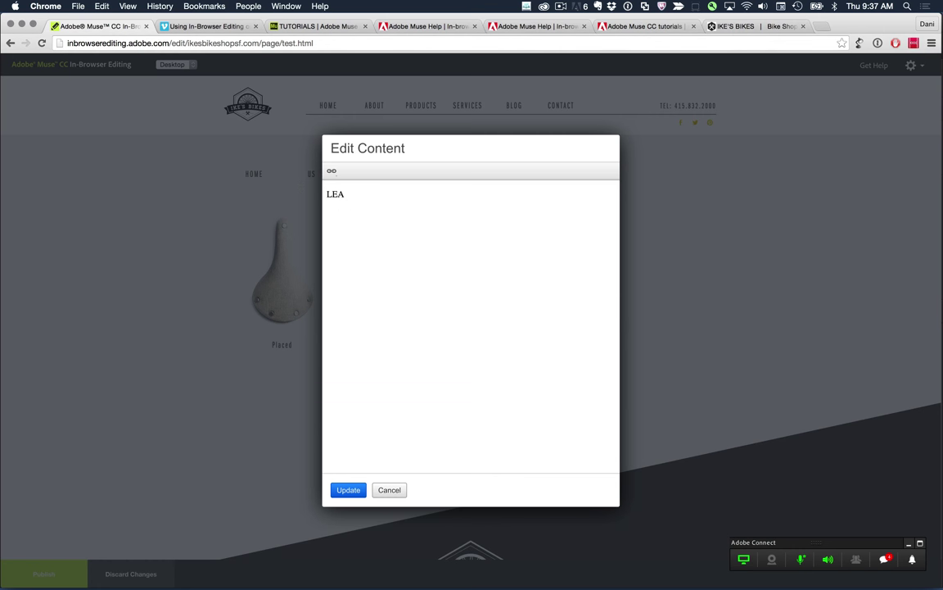
type("RN TO RI")
key("BackSpace")
key("BackSpace")
type("ROW")
- Link the whole LEARN TO ROW text to the site file ROW for SAN FRANCISCO Flyer.pdf and update the caption
key("super+a")
left_click(330, 175)
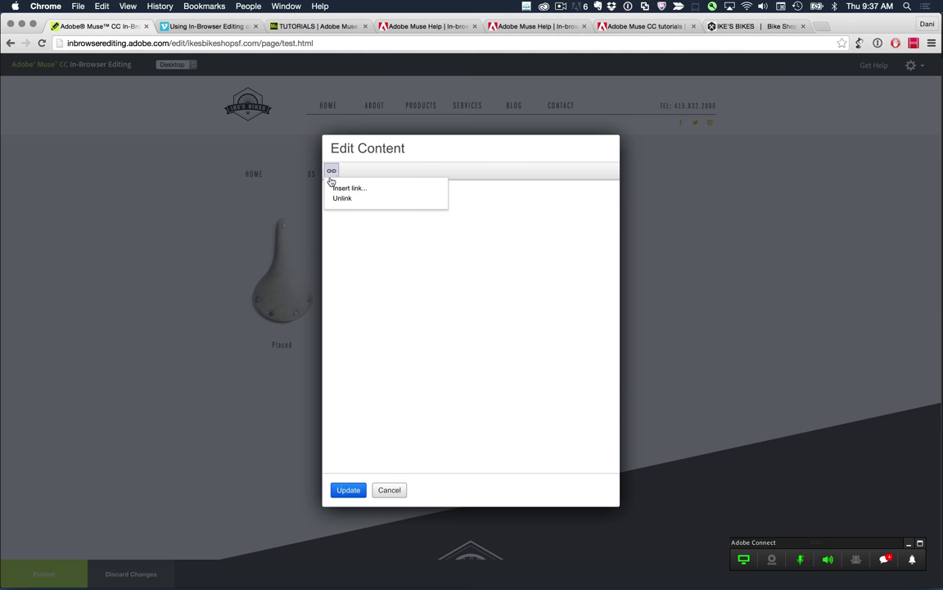
left_click(383, 186)
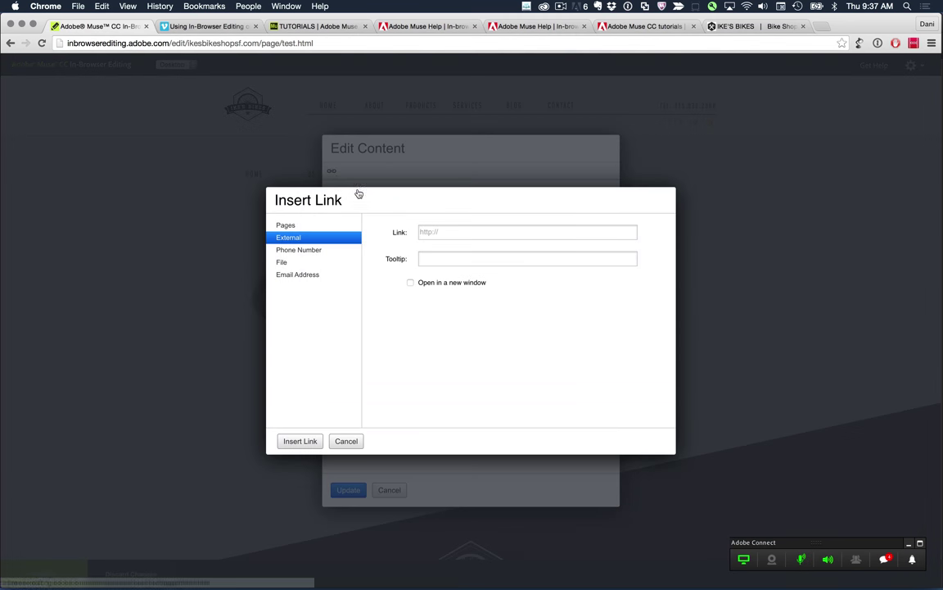
left_click(300, 260)
left_click(451, 252)
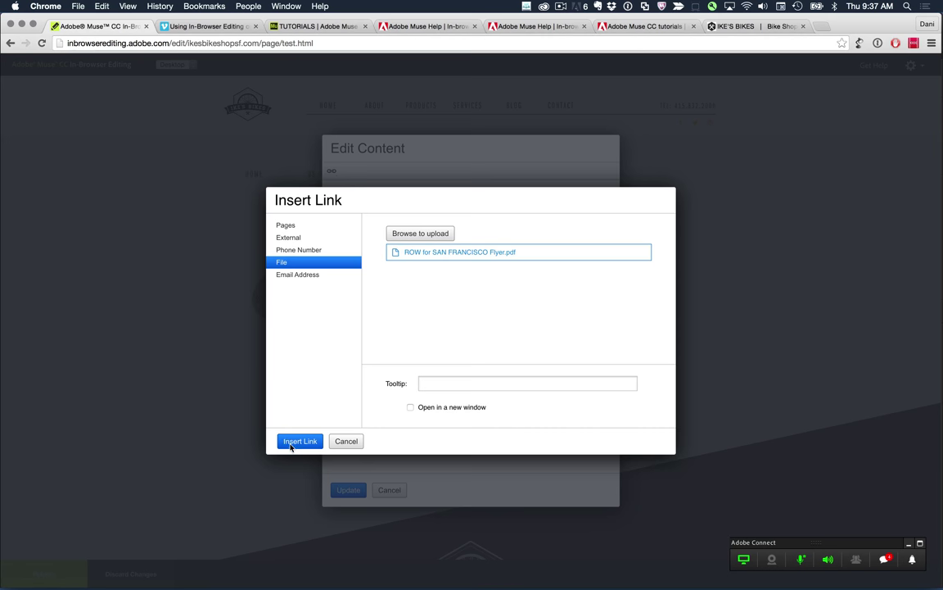
left_click(291, 445)
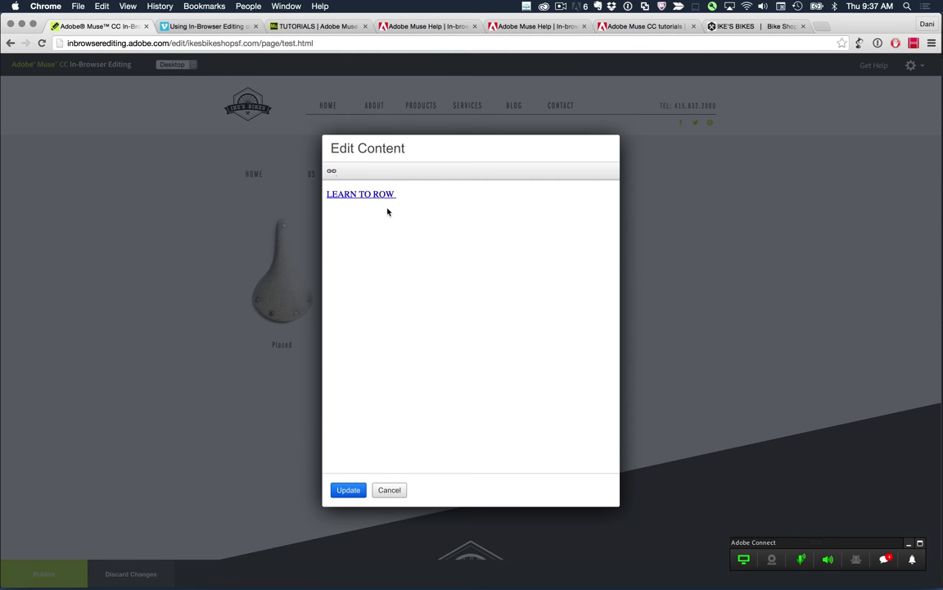
left_click(349, 490)
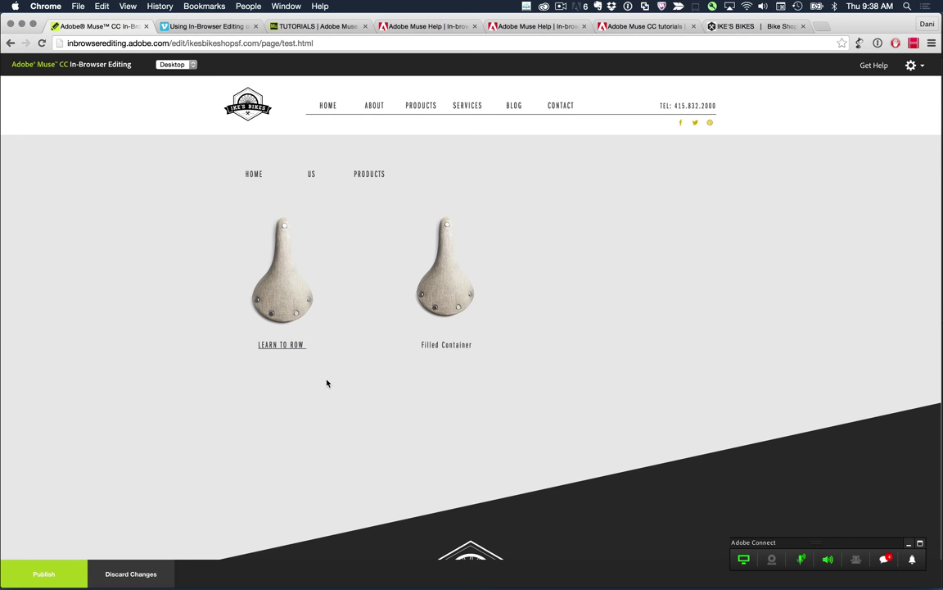
- Check the link settings of the LEARN TO ROW caption, close them without saving, and deselect the caption
left_click(291, 345)
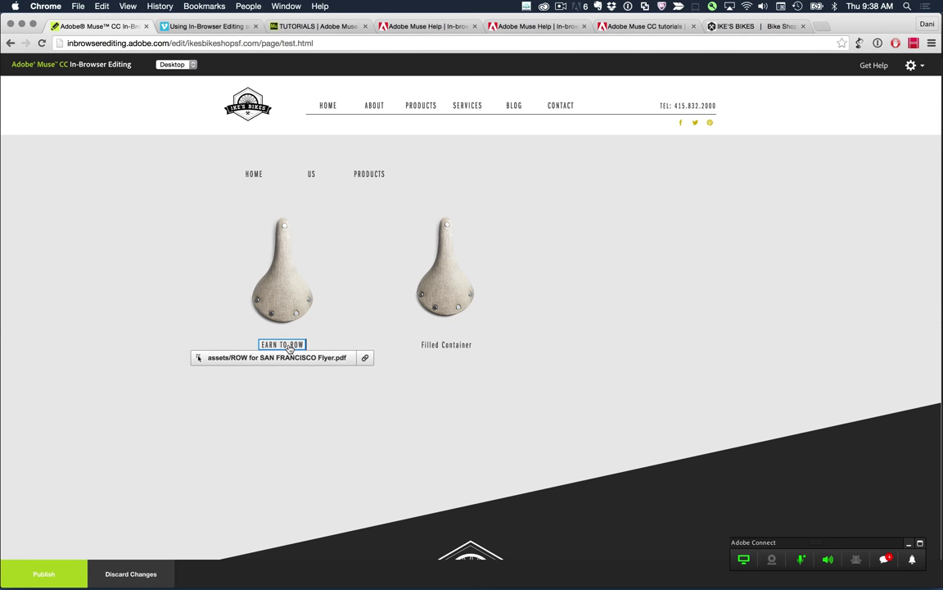
left_click(365, 357)
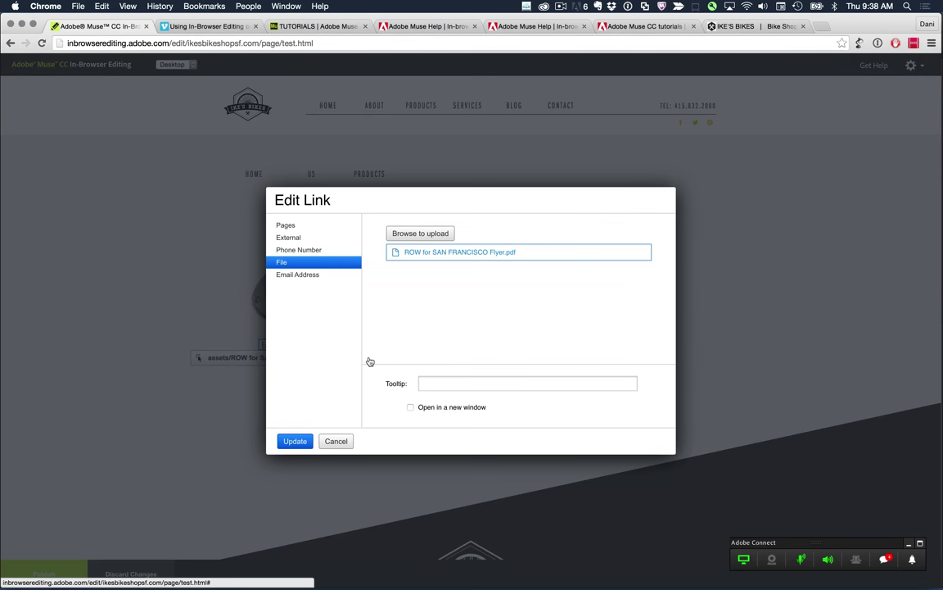
left_click(335, 443)
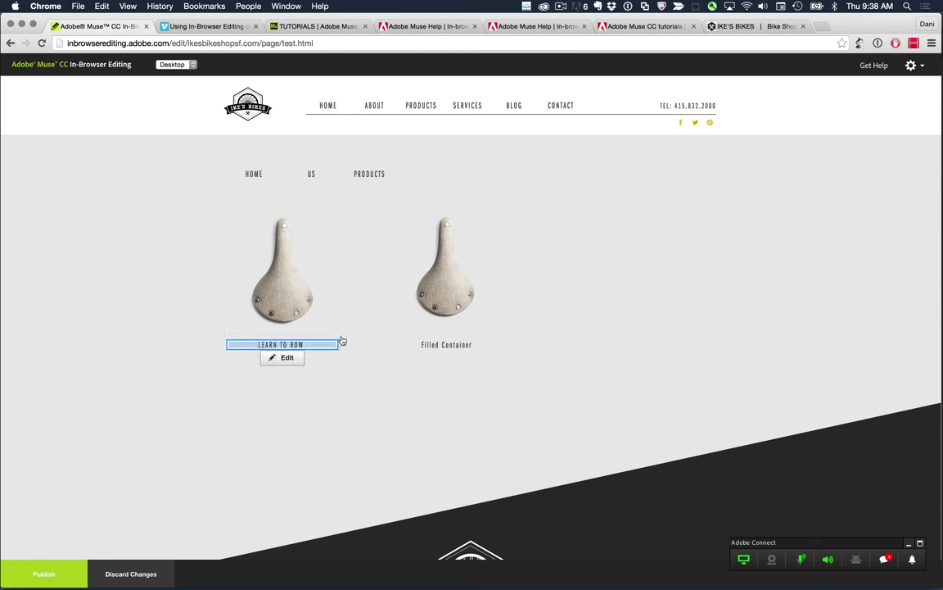
left_click(281, 346)
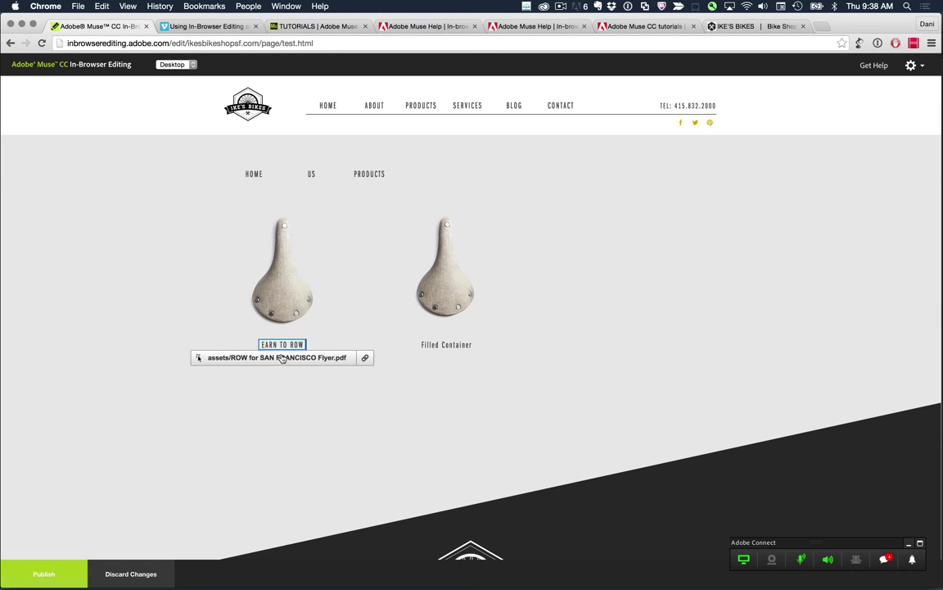
left_click(262, 450)
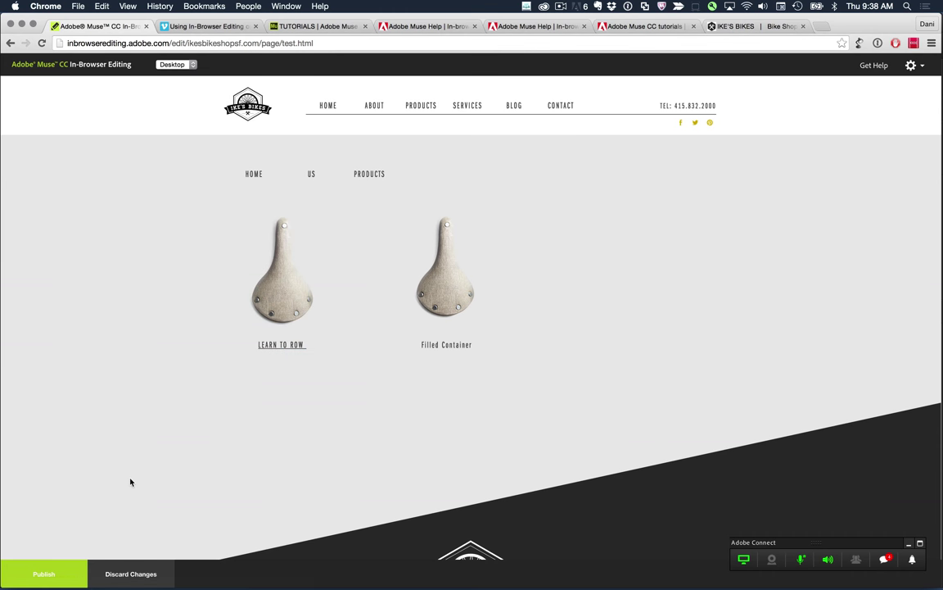
- Publish the test page edits and open the site's About page to view its About Us text
left_click(43, 579)
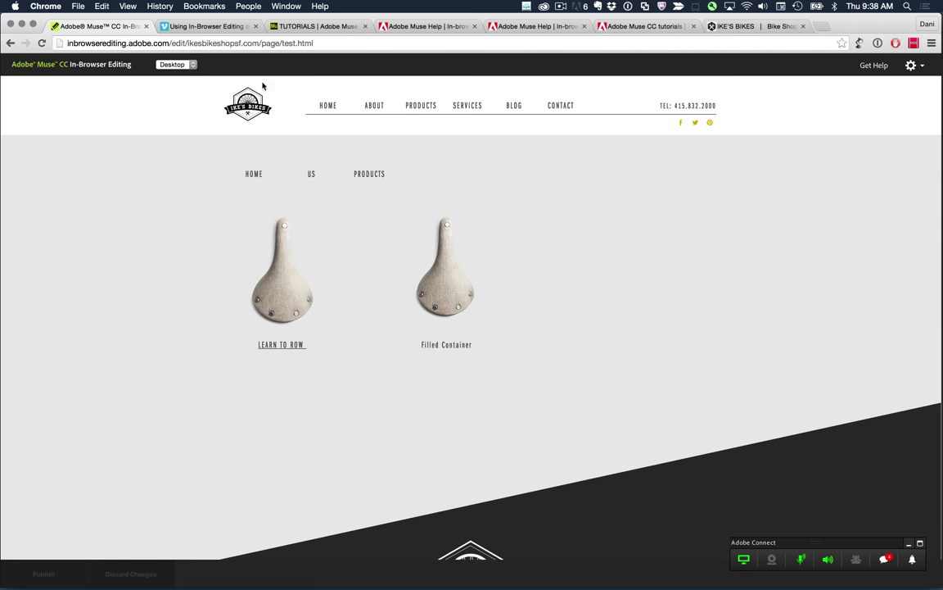
left_click(371, 112)
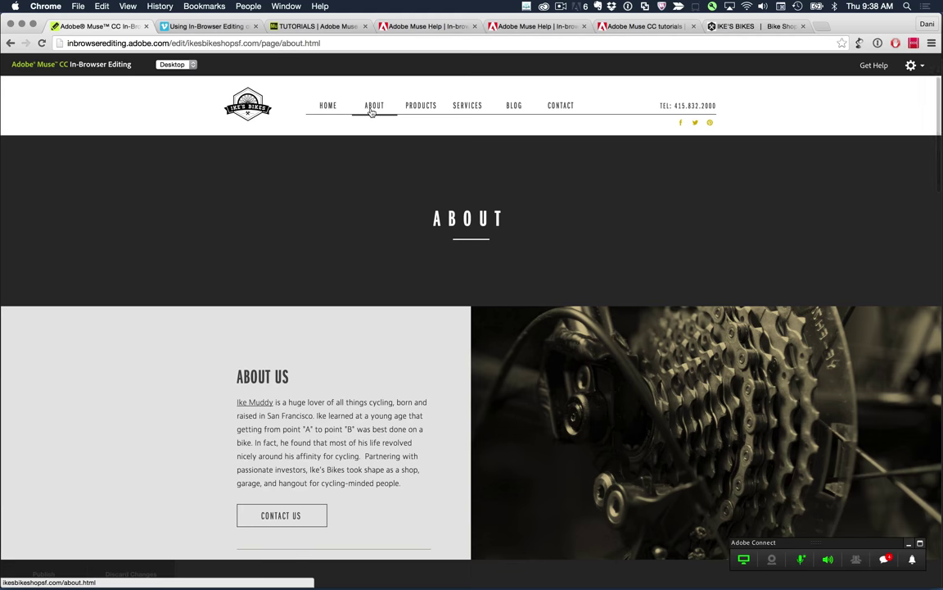
mouse_move(473, 236)
scroll(376, 320, "down", 3)
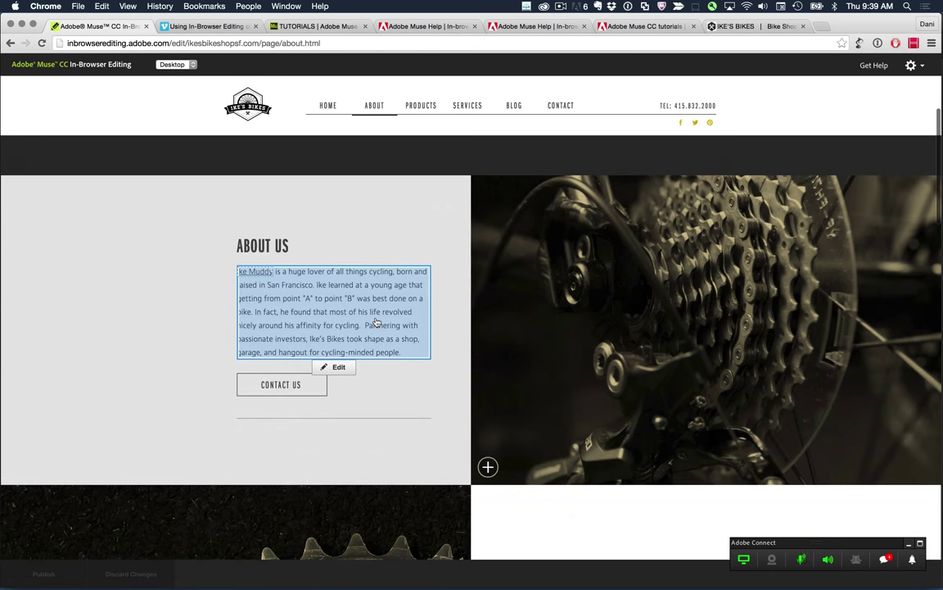
mouse_move(272, 224)
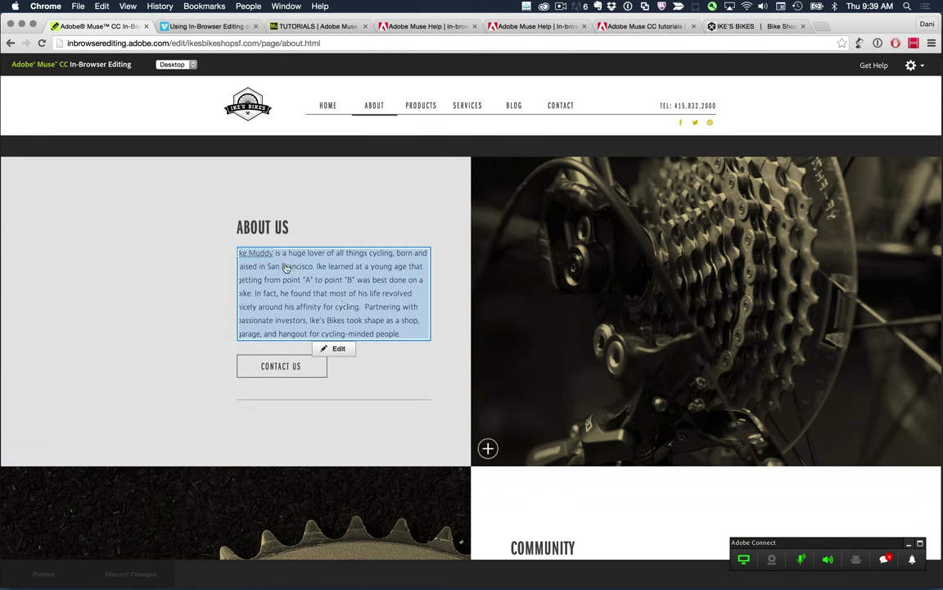
right_click(370, 187)
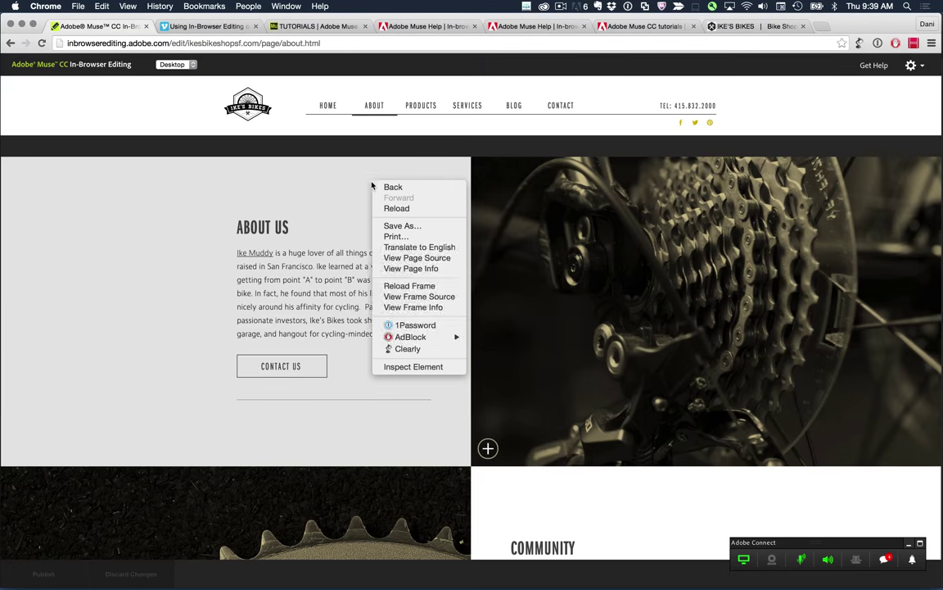
- In Adobe Muse, duplicate the Filled Container caption as a left-aligned text frame of about 395 by 149 px beside the second saddle
key("super+Tab")
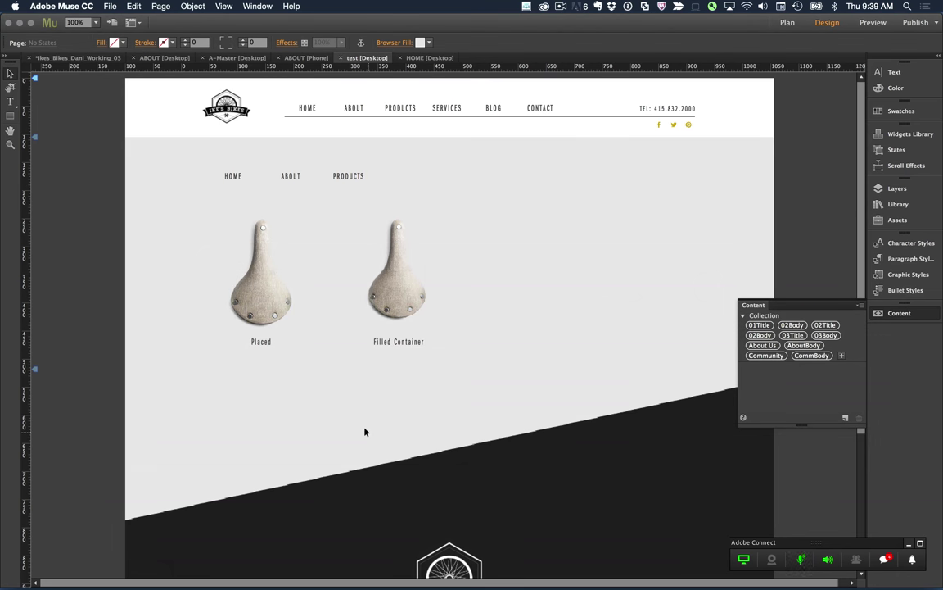
left_click(397, 341)
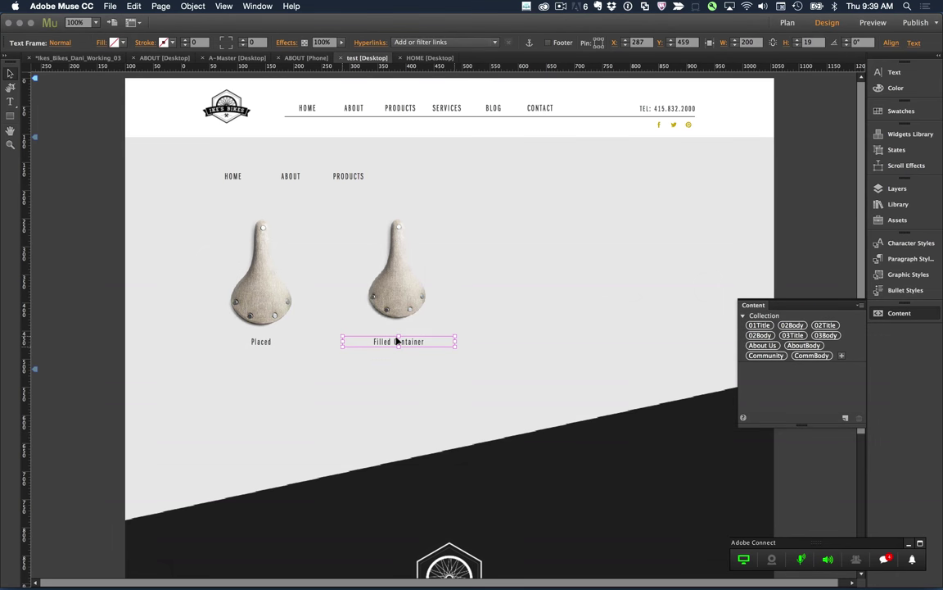
left_click_drag(397, 341, 718, 257)
triple_click(615, 180)
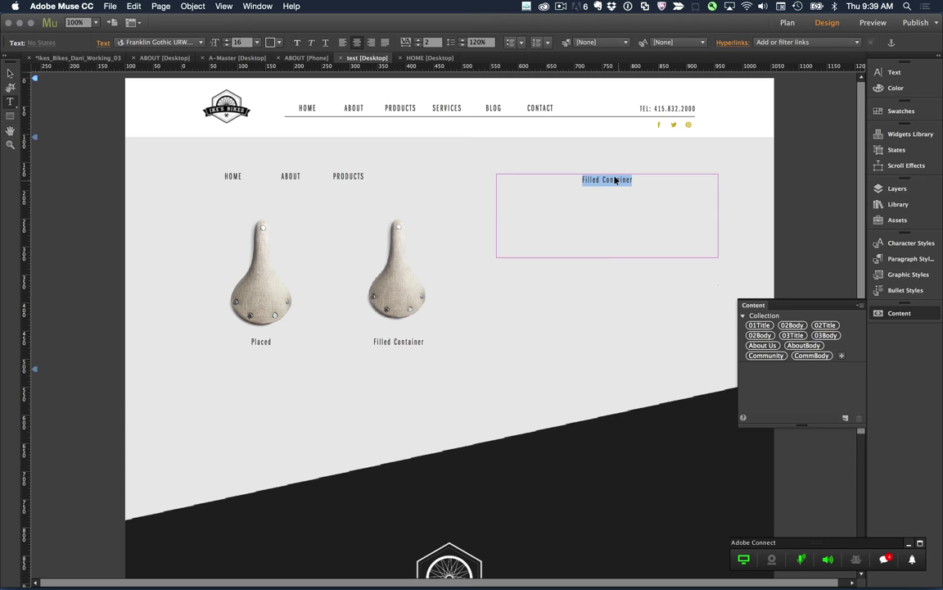
key("super+shift+l")
left_click(597, 175)
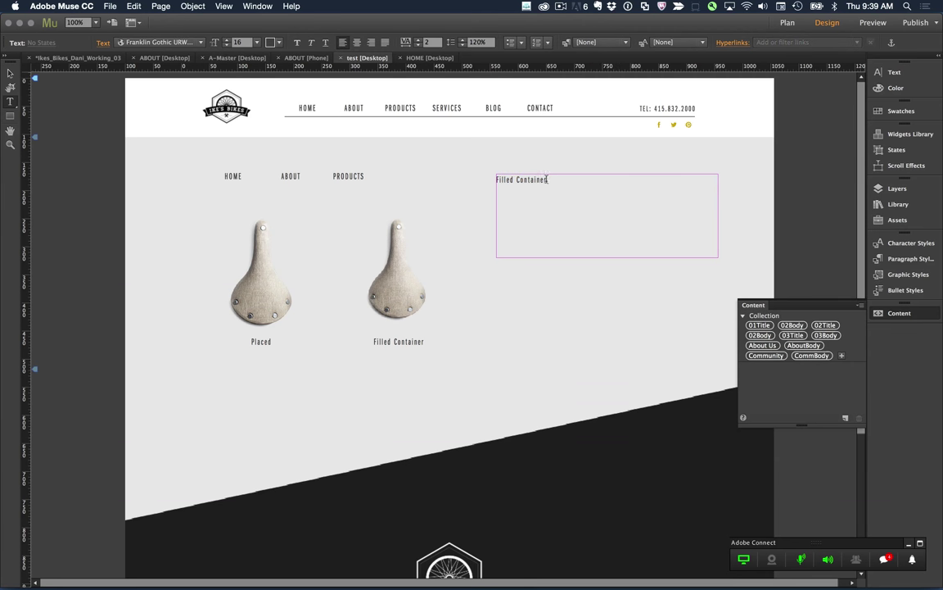
triple_click(563, 179)
- In Chrome, copy the AboutBody text from "In fact, he found" to its end and update the collection
key("super+Tab")
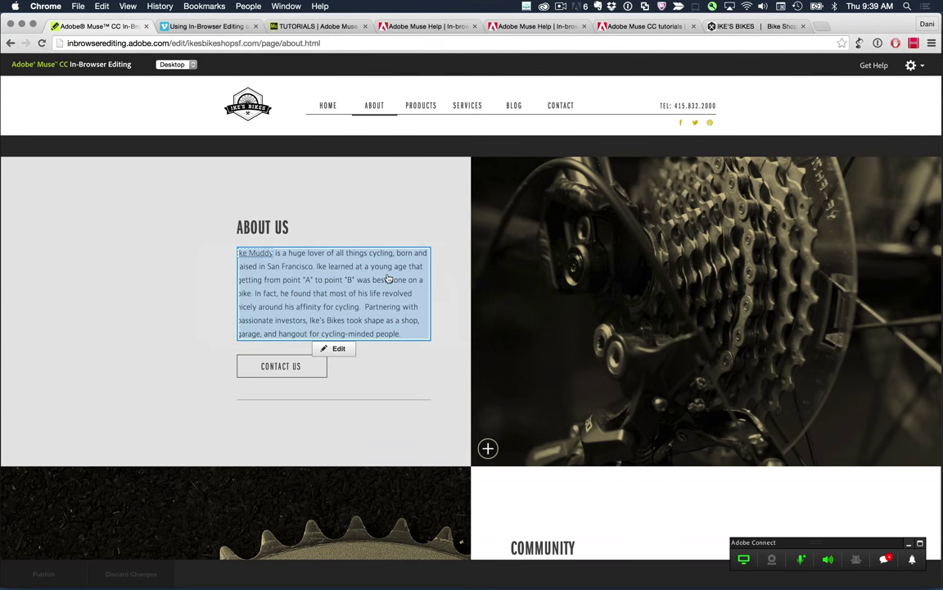
double_click(388, 280)
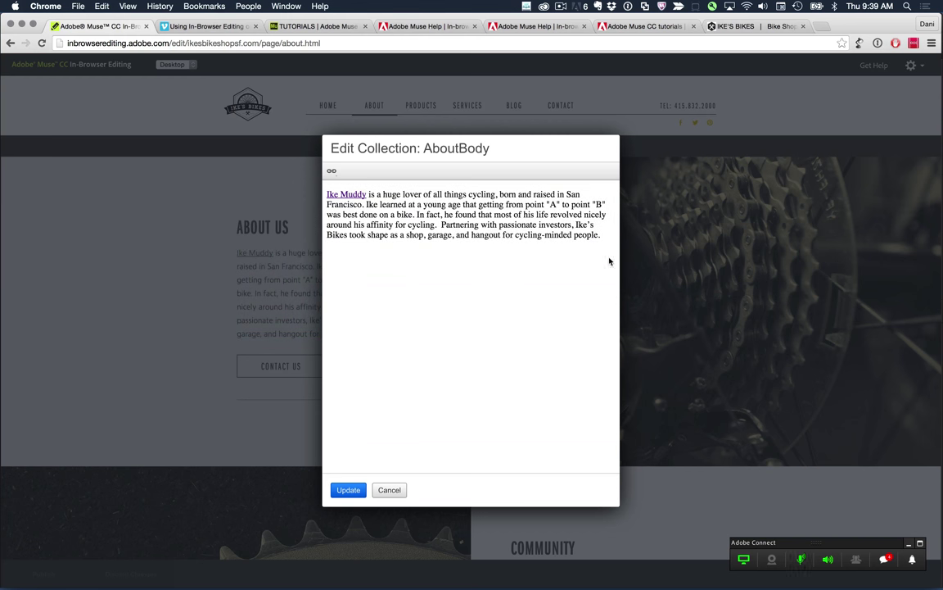
left_click_drag(601, 235, 415, 214)
key("super+c")
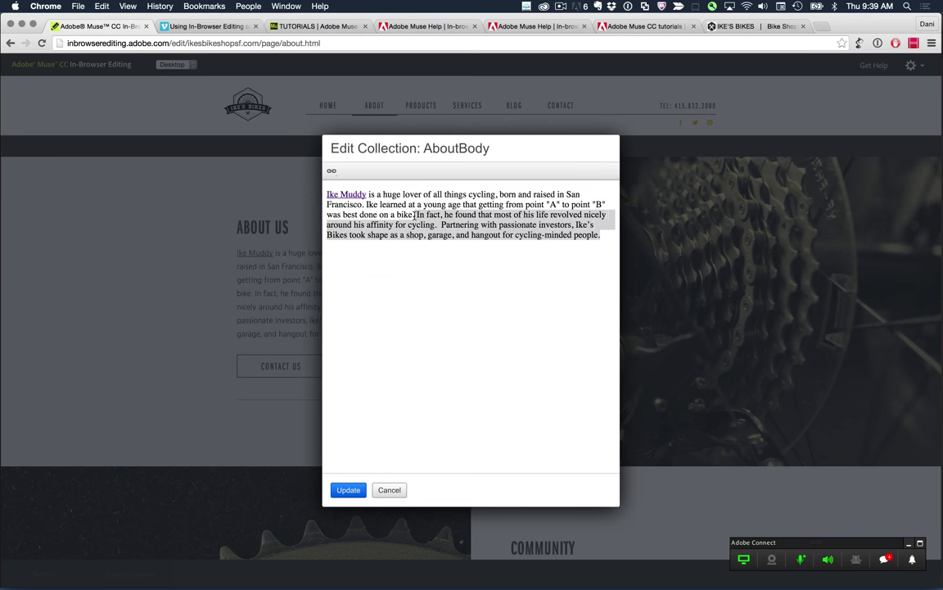
left_click(349, 491)
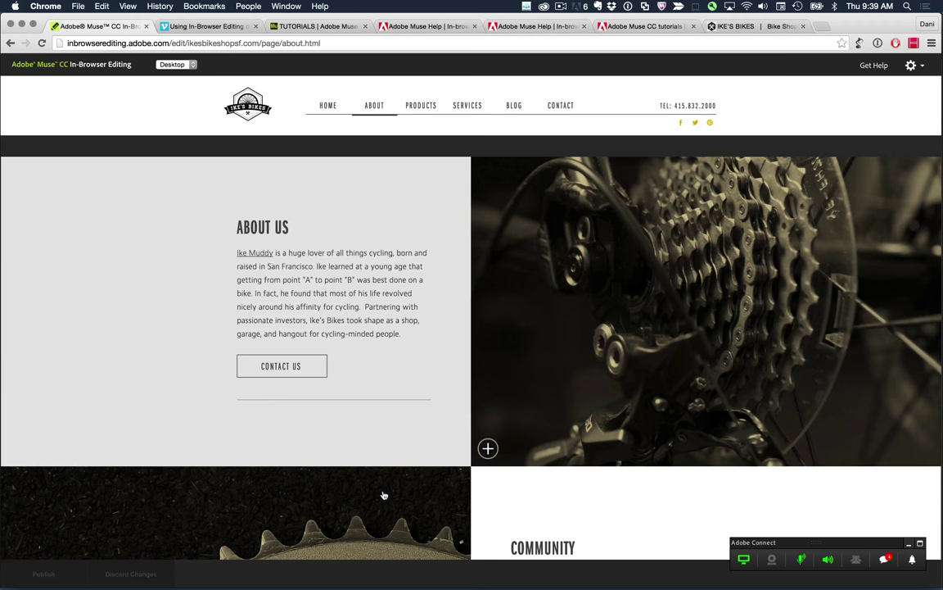
- In Adobe Muse, paste the copied text into the new frame and remove the words "Filled Container"
key("super+Tab")
left_click(560, 177)
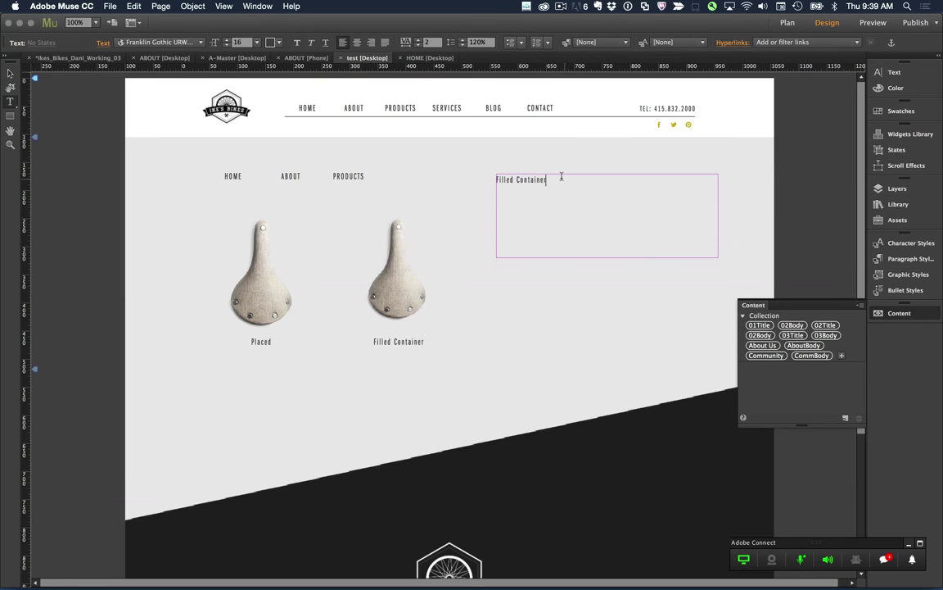
key("super+v")
left_click_drag(553, 179, 475, 178)
key("BackSpace")
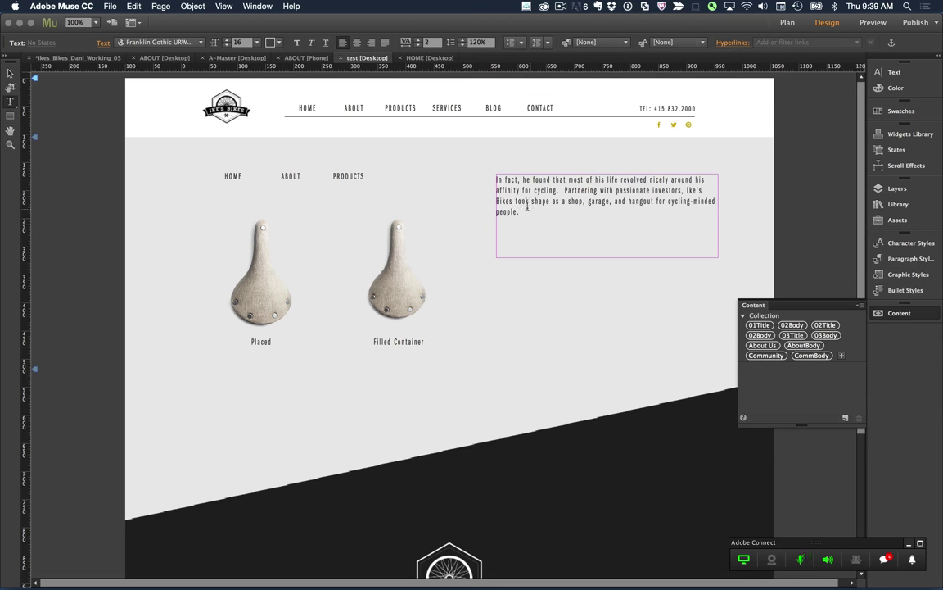
- Set the font size of all text in the new frame to 20
key("super+a")
key("super+shift+period")
key("super+shift+period")
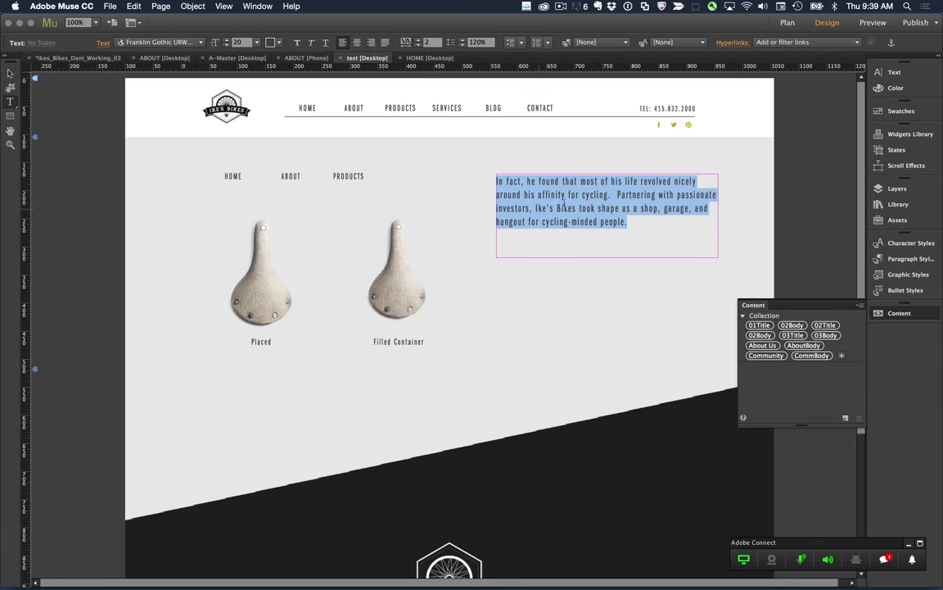
- Color the words "affinity for cycling" with the gold swatch, leave text editing and deselect the frame
left_click(606, 196)
left_click_drag(610, 196, 538, 196)
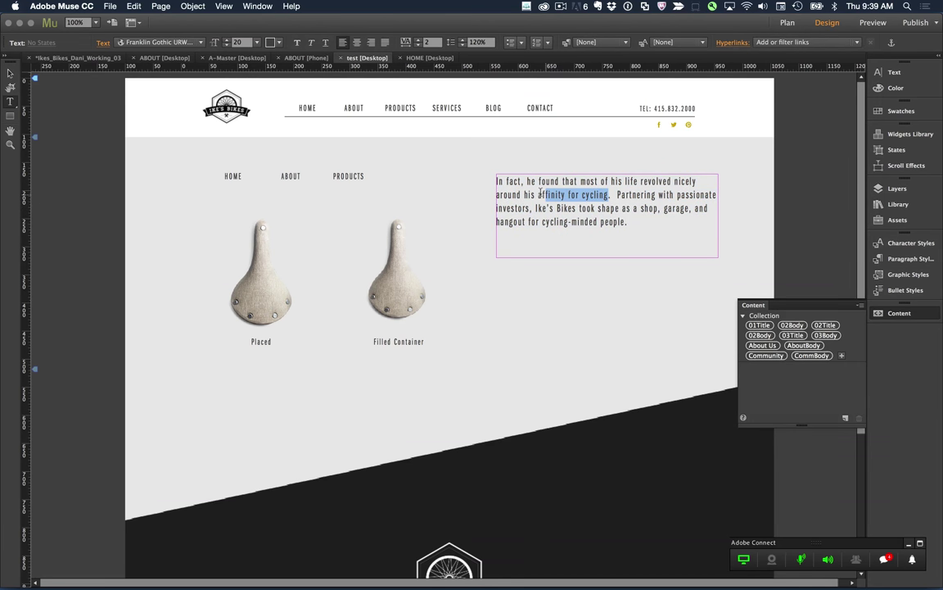
left_click(273, 42)
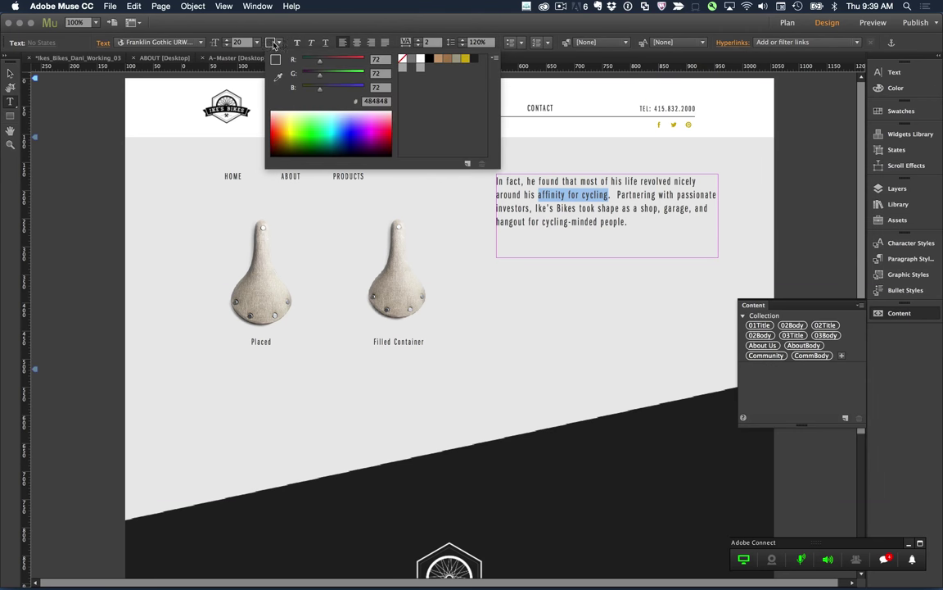
double_click(465, 58)
left_click(555, 329)
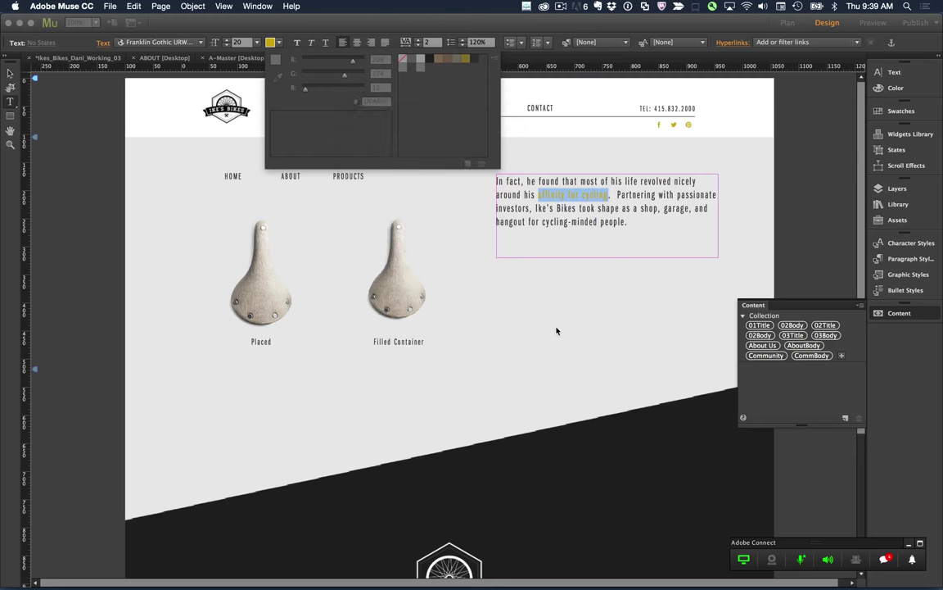
key("Escape")
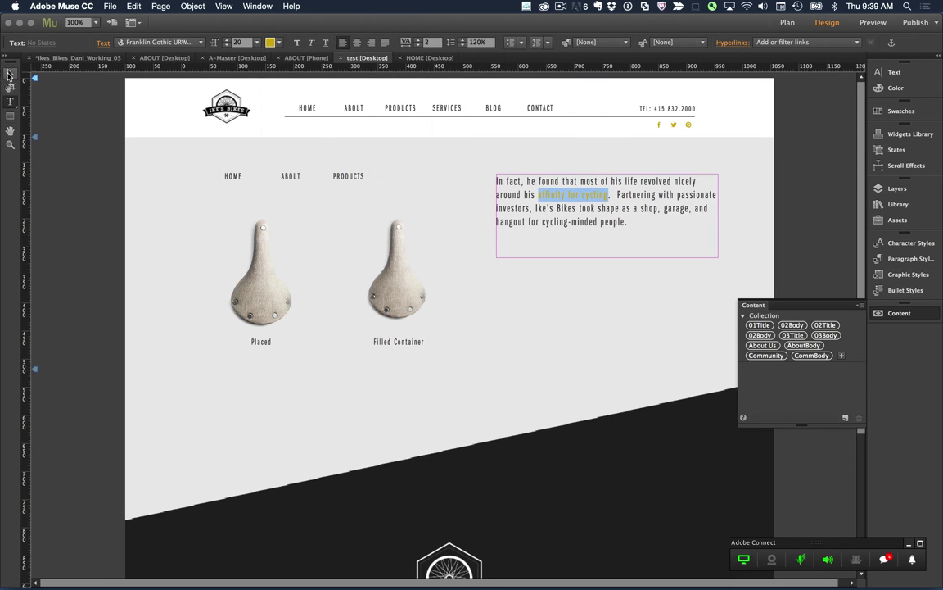
left_click(10, 73)
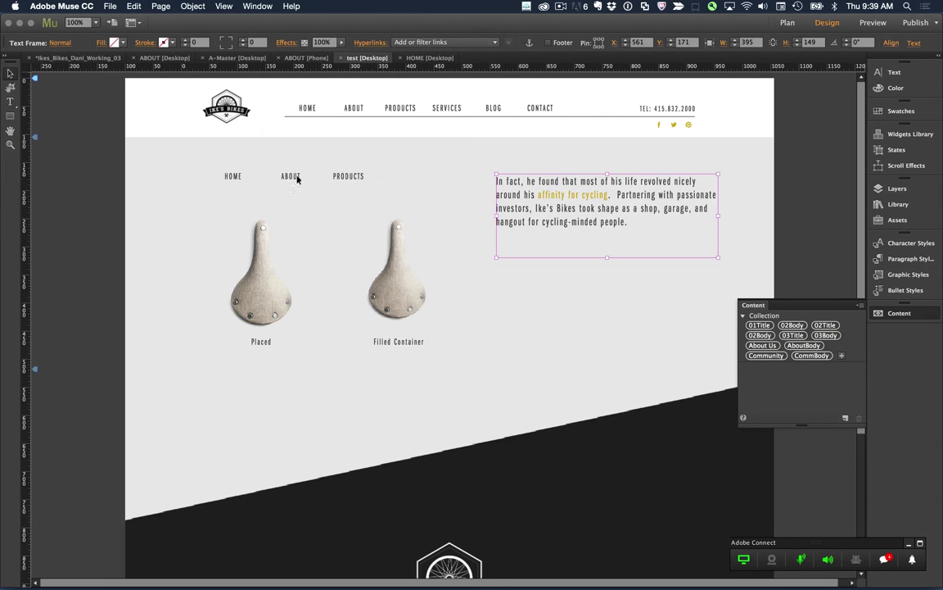
left_click(502, 280)
left_click(572, 217)
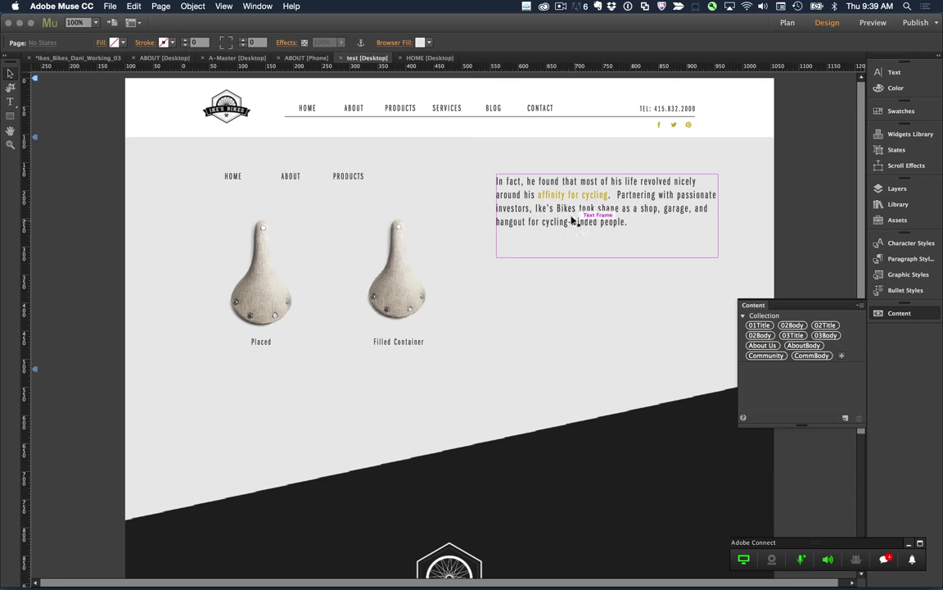
left_click(578, 314)
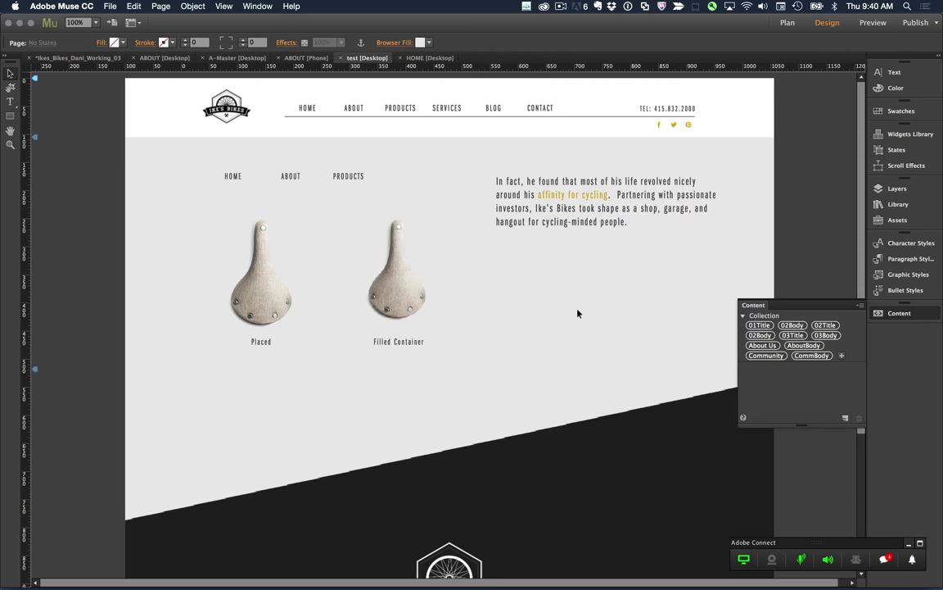
- Delete the sample text frame from the test page and switch to Chrome to view the About page
left_click(577, 208)
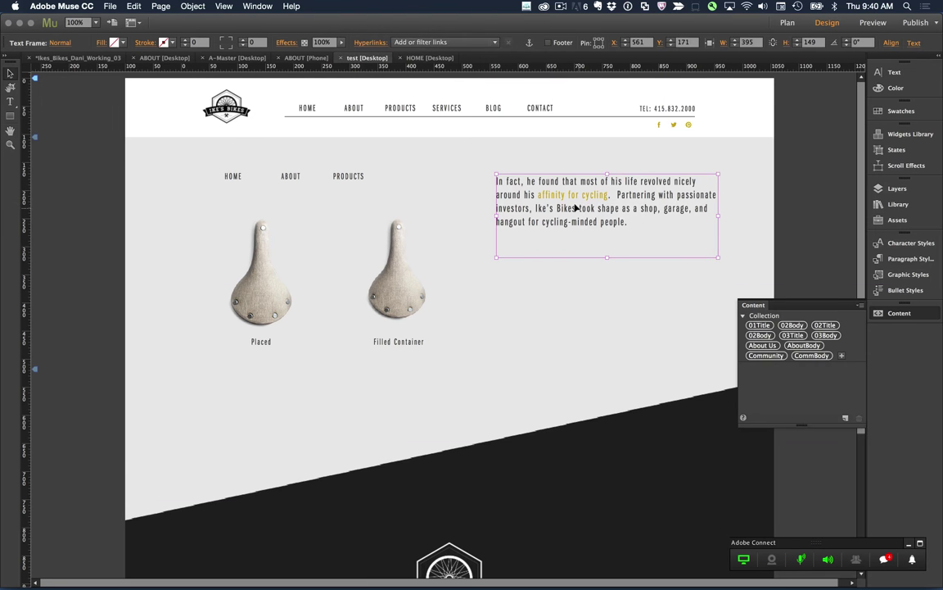
key("Delete")
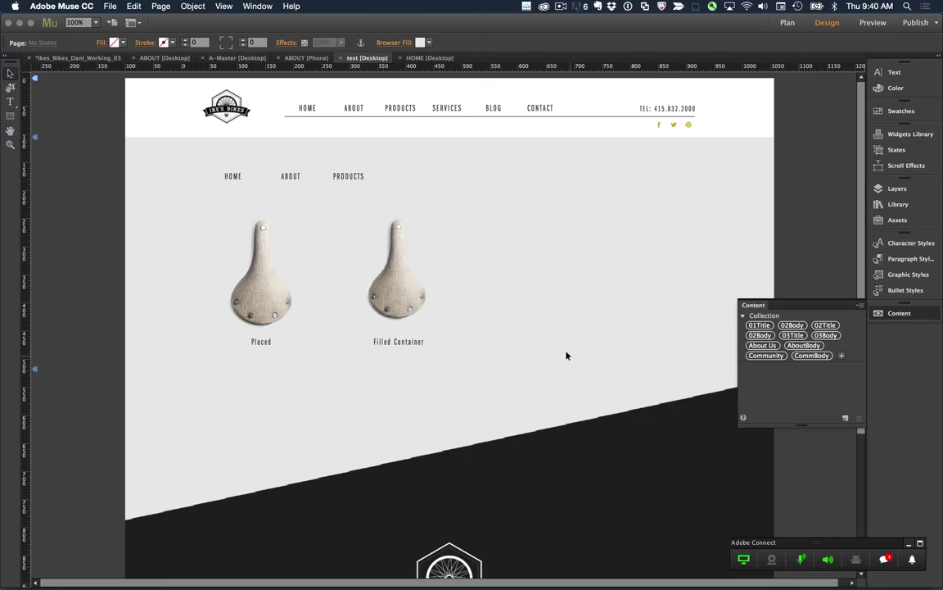
key("super+Tab")
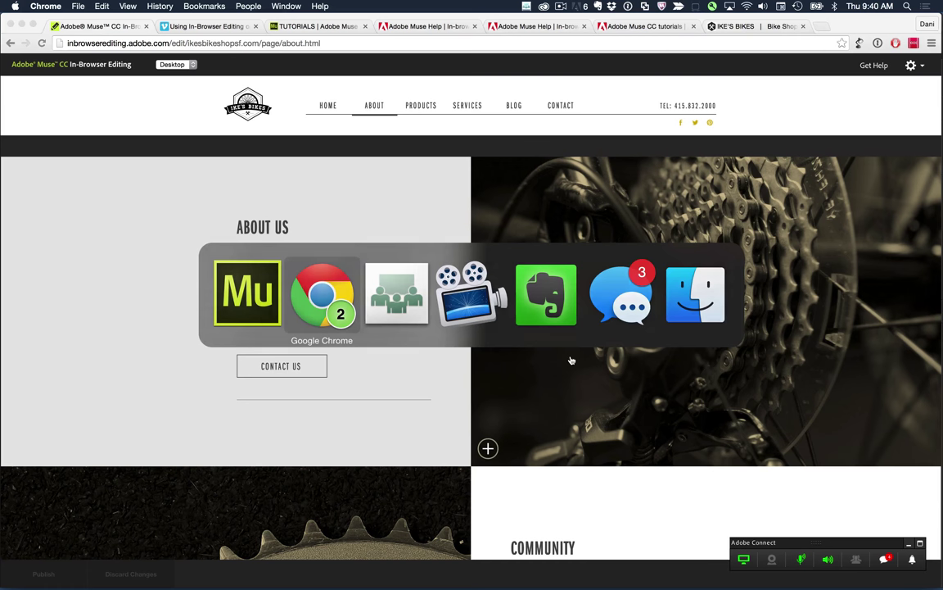
mouse_move(375, 282)
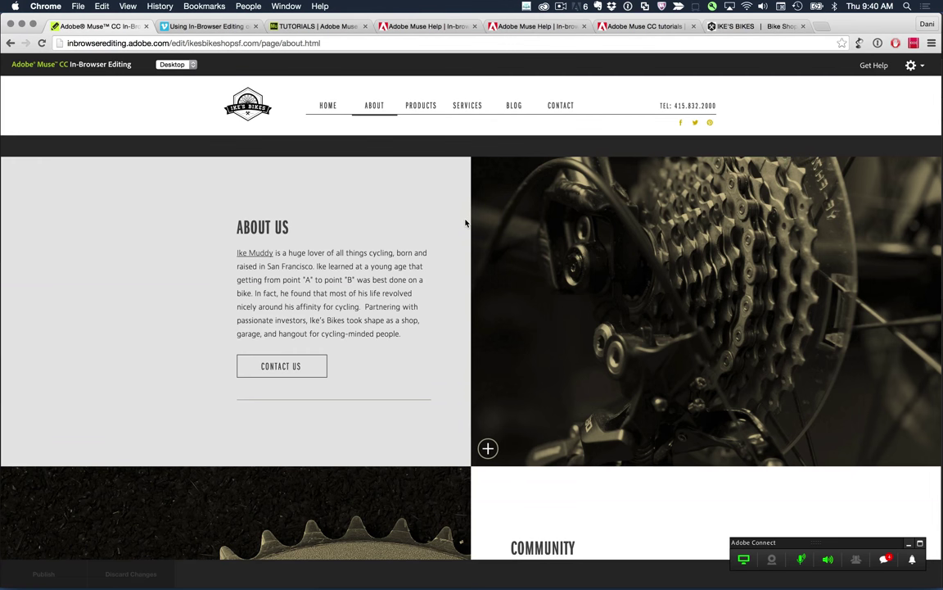
- In Adobe Muse, sync the site with its web version and move the merge review dialog clear of the page content
key("super+Tab")
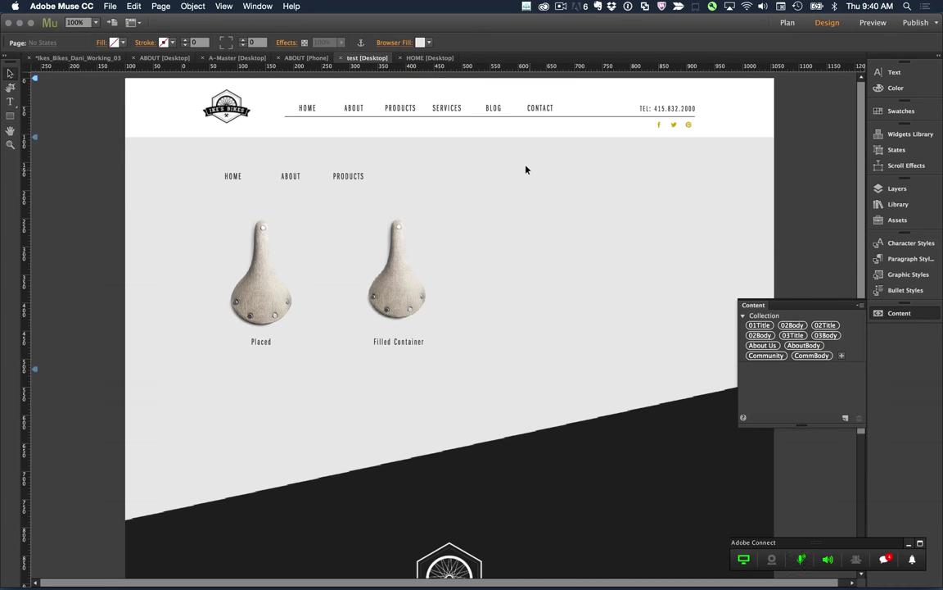
left_click(109, 6)
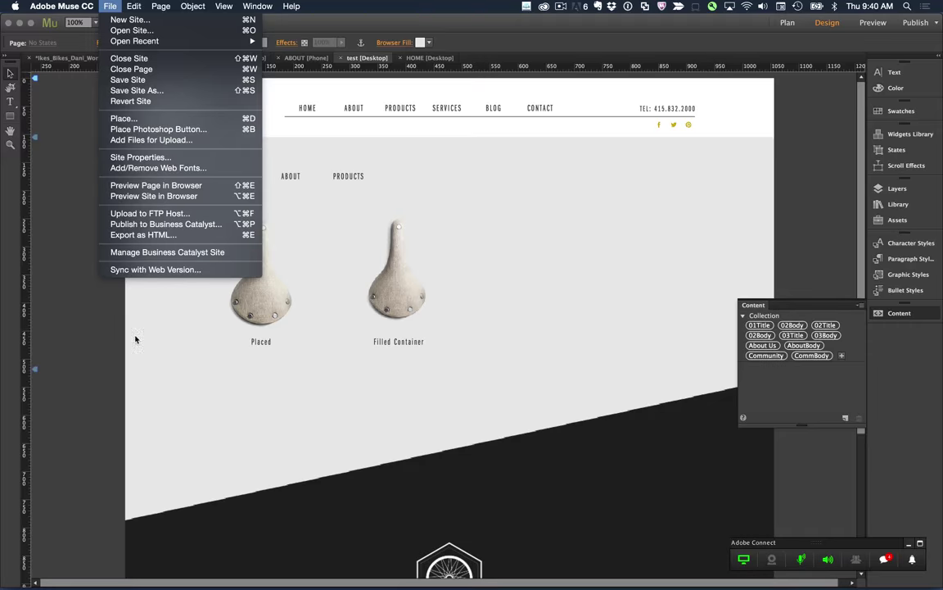
left_click(114, 269)
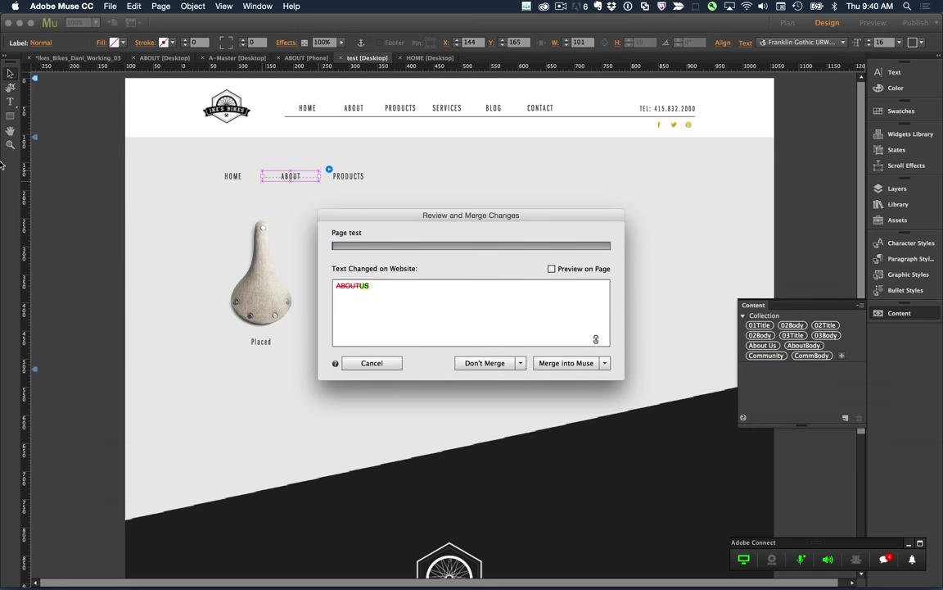
left_click_drag(388, 221, 559, 102)
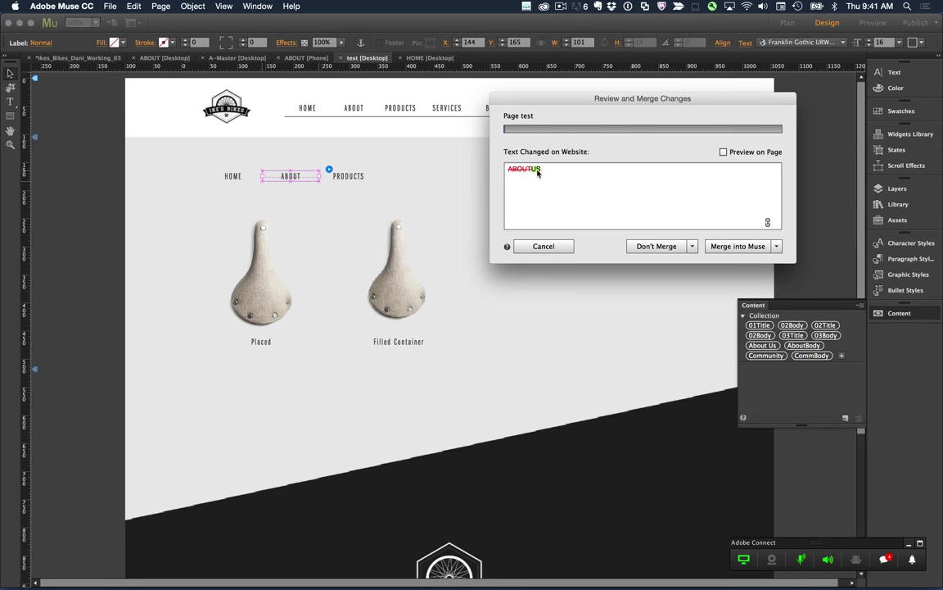
- Compare the ABOUT to US menu change with its on-page preview and merge it into Muse
mouse_move(768, 224)
left_click(723, 152)
left_click(723, 152)
left_click(723, 152)
left_click(723, 153)
left_click(723, 152)
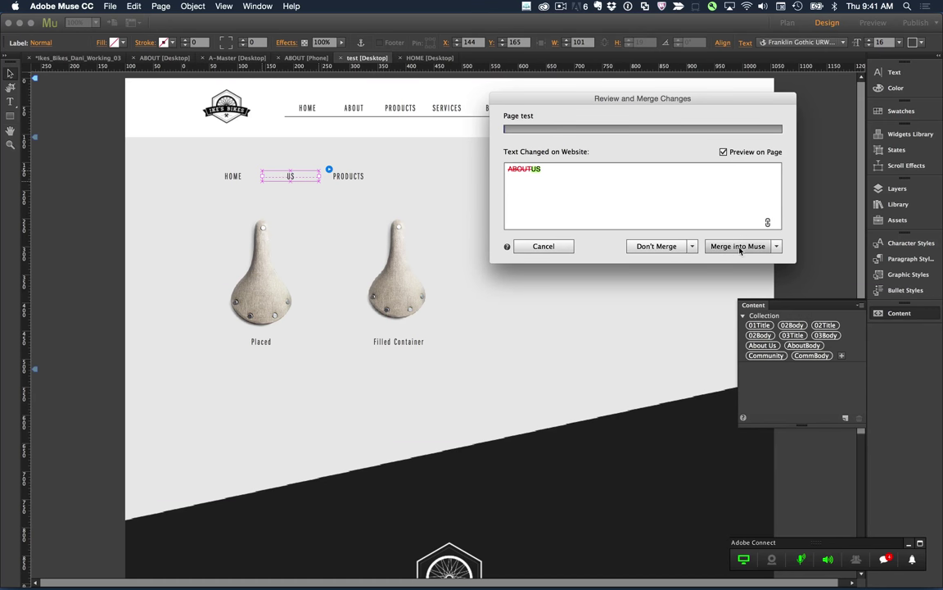
left_click(740, 245)
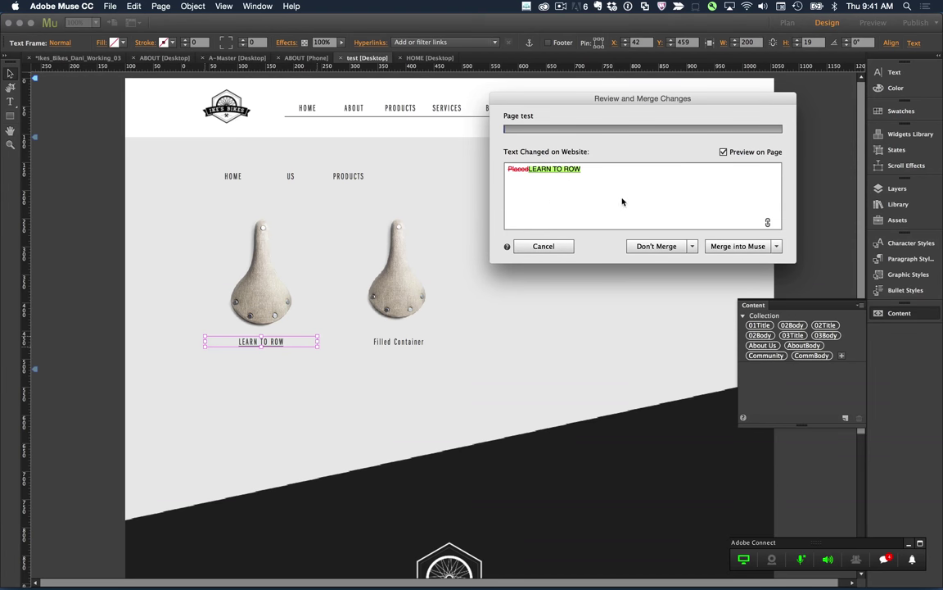
- Toggle the on-page preview of the LEARN TO ROW caption change, check its link and merge it into Muse
left_click(723, 153)
left_click(723, 153)
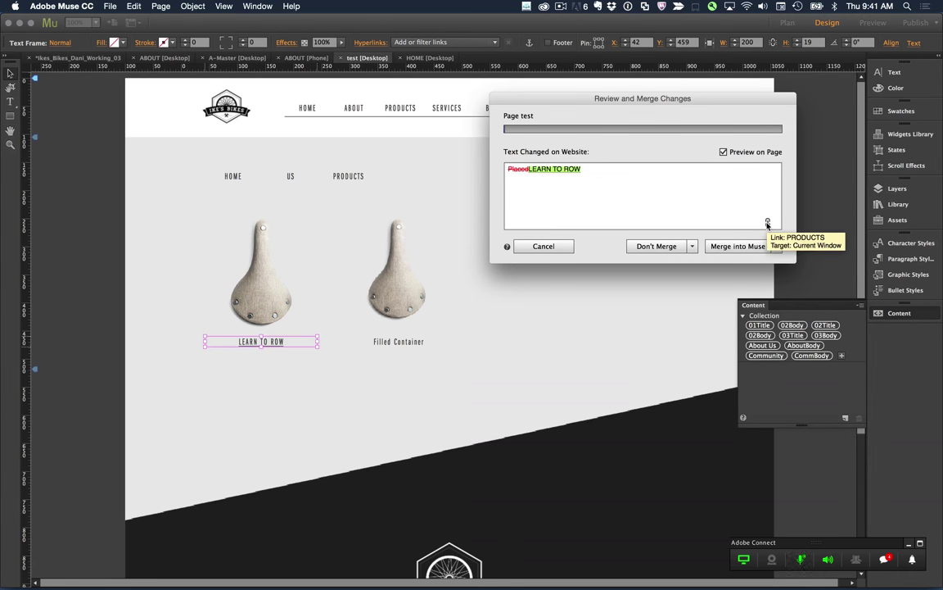
left_click(739, 245)
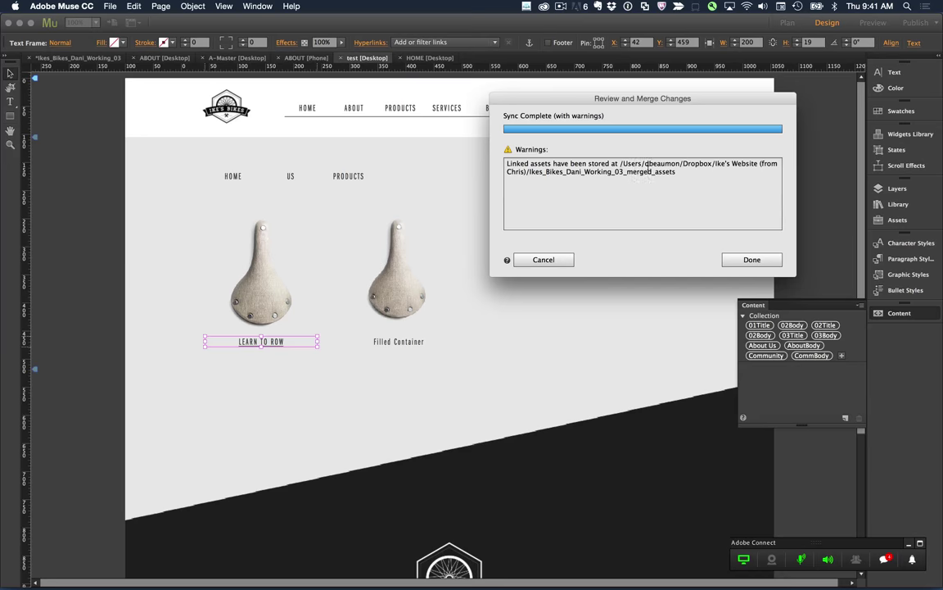
- Highlight the storage path of the linked assets in the sync warnings and finish the merge
left_click_drag(646, 166, 505, 160)
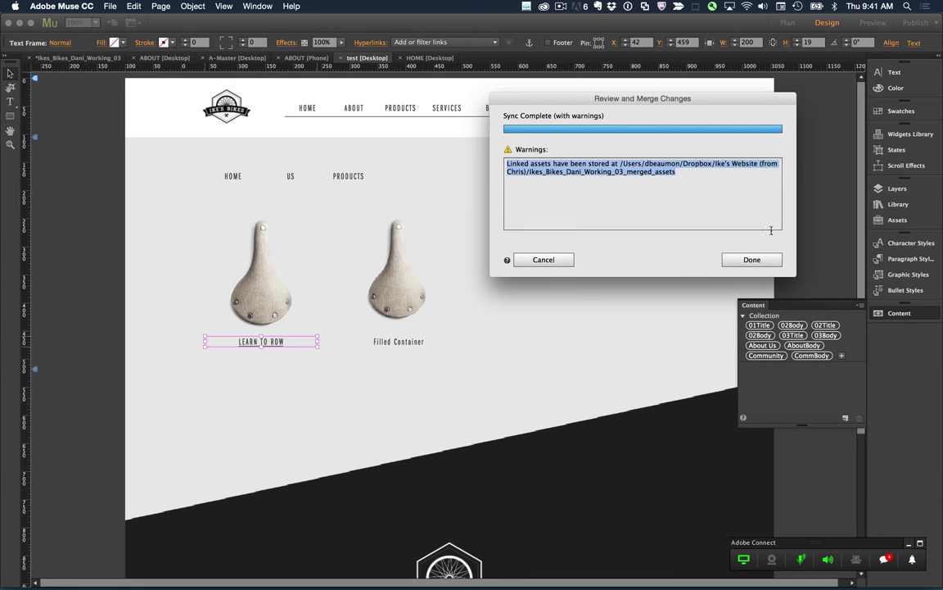
left_click(752, 259)
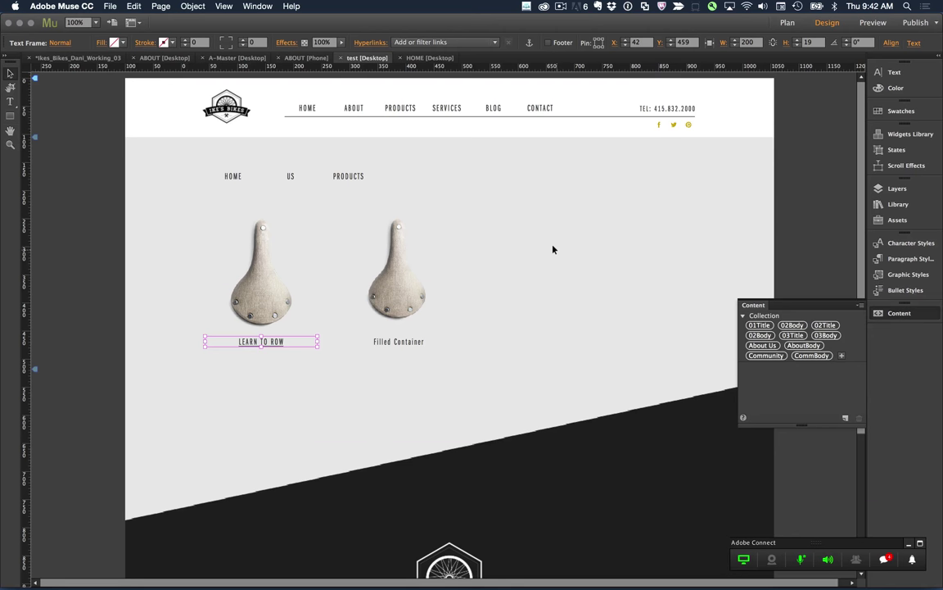
- Paste the paragraph starting "In fact, he found that most of his life" into the test page and place it beside the second saddle image
key("super+v")
left_click_drag(465, 314, 623, 218)
left_click(585, 340)
- Upload only the modified files to the public_html folder of ikesbikeshopsf.com over FTP
key("super+shift+u")
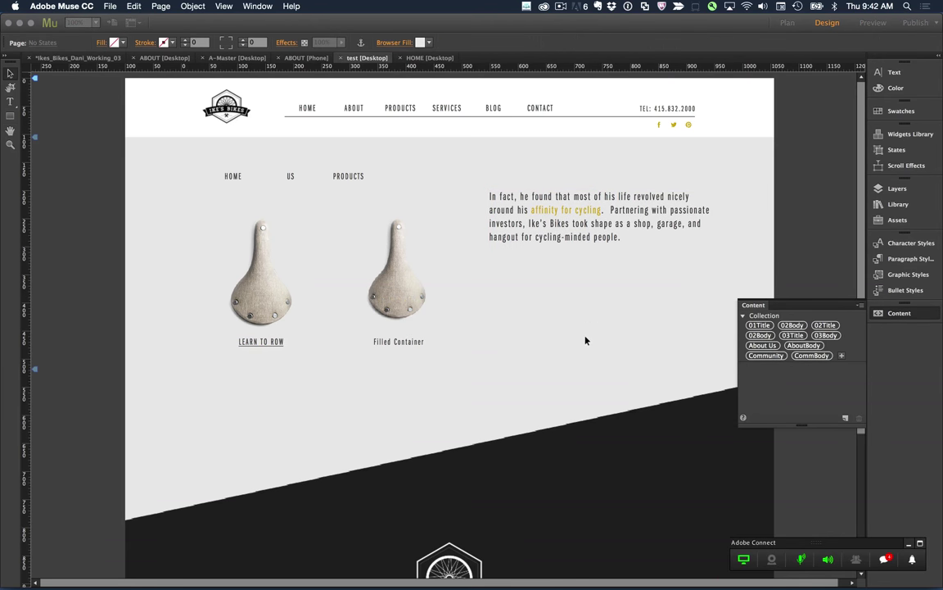
left_click(562, 328)
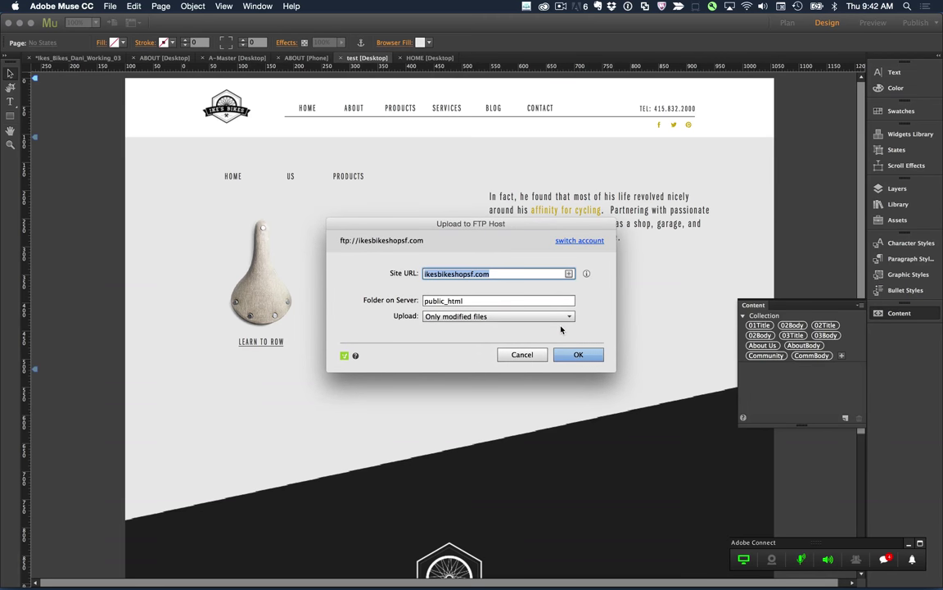
left_click(564, 355)
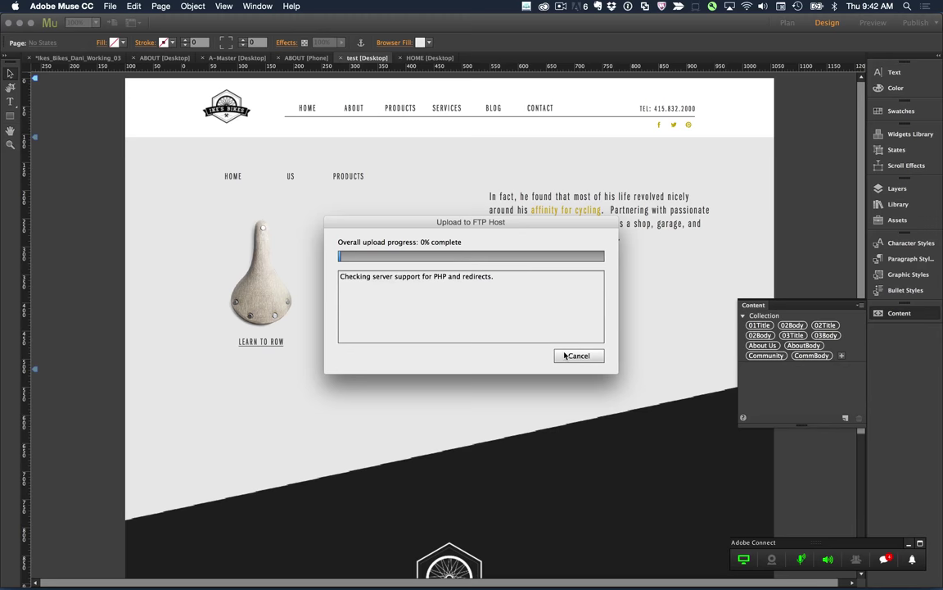
- Switch to the Adobe Connect meeting window and clear all answers from the presenter questions poll
key("super+Tab")
key("super+Tab")
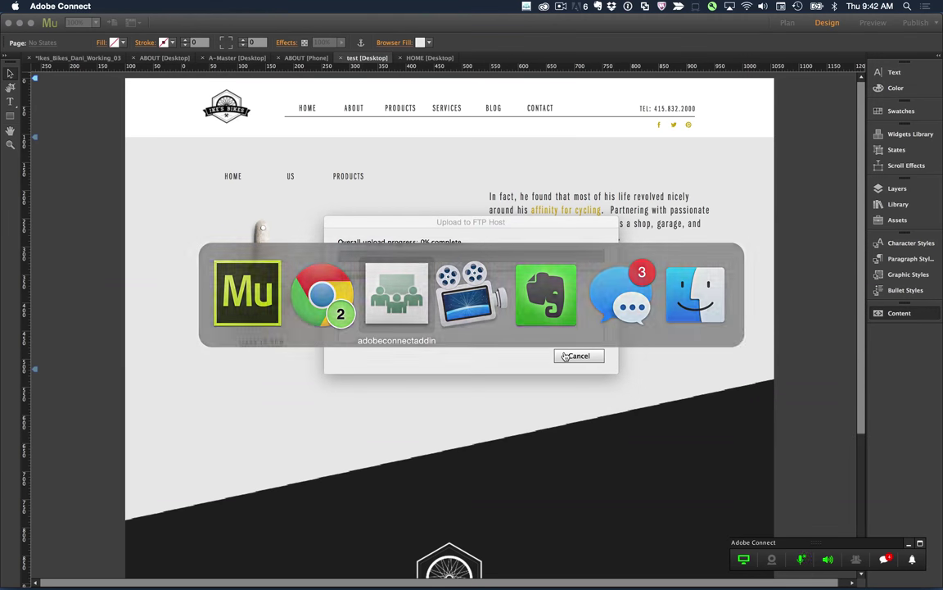
mouse_move(597, 584)
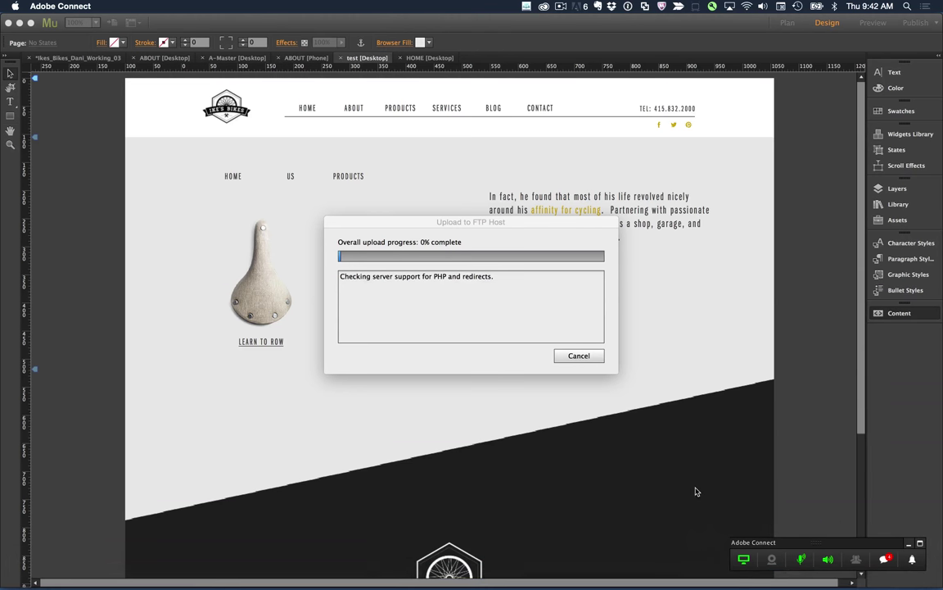
mouse_move(815, 582)
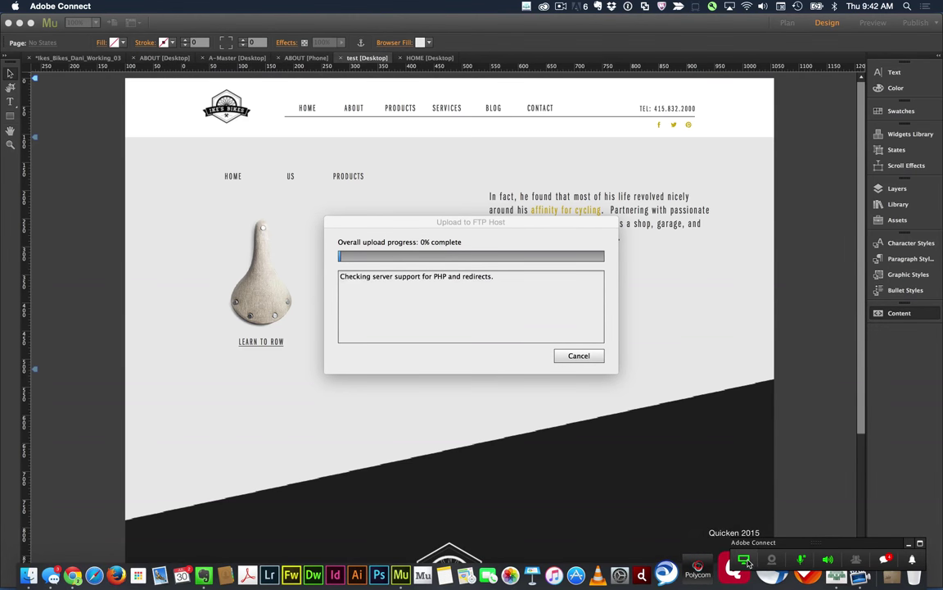
mouse_move(770, 559)
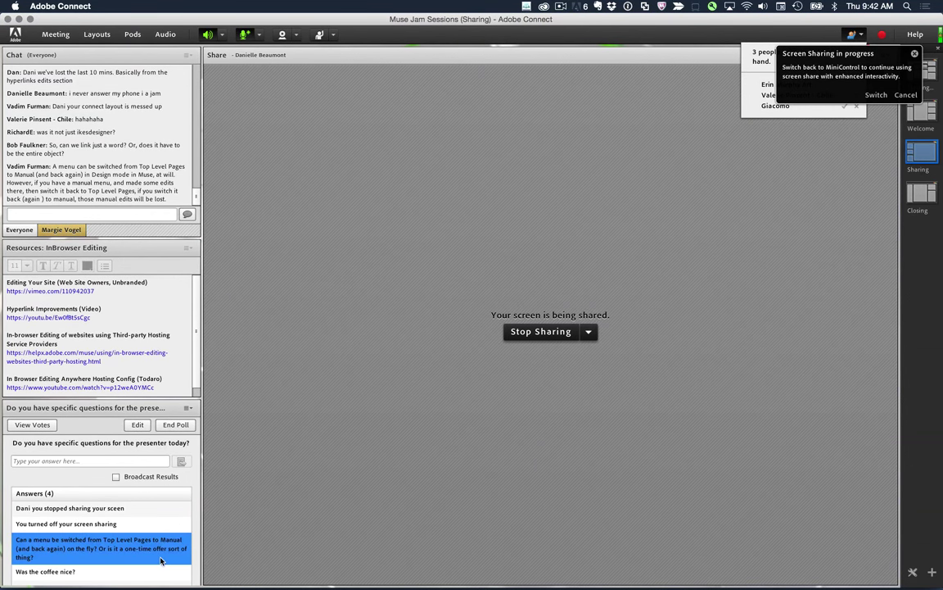
left_click(188, 407)
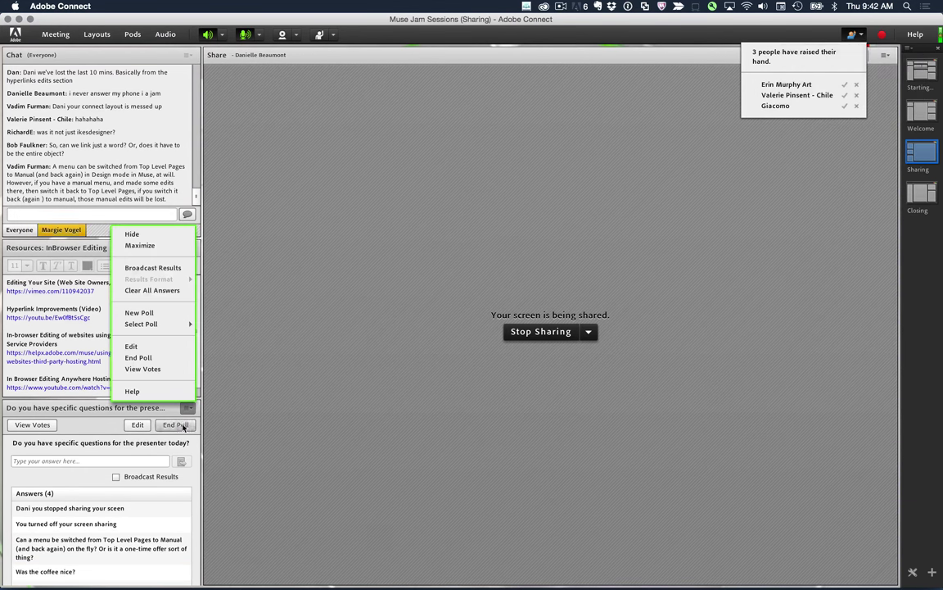
left_click(172, 290)
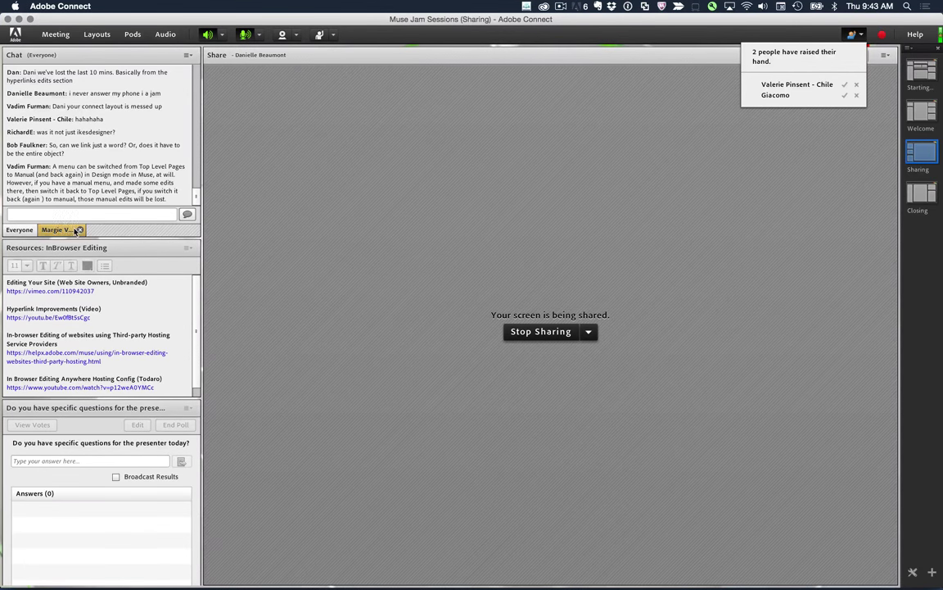
- Read the attendee's private chat message, minimise the meeting window and return to Chrome
left_click(49, 230)
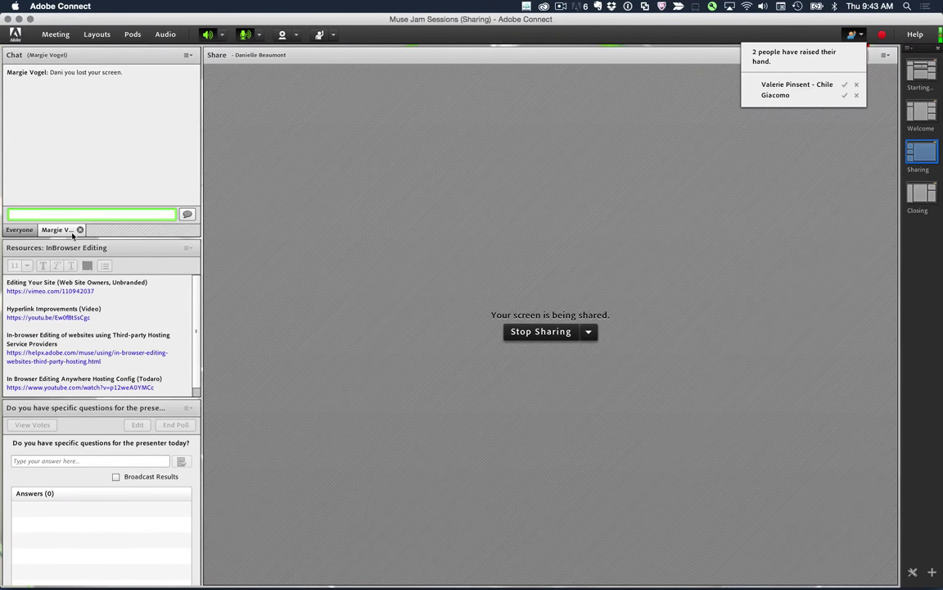
key("super+Tab")
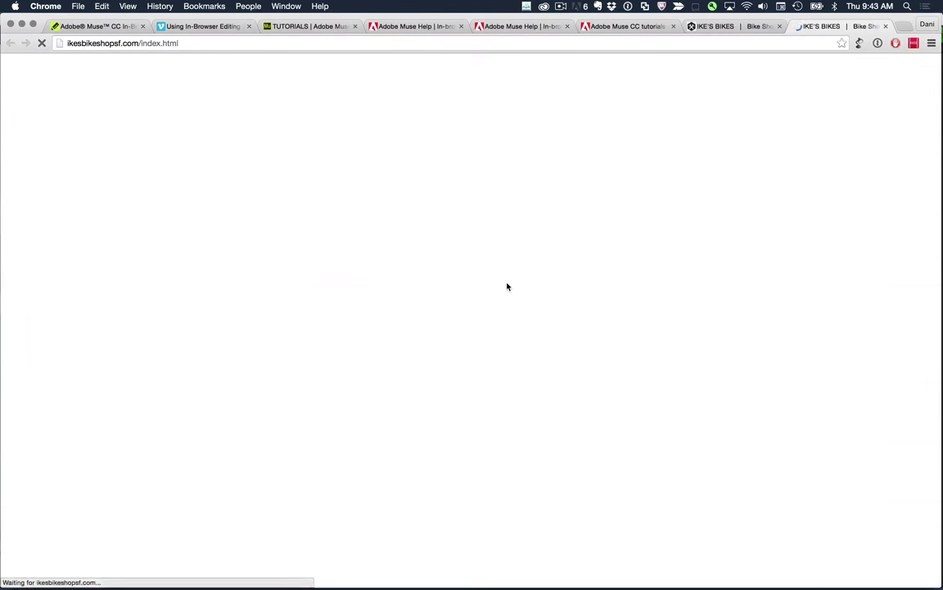
key("super+Tab")
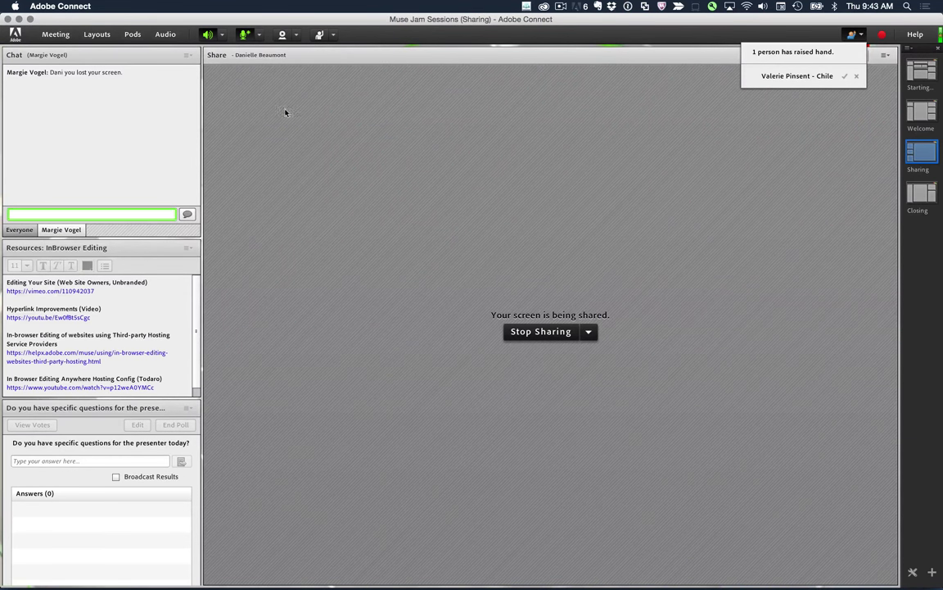
left_click(18, 19)
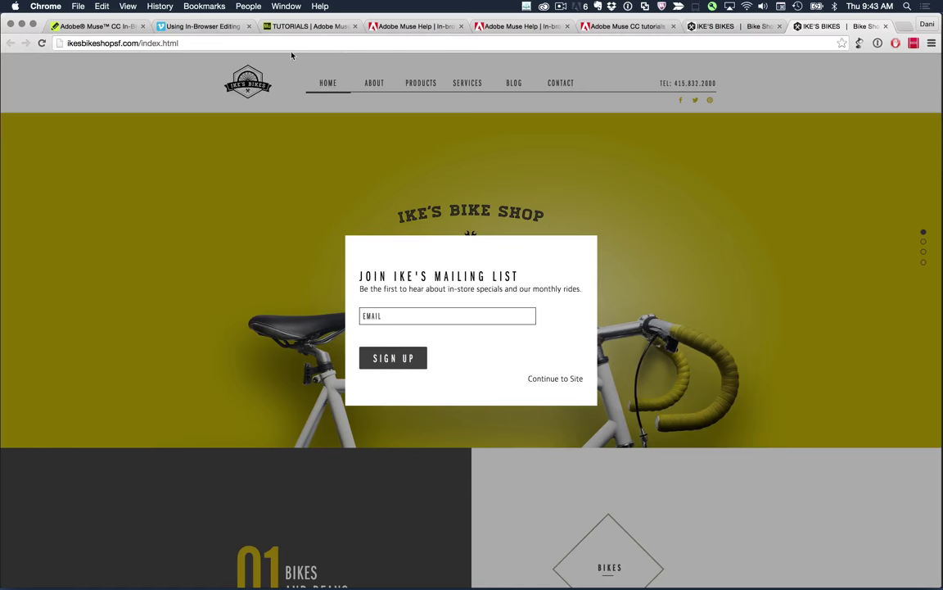
- In the In-Browser Editing session, change the page address from about.html to test.html and load the test page
left_click(123, 27)
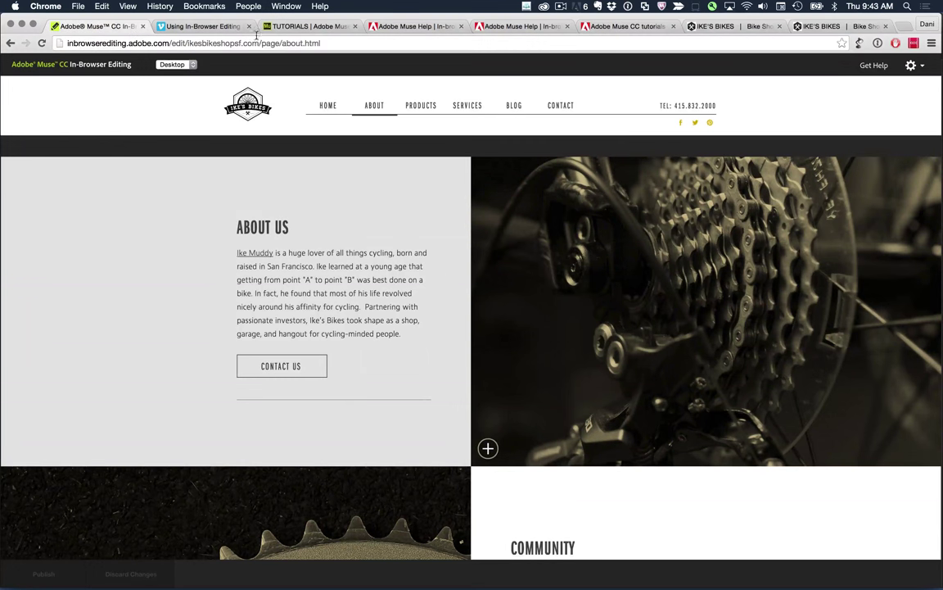
left_click(278, 44)
key("Right")
key("Left")
key("Left")
key("Left")
key("Left")
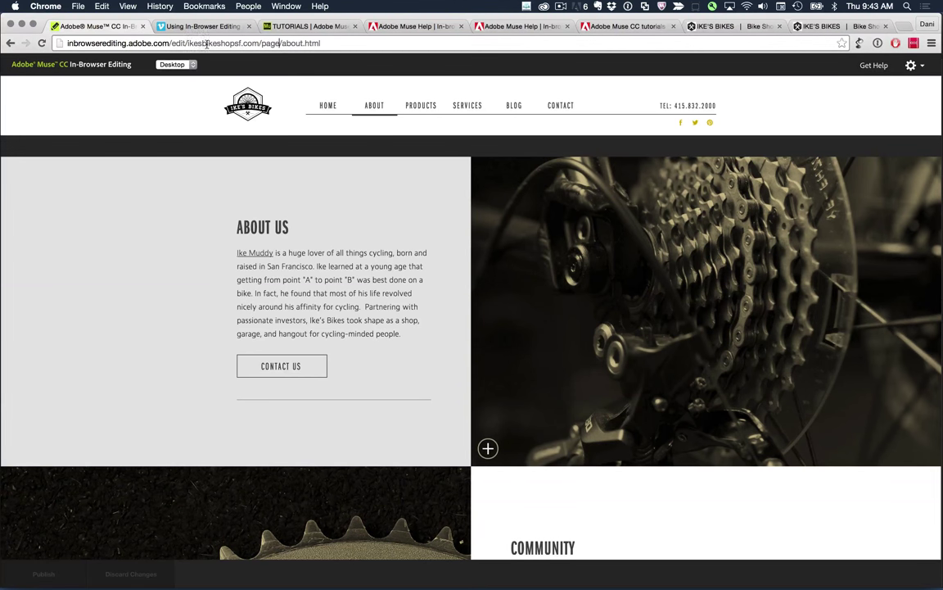
left_click_drag(169, 42, 350, 41)
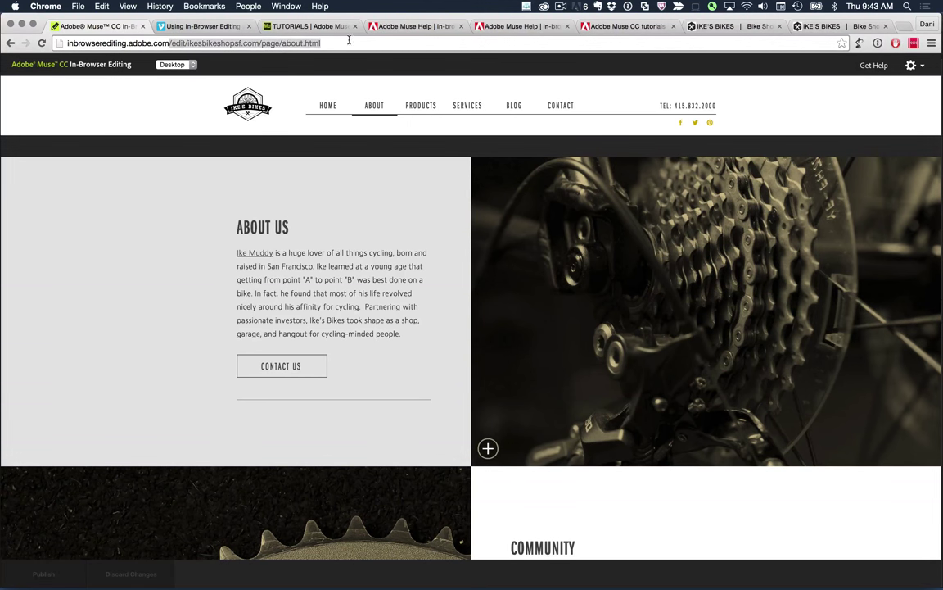
left_click(349, 41)
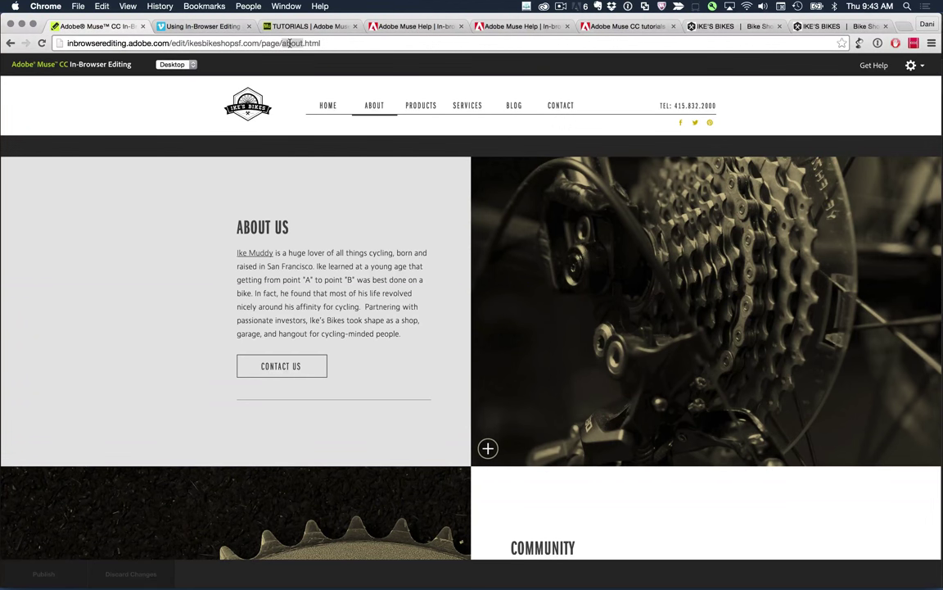
double_click(287, 43)
type("test")
key("Return")
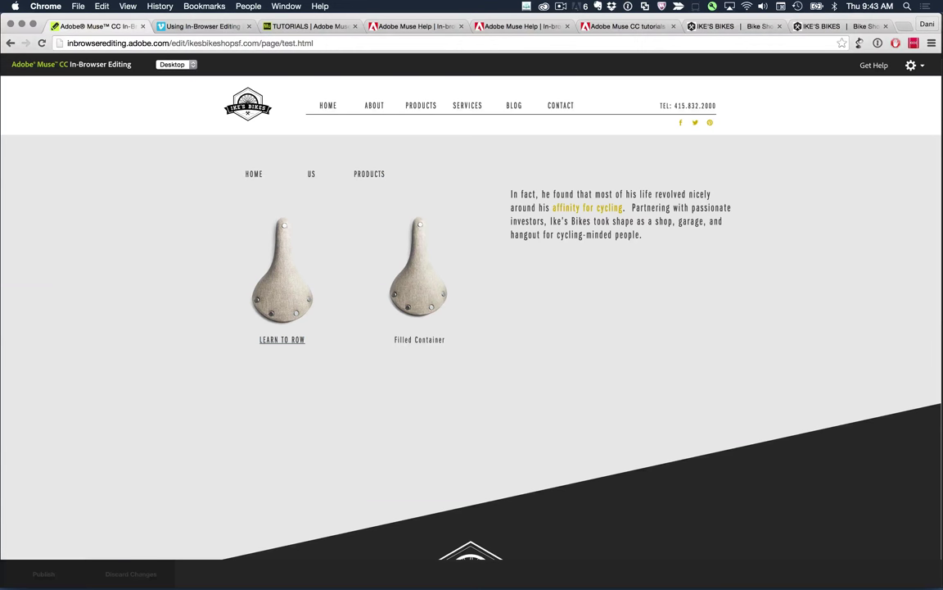
- Insert "all things amazing in the world of" before "cycling" in the test page's paragraph and publish the page
mouse_move(514, 198)
left_click(594, 230)
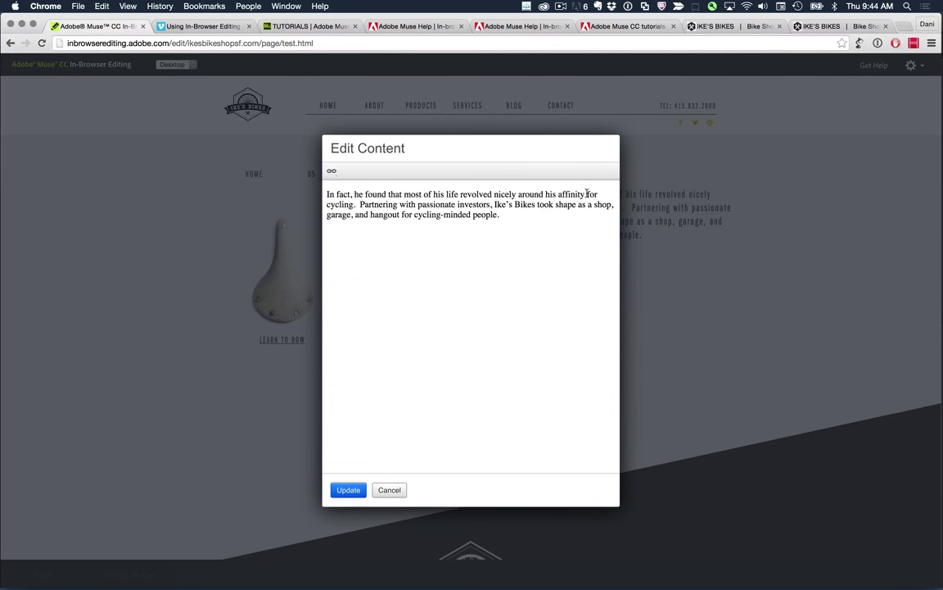
left_click(599, 194)
type("all")
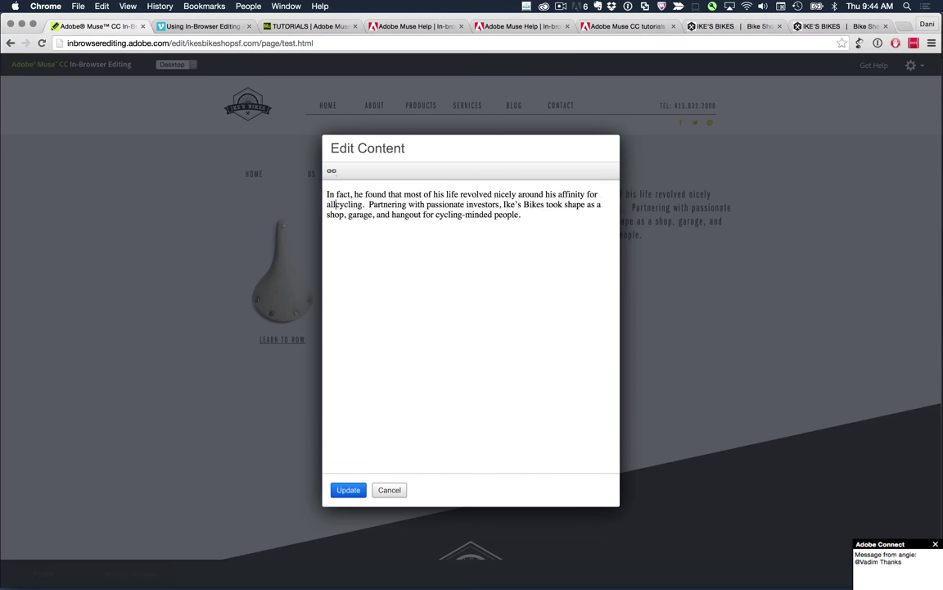
type(" things amaz")
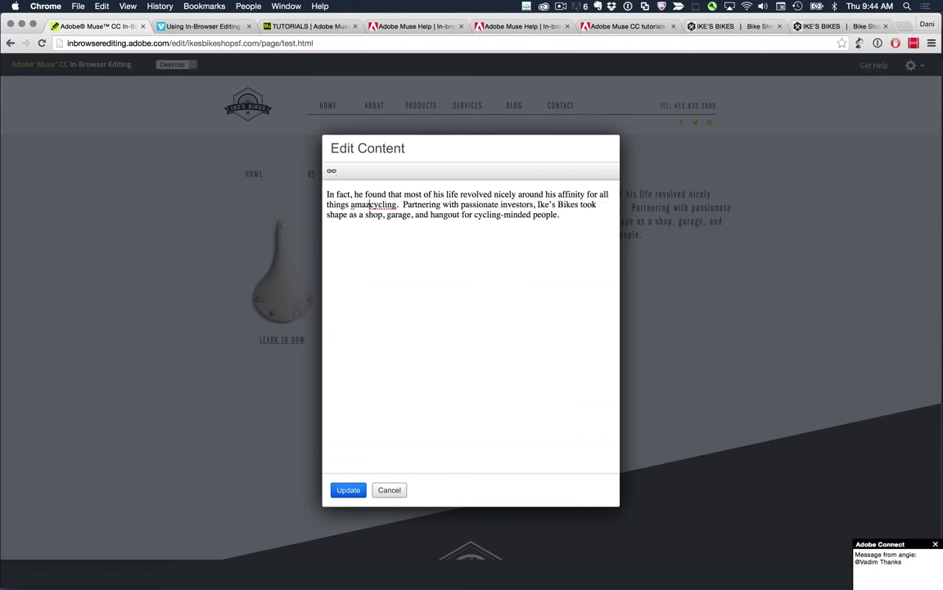
type("ing in the worl")
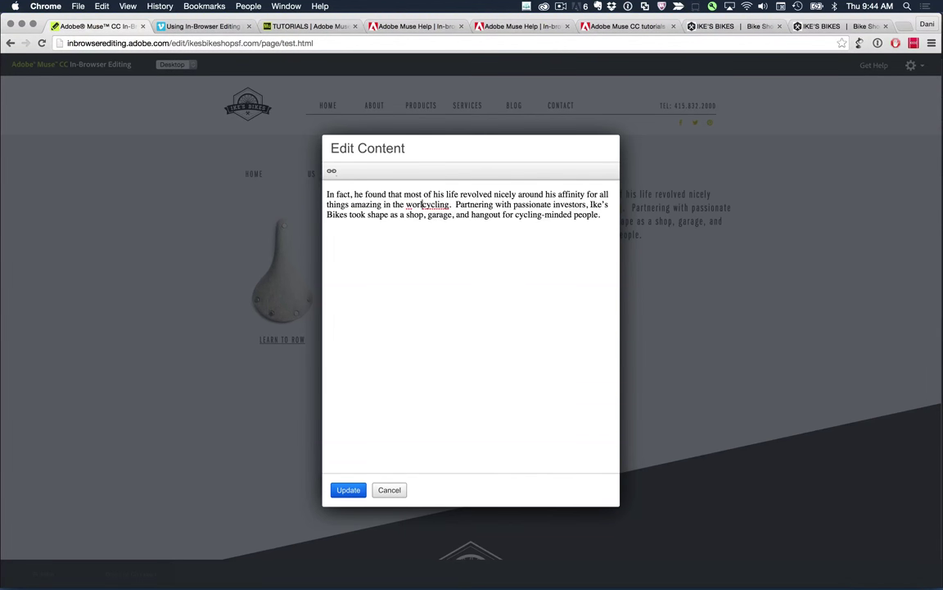
type("d of")
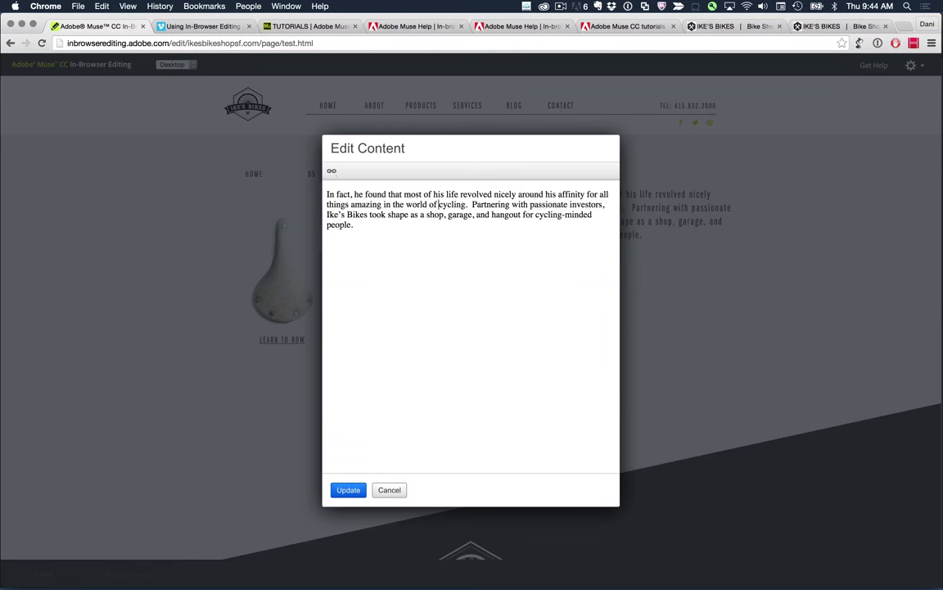
left_click(343, 489)
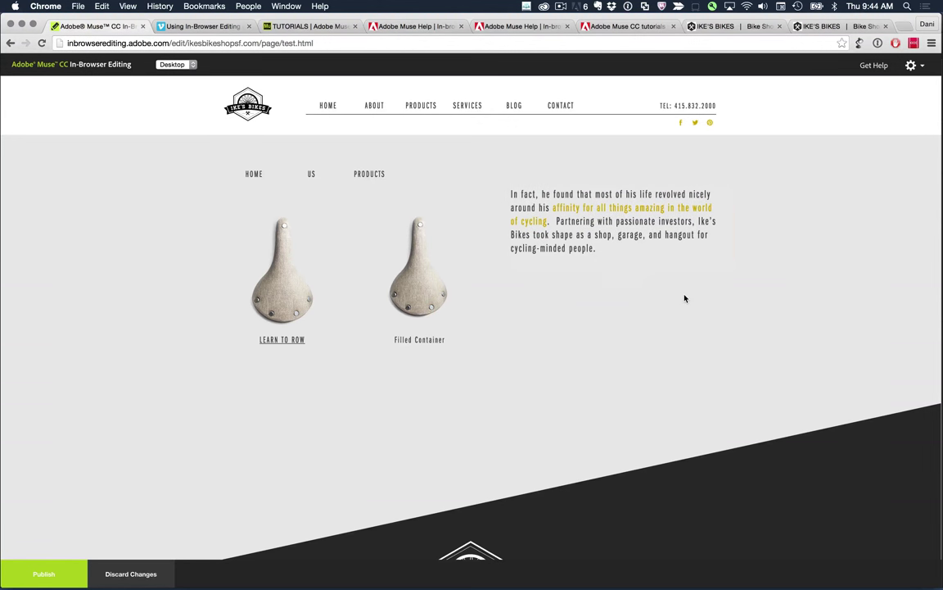
mouse_move(653, 256)
left_click(43, 572)
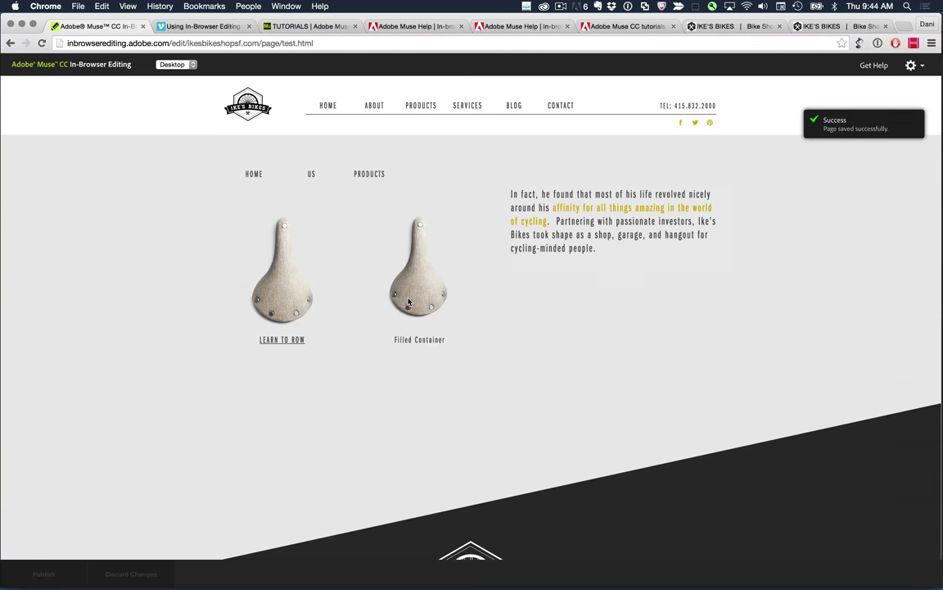
- Open the About page in the editor and examine its sections and editable text, narrowing the browser window slightly
mouse_move(270, 307)
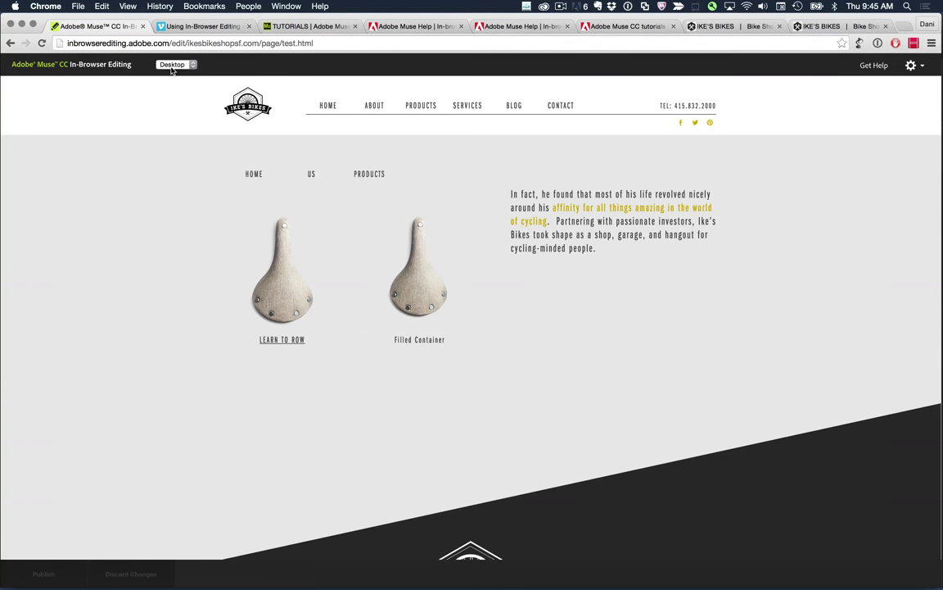
left_click(384, 109)
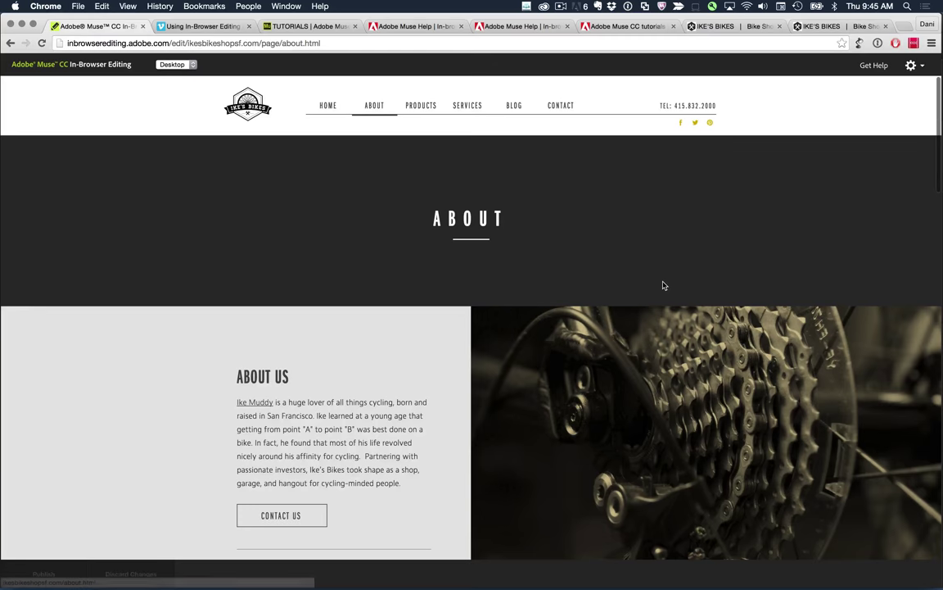
scroll(659, 328, "down", 5)
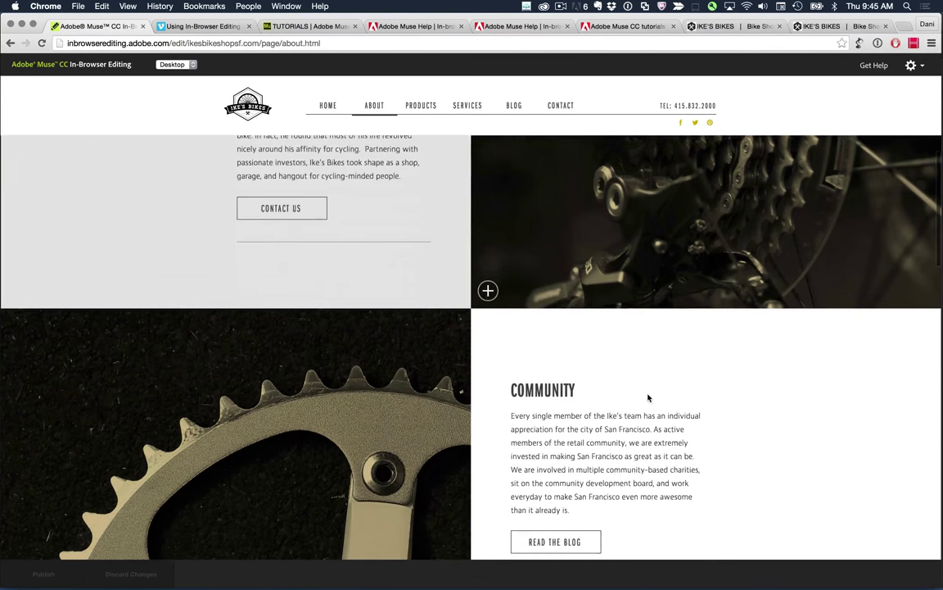
scroll(647, 398, "down", 3)
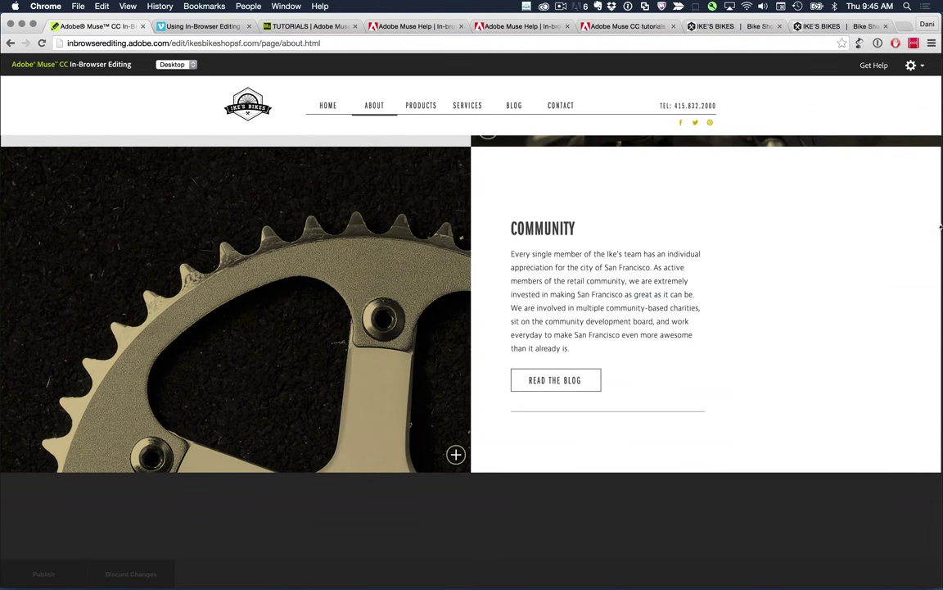
left_click_drag(940, 227, 909, 235)
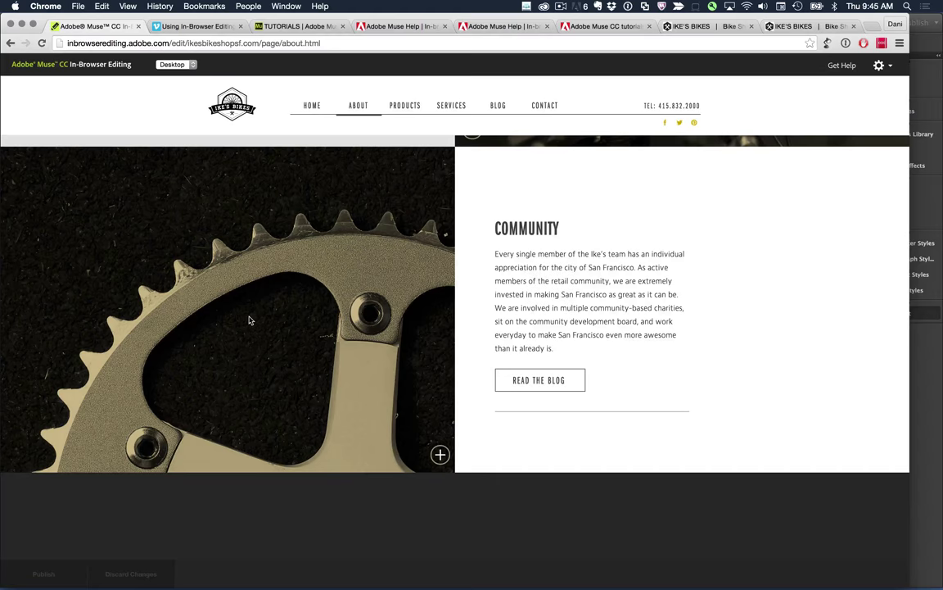
scroll(250, 320, "down", 3)
scroll(250, 320, "down", 3)
scroll(250, 320, "up", 10)
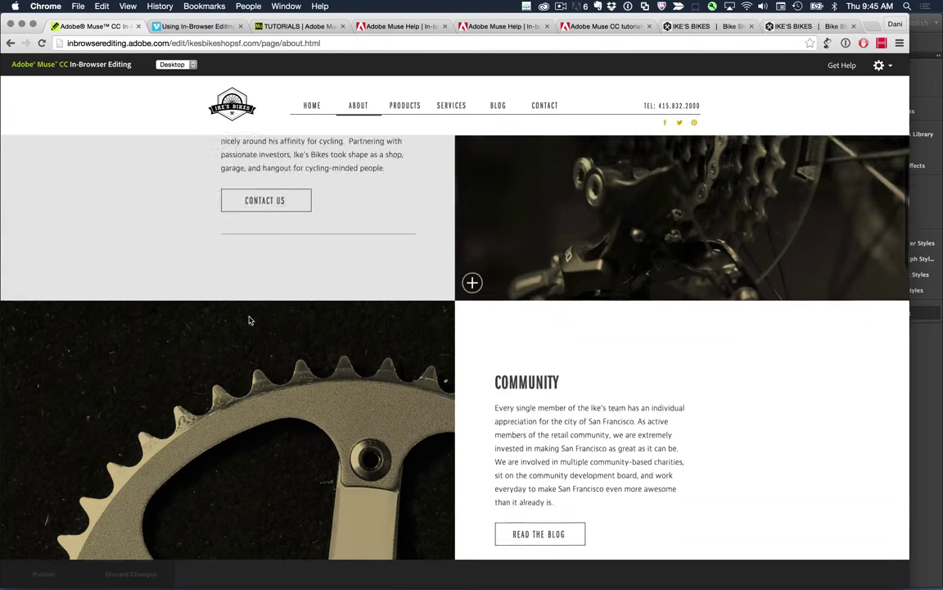
scroll(249, 321, "down", 5)
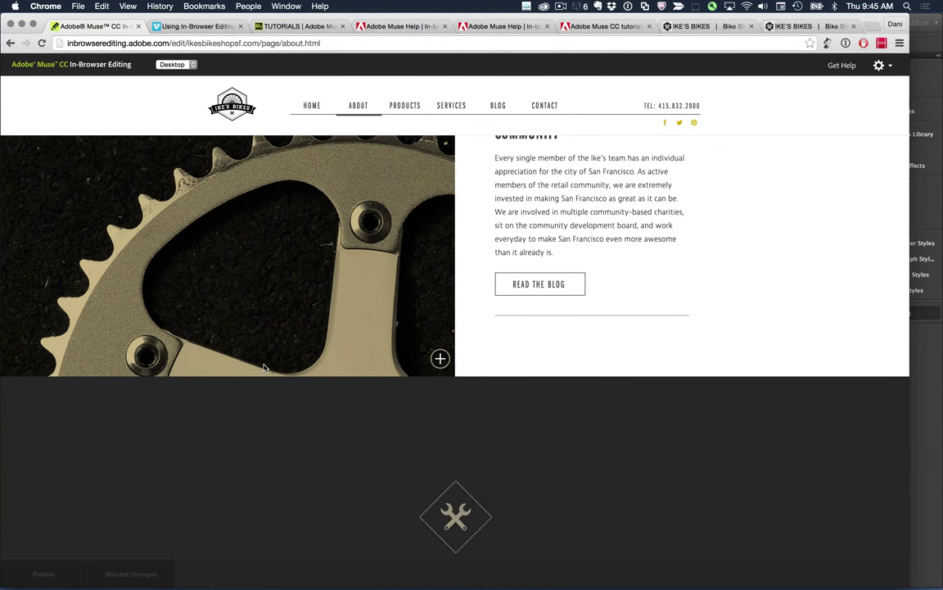
scroll(565, 297, "up", 15)
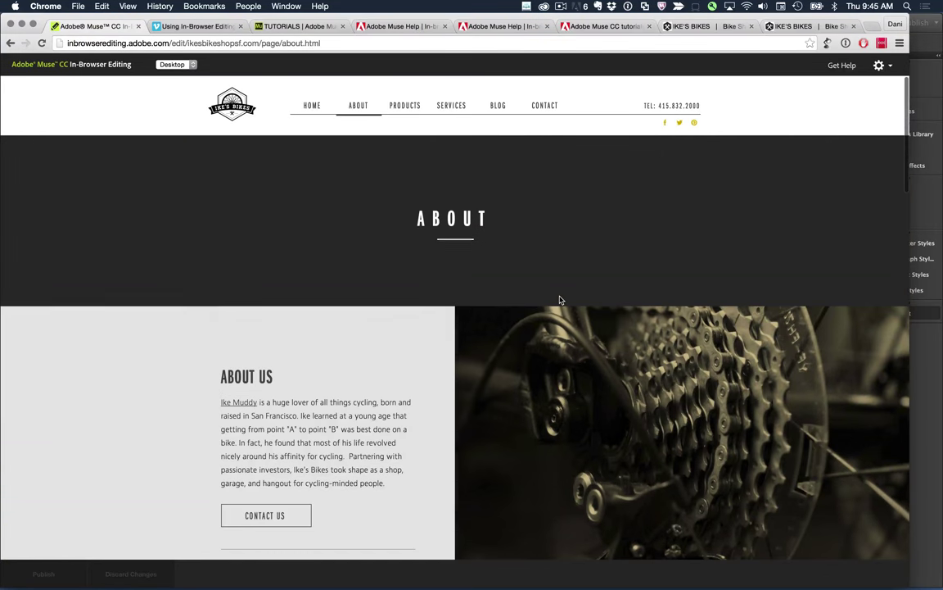
scroll(560, 300, "down", 2)
mouse_move(443, 166)
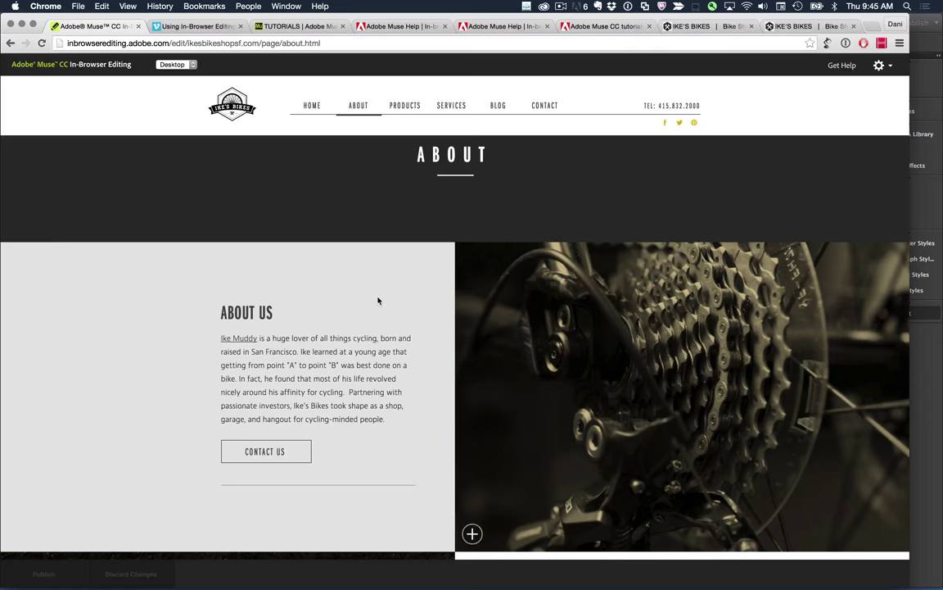
scroll(379, 300, "down", 1)
mouse_move(378, 297)
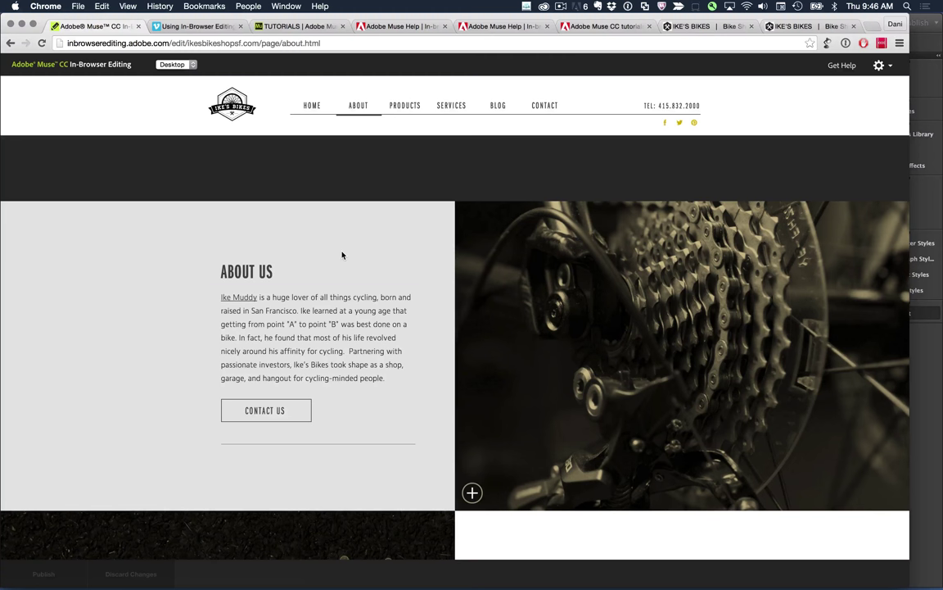
mouse_move(276, 311)
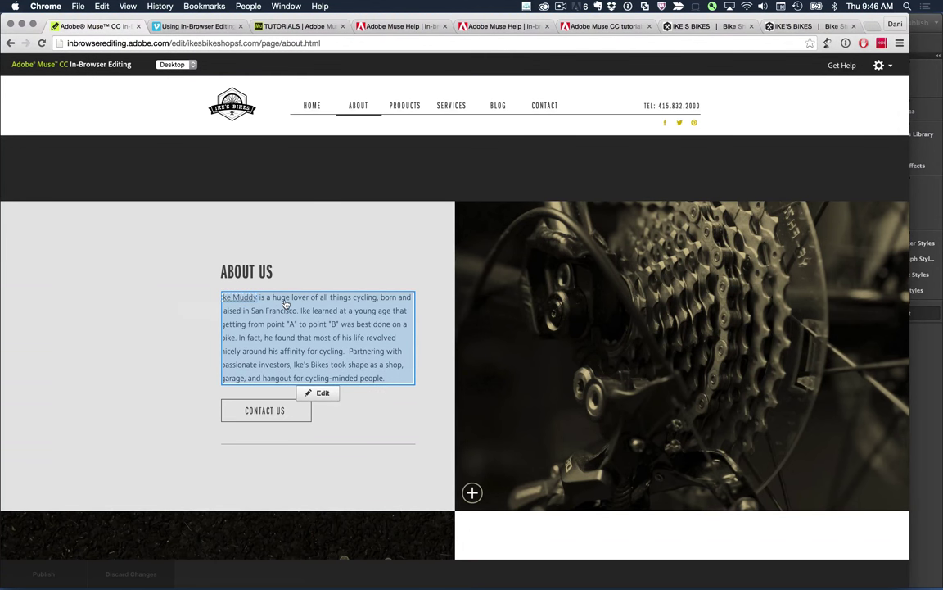
- Switch the About page in the editor from the Desktop to the Phone layout
left_click(173, 65)
left_click(179, 75)
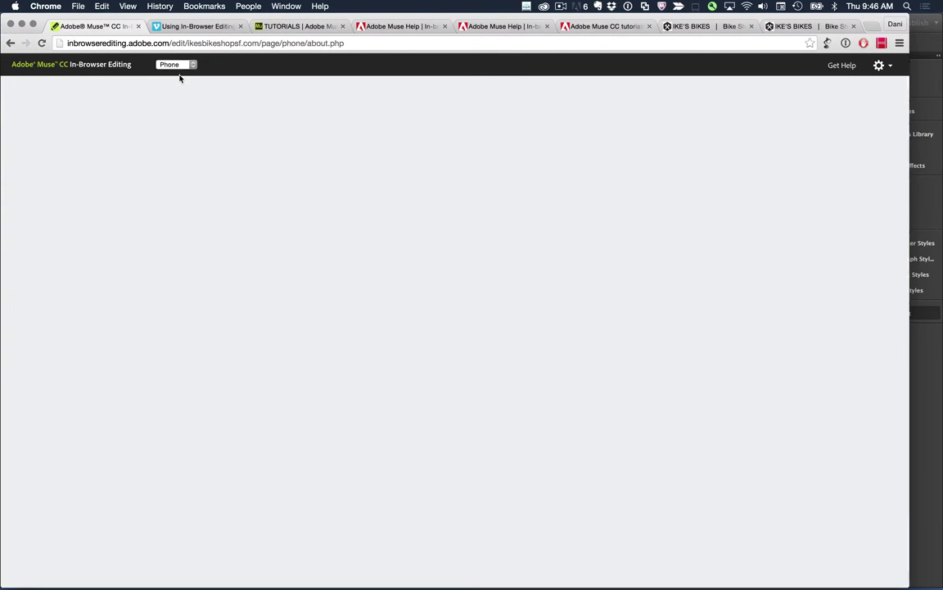